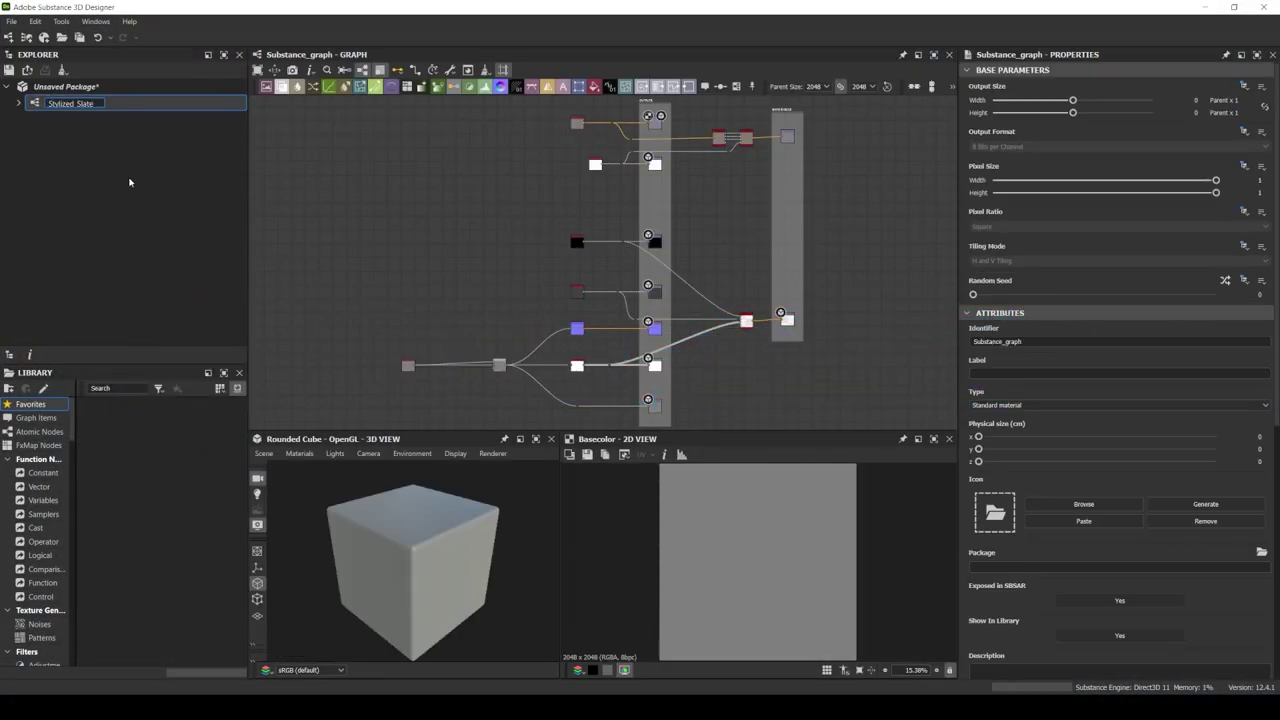
Confirm the graph name Stylized_Slate_Roof and bring up the package save window
key(Return)
key(ctrl+s)
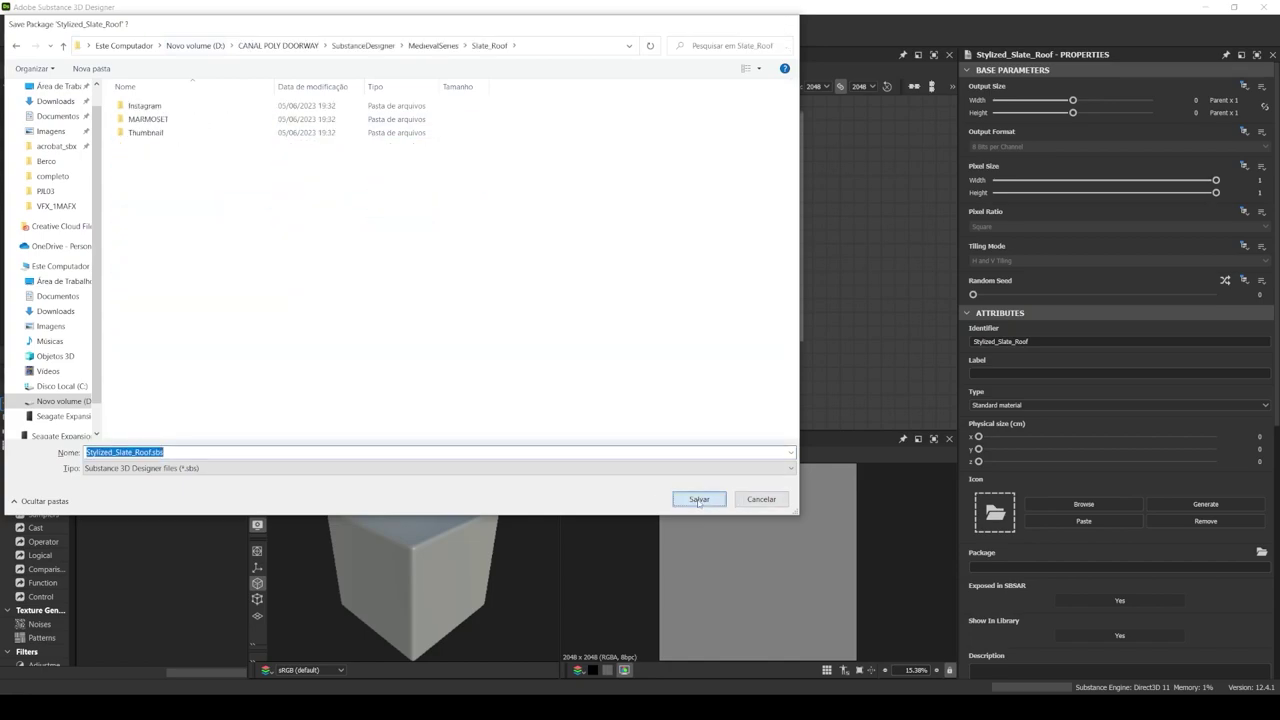
Save Stylized_Slate_Roof.sbs, then add a white Disc Shape and a duplicate Shape for the square
click(699, 500)
key(space)
text(shape)
key(Return)
click(1019, 508)
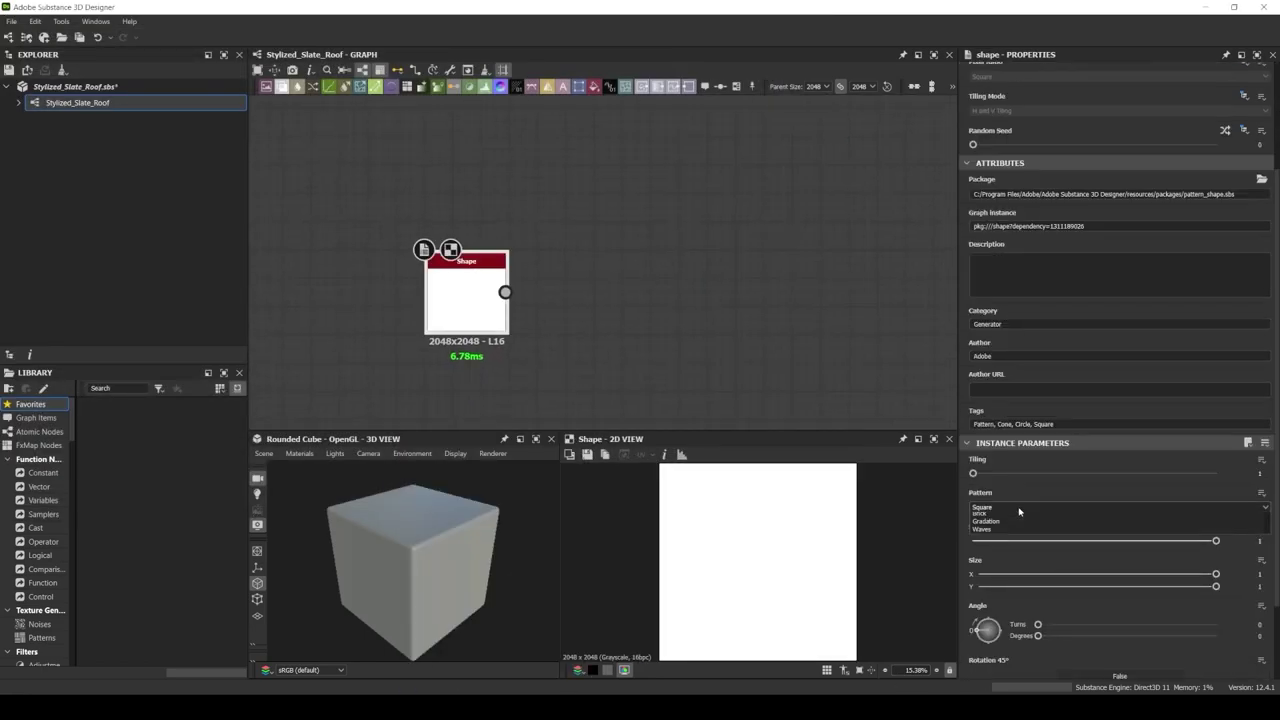
click(1180, 533)
key(ctrl+v)
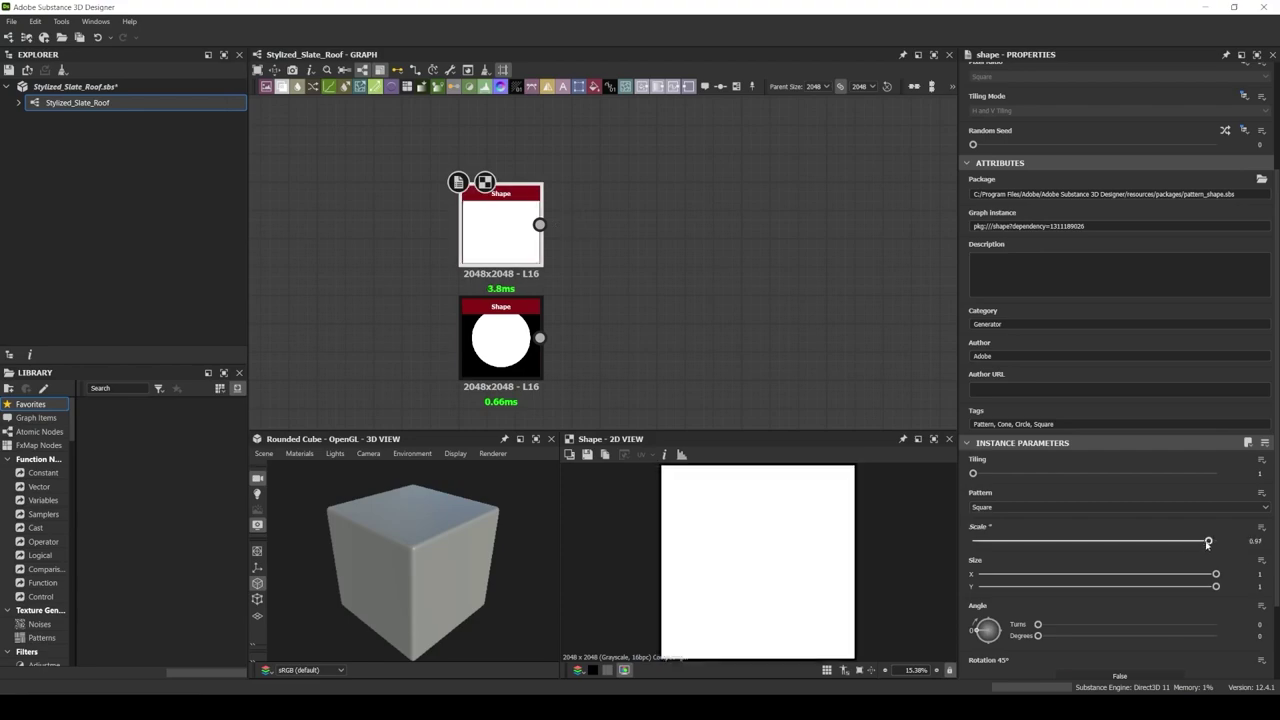
Add a Transformation 2D after the square and combine it with the disc in a Blend
drag(540, 224, 612, 290)
click(640, 295)
drag(500, 338, 643, 338)
drag(681, 337, 786, 271)
click(800, 285)
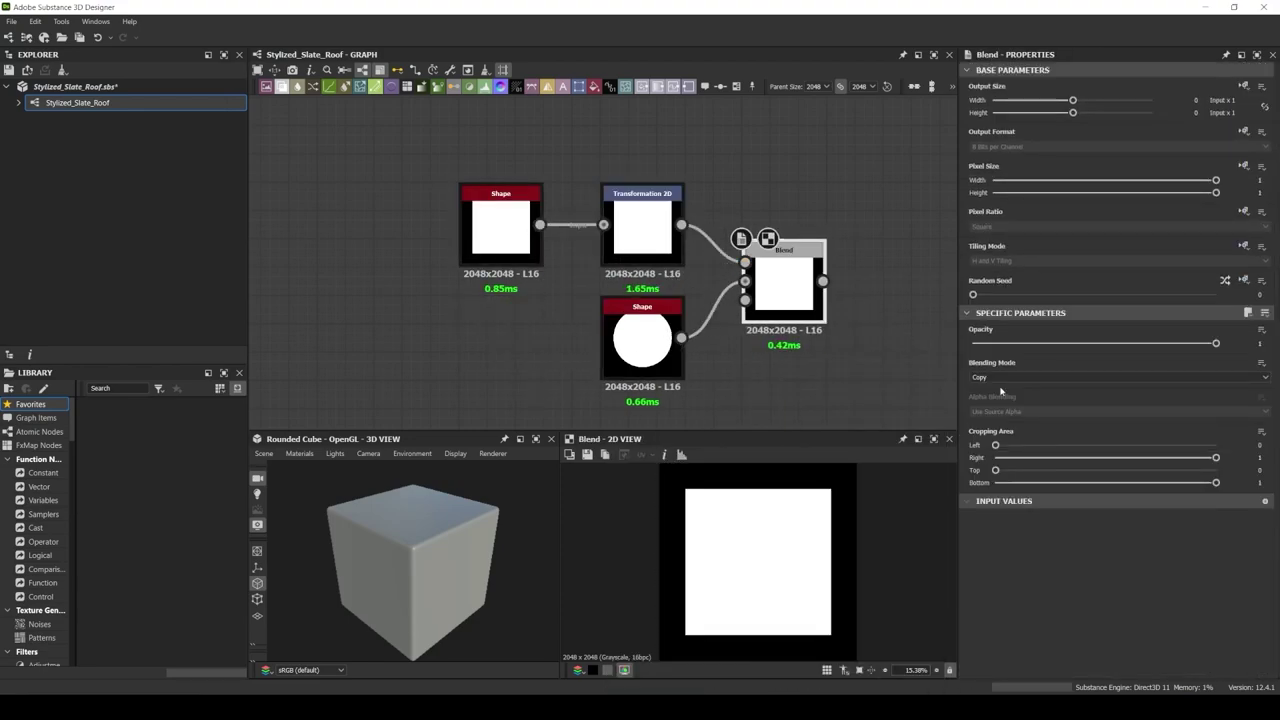
Shift the square upward in its Transformation 2D to form a capsule-shaped tile
click(635, 224)
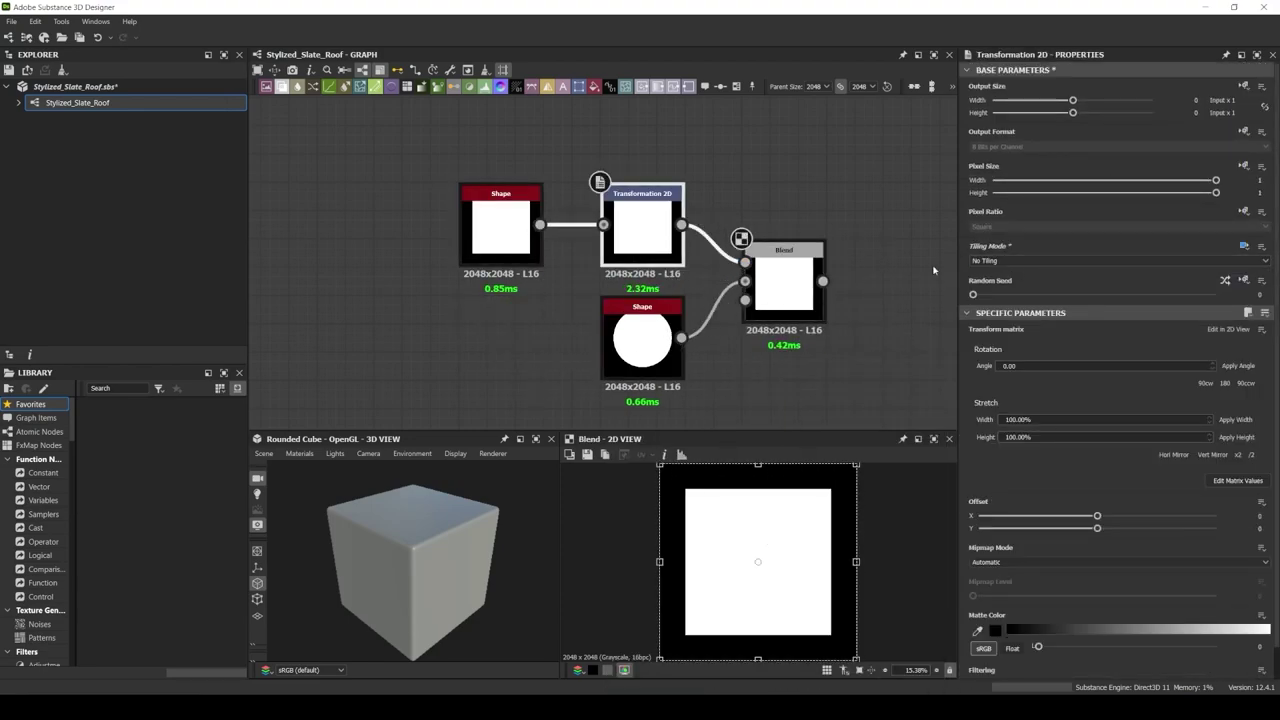
drag(745, 582, 745, 515)
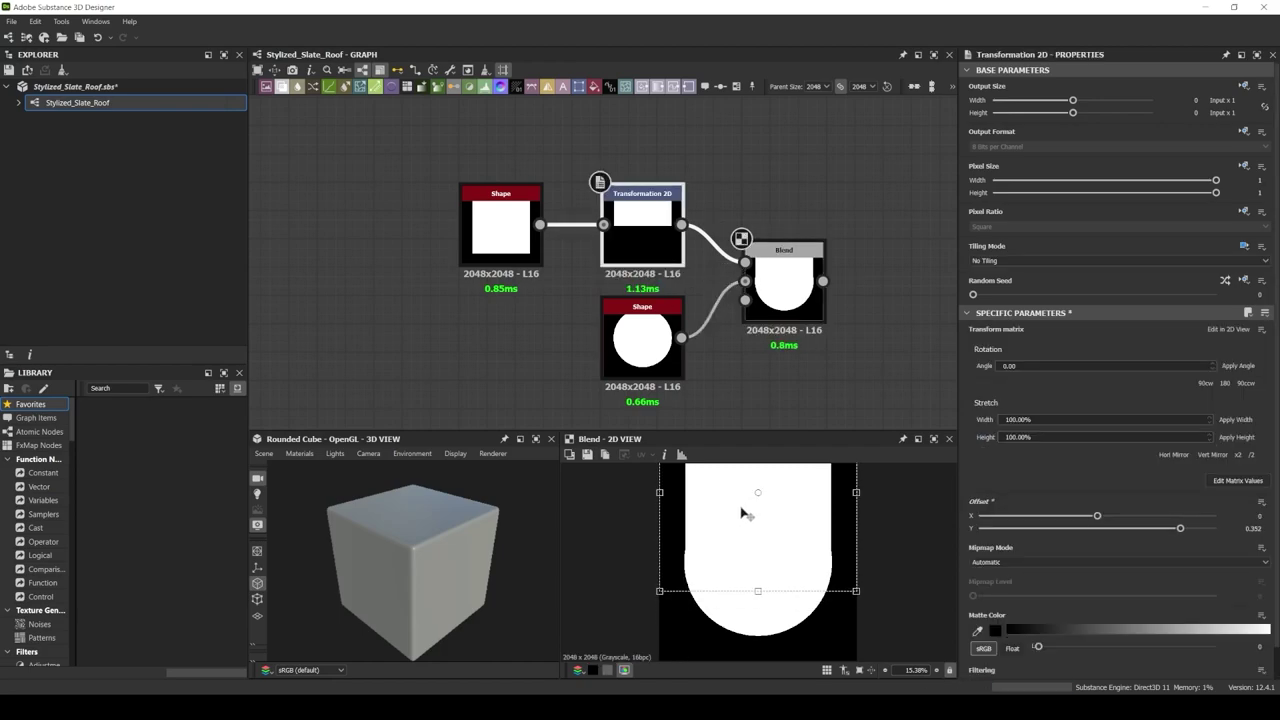
click(500, 228)
click(620, 224)
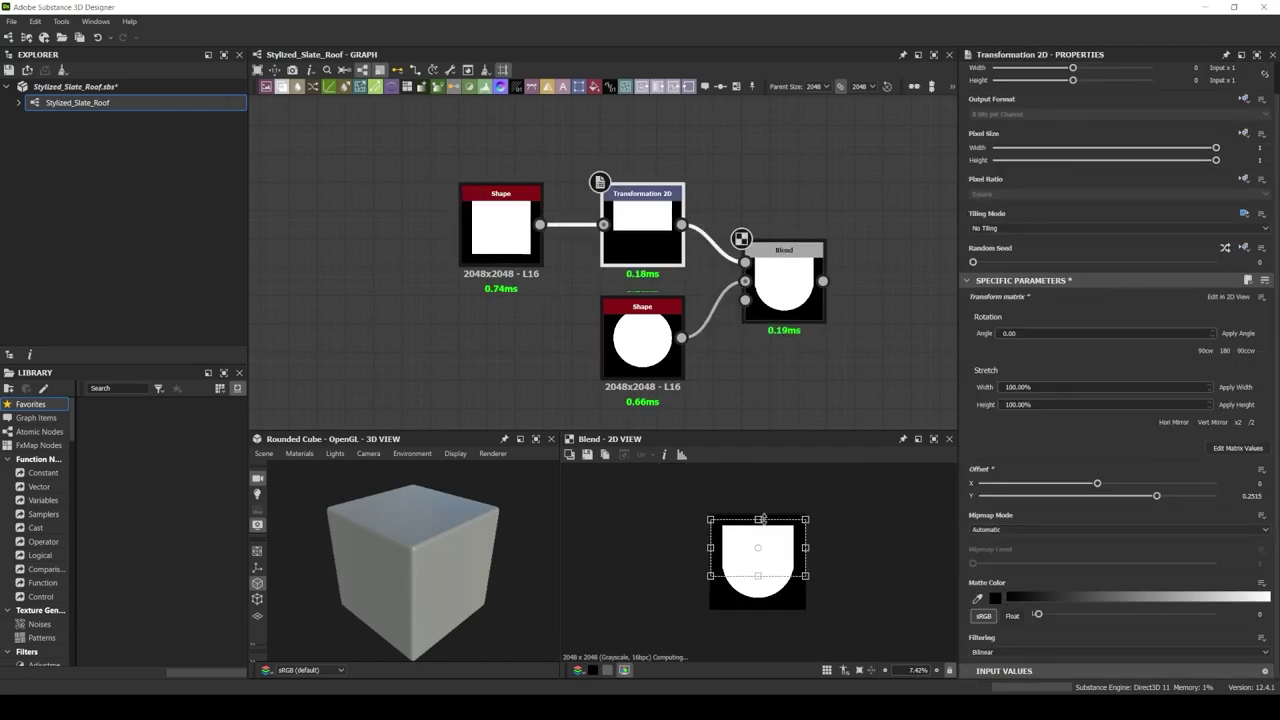
scroll(768, 518, up, 3)
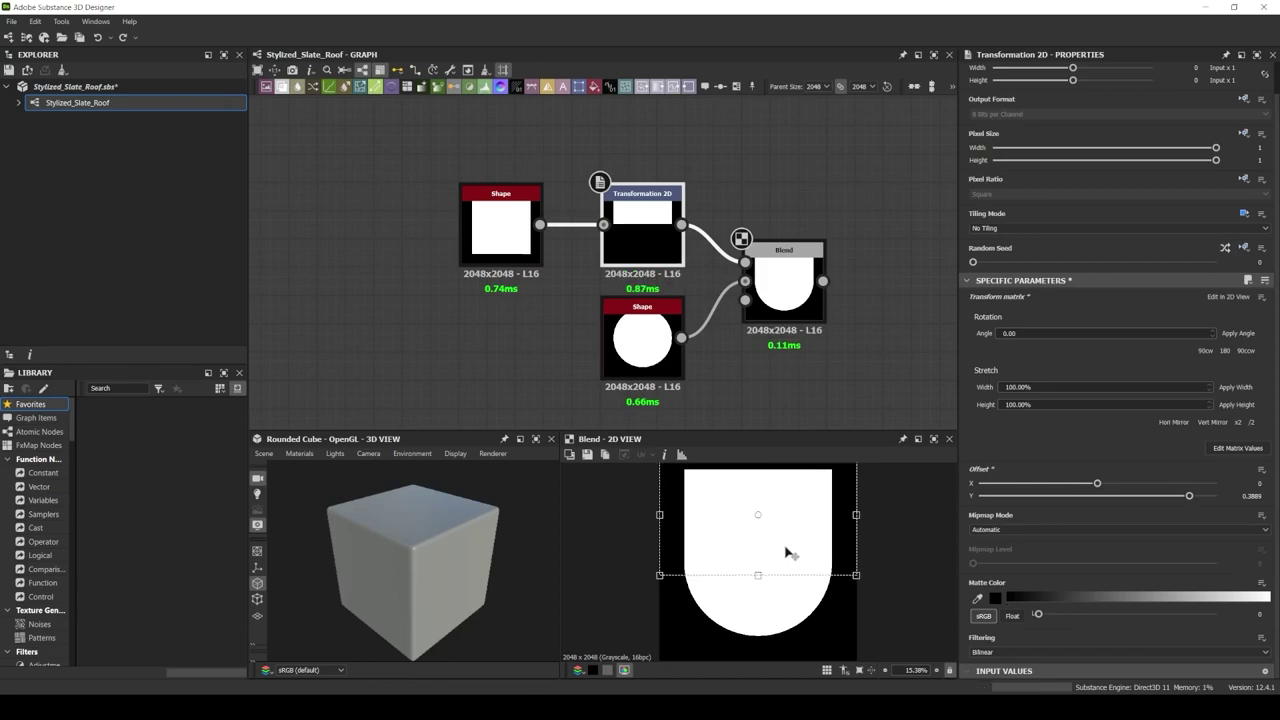
scroll(787, 553, up, 2)
scroll(787, 553, down, 3)
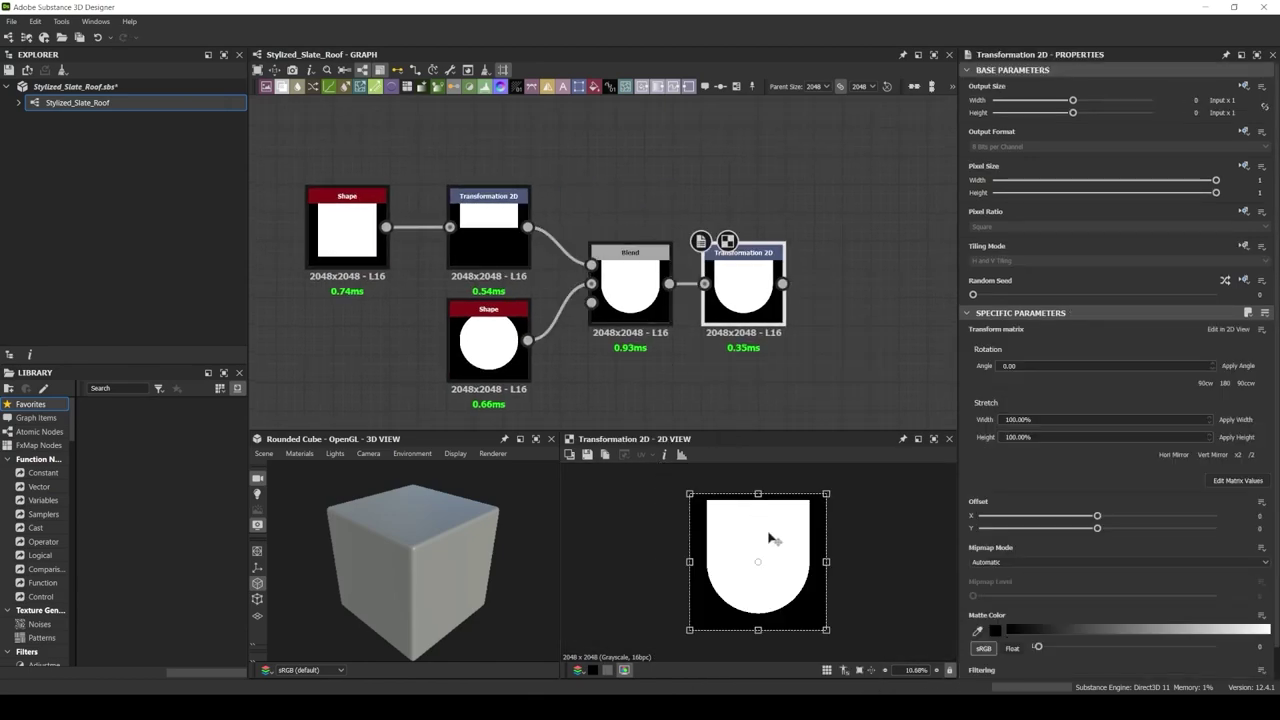
Add a Bevel with Distance 0.2 after the second Transformation 2D
key(space)
text(bevel)
key(Return)
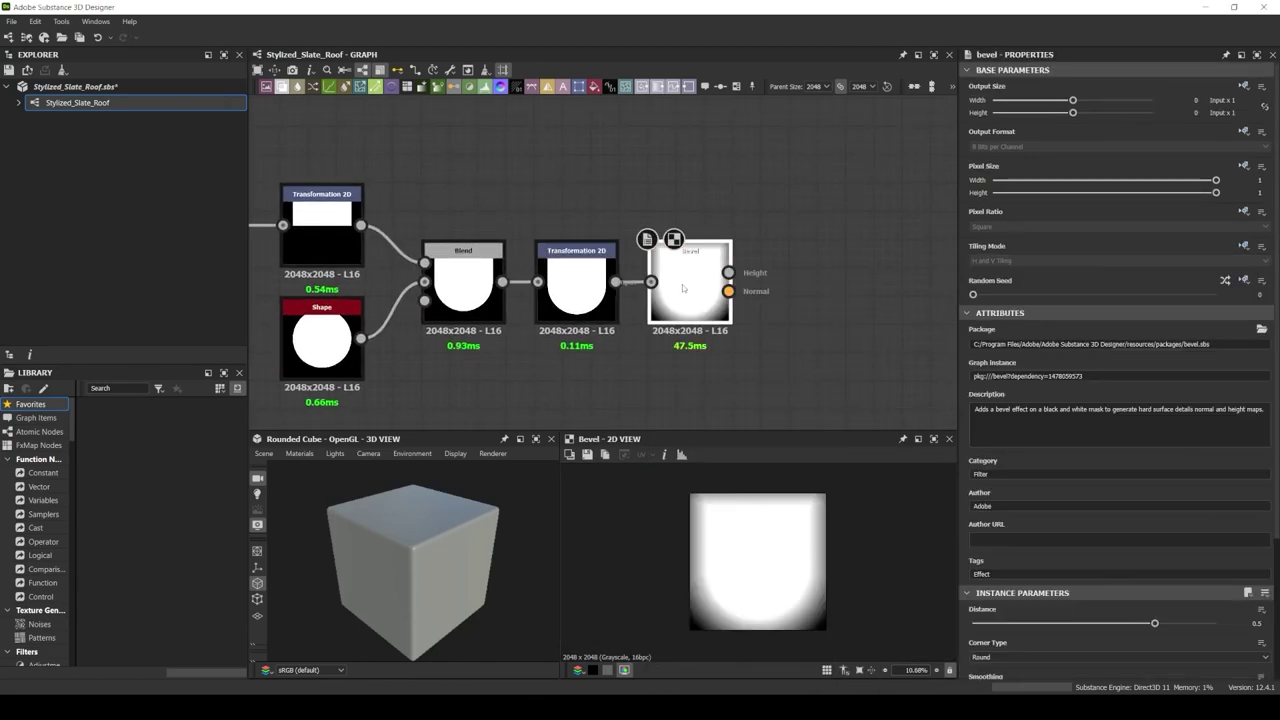
drag(1154, 623, 1118, 623)
scroll(1110, 500, down, 3)
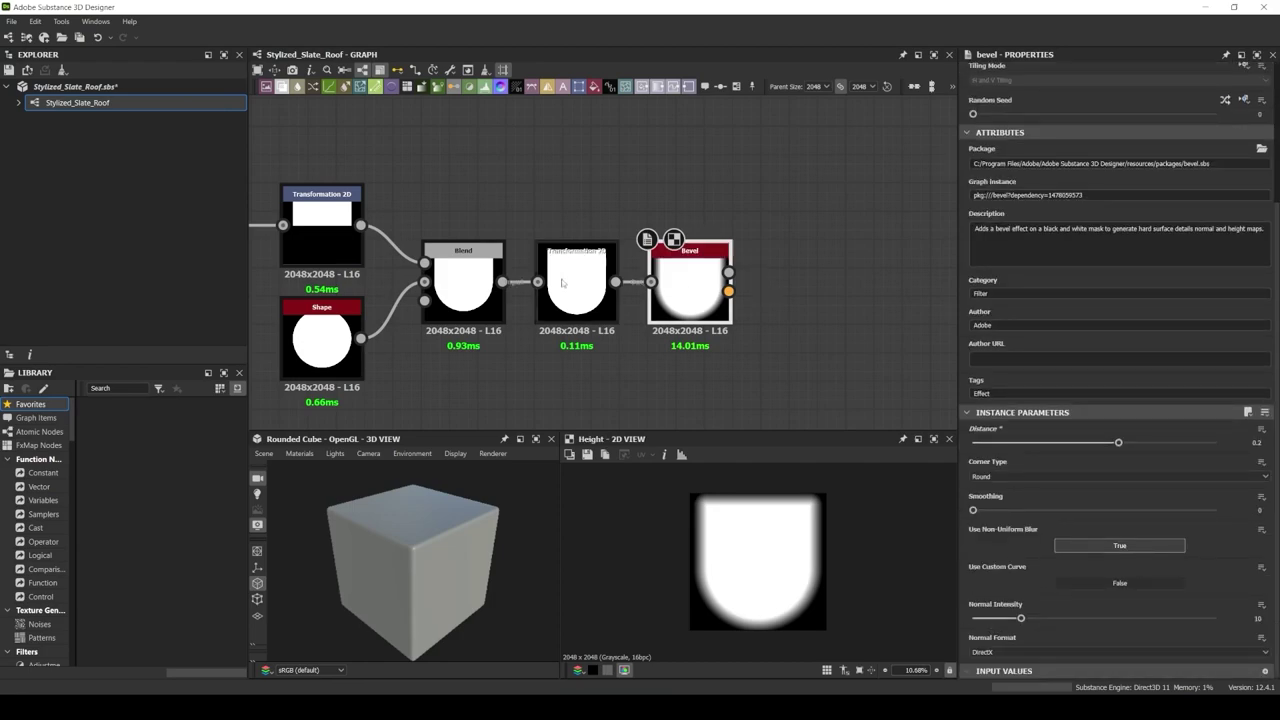
click(569, 302)
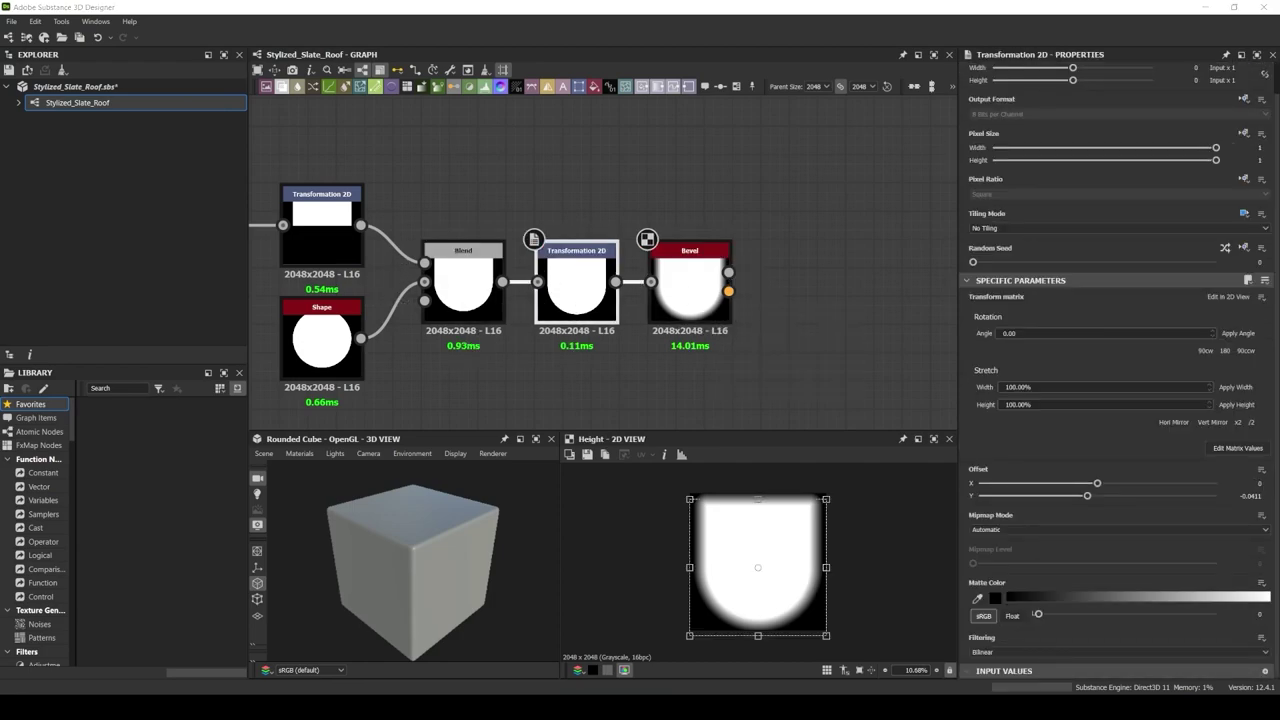
click(748, 262)
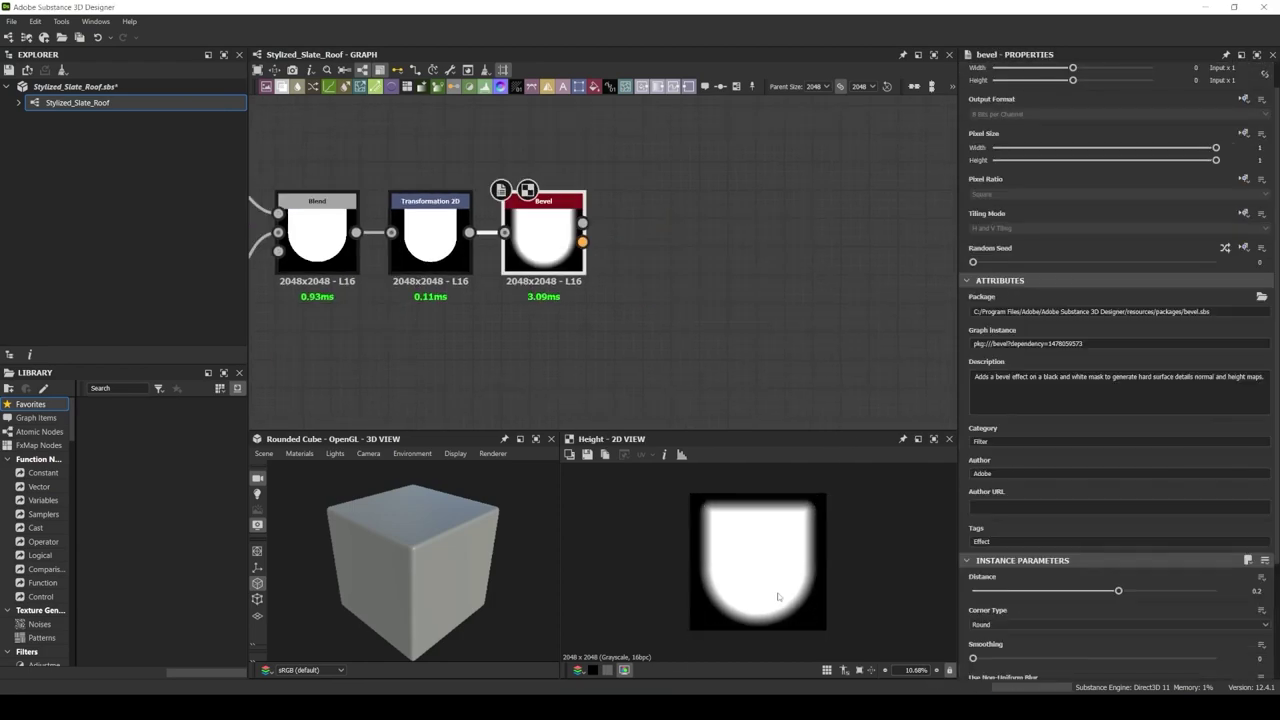
Add a Gradient Linear 1 and subtract it from the Bevel in a Blend
key(space)
text(gradient linear)
key(Return)
key(ctrl+b)
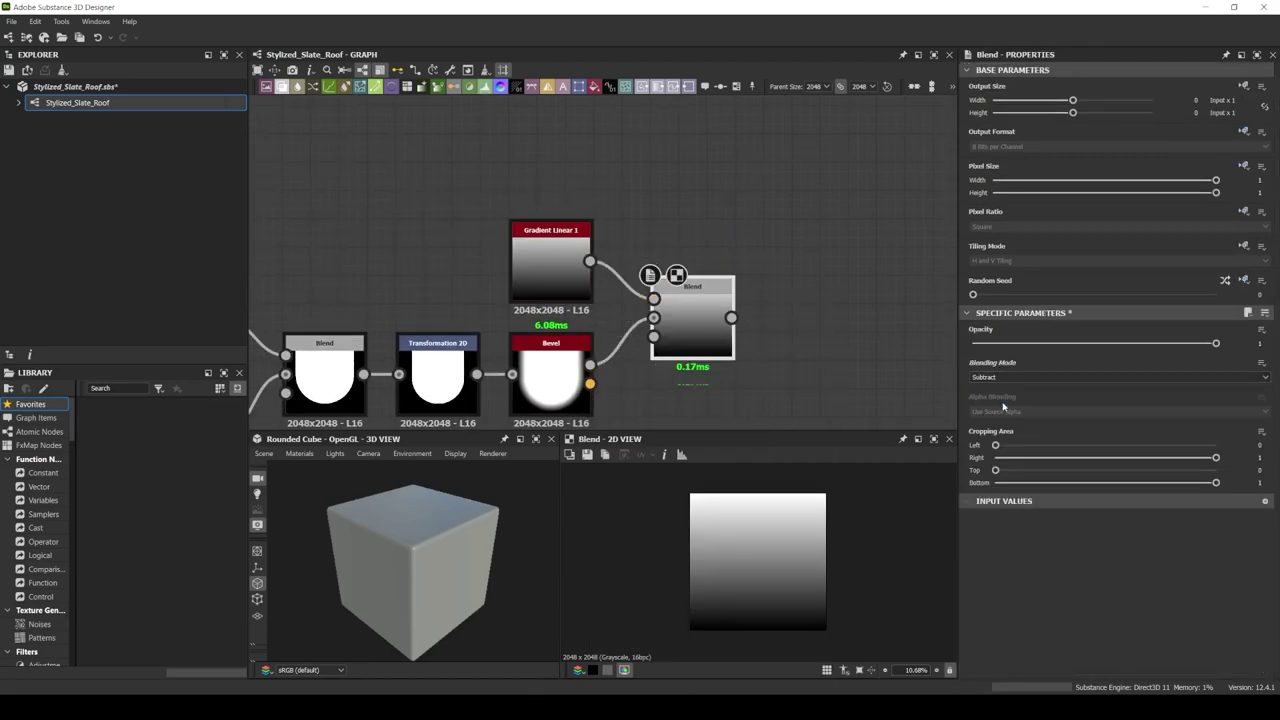
Add a Tile Sampler fed by the Blend and set its Pattern to Pattern Input
middle_drag(700, 200, 425, 160)
drag(456, 277, 571, 271)
click(620, 400)
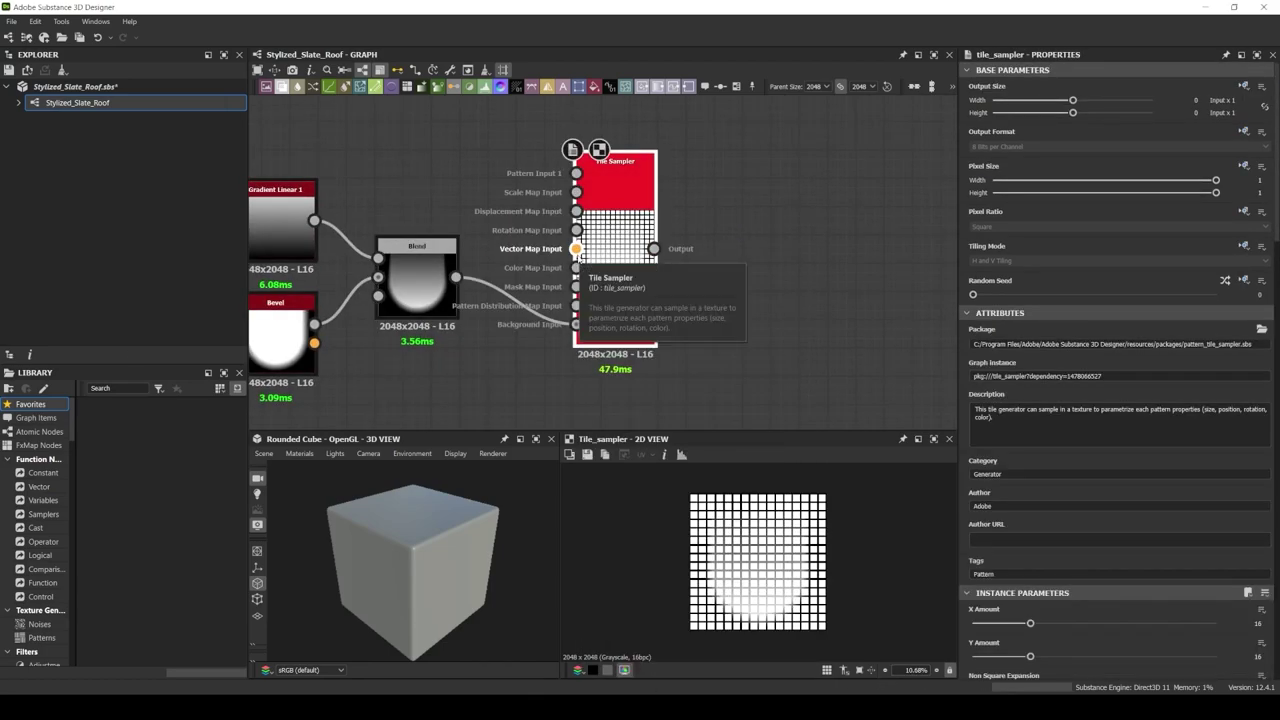
scroll(1110, 400, down, 3)
click(1259, 510)
scroll(1110, 520, down, 1)
click(1120, 600)
click(1020, 560)
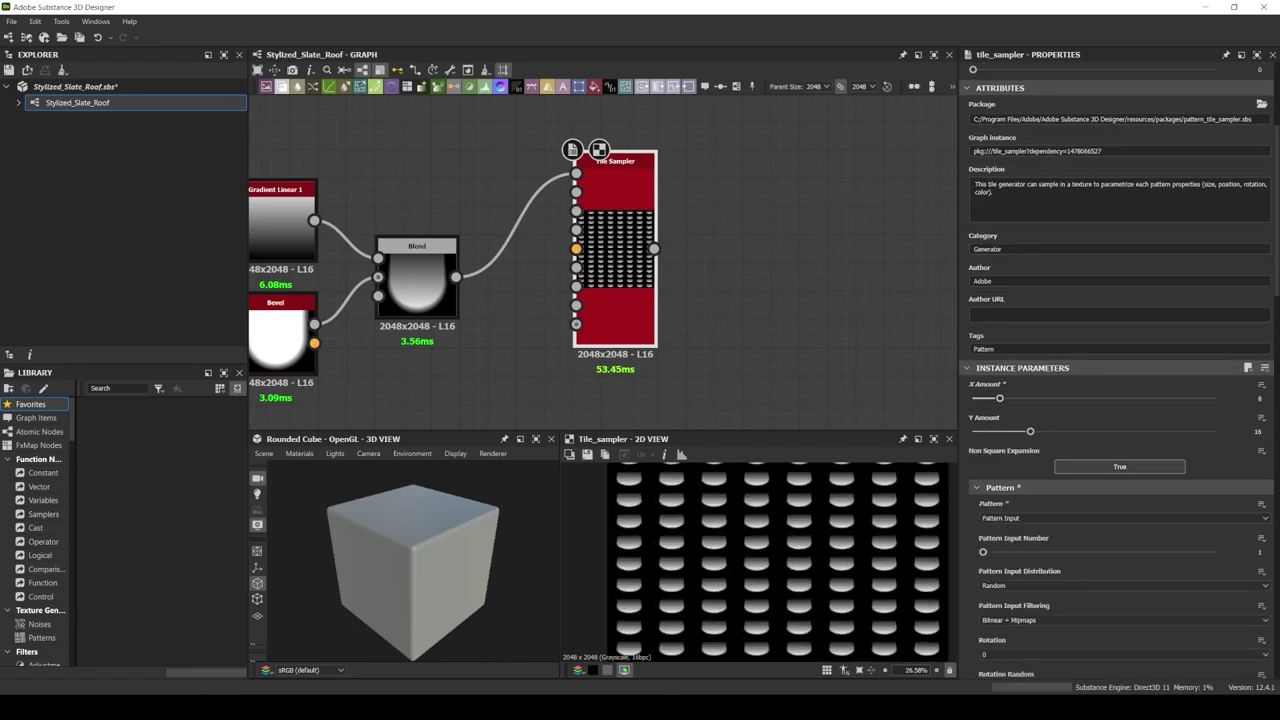
Narrow the tiles to about half width, set height 0.5, and slightly randomise tile size
scroll(1085, 467, down, 3)
scroll(1085, 467, down, 2)
scroll(1085, 467, down, 1)
drag(1000, 555, 1046, 557)
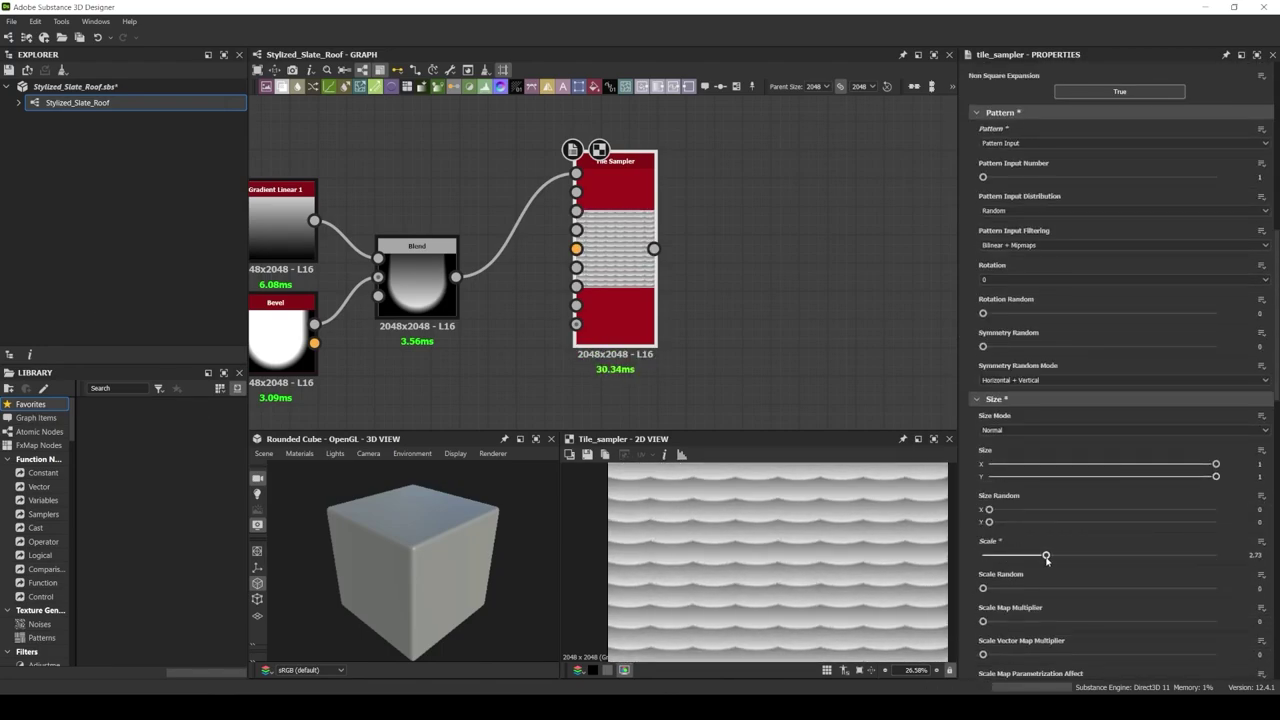
drag(1215, 464, 1113, 465)
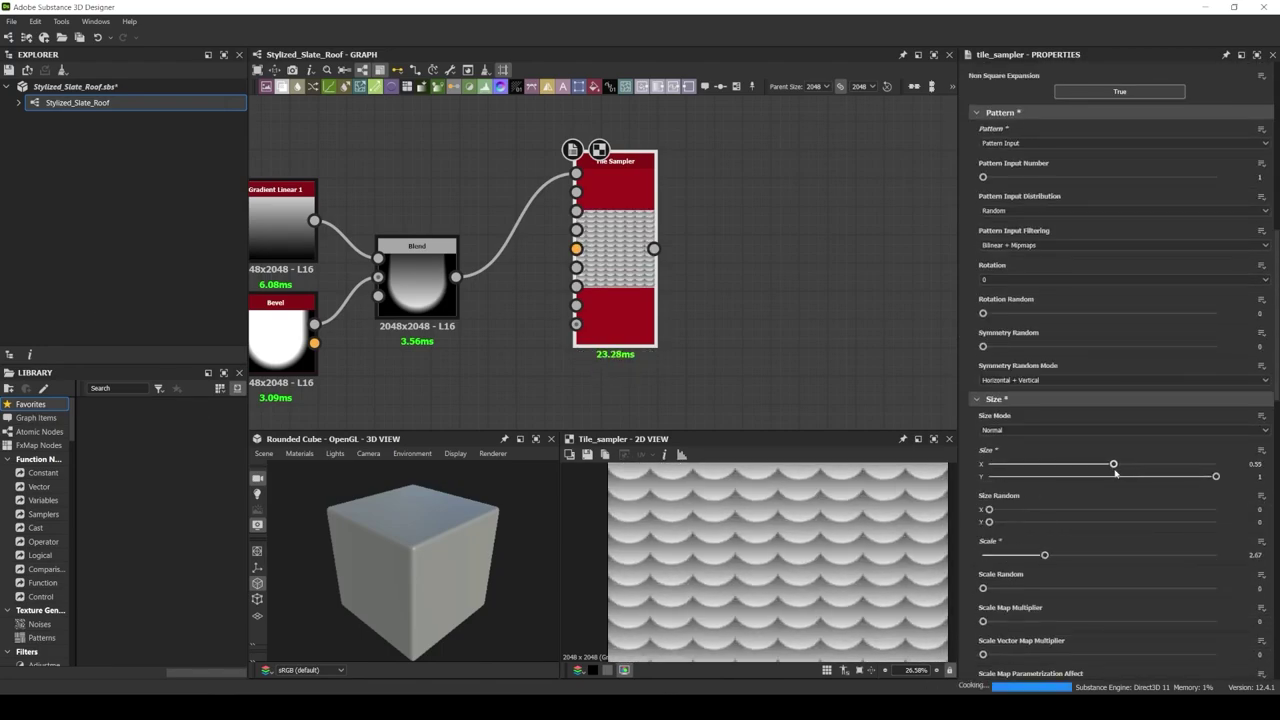
double_click(1250, 477)
text(0.5)
key(Return)
drag(984, 587, 1008, 588)
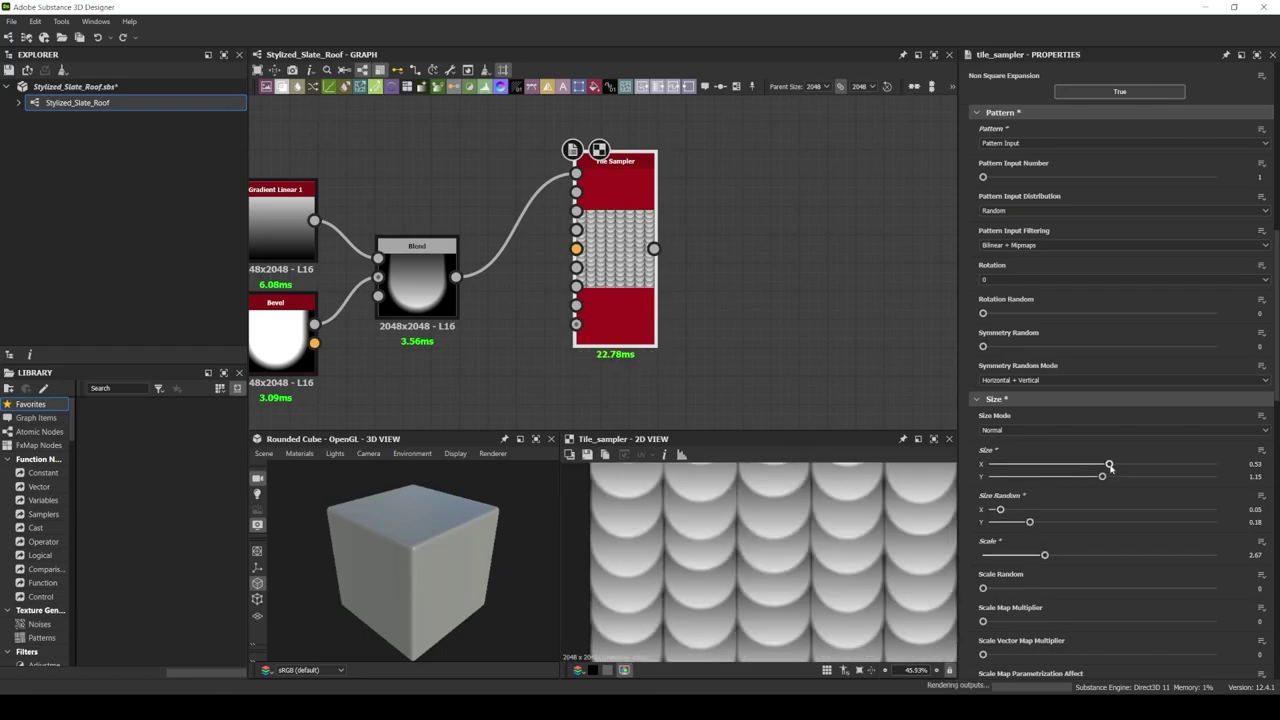
Reduce random tile rotation, add a slight base rotation, and attach a Multi Directional Warp
scroll(1109, 467, down, 5)
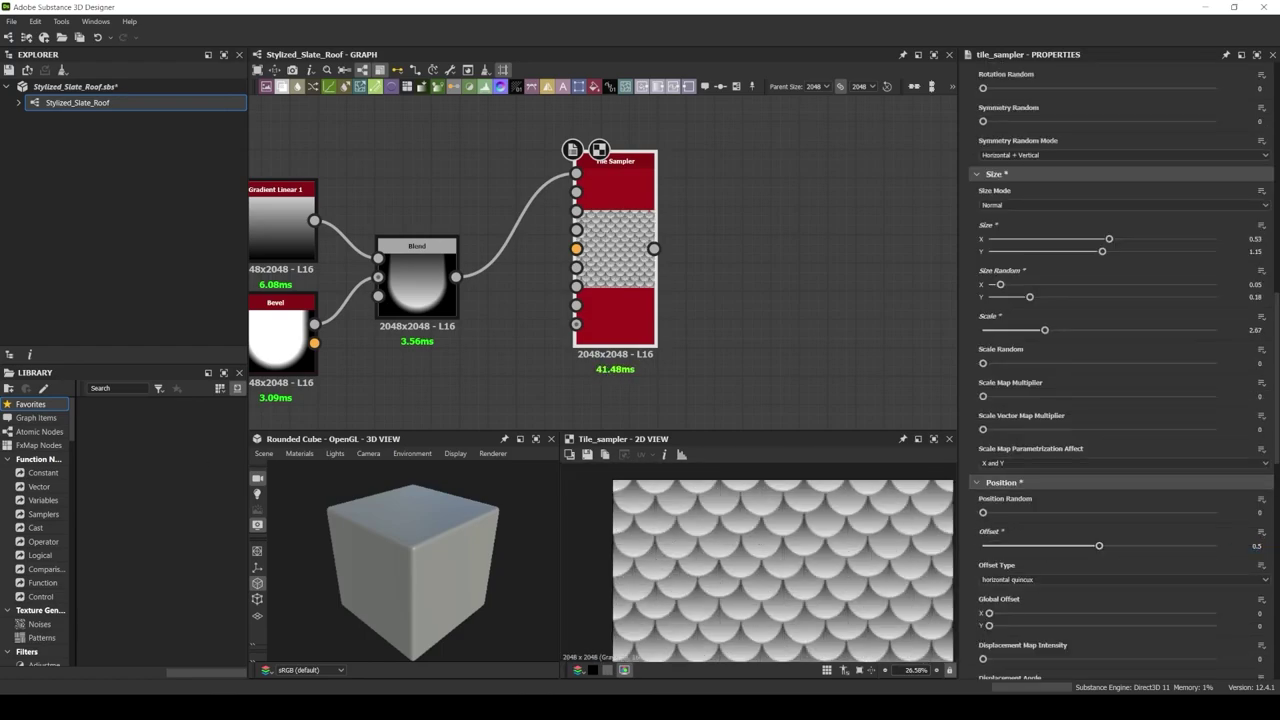
scroll(1166, 528, down, 5)
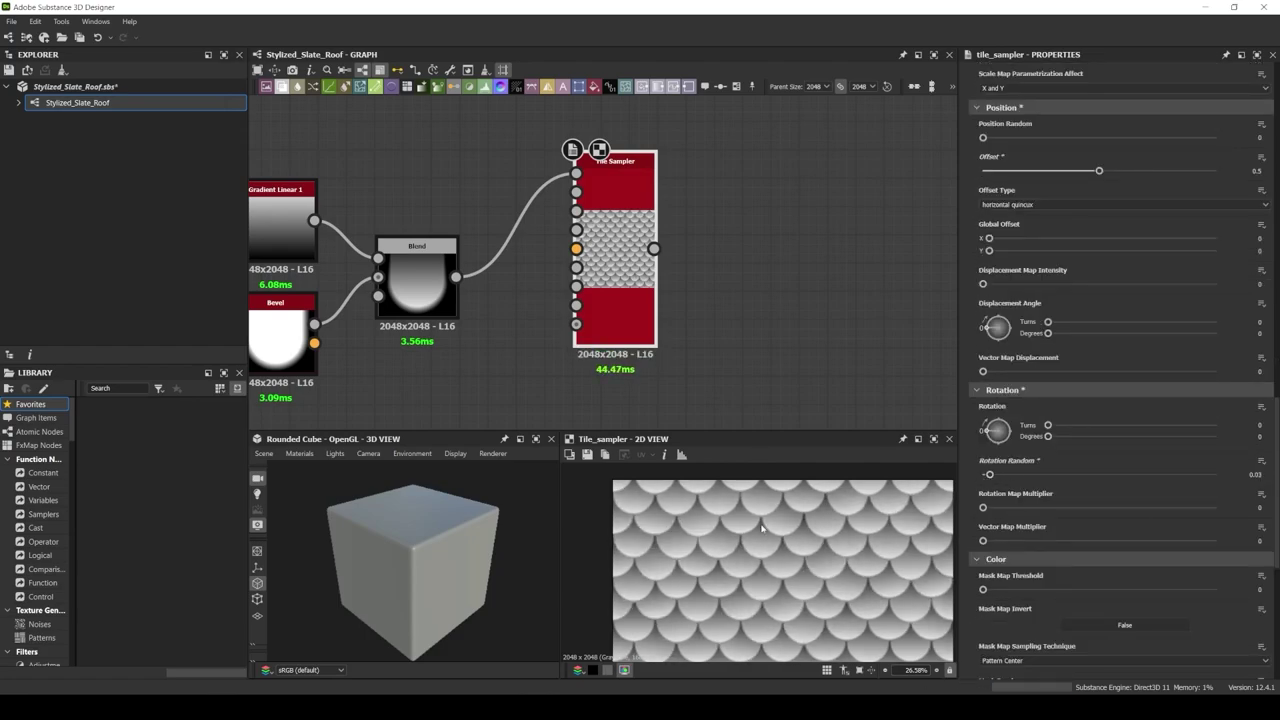
drag(992, 476, 987, 476)
drag(990, 431, 993, 430)
scroll(1027, 535, down, 5)
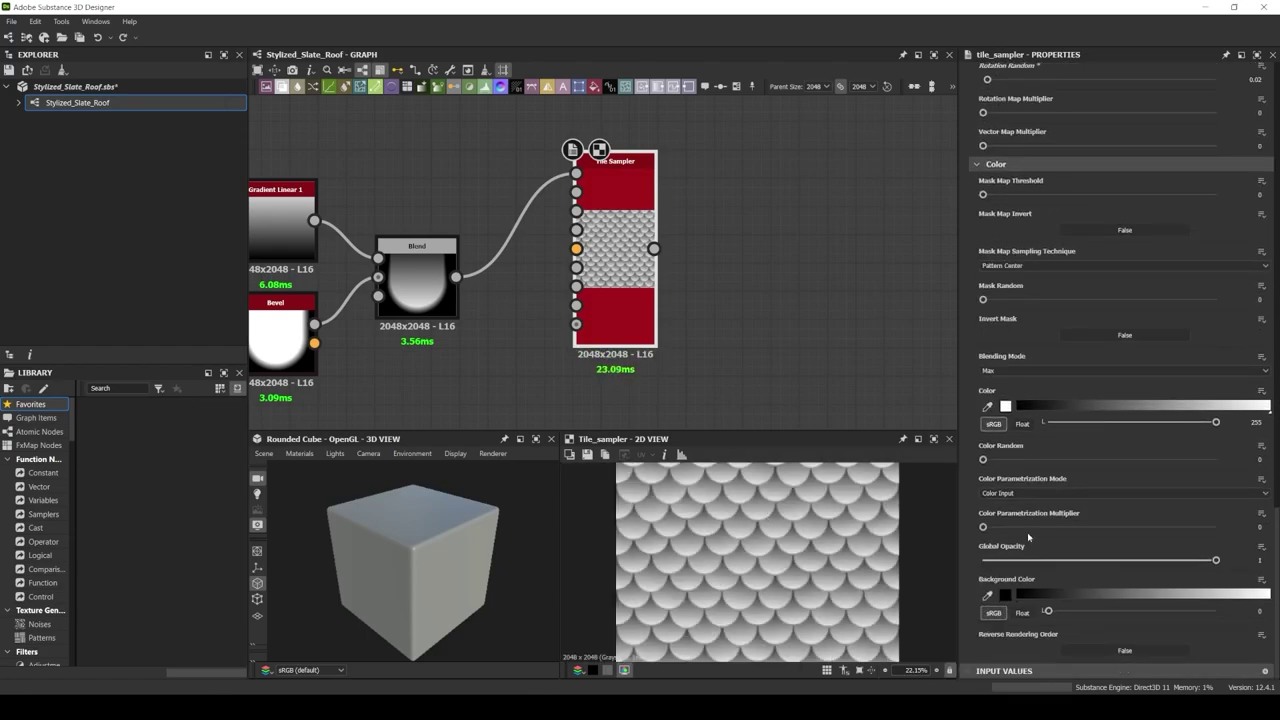
drag(653, 248, 757, 250)
Feed Perlin Noise into the Multi Directional Warp and review the noise and warp settings
click(800, 251)
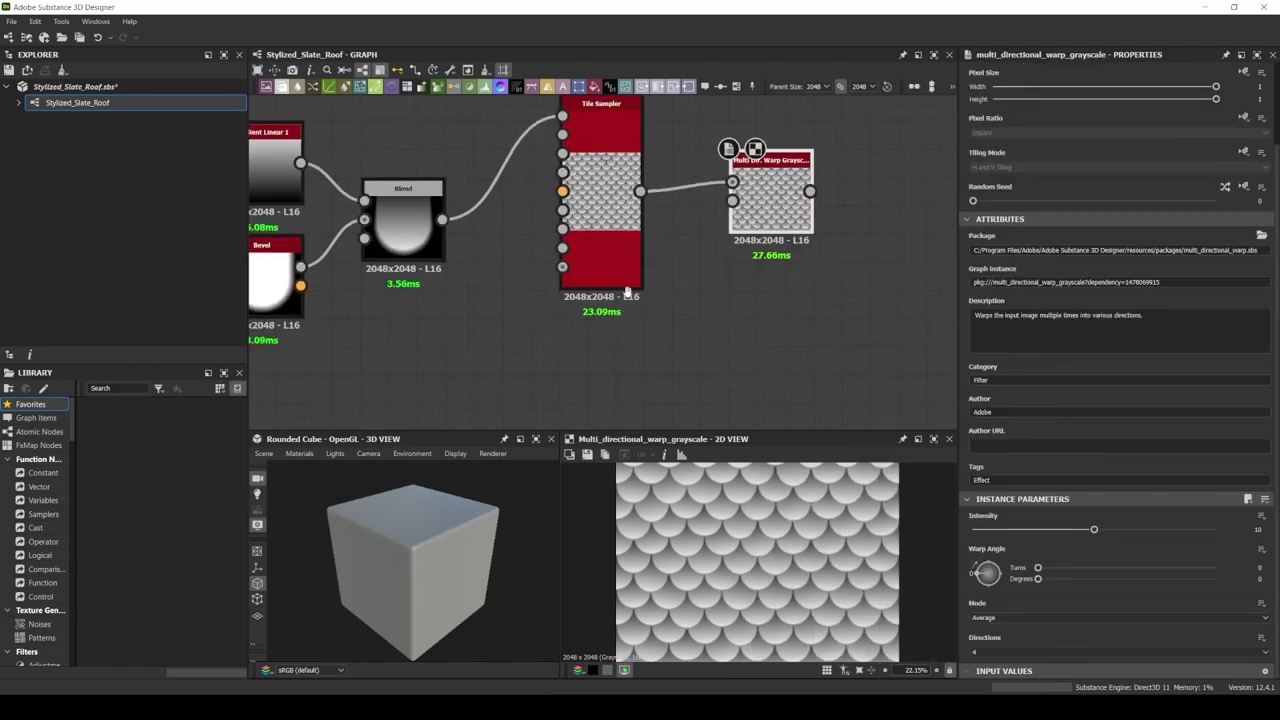
drag(632, 323, 723, 164)
scroll(830, 410, down, 1)
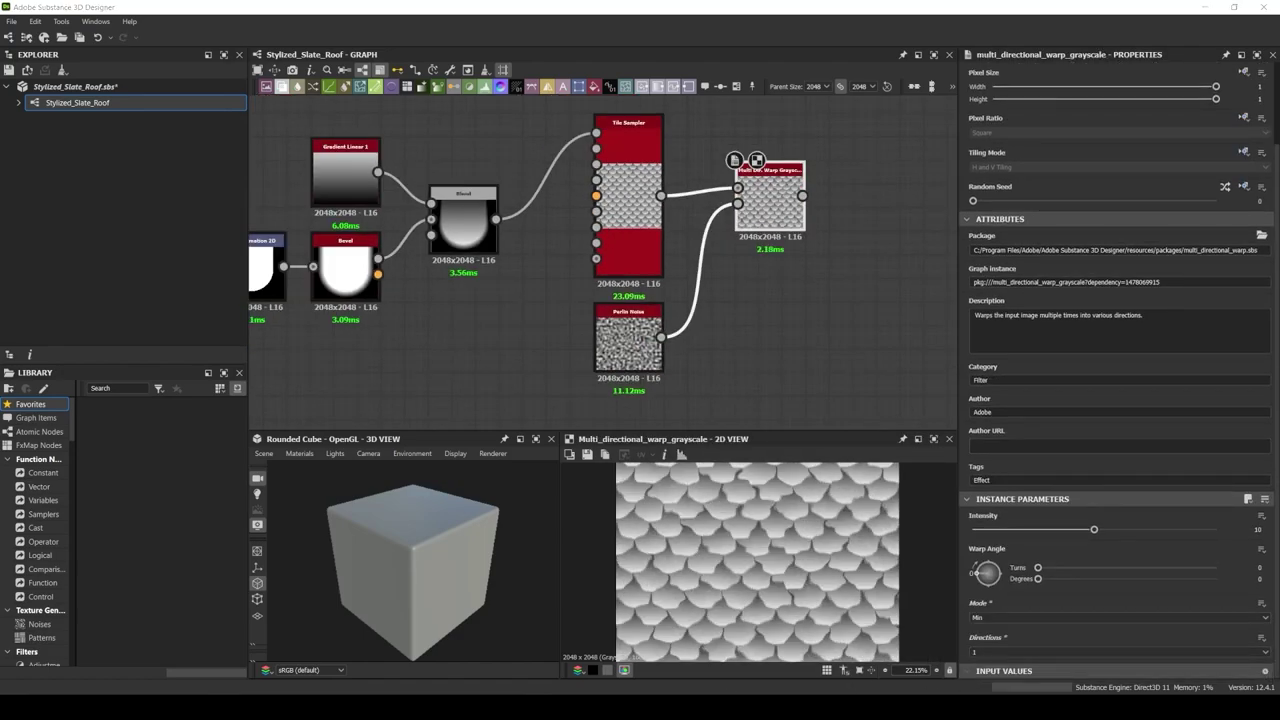
click(628, 340)
click(765, 200)
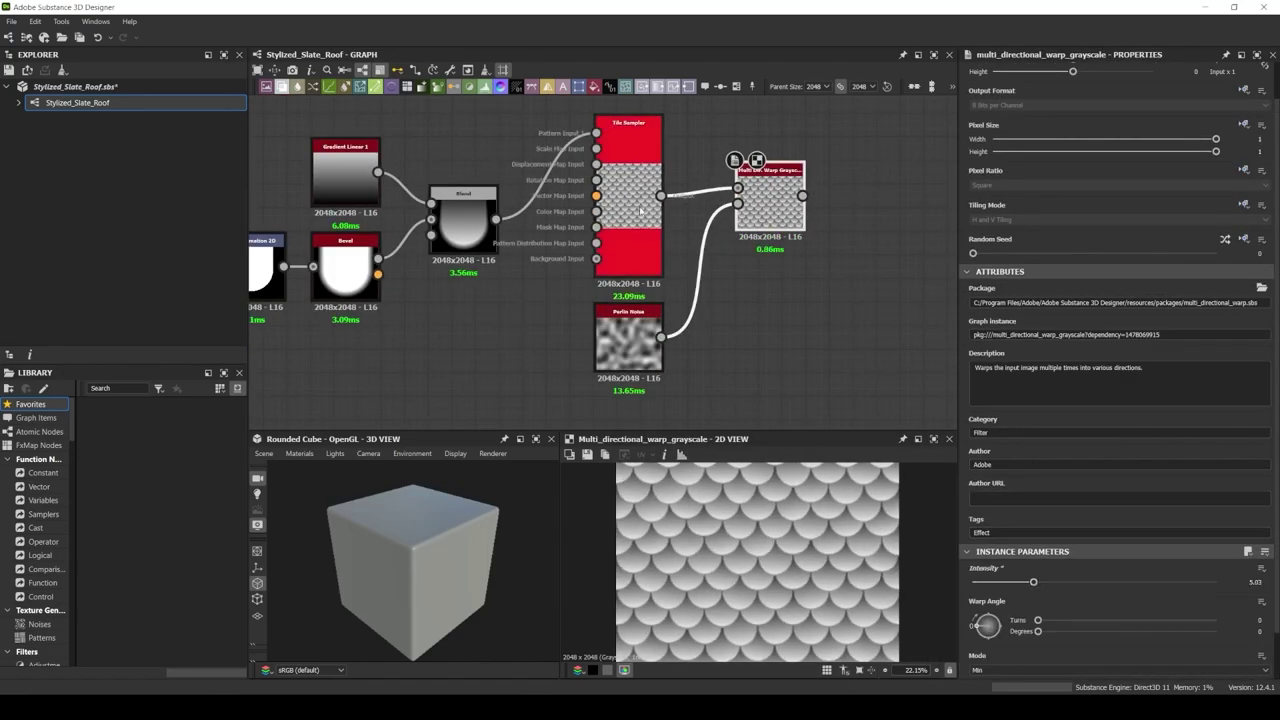
click(628, 340)
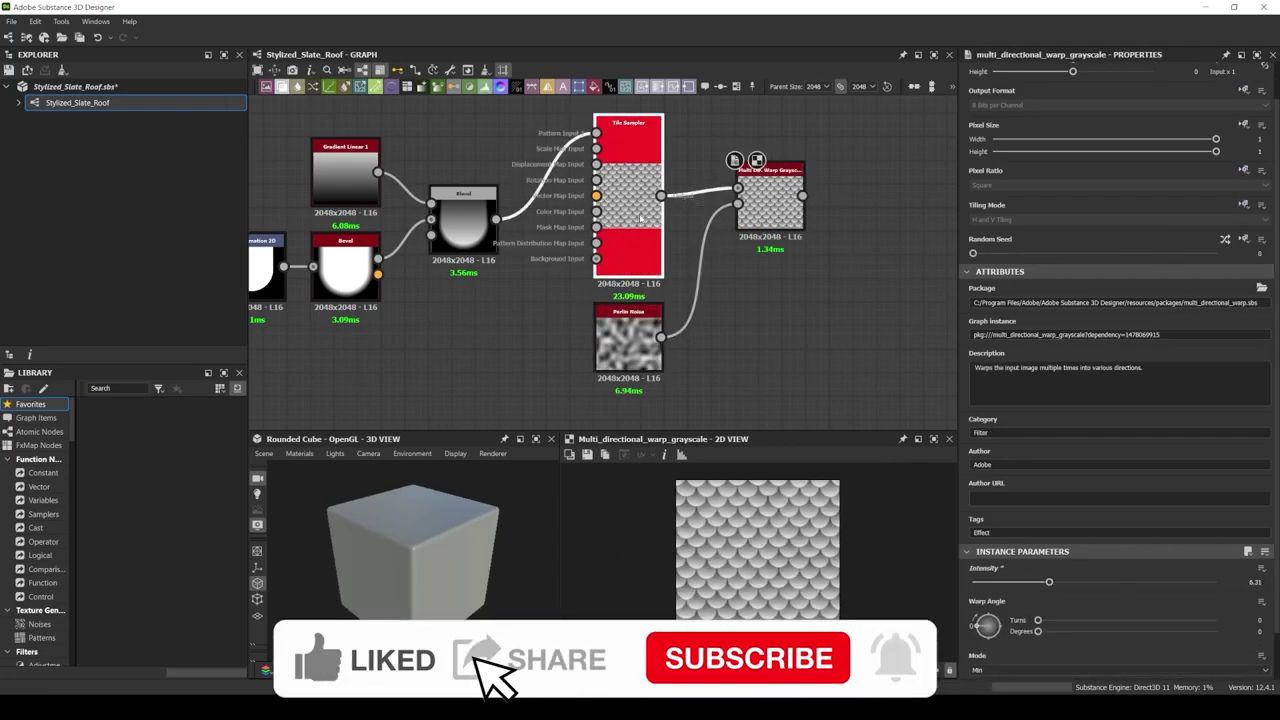
click(770, 200)
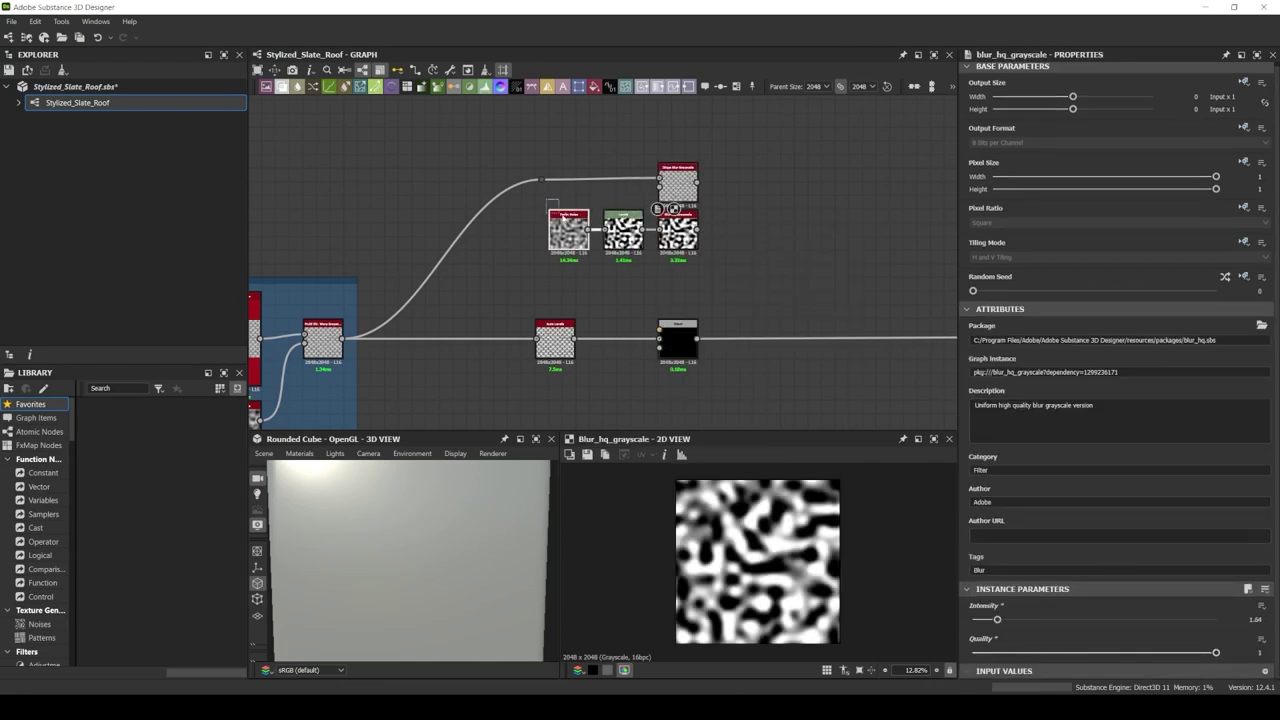
Wire the blurred noise into the slope blur, tint the frame deep blue, and feed Border Damage into the Blend
drag(630, 229, 660, 188)
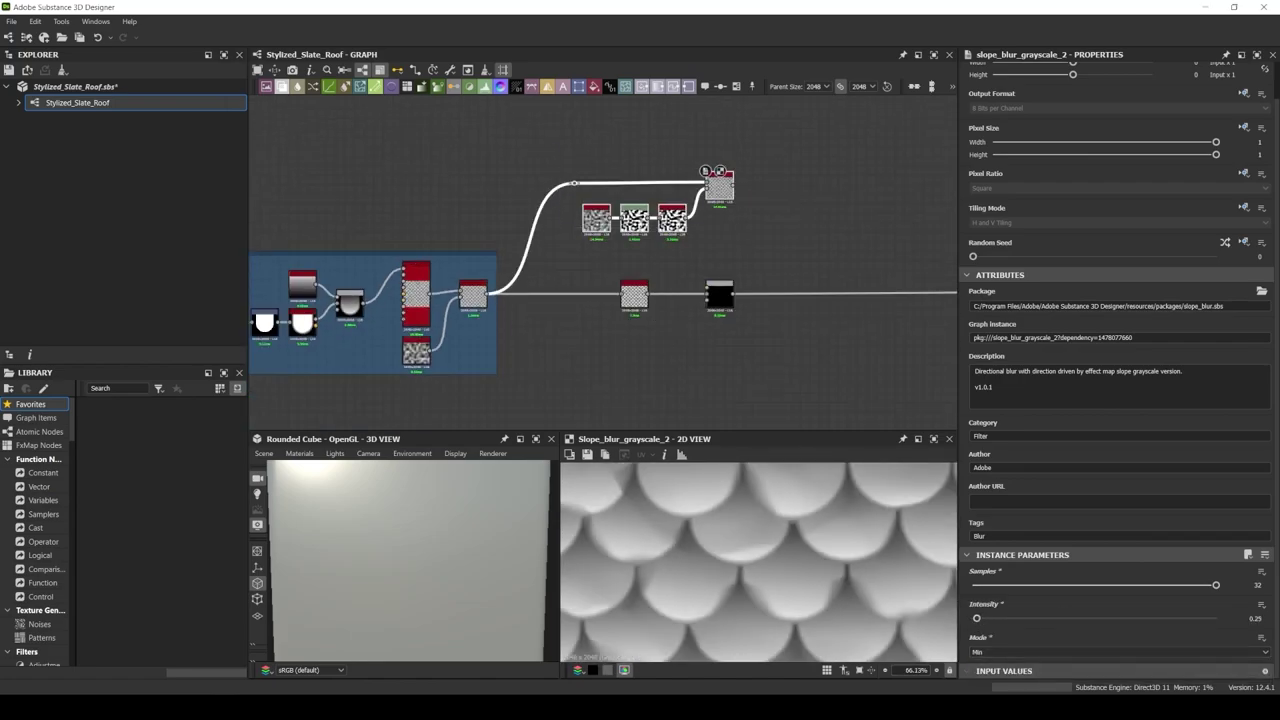
click(997, 132)
text(Border Damage)
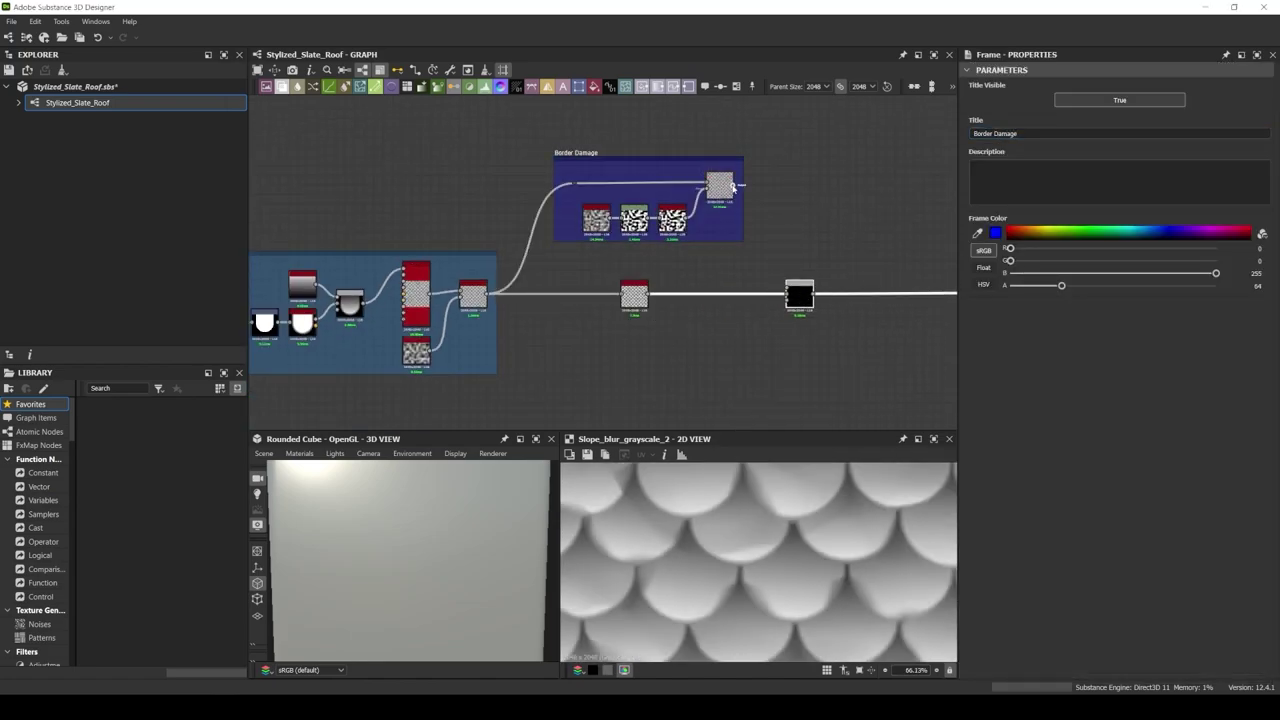
drag(733, 187, 786, 281)
Set the Blend to Min (Darken) with opacity around 0.5
click(990, 378)
click(1000, 458)
drag(1215, 343, 1094, 343)
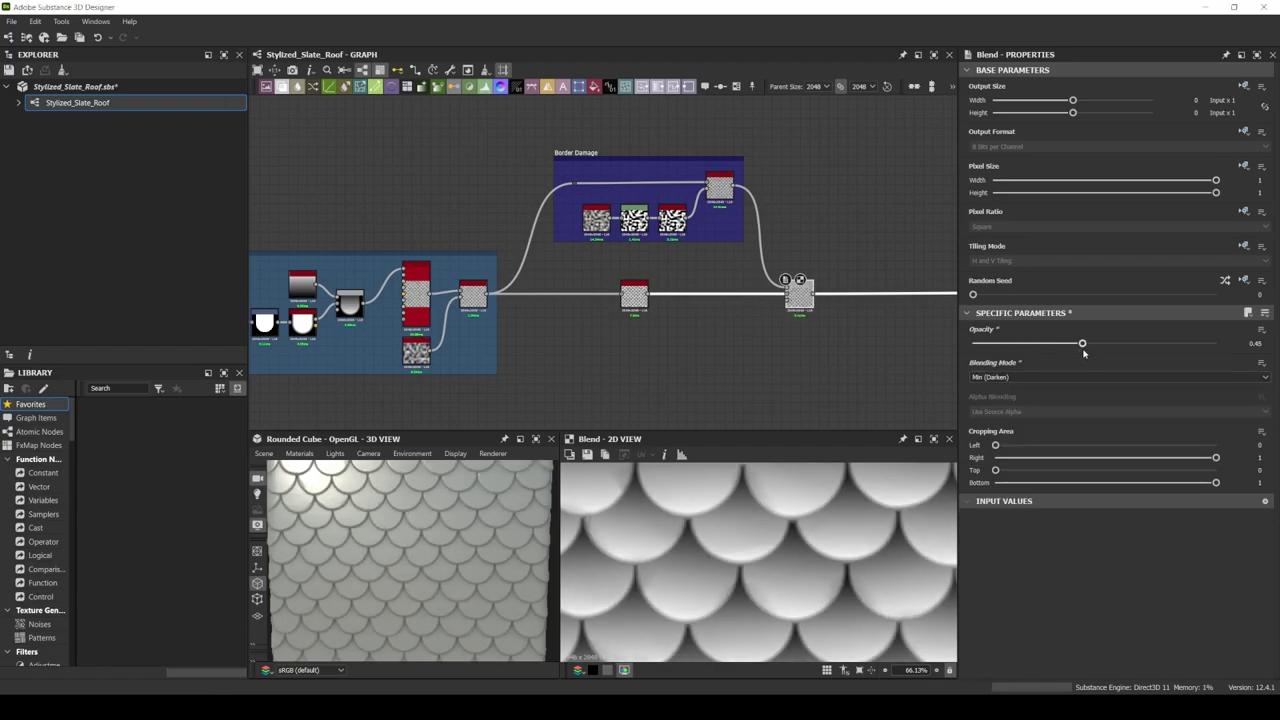
scroll(599, 342, down, 2)
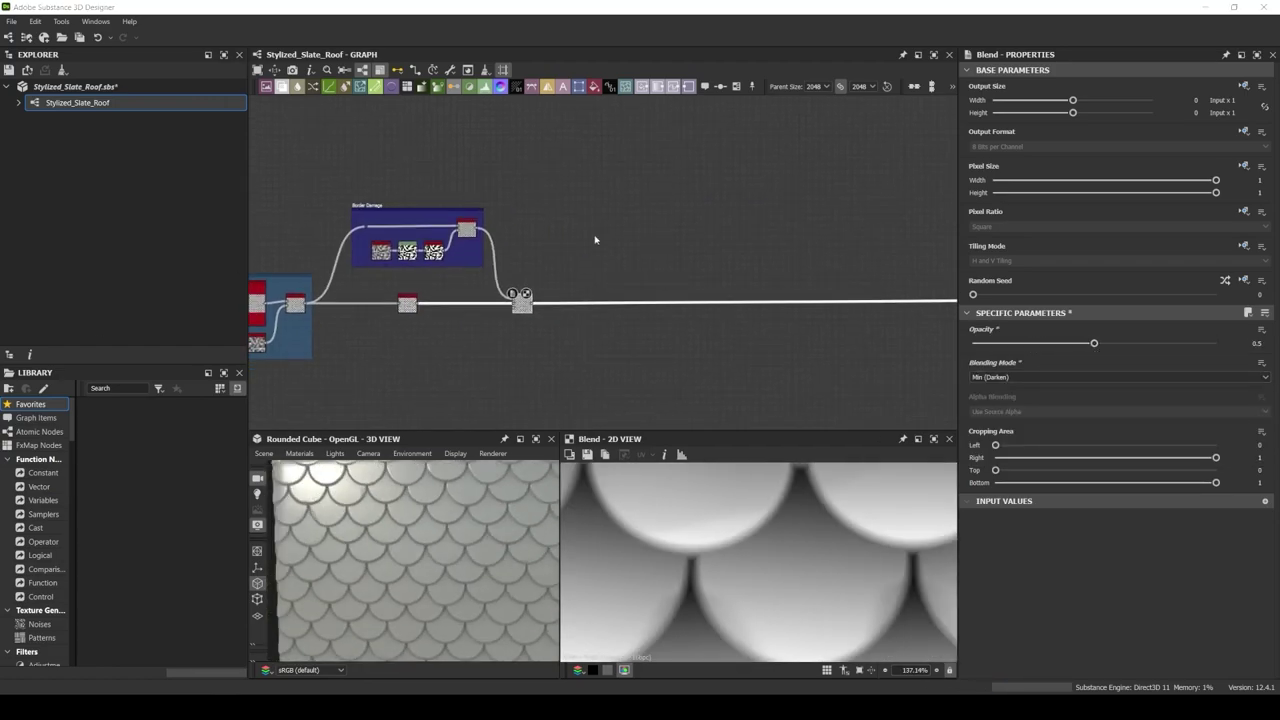
scroll(480, 214, up, 3)
scroll(500, 200, up, 2)
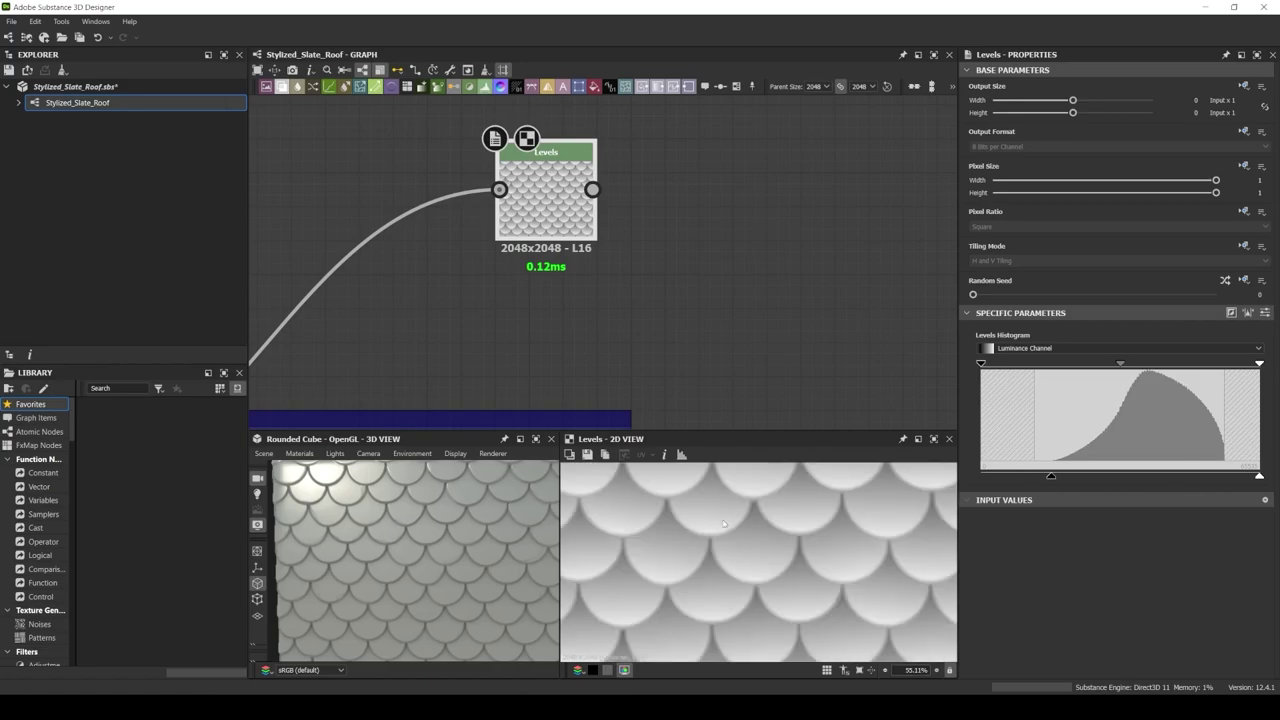
Add a Slope Blur Grayscale node after the Levels node
drag(755, 191, 758, 190)
text(sp)
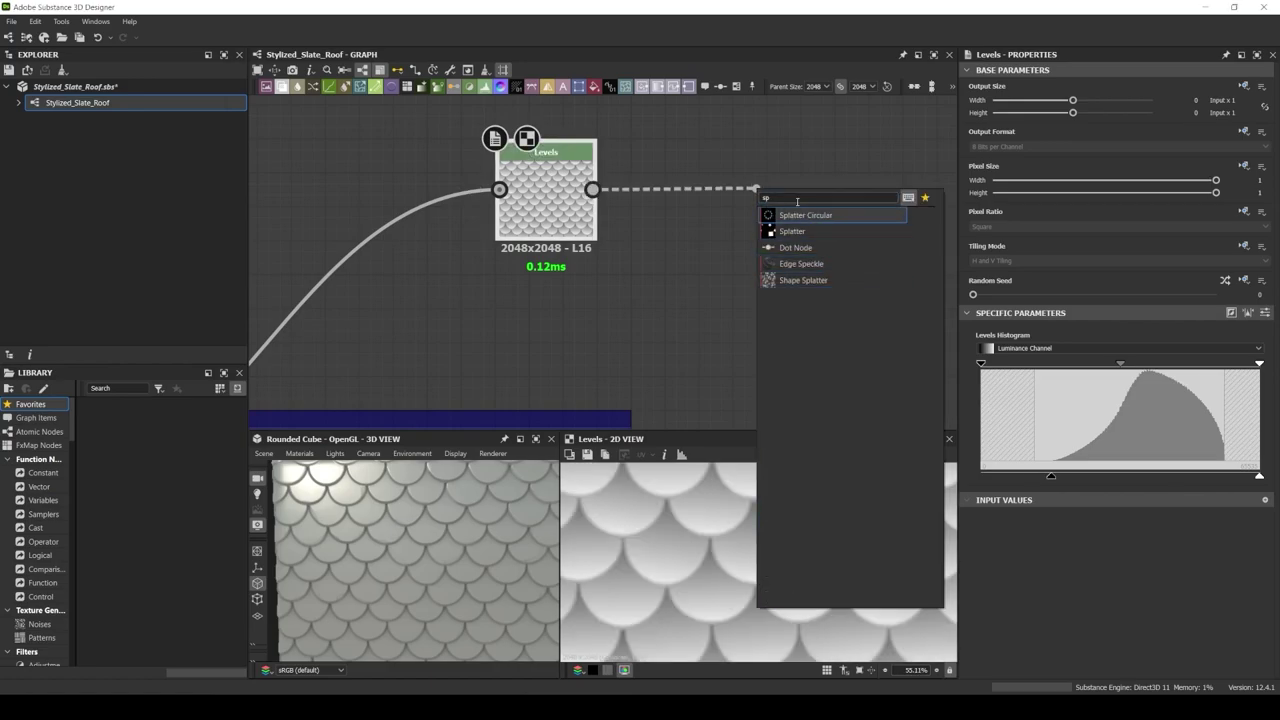
text(l)
key(Return)
scroll(735, 229, down, 2)
Add a Bevel node and adjust its parameters
drag(457, 223, 470, 286)
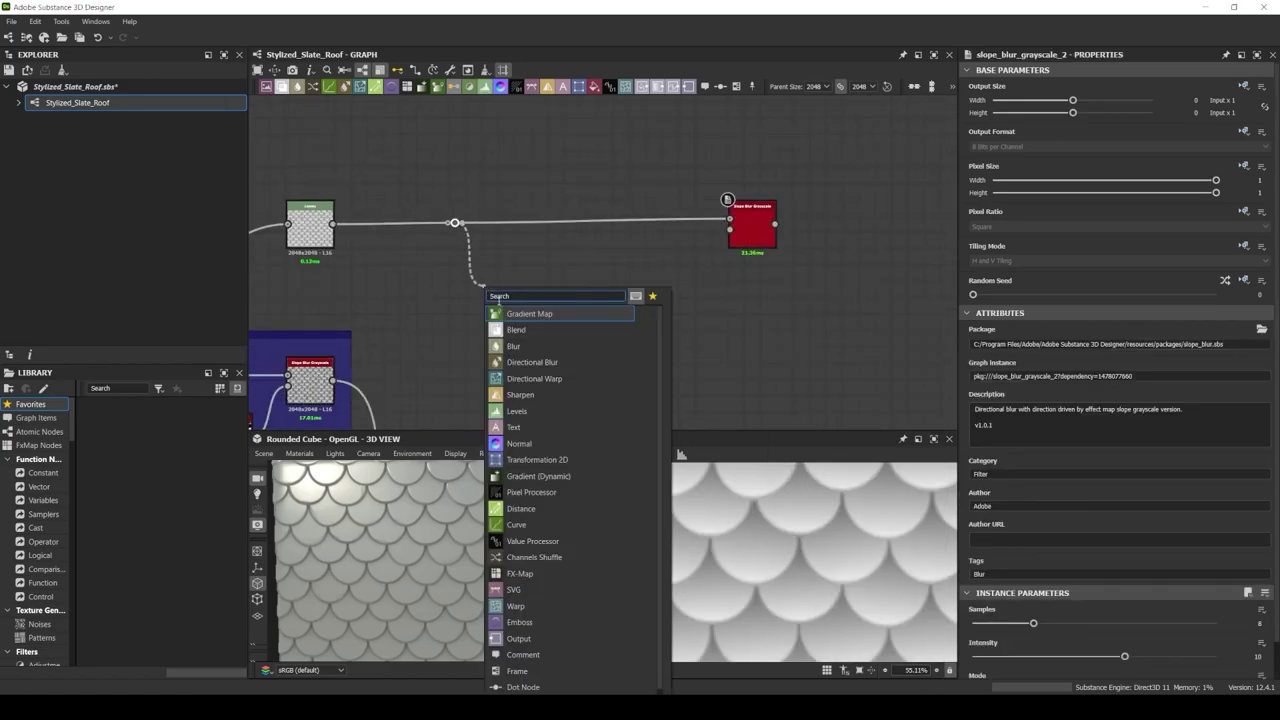
text(bevel)
key(Return)
scroll(1110, 400, down, 3)
drag(1100, 443, 1062, 449)
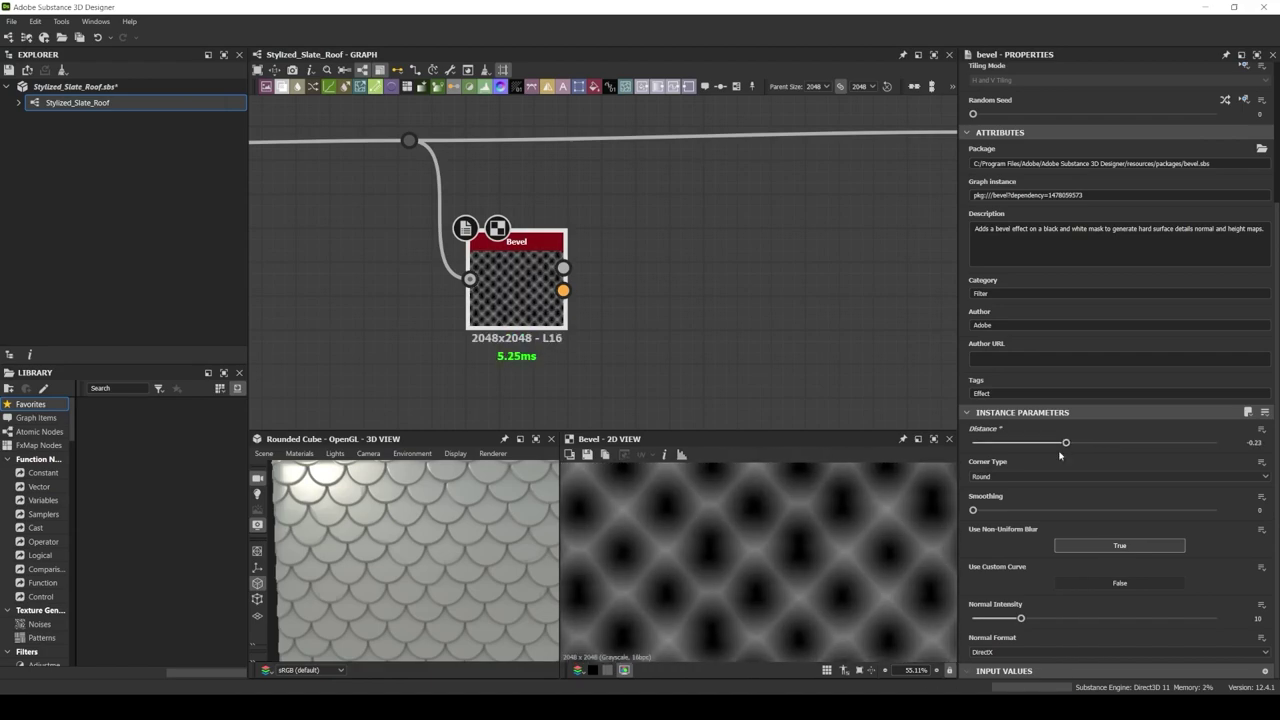
scroll(855, 546, down, 2)
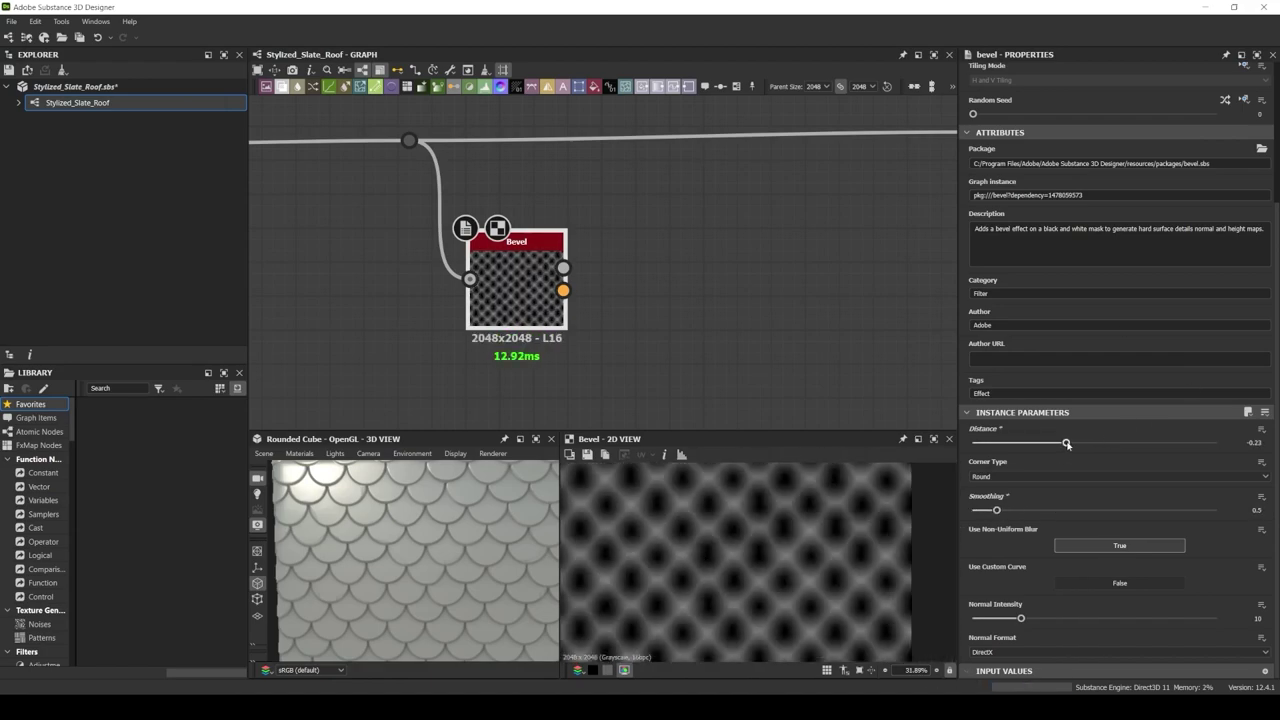
scroll(510, 280, down, 3)
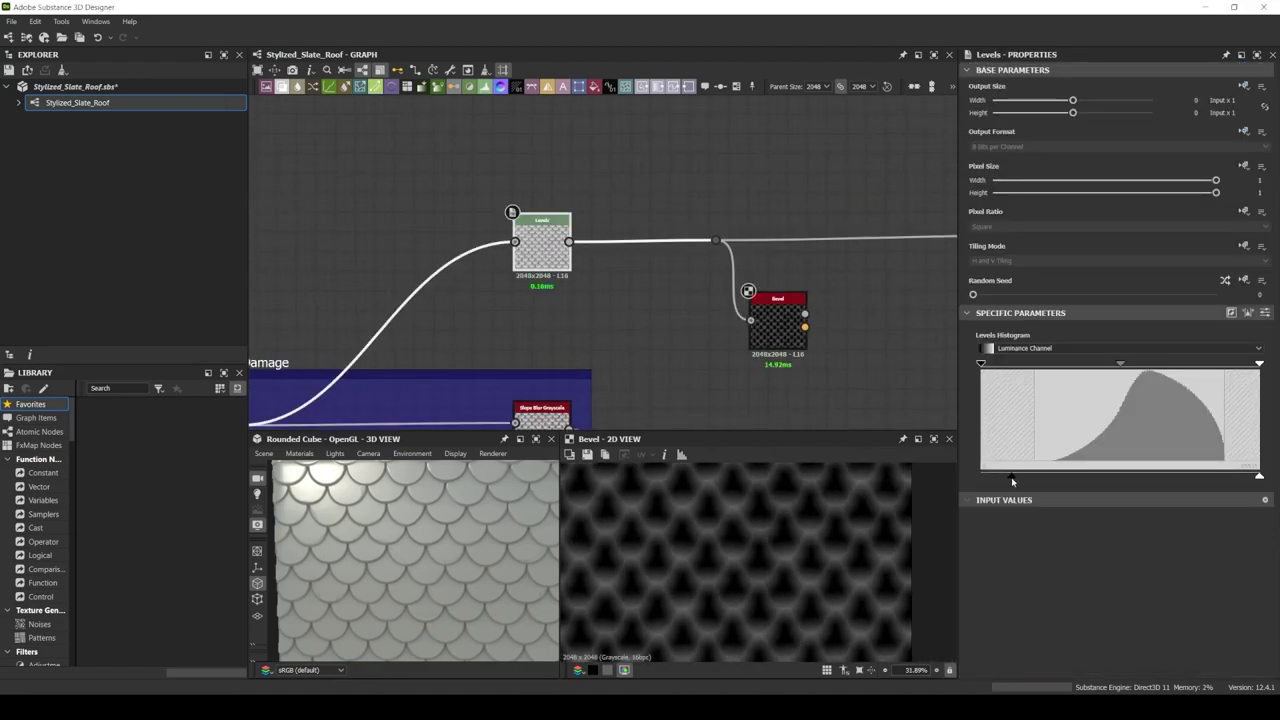
scroll(510, 280, up, 2)
Chain Auto Levels and Levels nodes after the Bevel
text(au)
drag(536, 272, 686, 270)
click(638, 308)
text(leve)
click(729, 289)
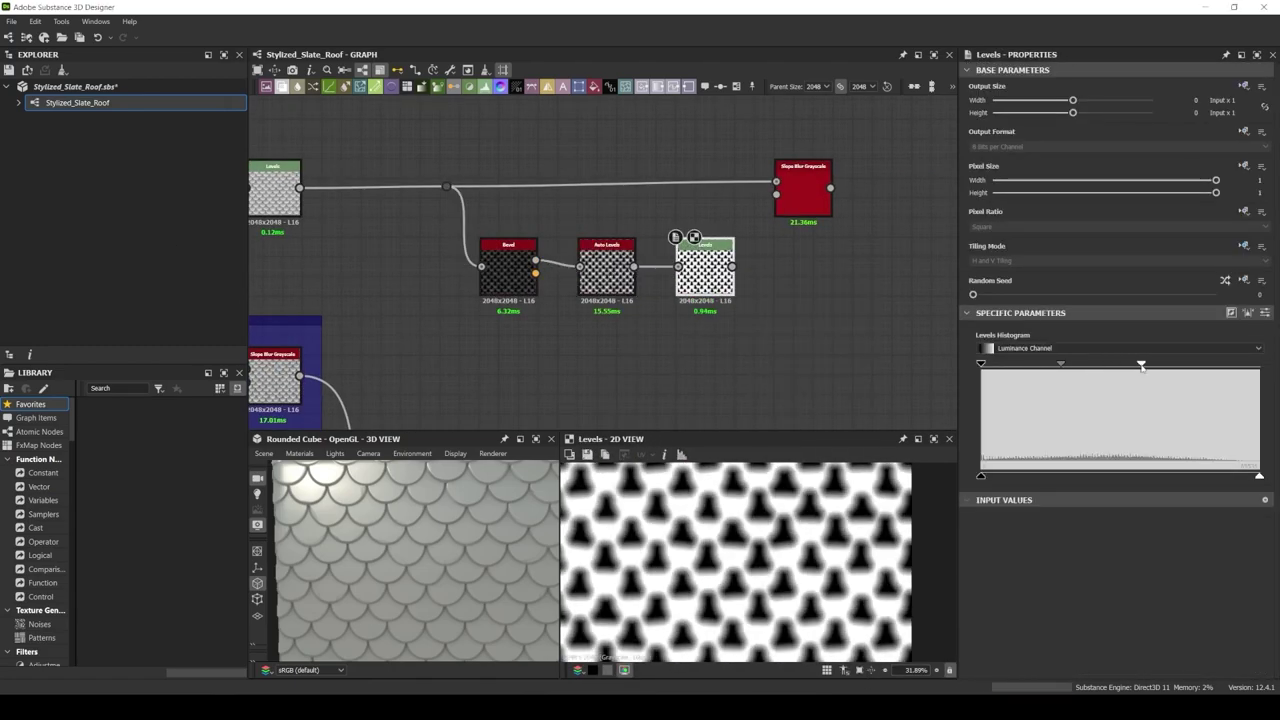
scroll(578, 285, down, 2)
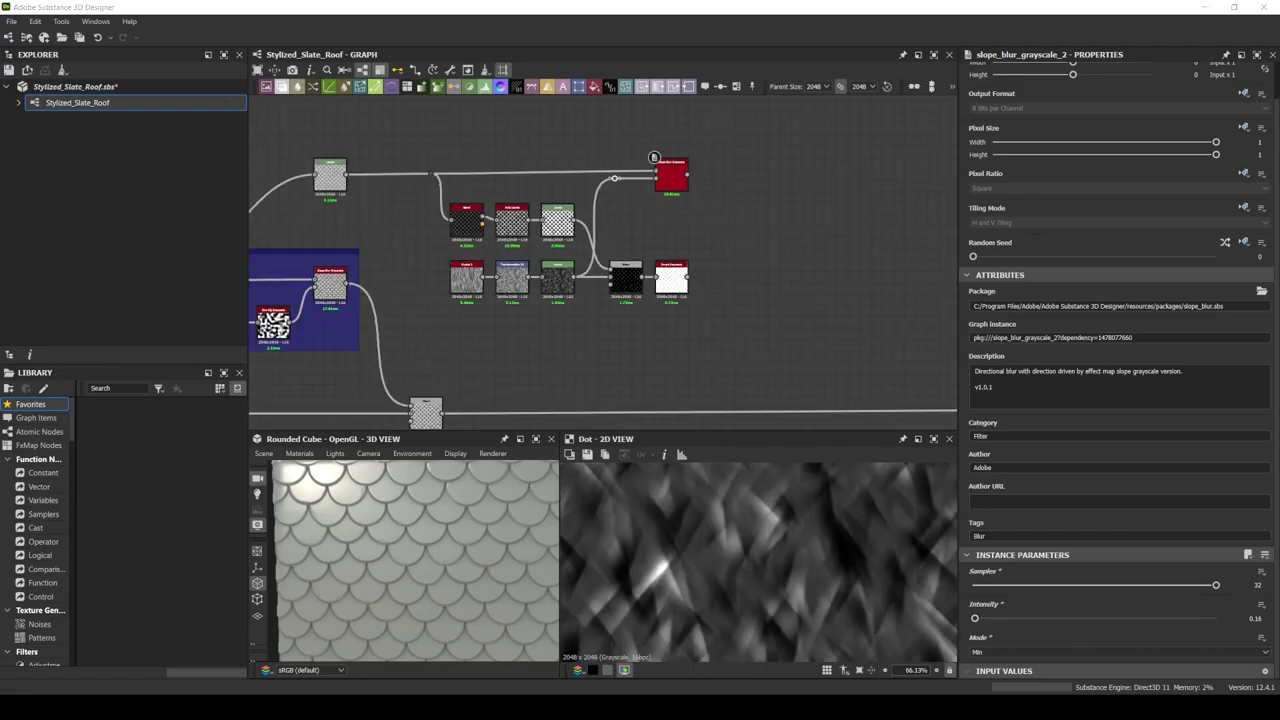
Min (Darken)-blend the edge-wear mask at 0.84 opacity and frame the middle edge-wear nodes
drag(648, 180, 707, 312)
click(1117, 377)
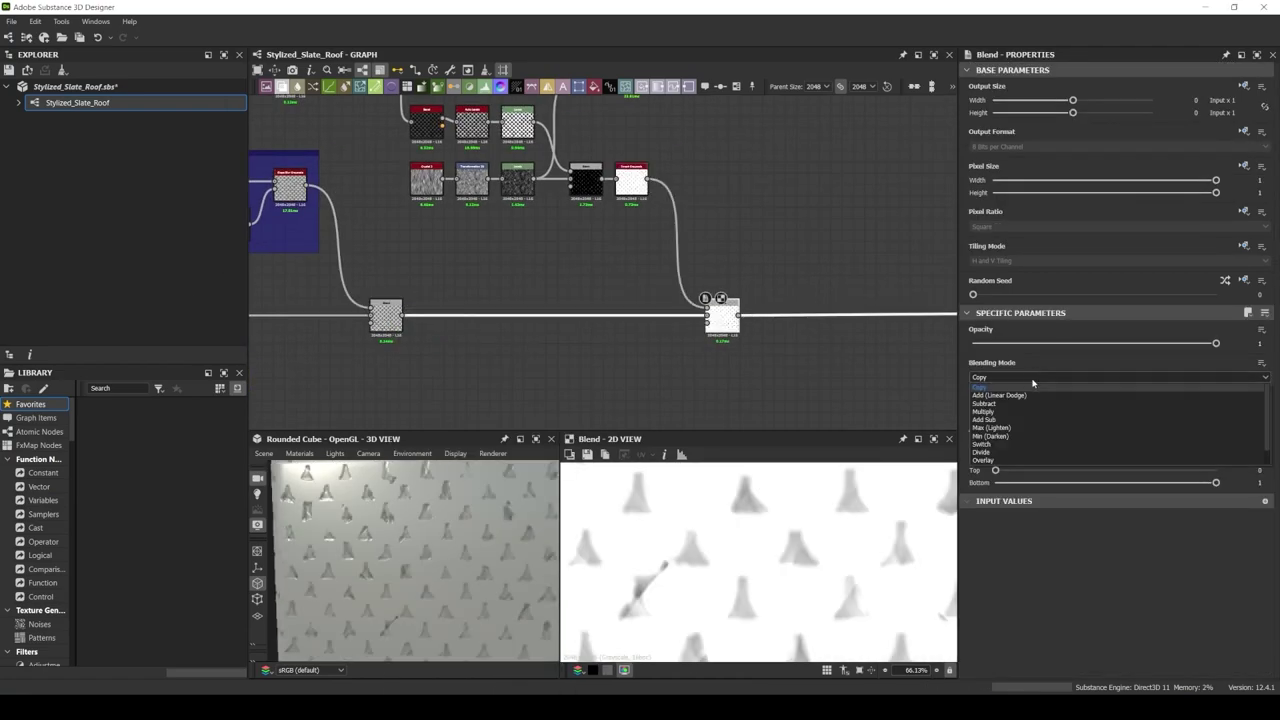
click(1000, 407)
drag(1215, 343, 1072, 343)
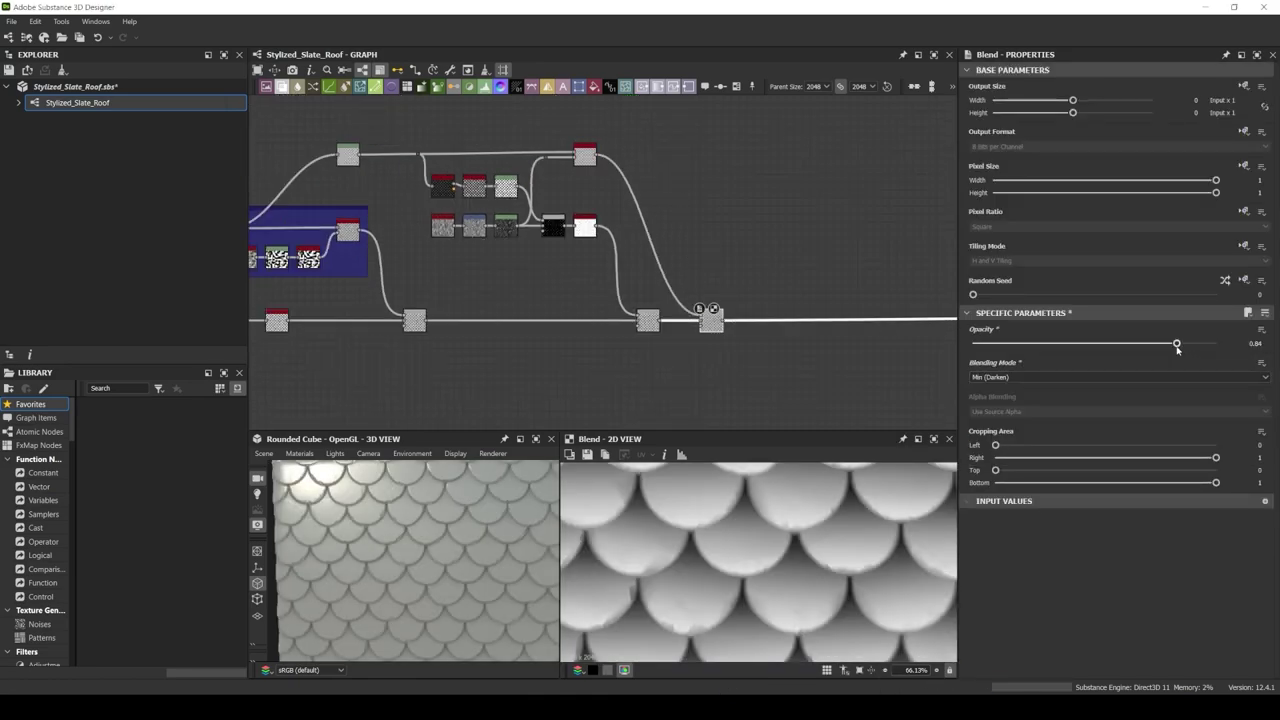
drag(381, 116, 612, 252)
key(ctrl+f)
Title the new frame Edge Damage
click(1008, 133)
text(Edge Damage)
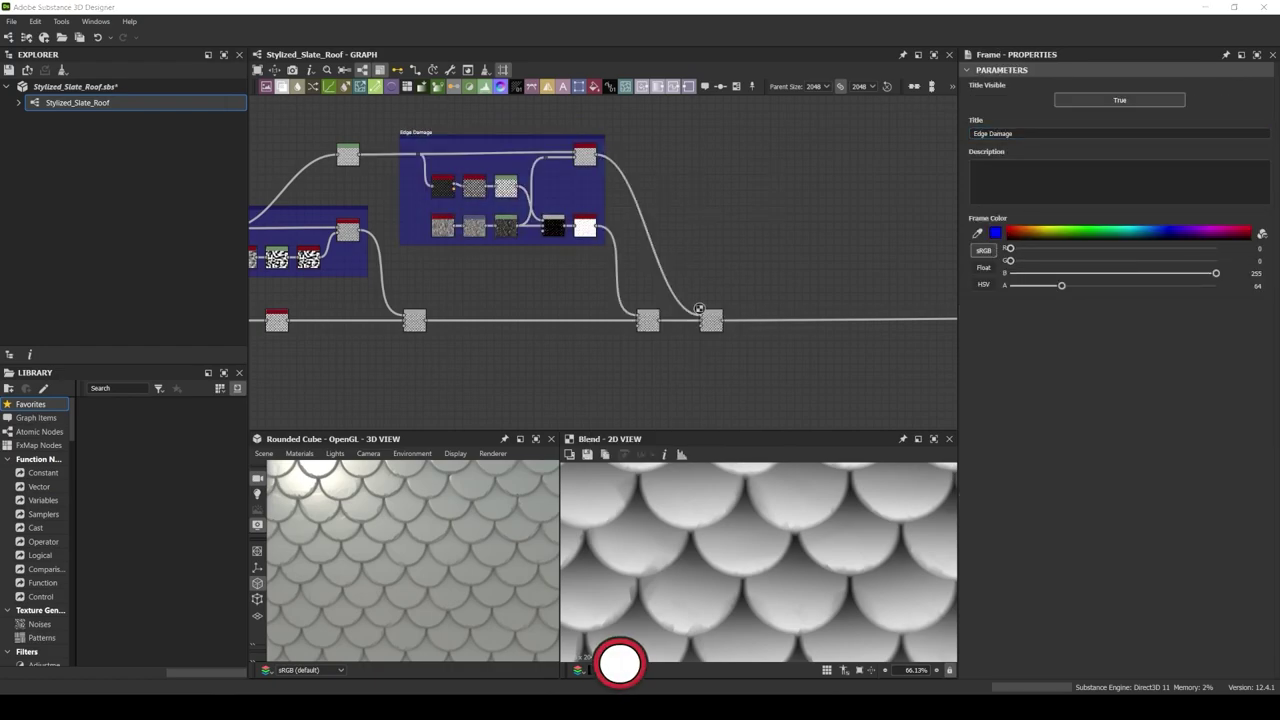
scroll(699, 309, down, 2)
Frame the bottom row of blend nodes in a red frame titled Blend Line
drag(700, 305, 440, 262)
right_click(446, 276)
click(537, 393)
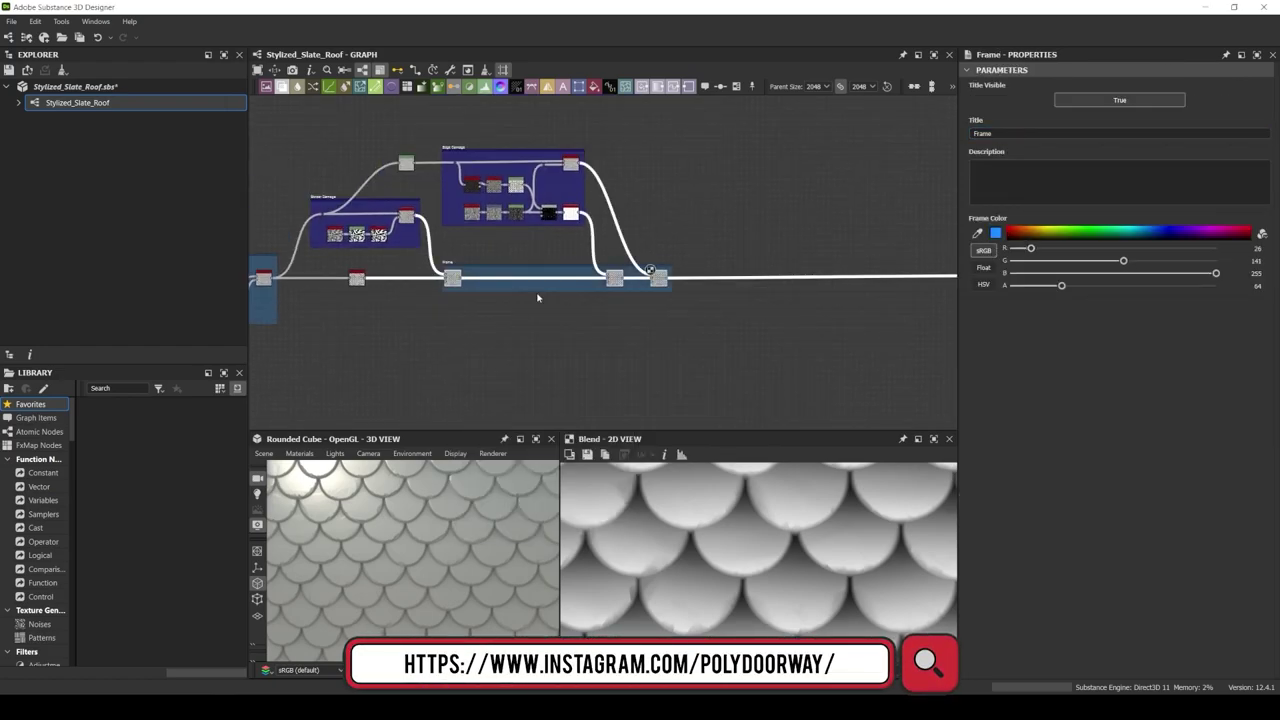
scroll(537, 297, up, 2)
click(1010, 233)
triple_click(1100, 133)
text(Blend Line)
scroll(591, 291, up, 2)
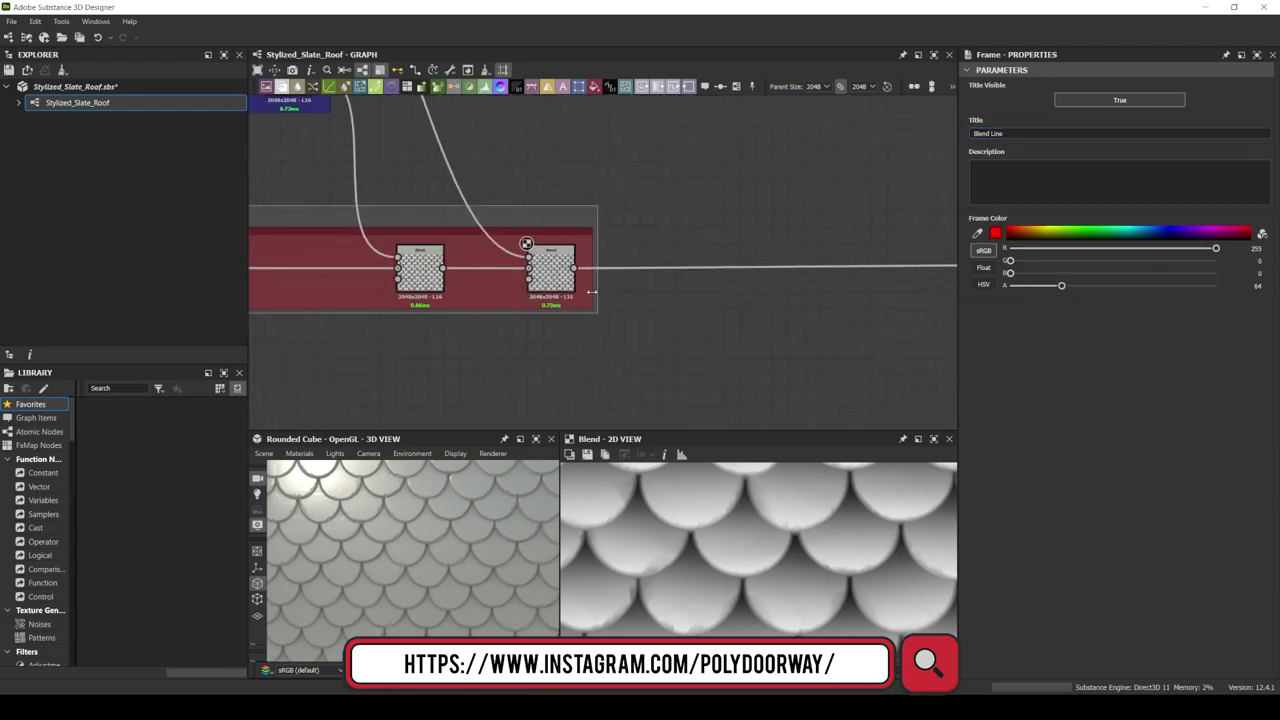
scroll(591, 291, down, 3)
Add a Waveform 1 node in empty graph space
middle_drag(591, 291, 430, 180)
key(space)
text(wave)
key(Return)
scroll(480, 270, up, 3)
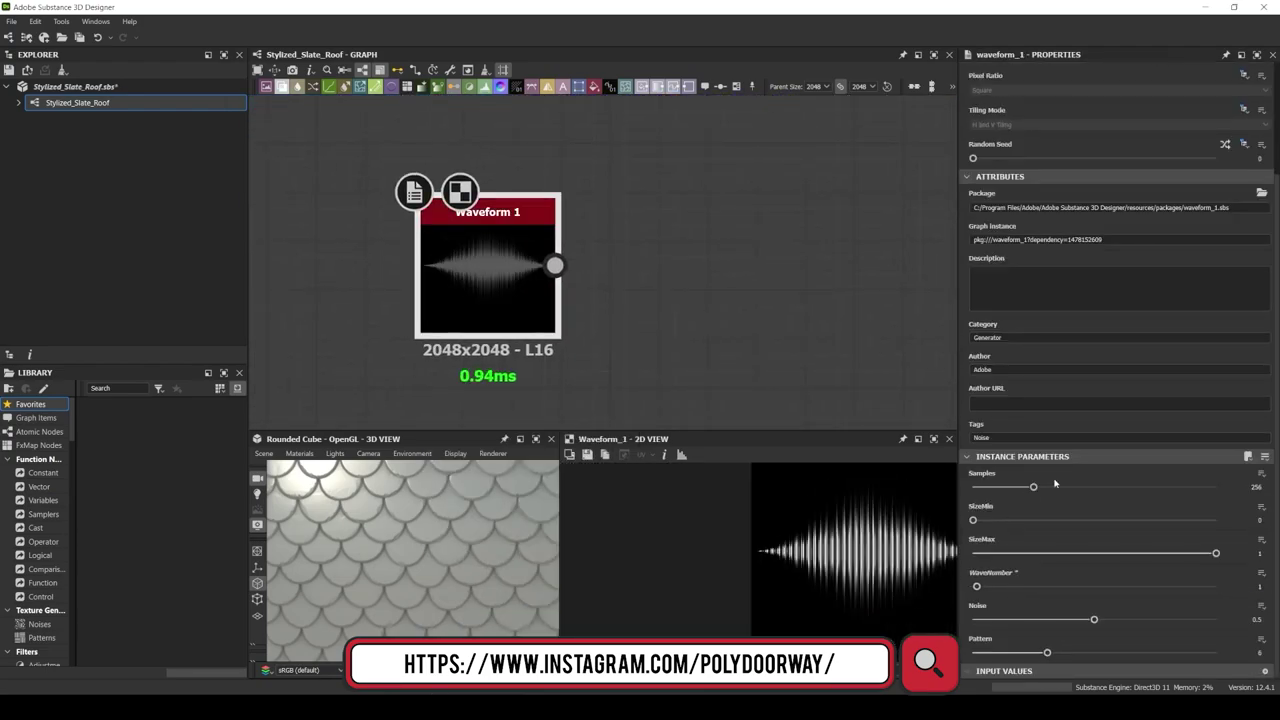
Raise Waveform 1 samples to 1024 and add a Bevel after it
drag(1054, 484, 1216, 486)
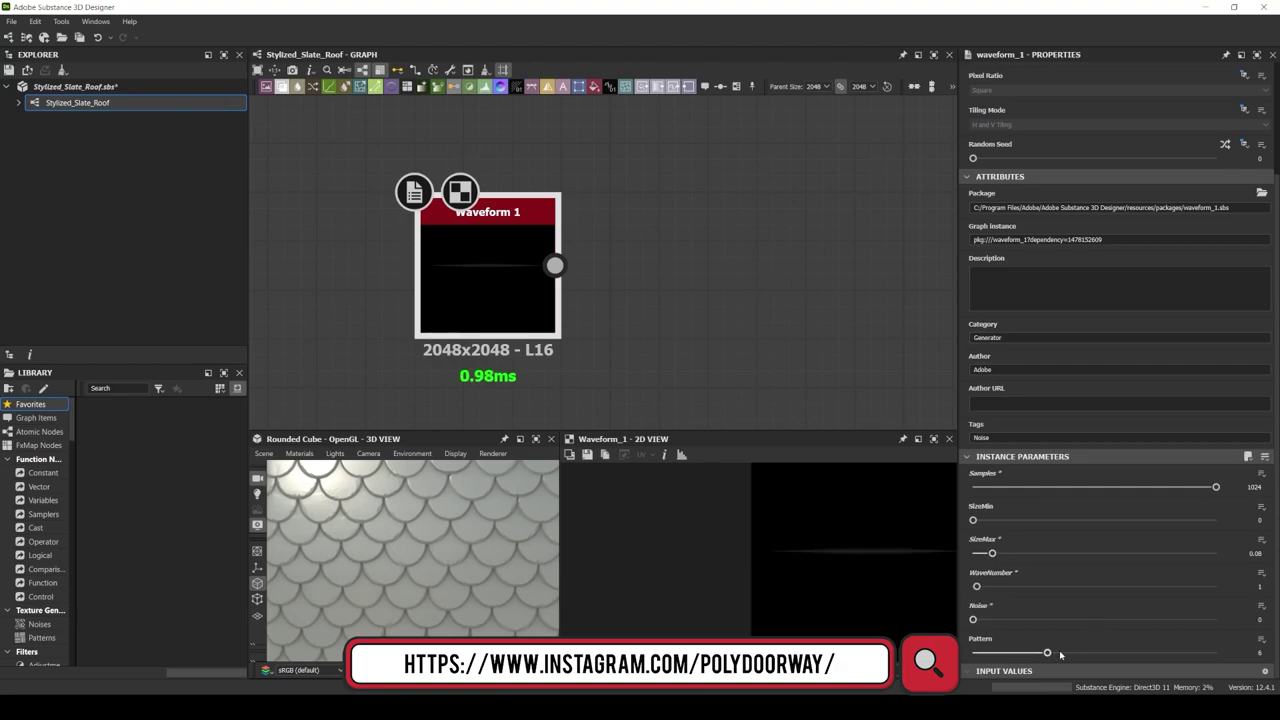
mouse_move(554, 265)
mouse_down()
mouse_move(665, 256)
mouse_move(693, 222)
mouse_up()
click(690, 278)
click(1125, 487)
scroll(690, 300, down, 2)
Add a Tile Sampler after the Bevel, using the input image as its pattern
click(720, 300)
key(f)
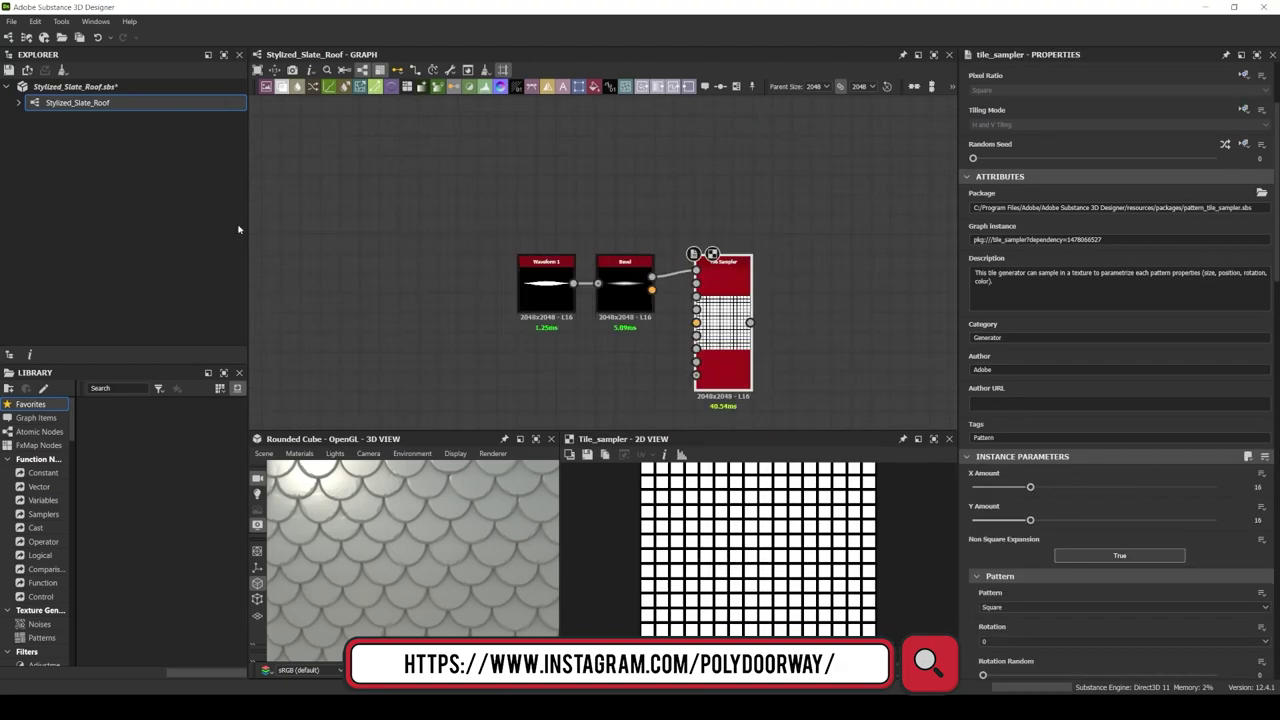
scroll(645, 280, down, 2)
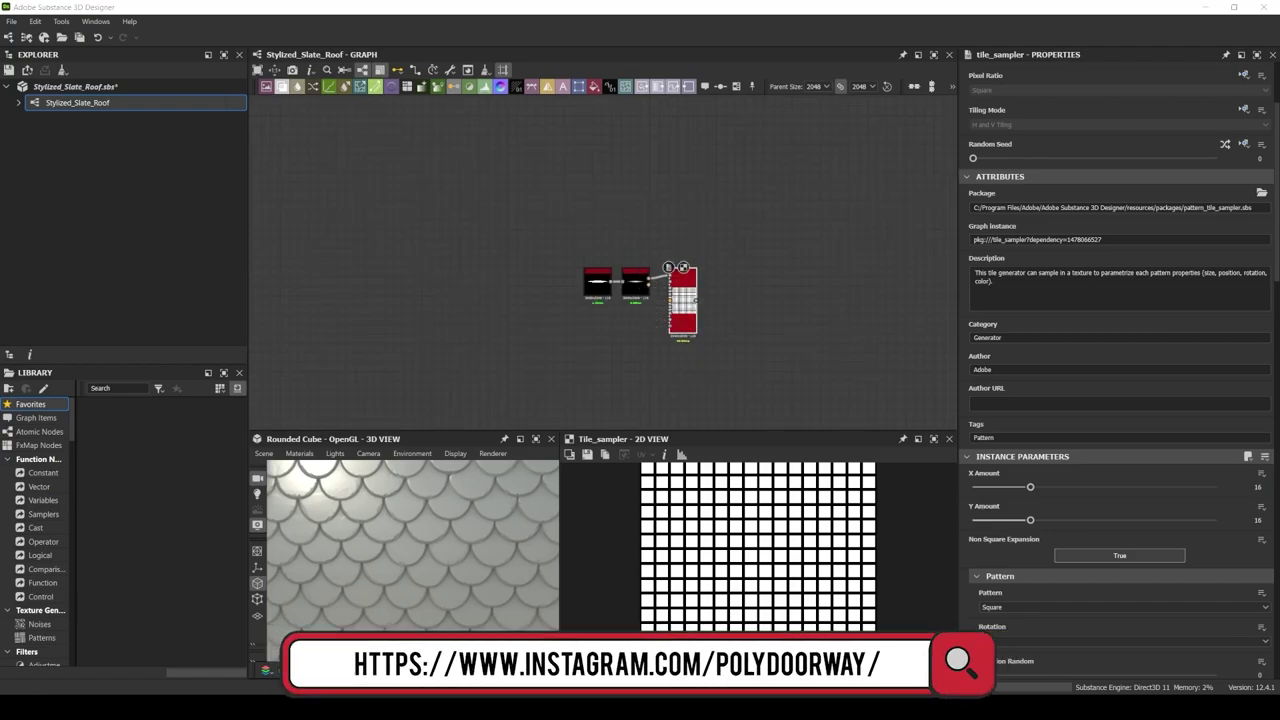
scroll(1110, 500, down, 3)
click(1120, 457)
click(995, 540)
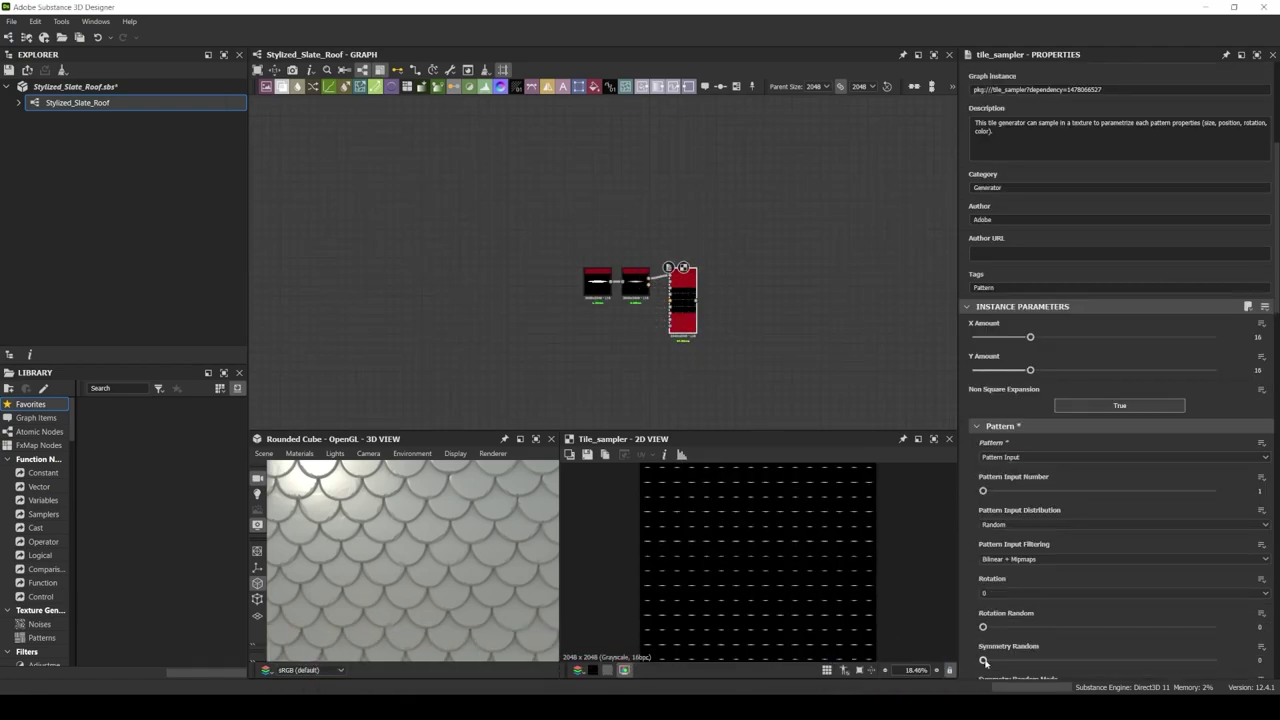
Enlarge the scattered dashes to about 5.96 with scale randomness about 0.69 and random height
drag(984, 661, 1215, 661)
scroll(1114, 571, down, 1)
scroll(1114, 571, down, 3)
drag(1003, 495, 1121, 494)
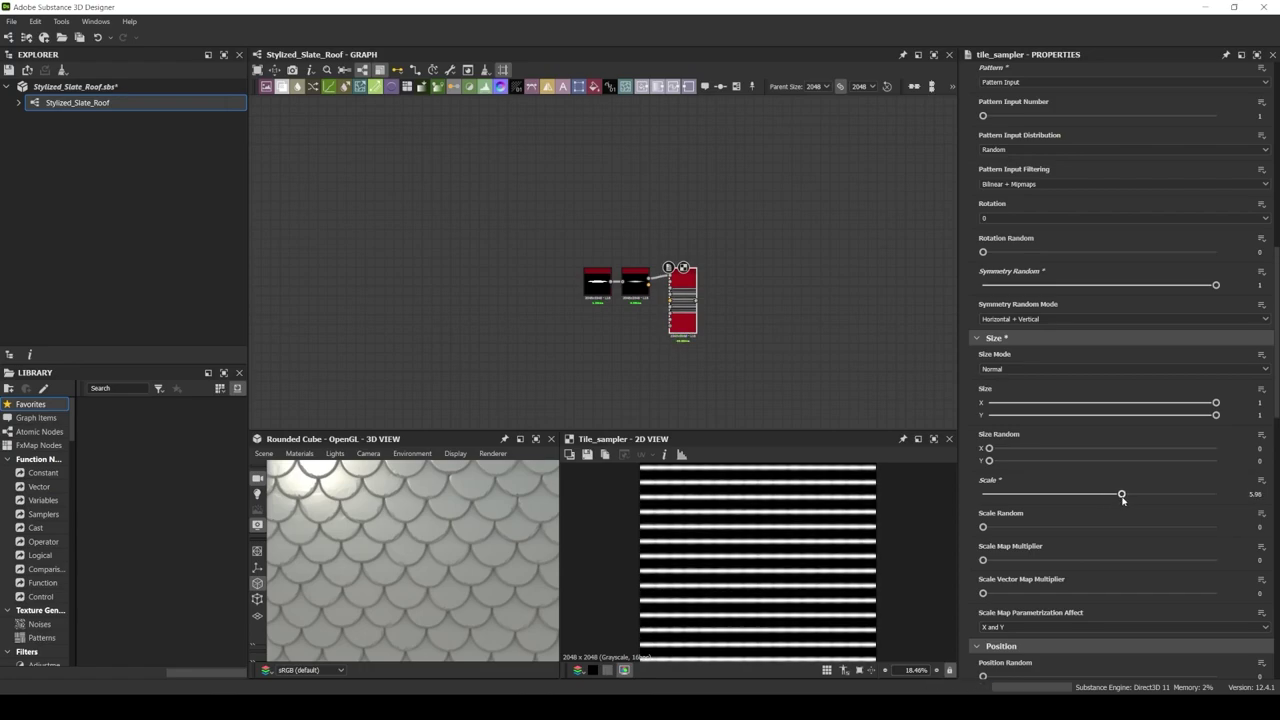
drag(983, 527, 1143, 527)
drag(988, 461, 1184, 461)
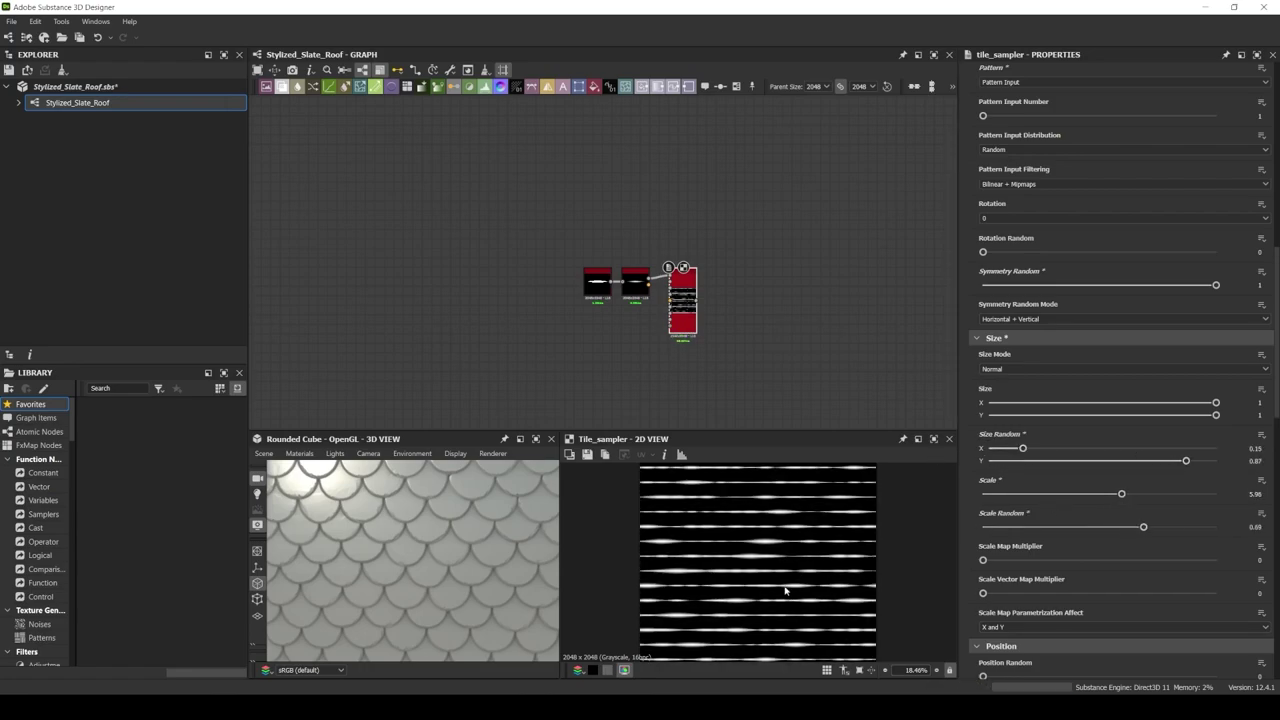
Adjust Tile Sampler offset, rotate the strokes 90° with slight random rotation, and set mask random
scroll(1091, 491, down, 3)
scroll(1091, 491, down, 3)
drag(983, 405, 1020, 405)
drag(1080, 446, 1106, 446)
scroll(988, 507, down, 5)
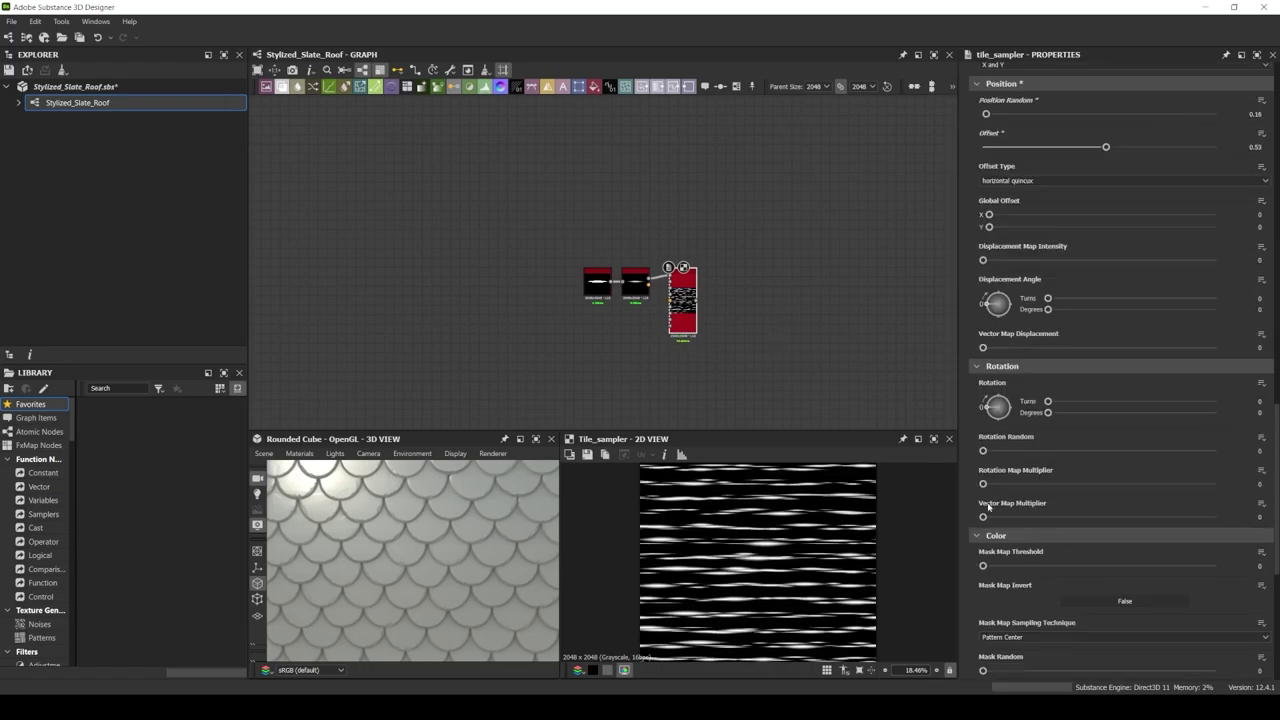
text(90)
key(Return)
drag(983, 451, 994, 452)
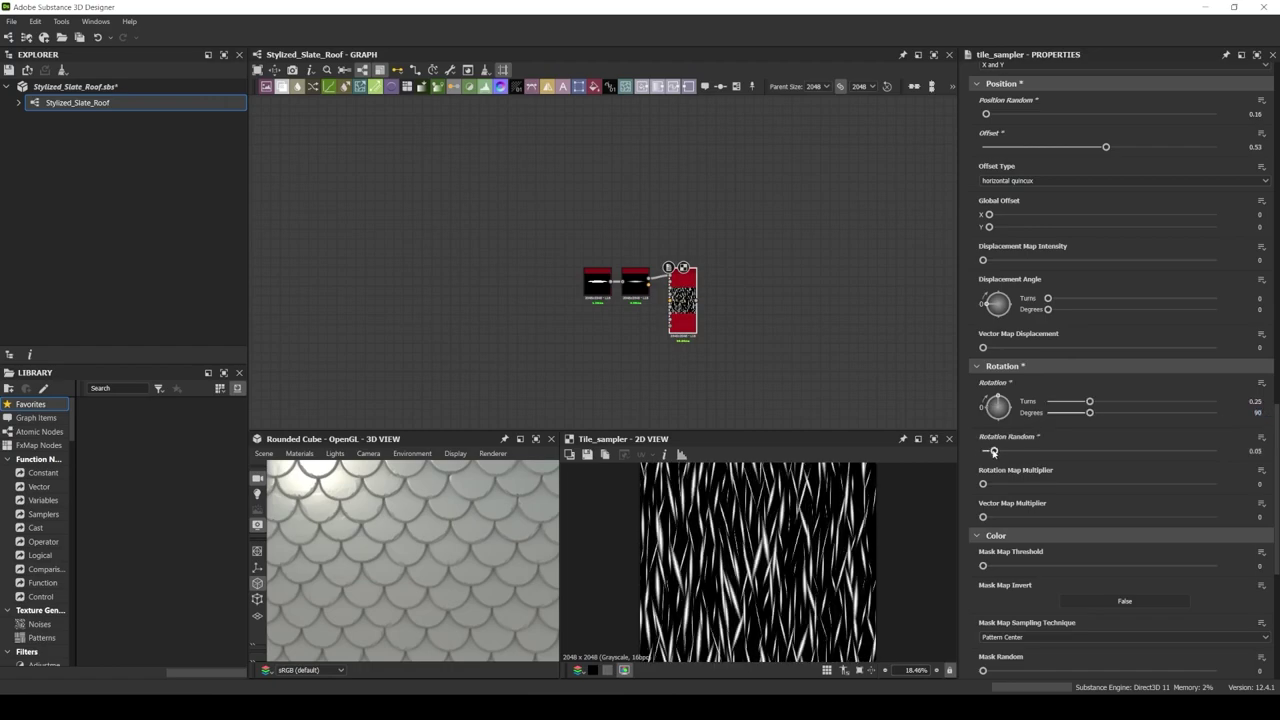
scroll(1078, 558, down, 5)
drag(983, 332, 1104, 332)
Add a Histogram Scan to the base shape as the Tile Sampler mask, threshold 0.7
middle_drag(600, 250, 700, 340)
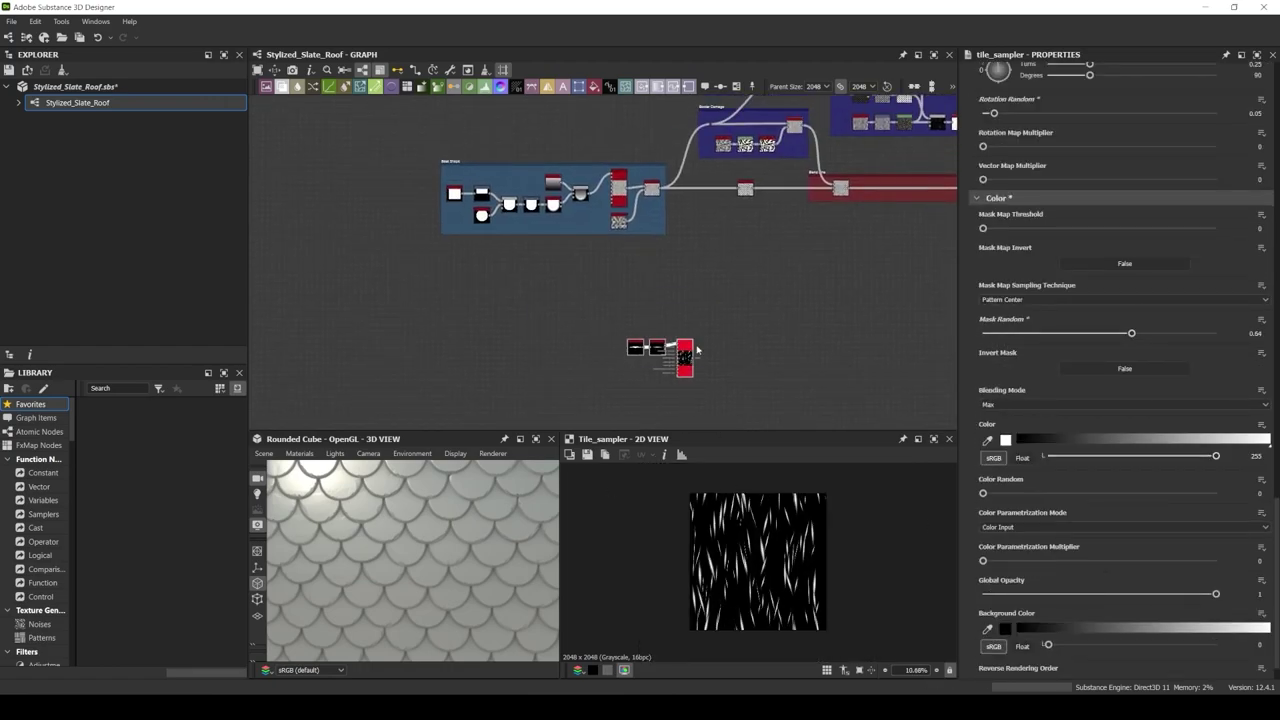
drag(660, 157, 748, 300)
click(800, 326)
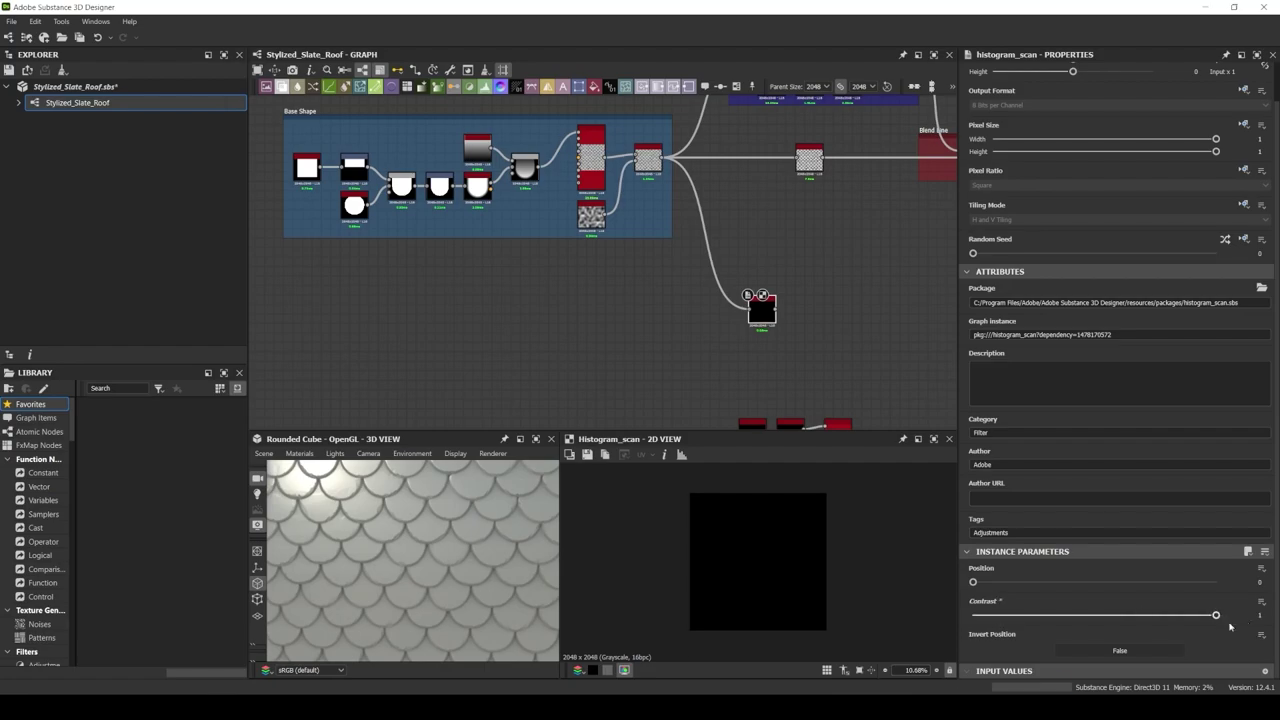
middle_drag(803, 354, 733, 214)
scroll(760, 320, up, 5)
click(760, 320)
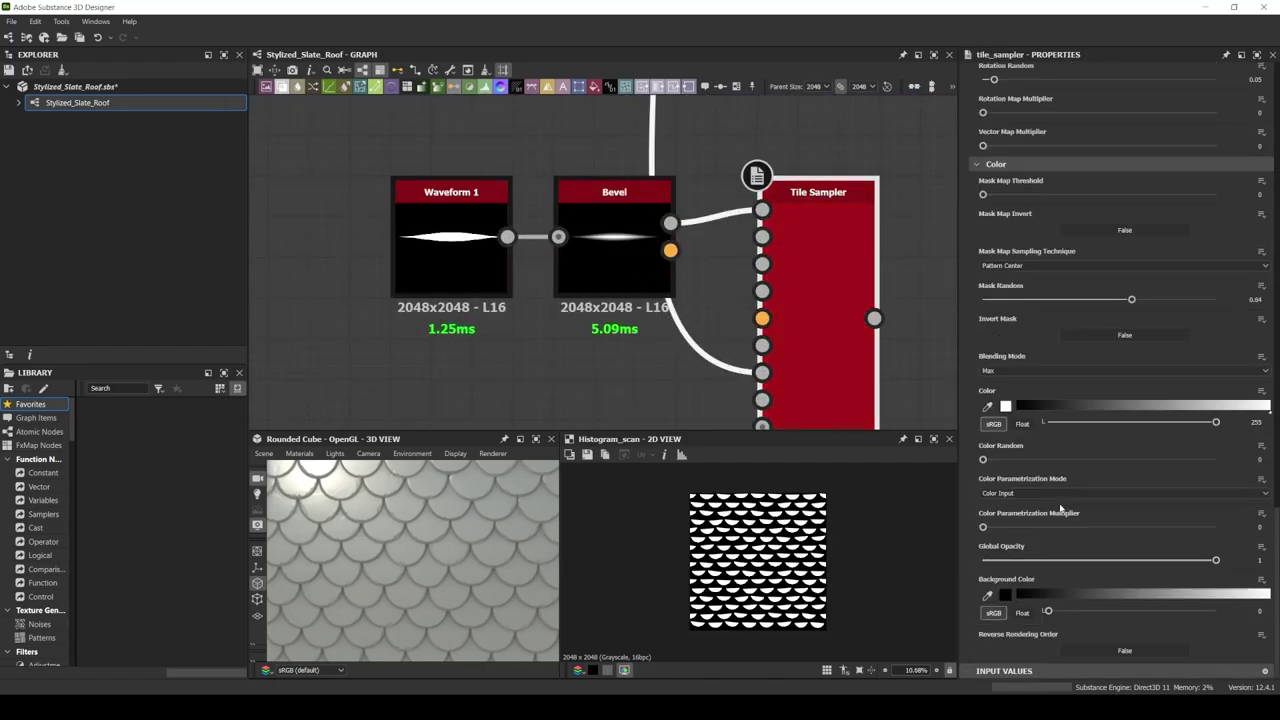
drag(998, 196, 1146, 195)
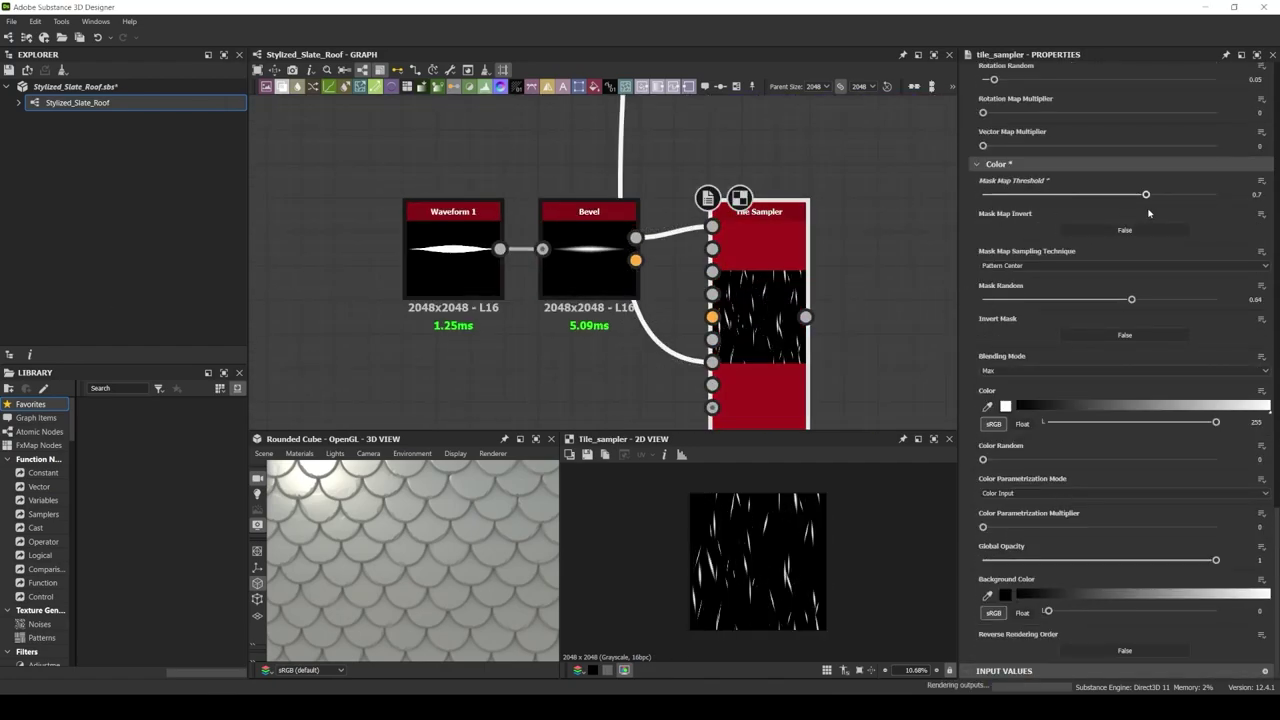
scroll(669, 281, down, 4)
scroll(628, 230, up, 3)
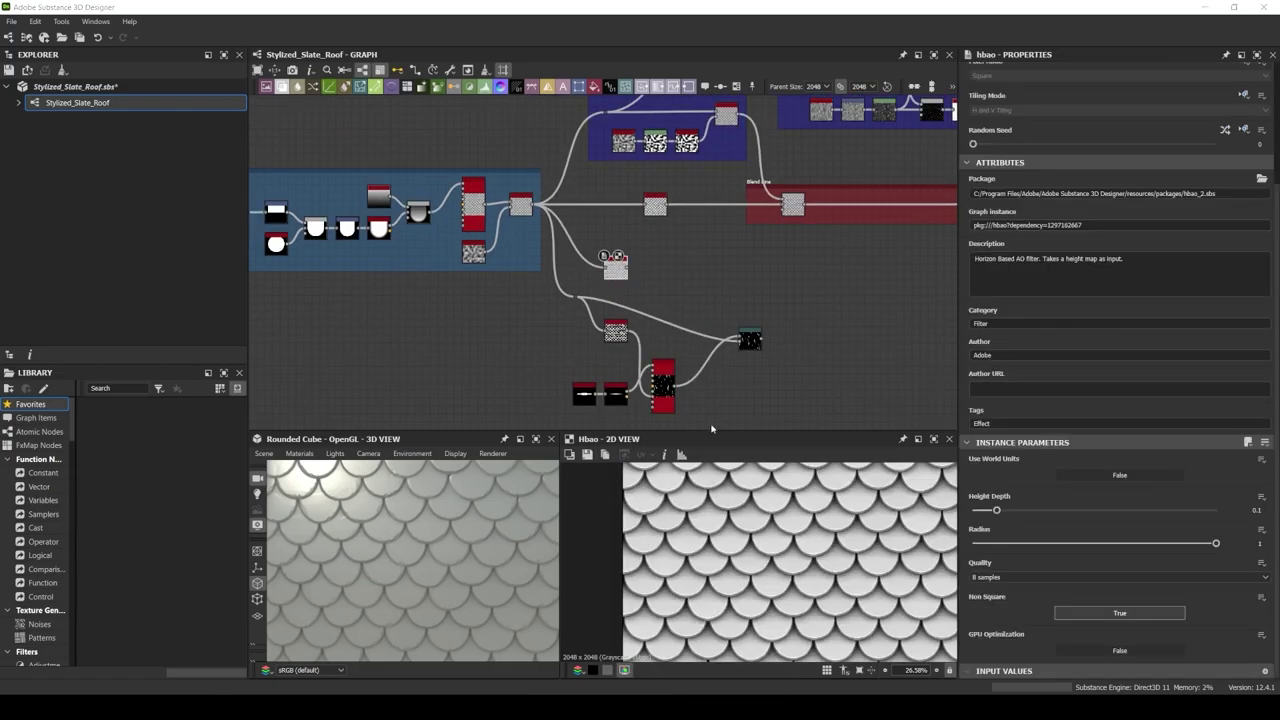
Add a Histogram Scan (position ~0.64, contrast 0.16) followed by a softening Blur HQ Grayscale
right_click(670, 286)
click(700, 300)
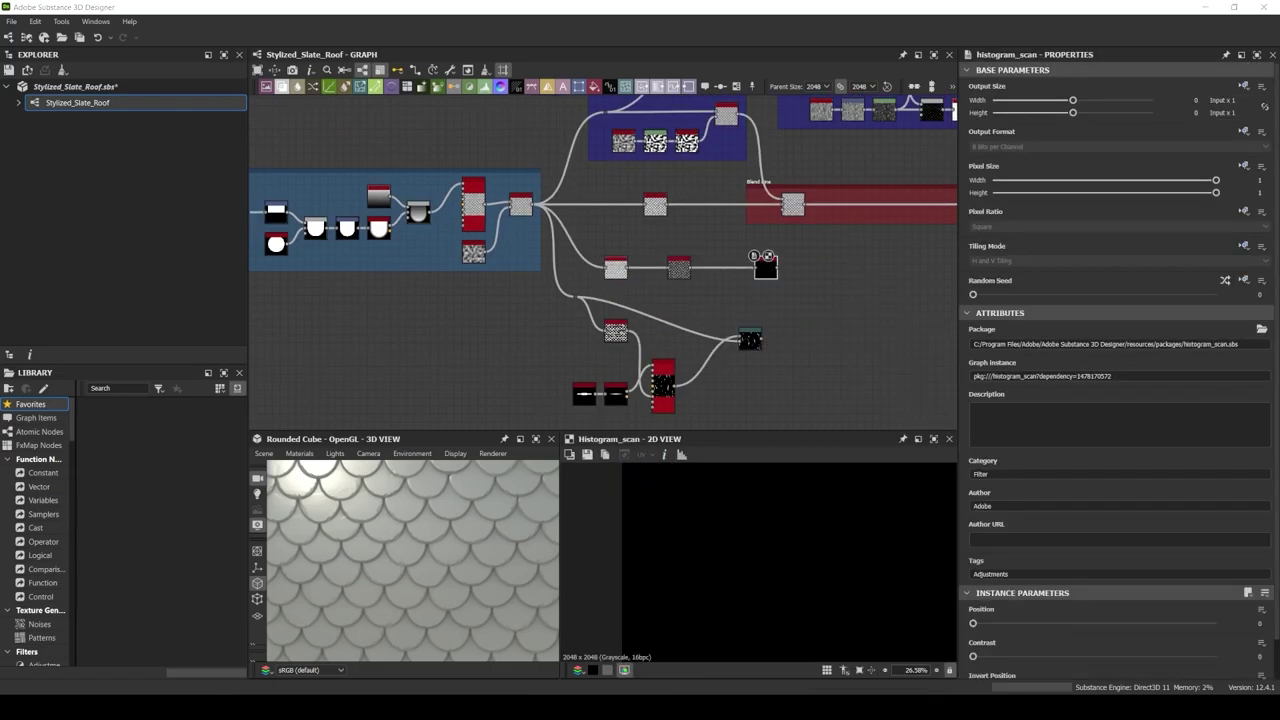
drag(1100, 624, 1130, 624)
drag(972, 656, 1012, 657)
drag(777, 266, 792, 276)
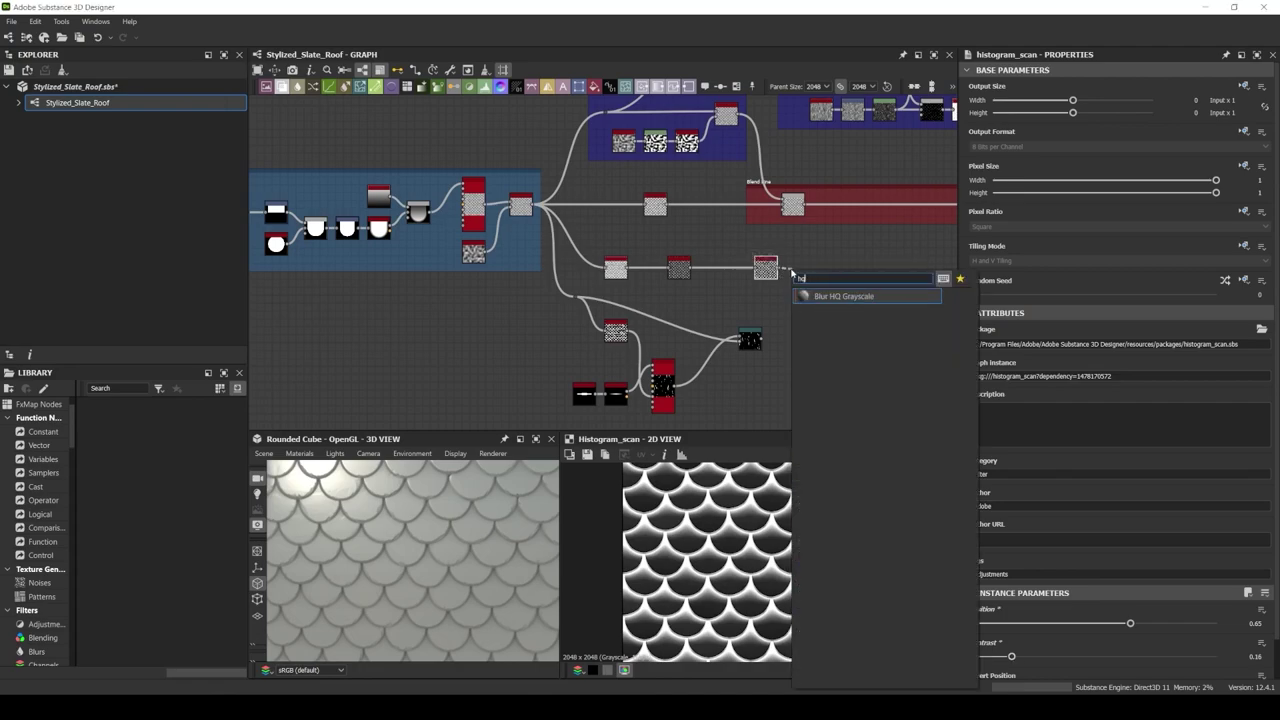
click(820, 292)
drag(1124, 624, 1044, 624)
Add a Blend node fed by the Directional Warp output
double_click(510, 194)
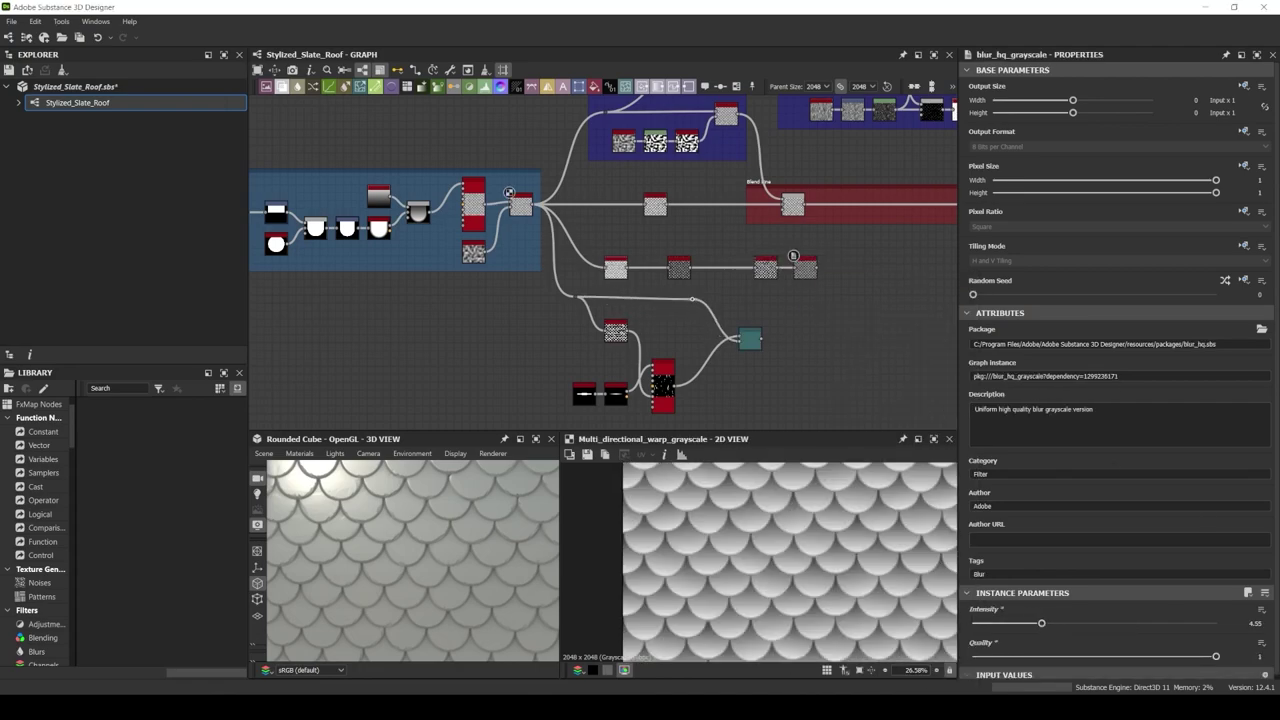
scroll(472, 268, up, 2)
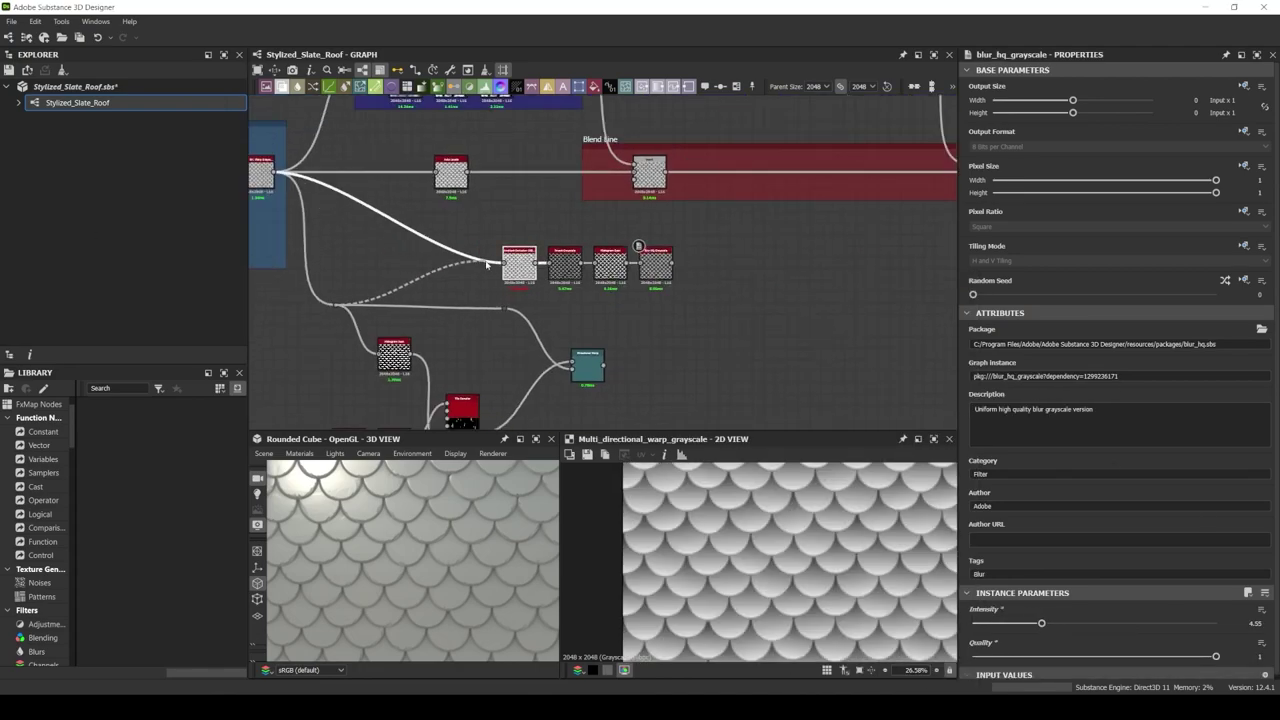
middle_drag(645, 265, 560, 230)
drag(527, 312, 586, 271)
click(612, 288)
middle_drag(596, 272, 831, 260)
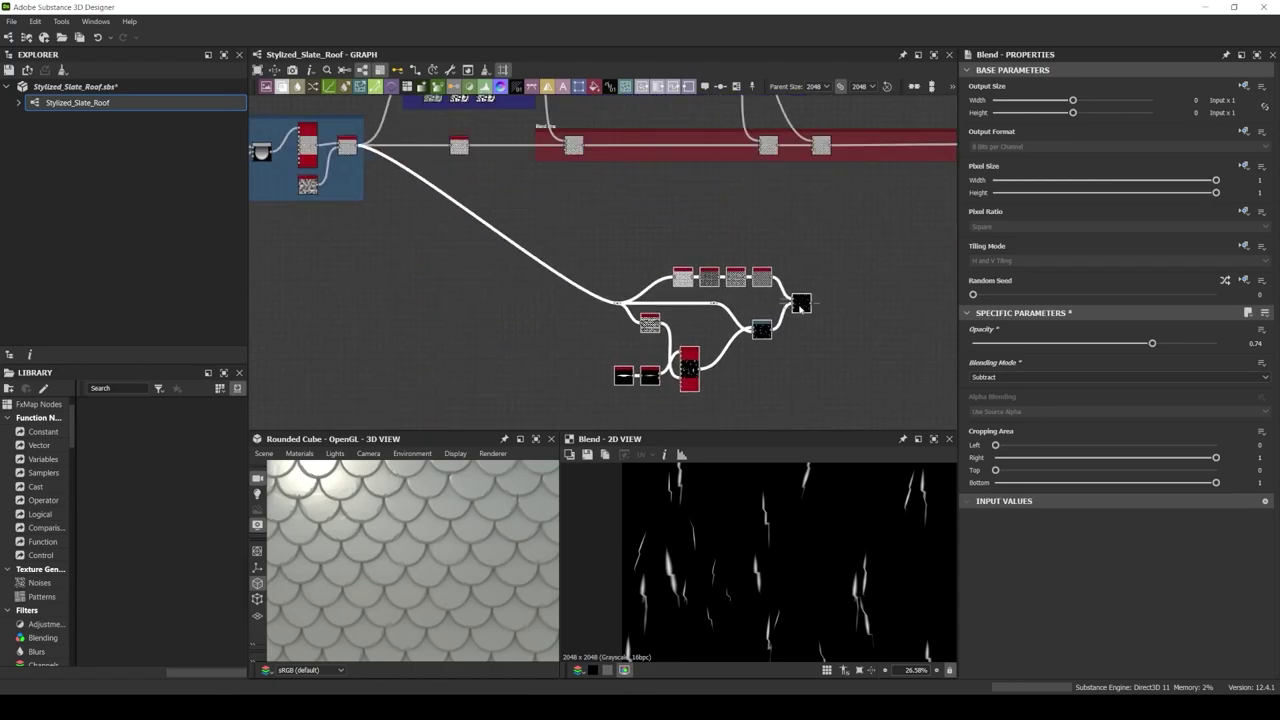
Select the Blend node and the red Blend Line frame among the height nodes
right_click(651, 290)
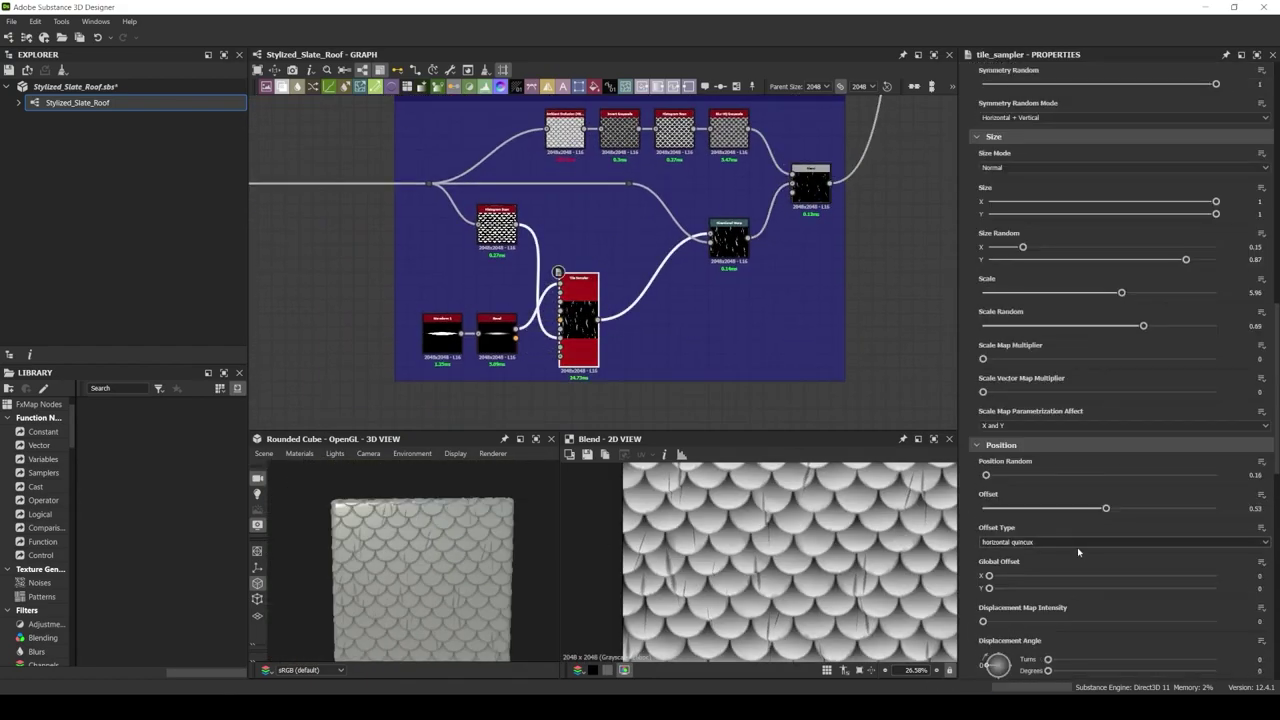
scroll(1077, 547, down, 5)
scroll(1120, 530, down, 5)
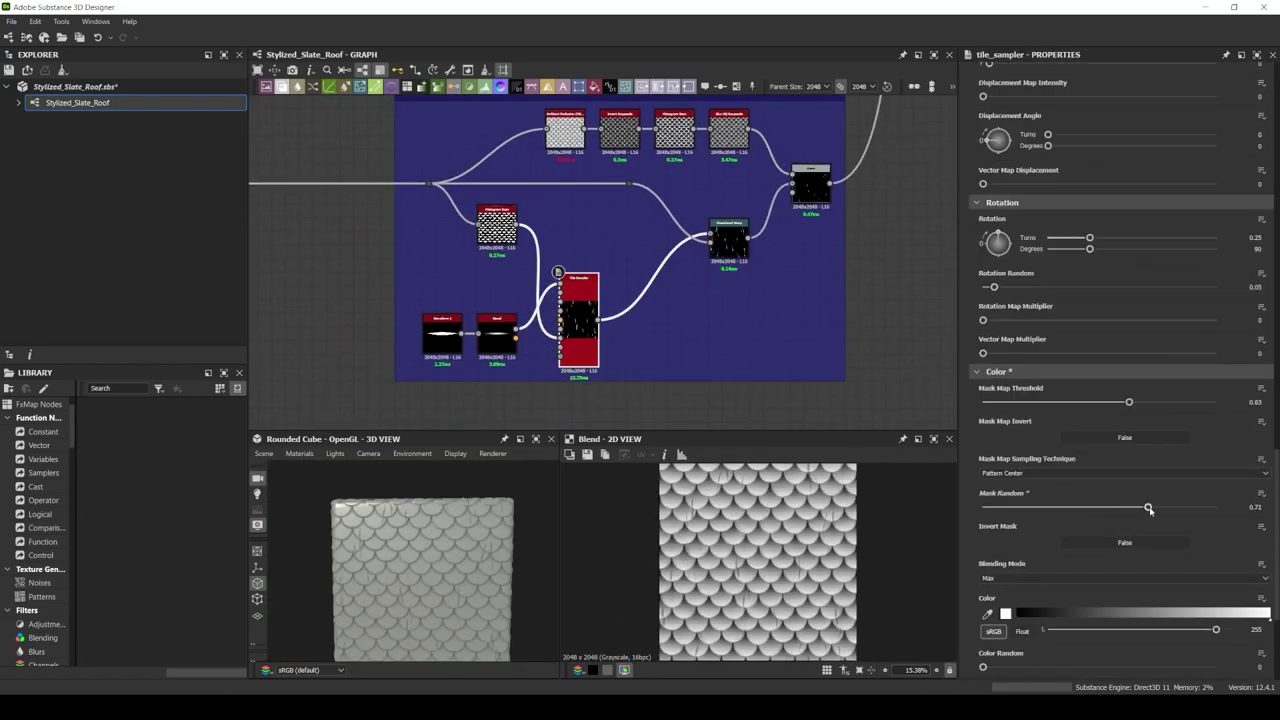
scroll(597, 274, down, 5)
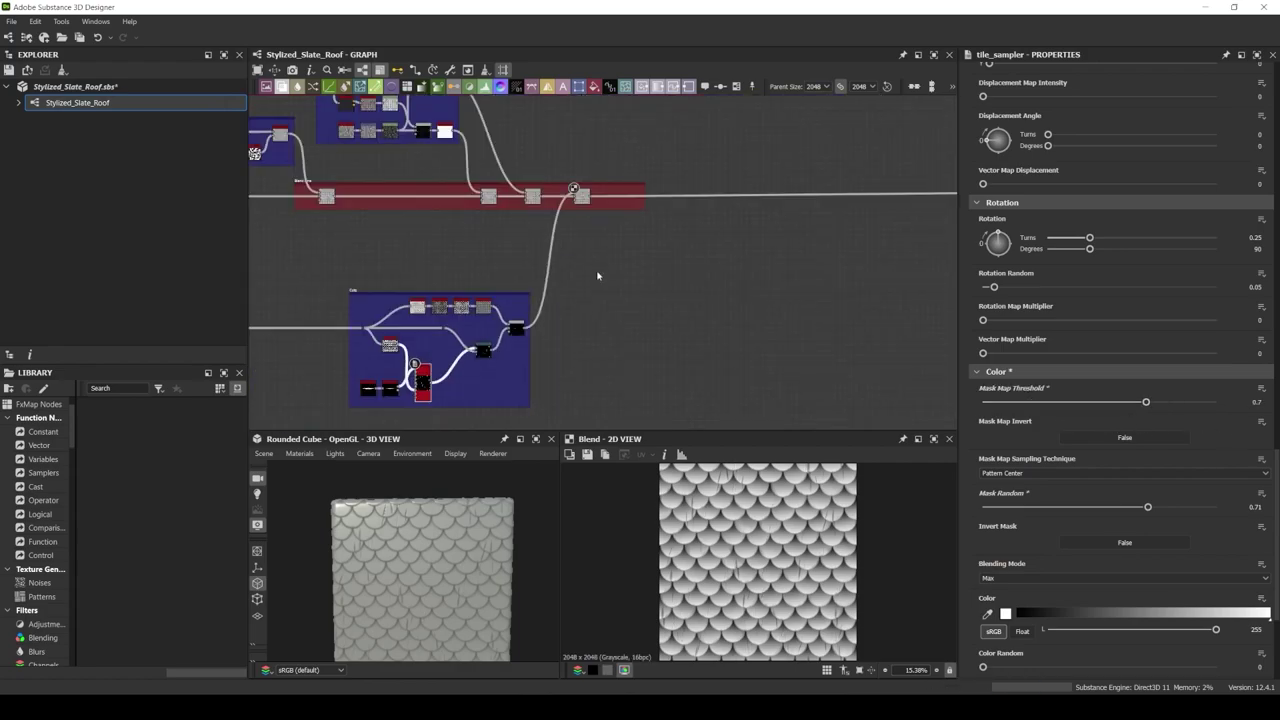
click(550, 270)
scroll(553, 268, up, 2)
scroll(645, 296, down, 4)
click(645, 296)
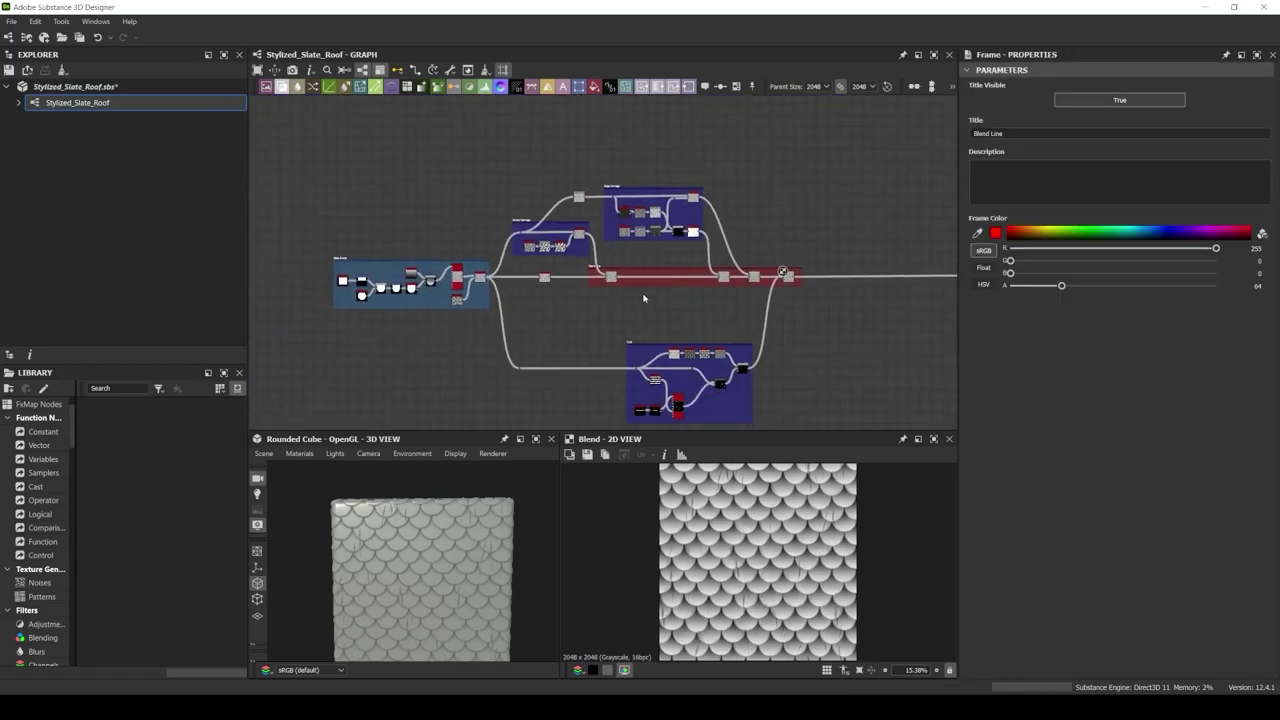
Wrap the selected height nodes in a new frame titled Height
scroll(337, 186, down, 2)
scroll(620, 215, up, 5)
right_click(636, 225)
click(699, 294)
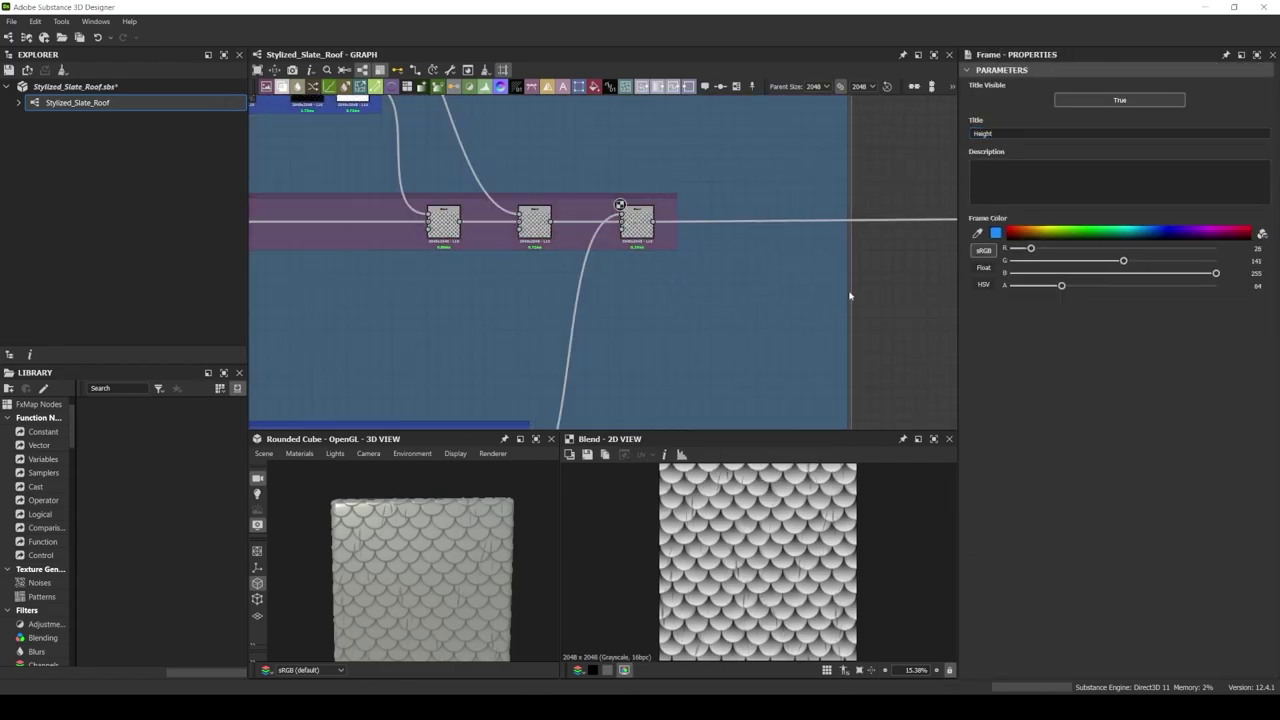
mouse_move(619, 304)
middle_down()
mouse_move(539, 304)
mouse_move(451, 400)
mouse_move(503, 246)
middle_up()
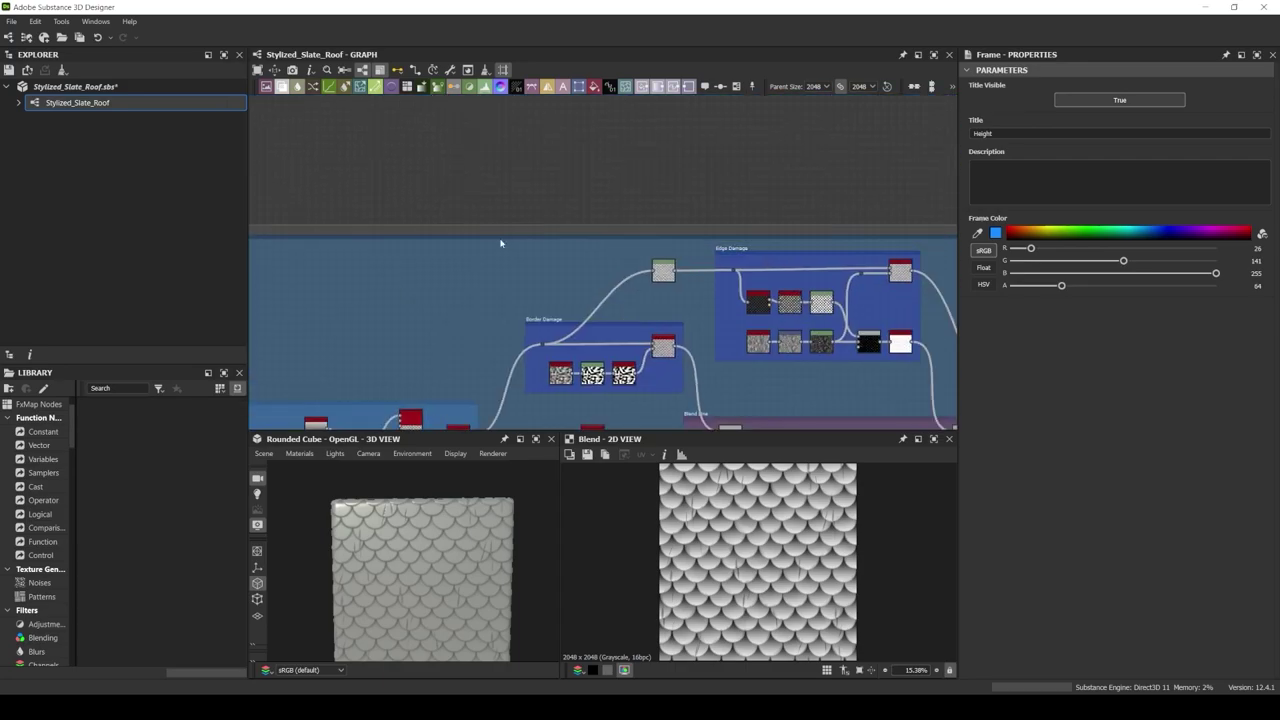
scroll(510, 320, down, 3)
scroll(513, 334, up, 3)
drag(512, 333, 557, 130)
Add Auto Levels to the height output and branch an Edge Detect, leaving inversion off
click(586, 137)
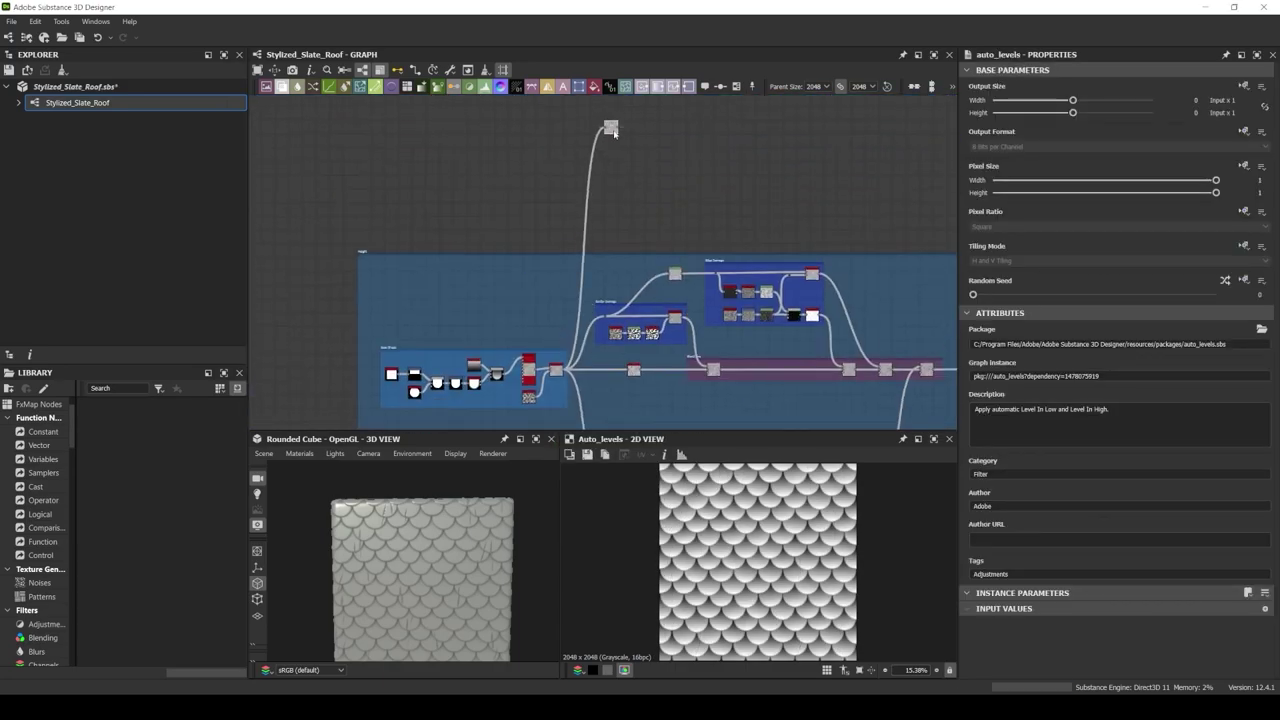
scroll(594, 186, up, 3)
drag(510, 279, 590, 306)
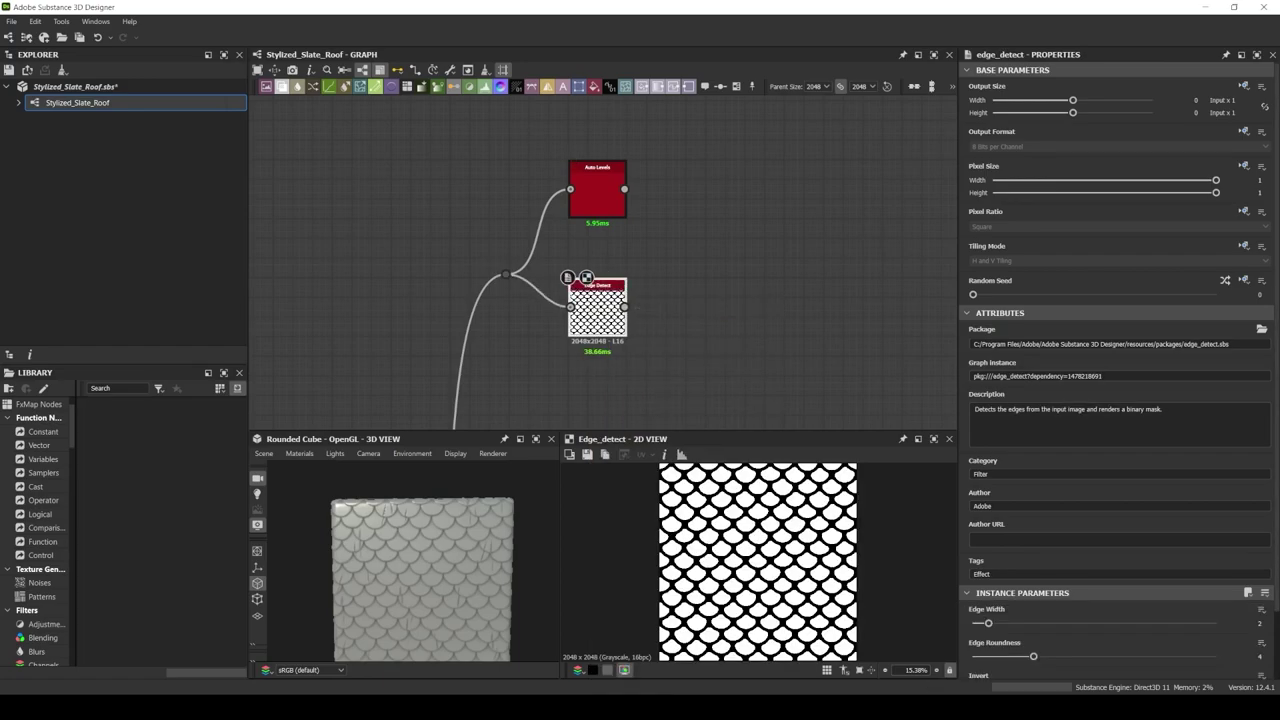
scroll(1110, 600, down, 2)
click(1119, 617)
drag(1033, 583, 995, 583)
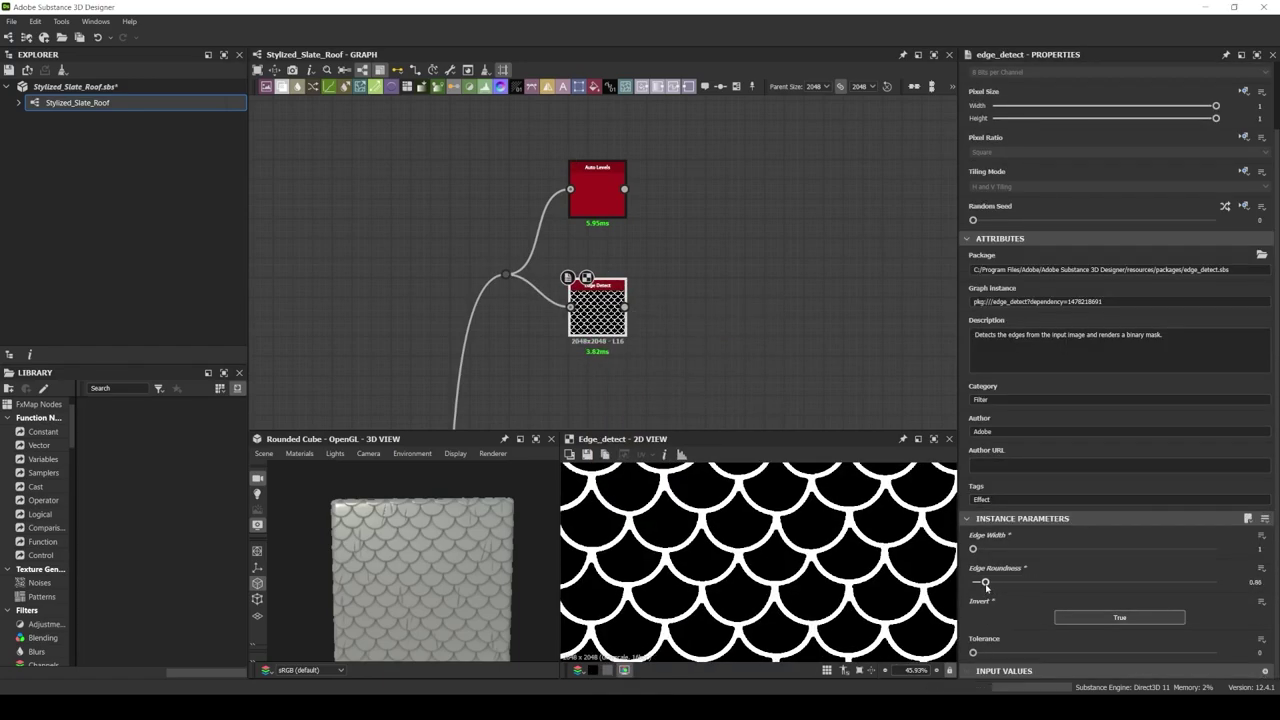
click(1121, 618)
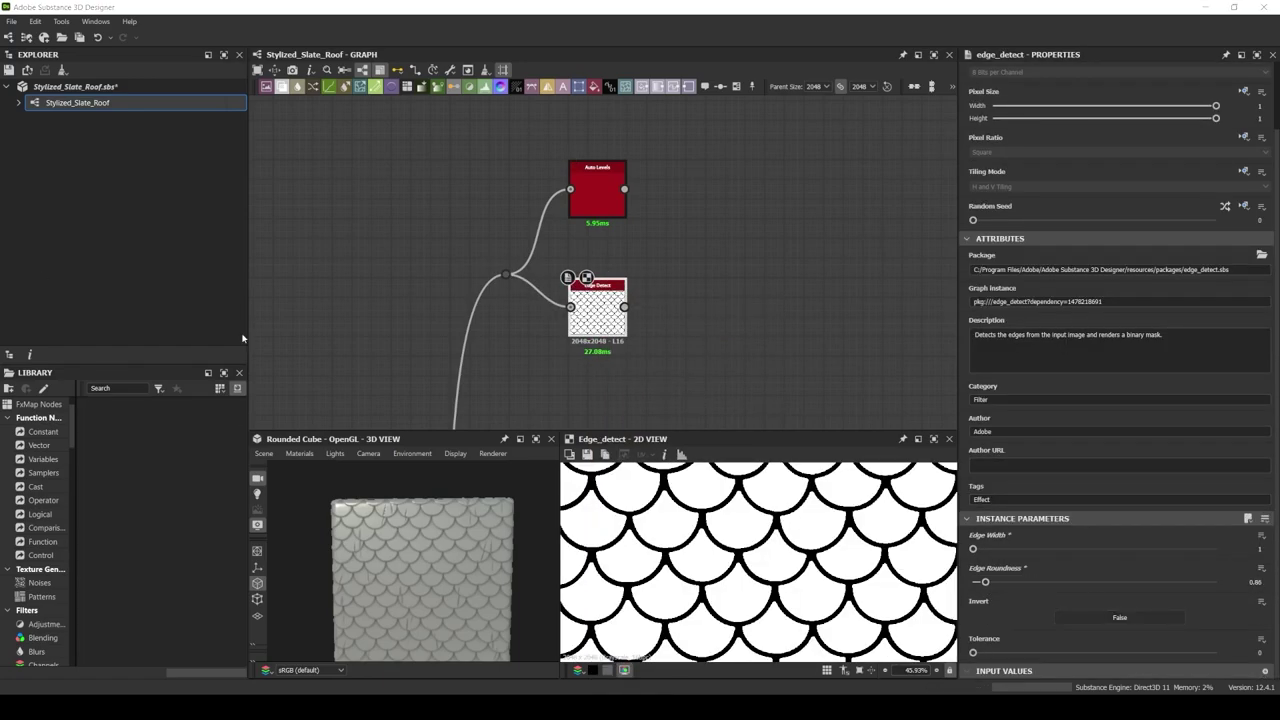
Add a Levels after Auto Levels with raised low input, plus a Flood Fill to Random Grayscale
drag(624, 189, 668, 192)
click(725, 230)
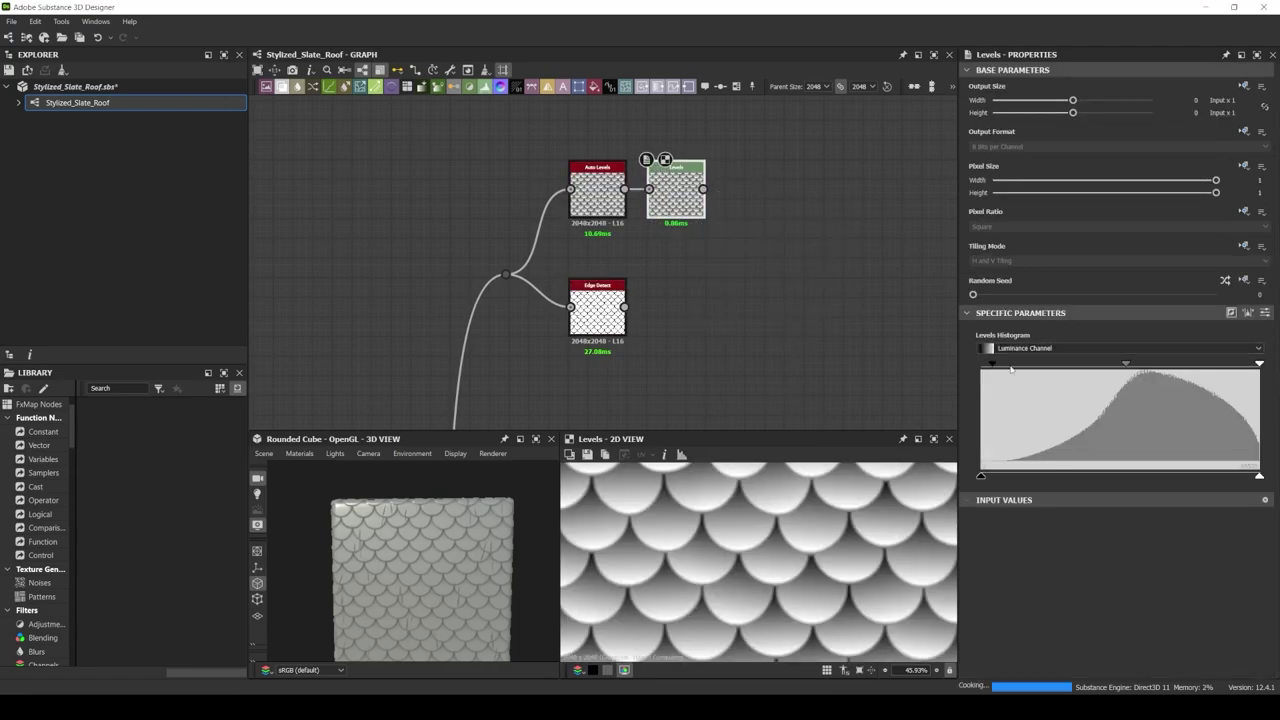
drag(1011, 369, 1059, 369)
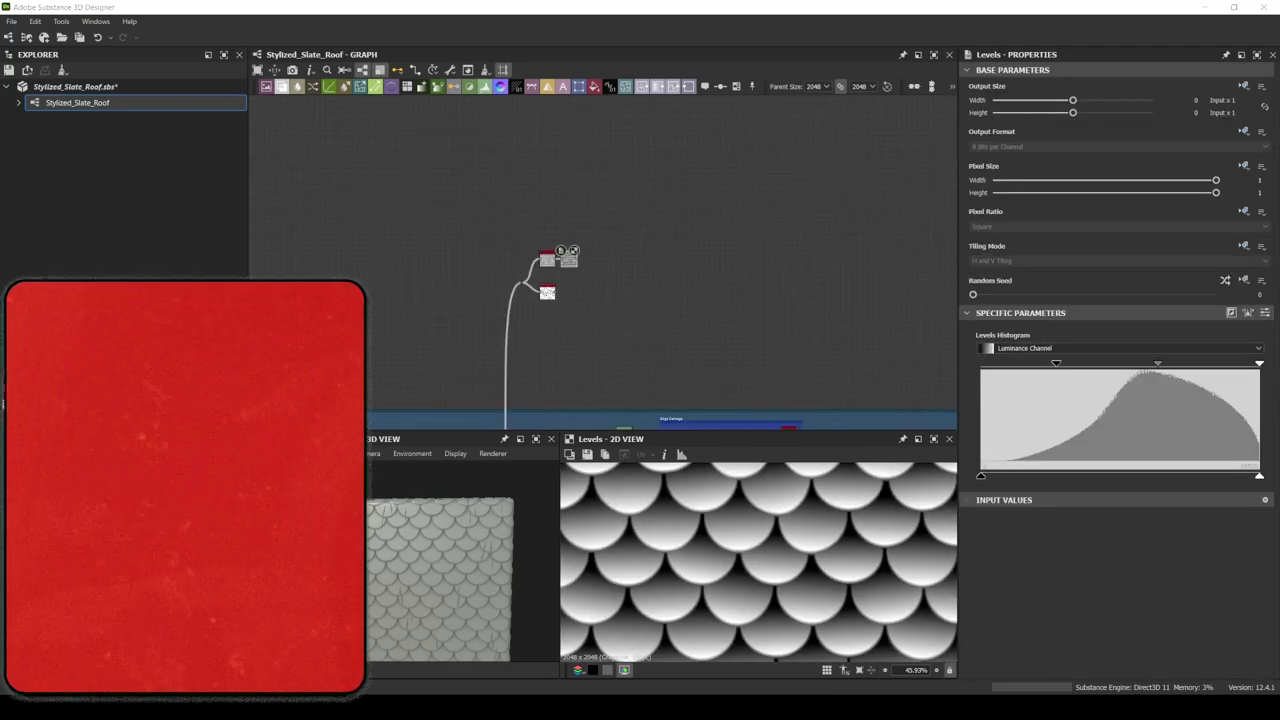
mouse_move(624, 305)
mouse_down()
mouse_move(640, 288)
mouse_move(758, 268)
mouse_up()
text(flood fill)
key(Return)
scroll(620, 280, up, 3)
click(840, 454)
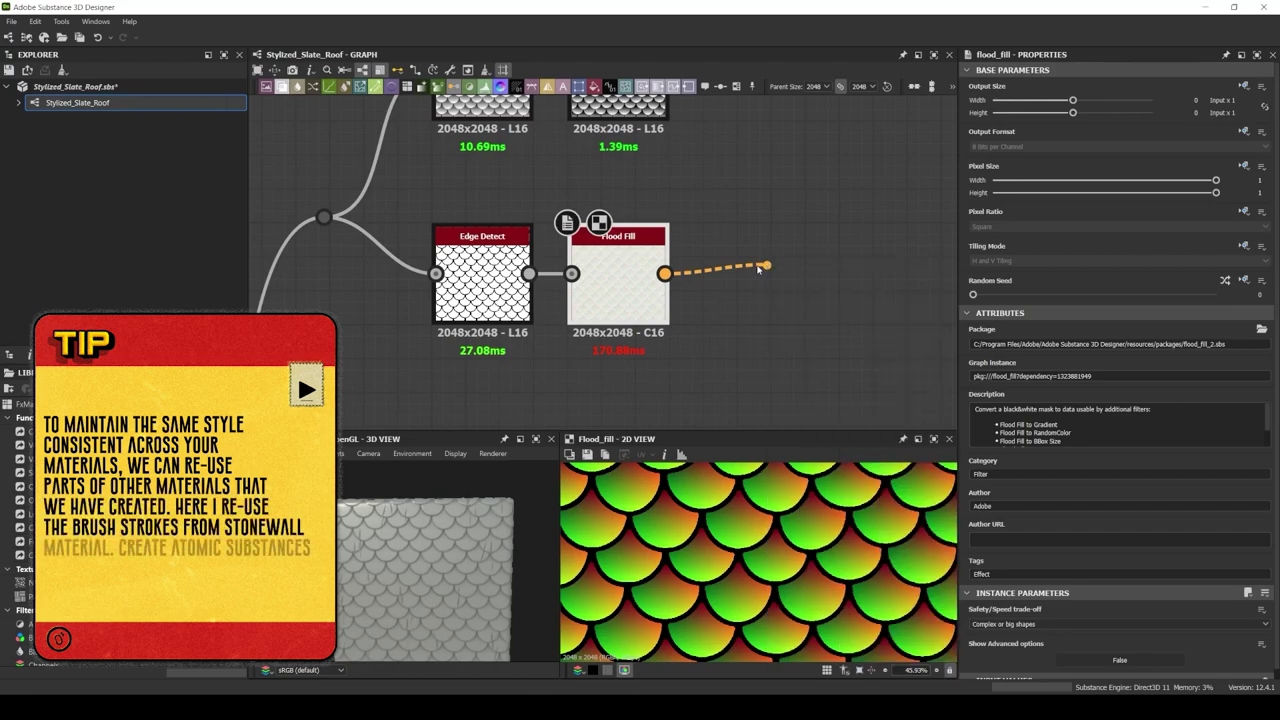
scroll(697, 322, down, 5)
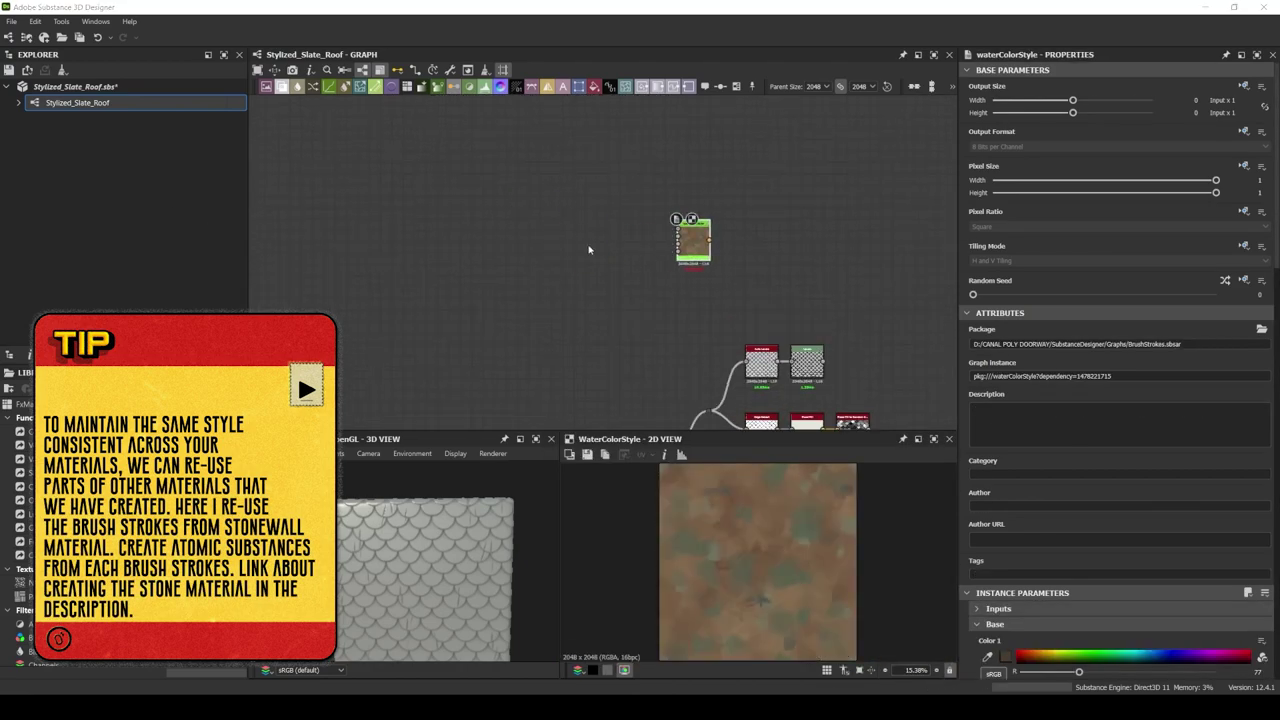
Link the waterColorStyle output and thicken the Edge Detect edges slightly
drag(709, 240, 729, 260)
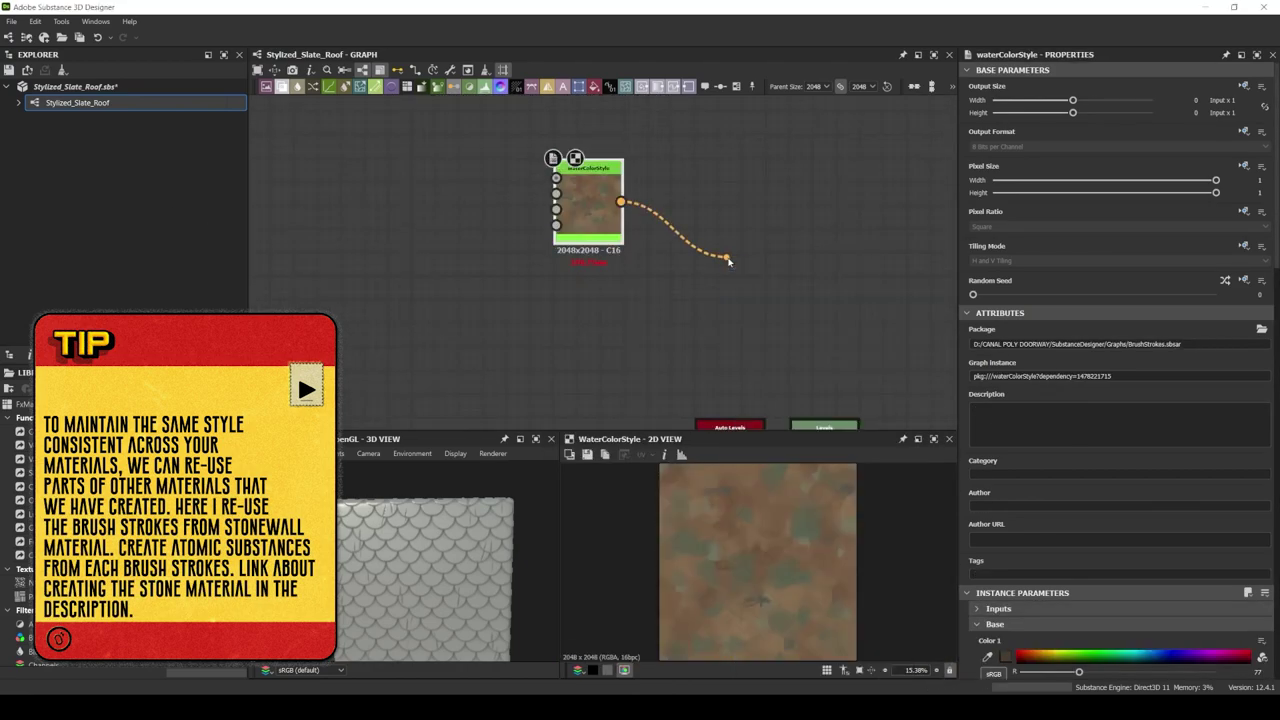
scroll(743, 166, up, 3)
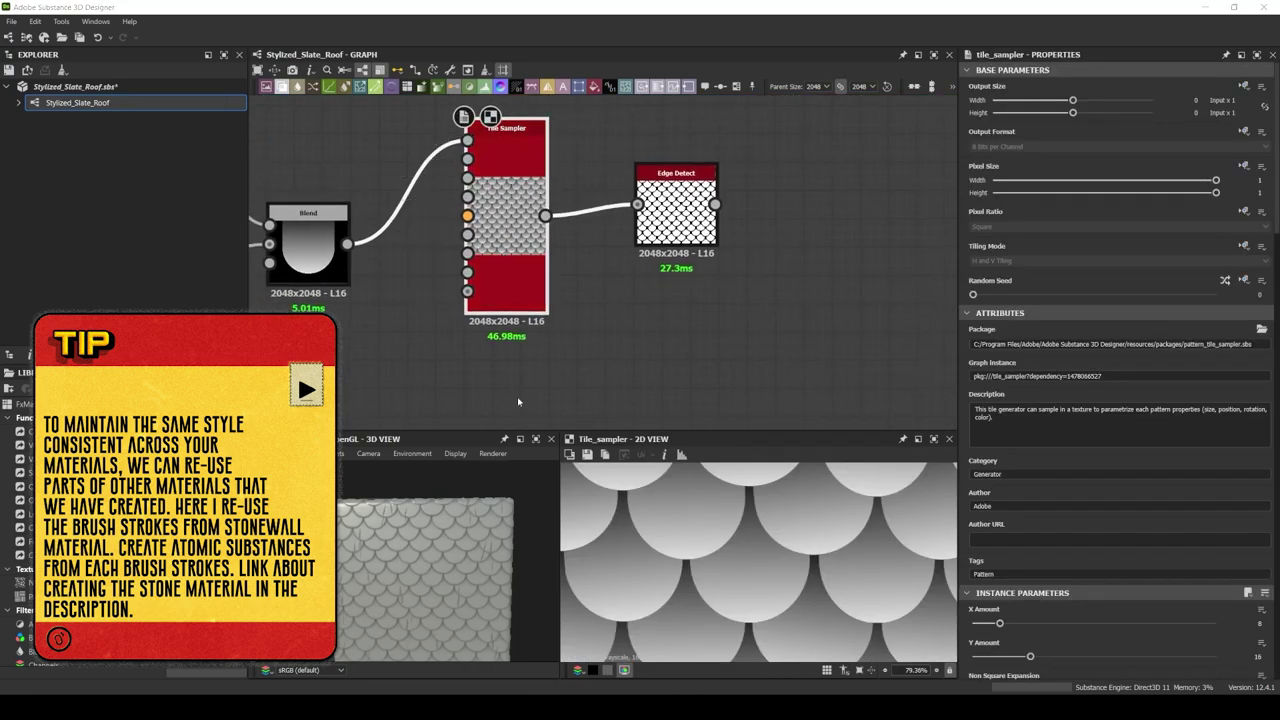
click(676, 205)
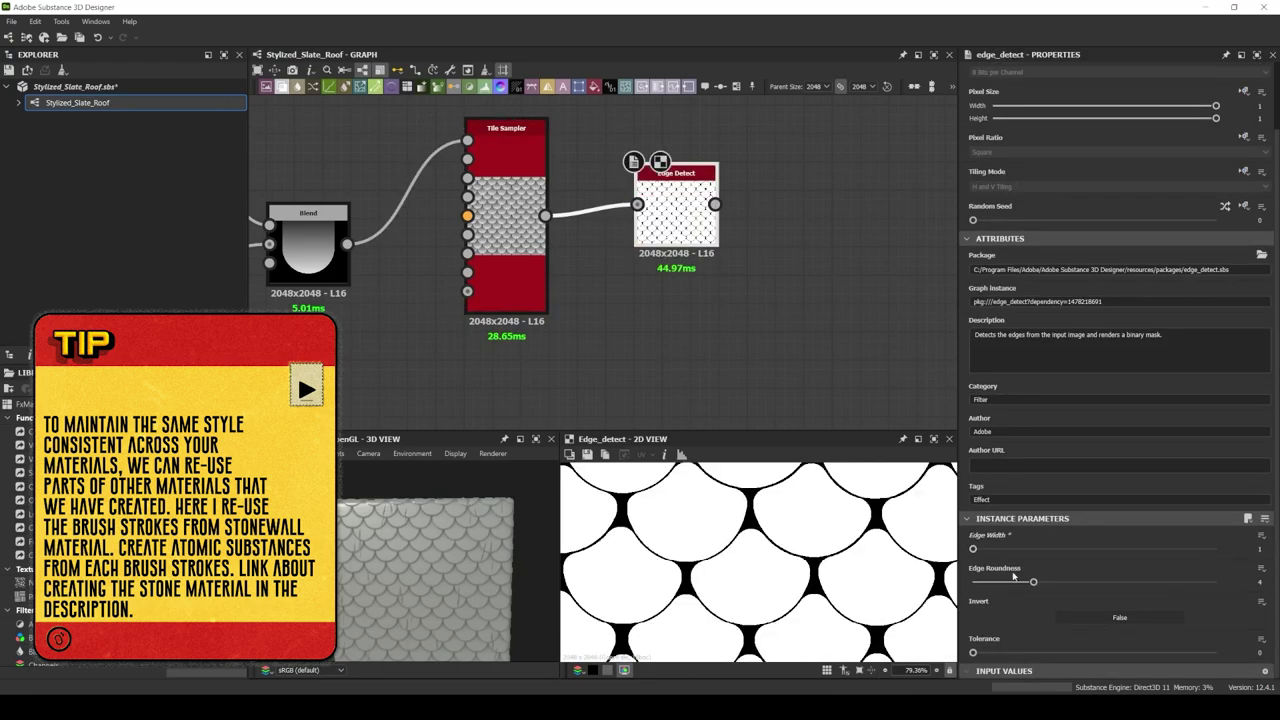
scroll(772, 515, up, 2)
drag(972, 549, 974, 551)
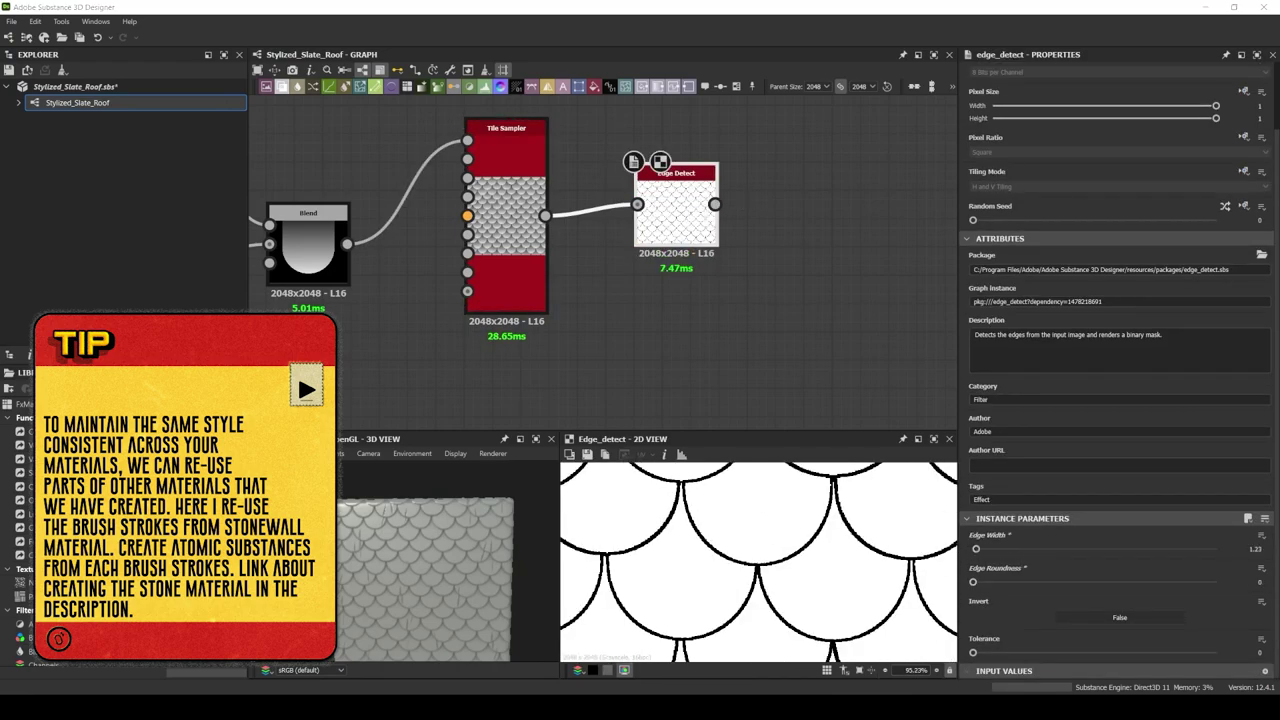
Chain Flood Fill and Flood Fill to Gradient after Edge Detect, wired into Directional Warp
drag(714, 205, 757, 206)
text(flood fill)
key(Return)
middle_drag(700, 300, 520, 300)
drag(500, 240, 572, 245)
text(flo)
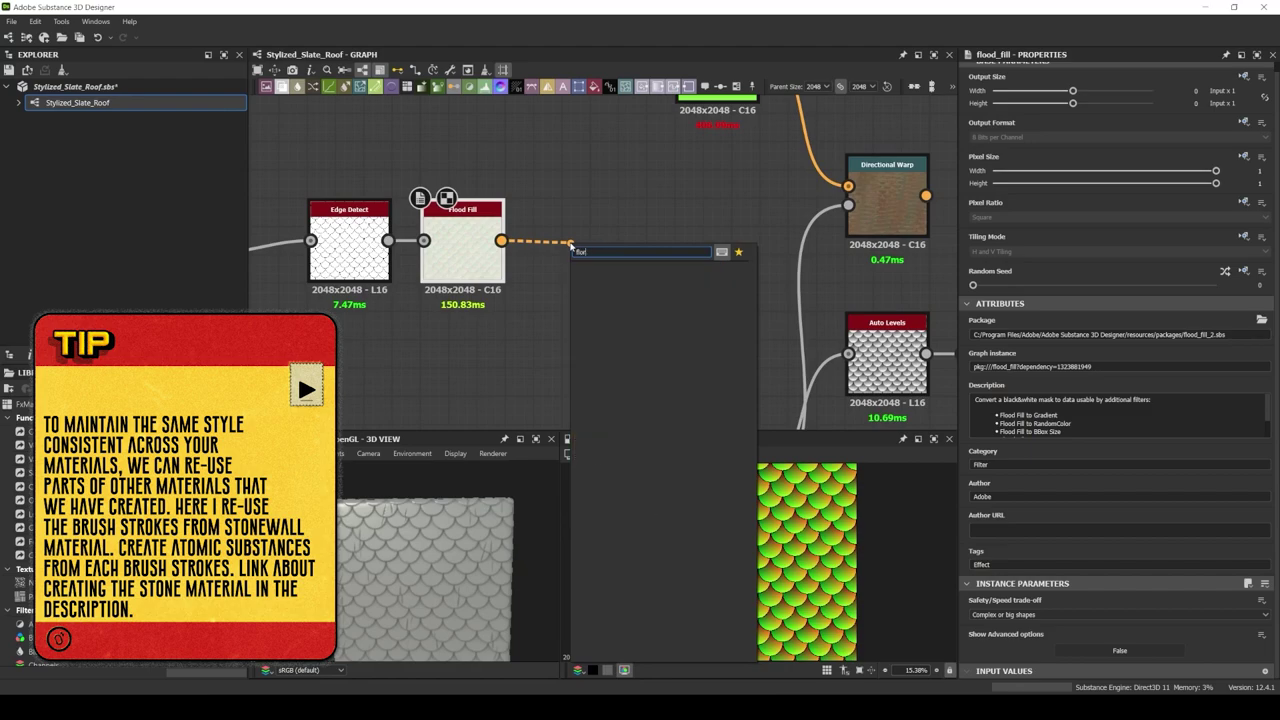
key(Return)
scroll(600, 260, down, 3)
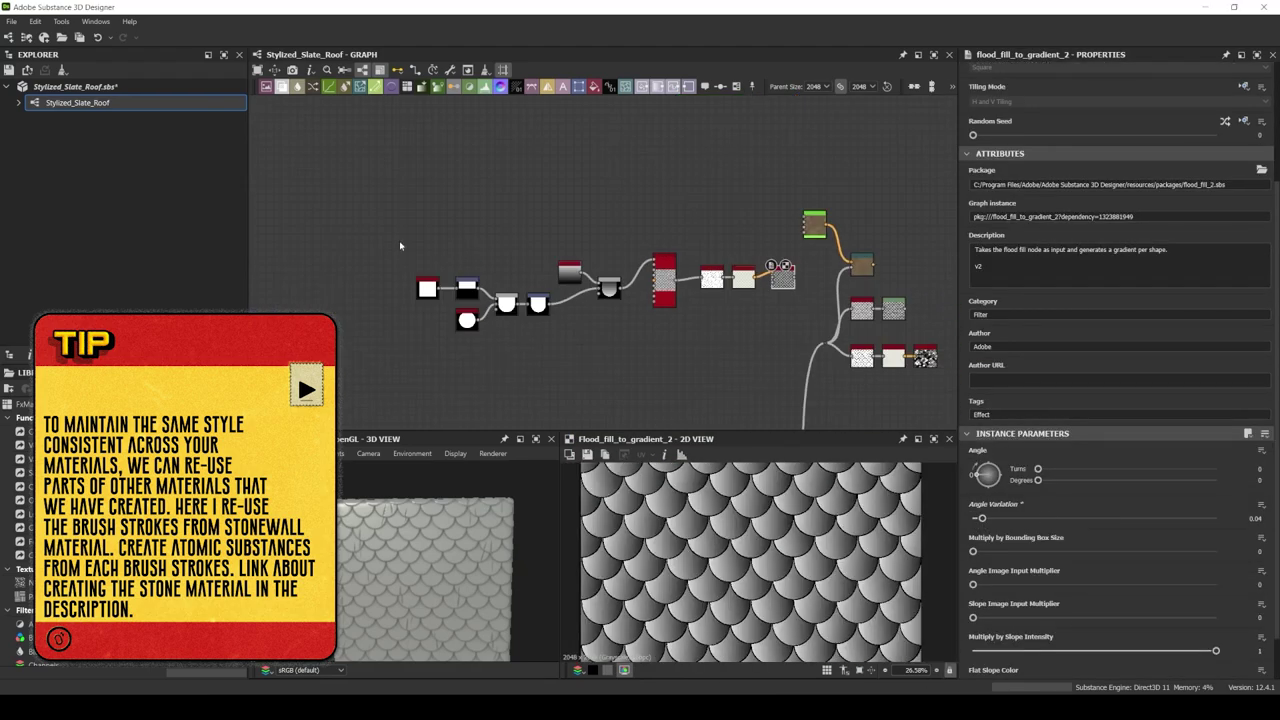
scroll(560, 240, up, 3)
drag(415, 267, 713, 240)
double_click(740, 245)
Tighten Tile Sampler, Edge Detect and Flood Fill nodes into a compact row
click(387, 268)
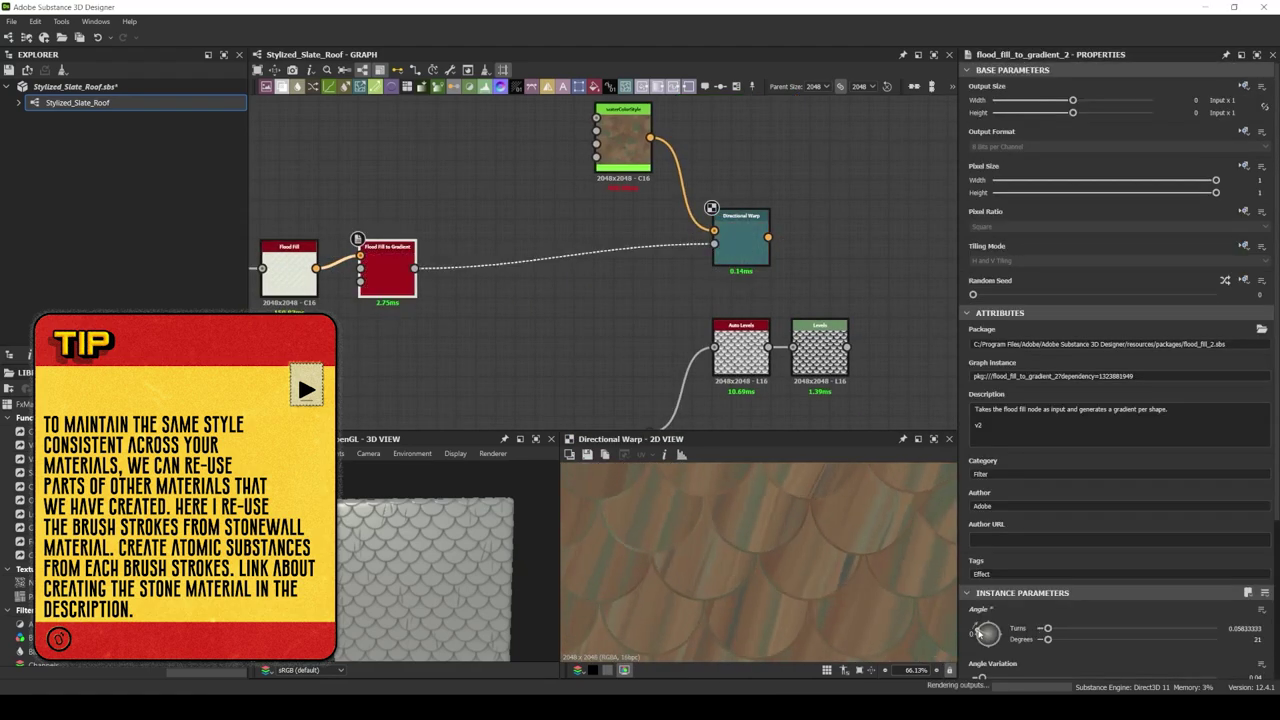
scroll(773, 538, down, 3)
scroll(600, 260, down, 3)
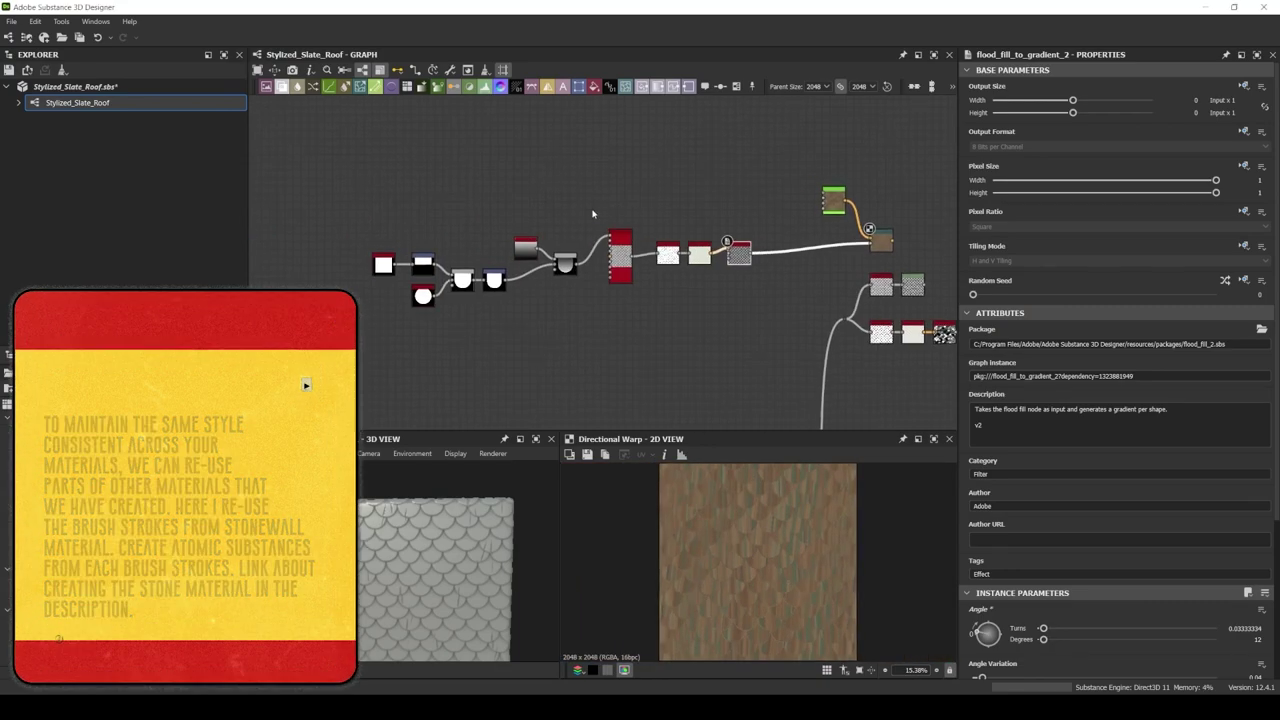
scroll(670, 255, up, 3)
drag(823, 268, 732, 268)
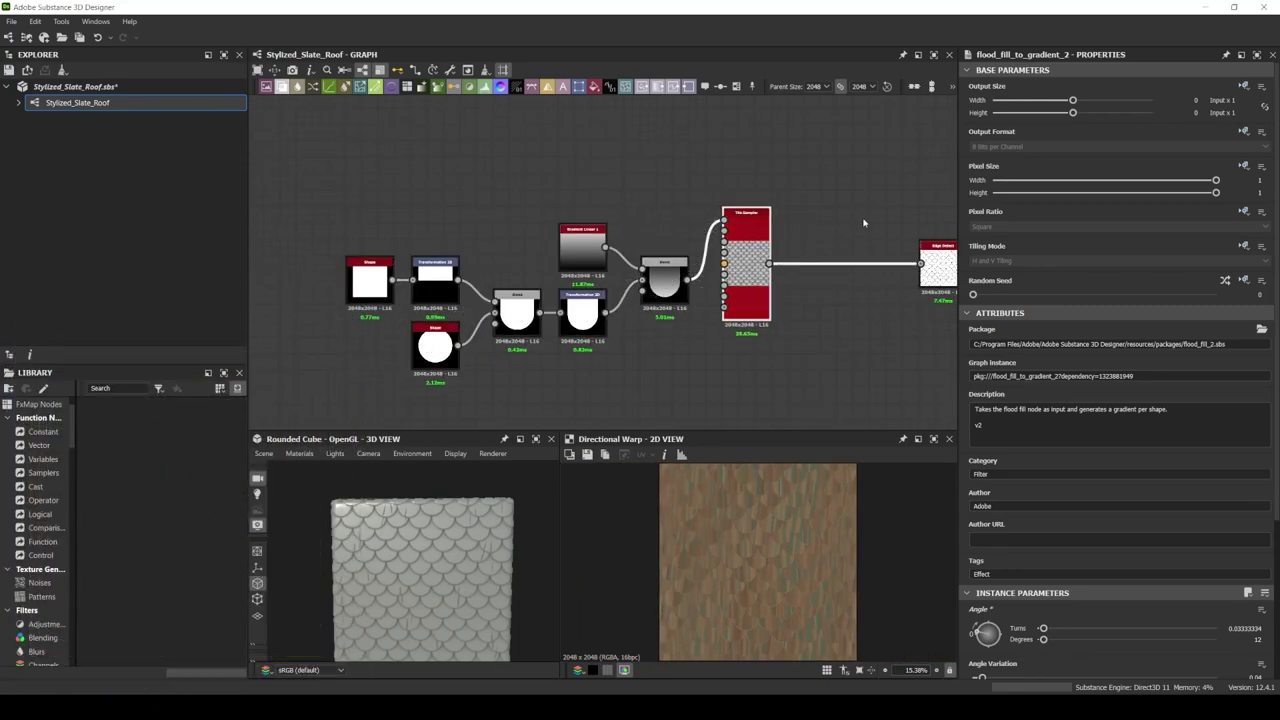
scroll(600, 260, up, 3)
drag(829, 245, 749, 237)
scroll(749, 237, down, 3)
Move waterColorStyle closer to Directional Warp and select it
drag(818, 175, 723, 177)
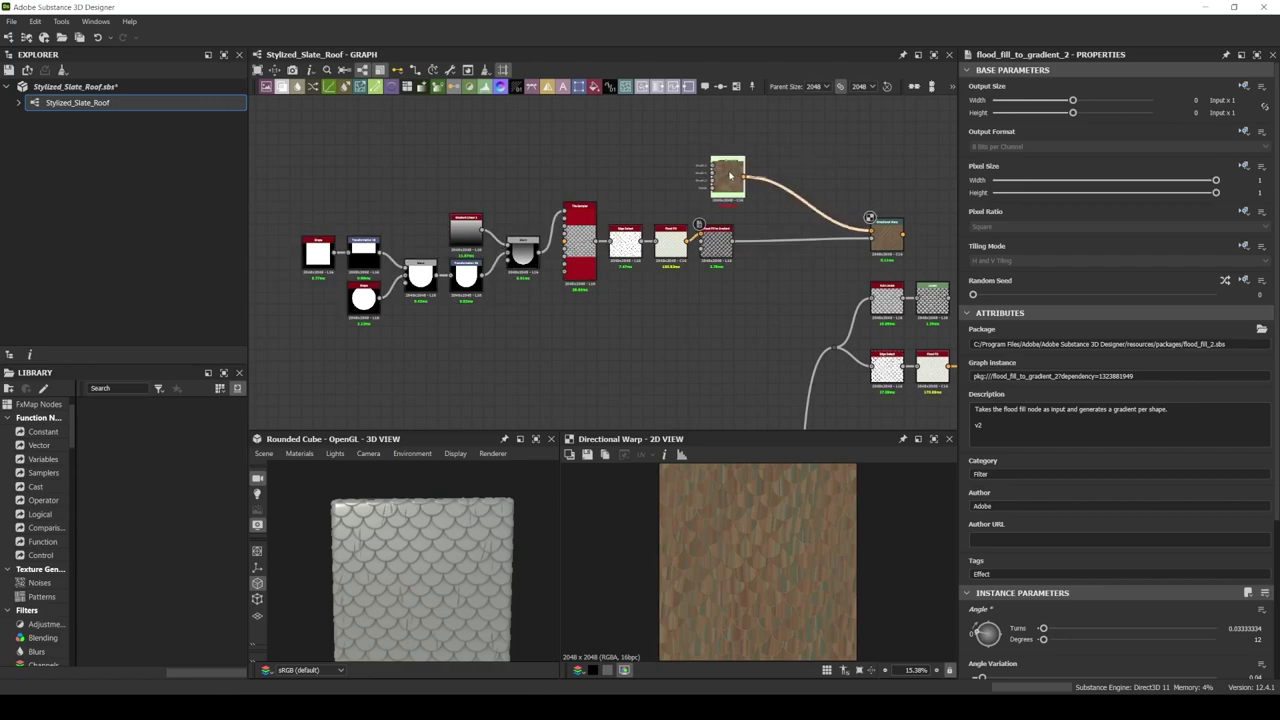
scroll(760, 210, up, 2)
click(811, 220)
scroll(600, 220, down, 2)
scroll(493, 167, down, 5)
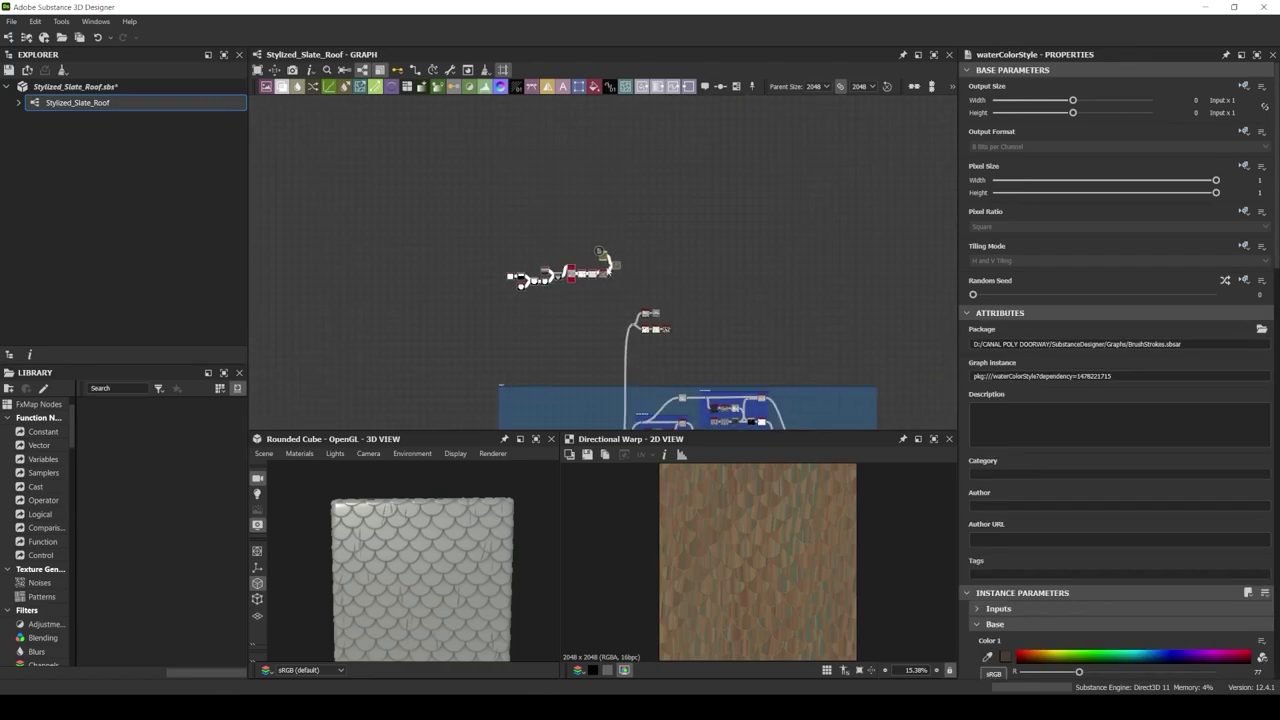
scroll(605, 258, up, 5)
click(652, 275)
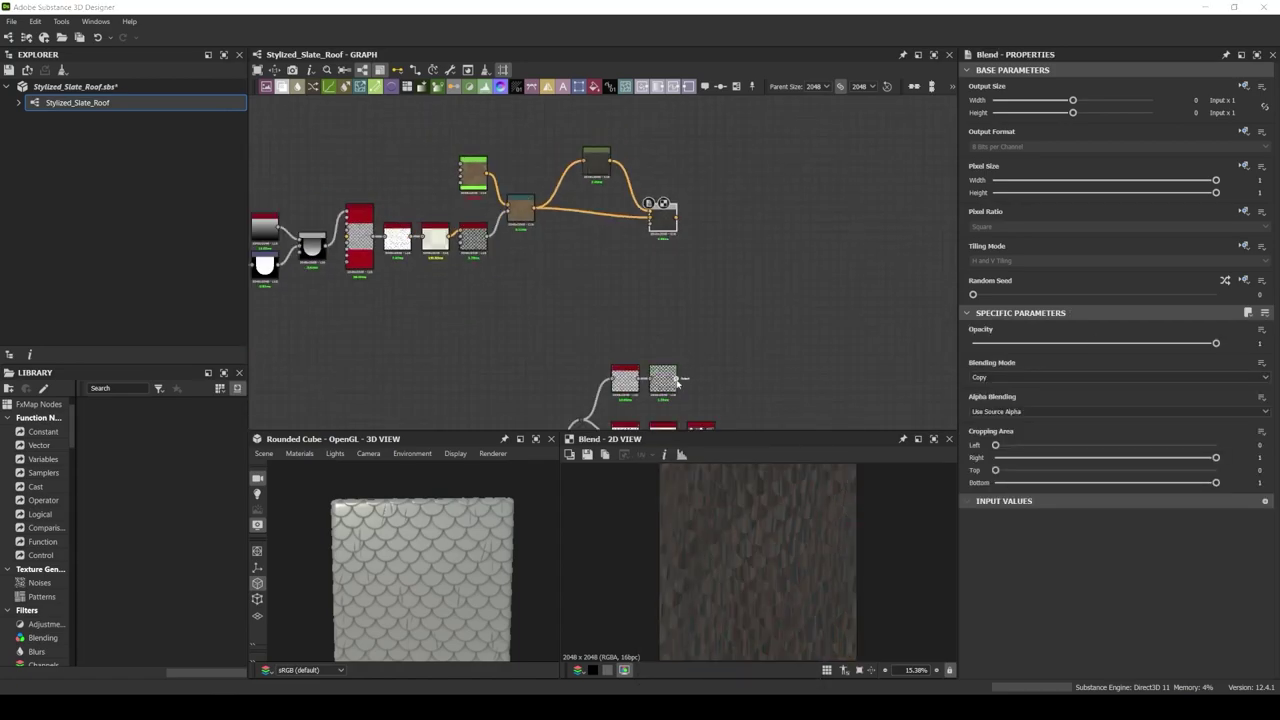
Add a Levels node after Invert Grayscale and a Uniform Color node
drag(677, 380, 748, 338)
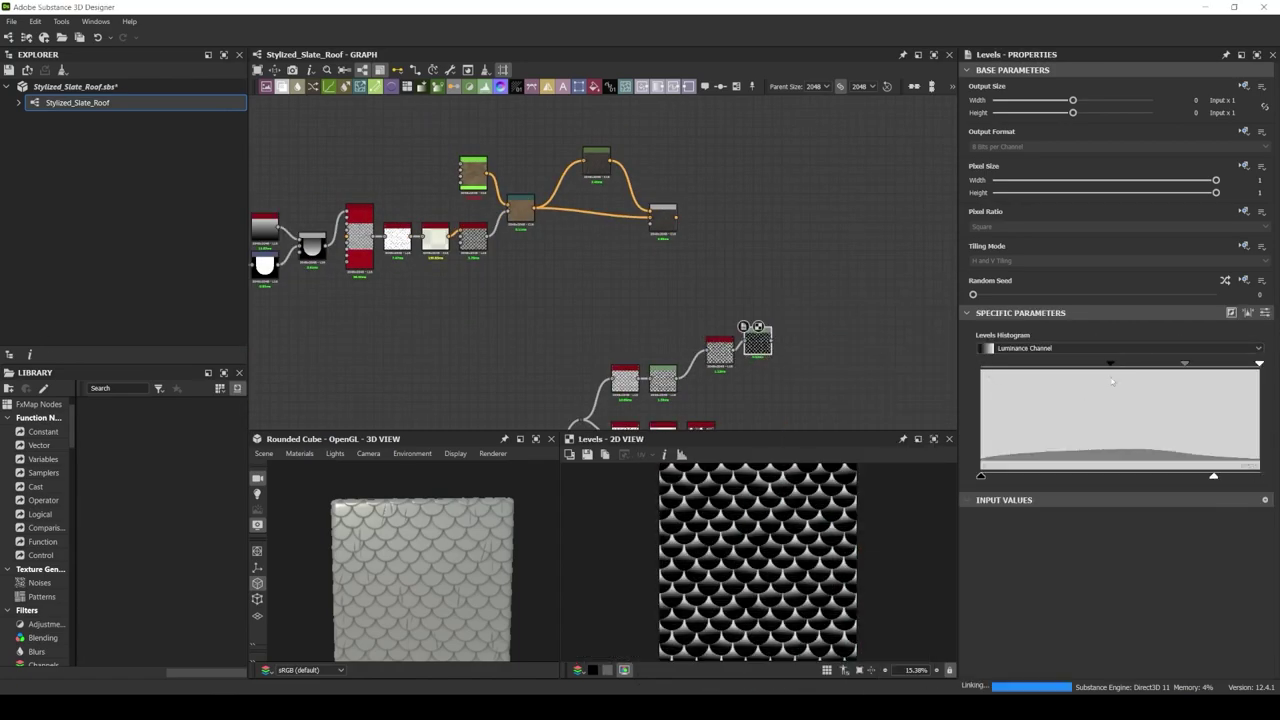
scroll(715, 284, down, 2)
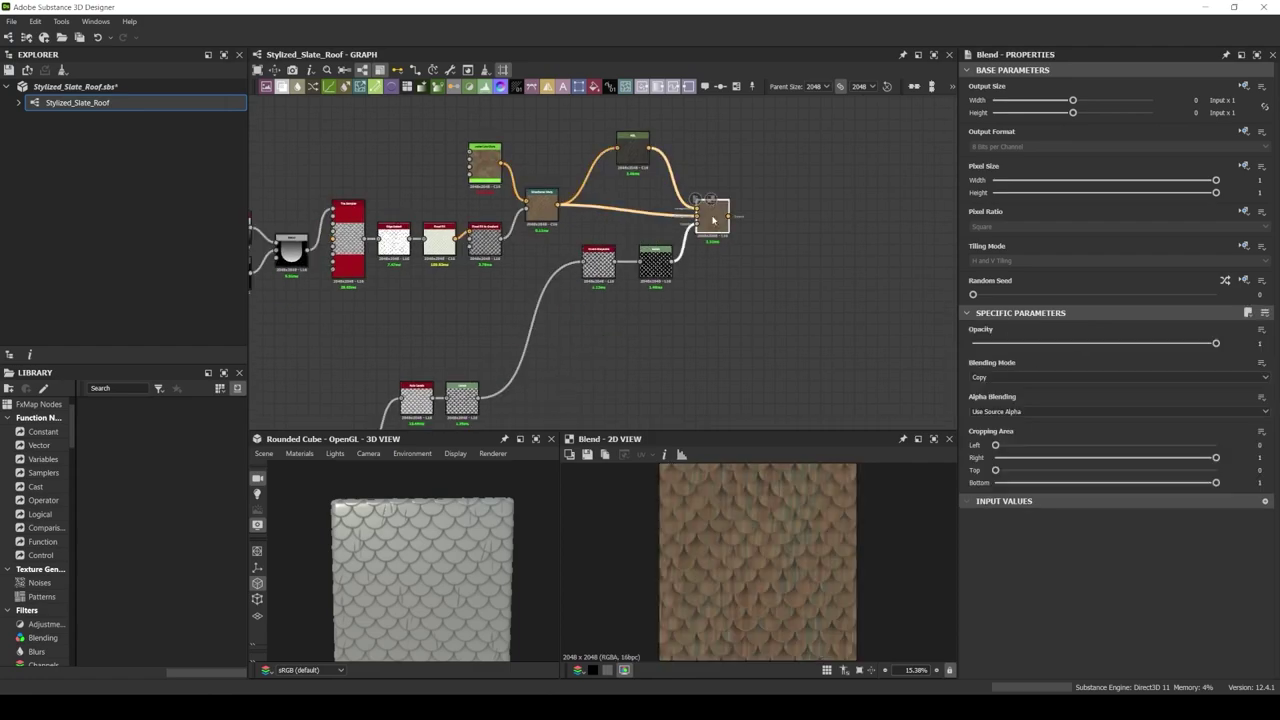
key(ctrl+z)
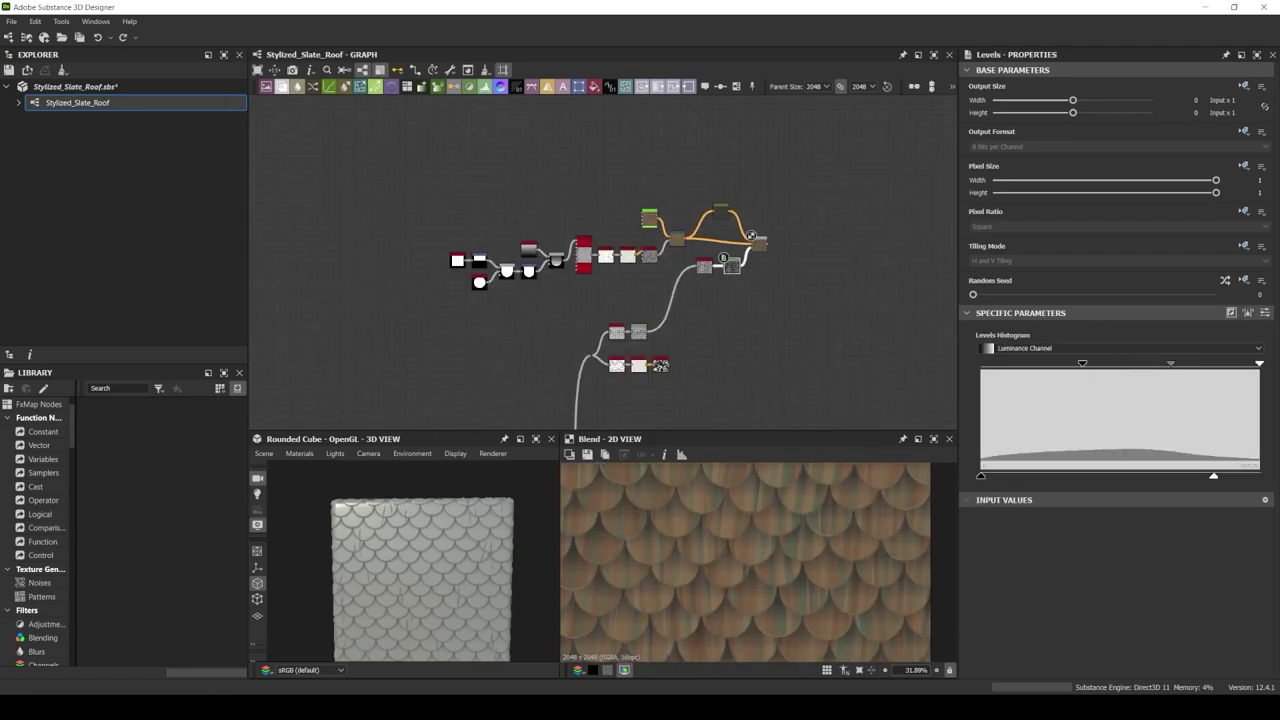
key(ctrl+y)
key(ctrl+y)
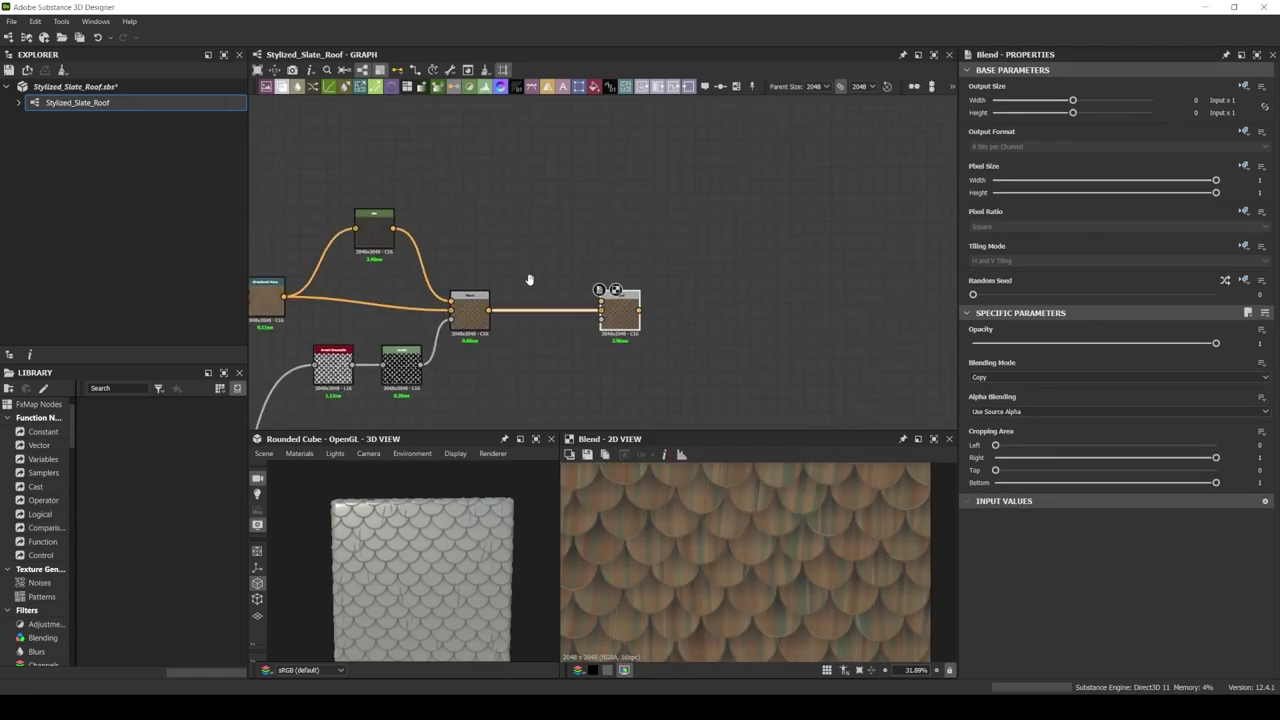
key(ctrl+y)
Wire the Uniform Color into the Blend and create a new node from a fresh link
drag(573, 234, 590, 308)
scroll(522, 366, down, 3)
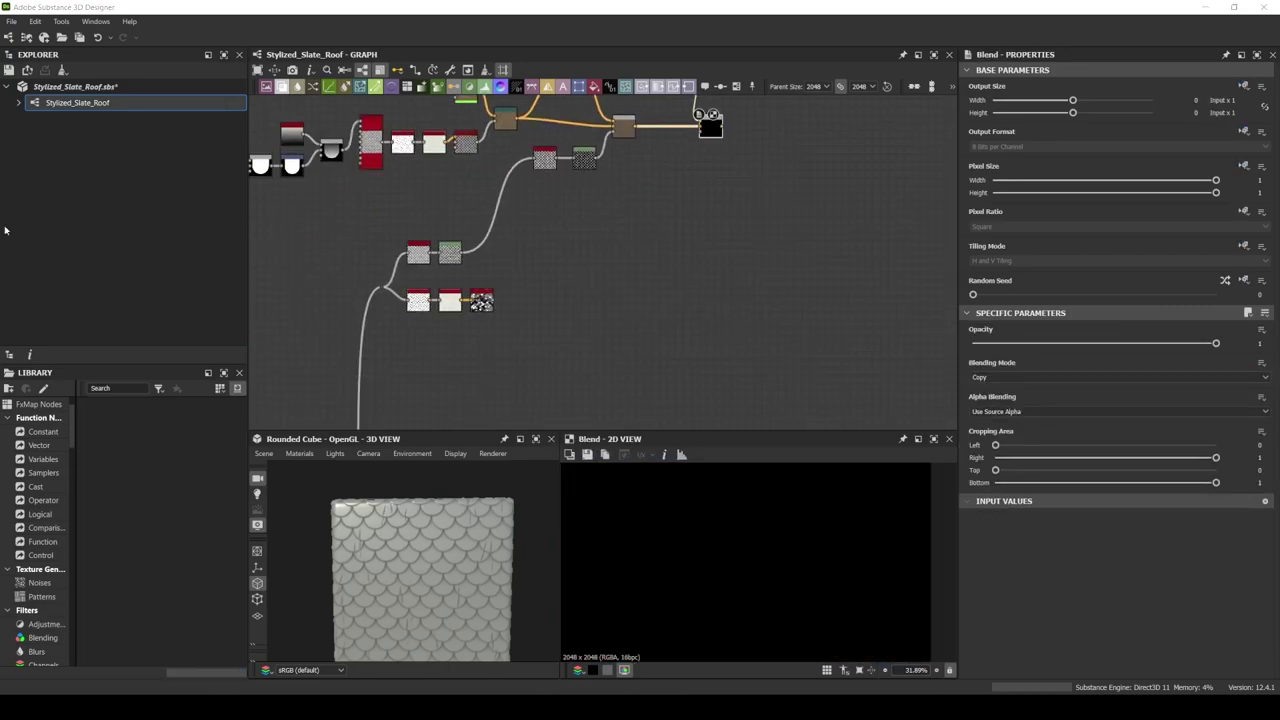
mouse_move(462, 250)
mouse_down()
mouse_move(640, 196)
mouse_move(713, 135)
mouse_up()
click(686, 271)
Set the Uniform Color to dark reddish brown #3b2117 and lower the Blend opacity to ~0.41
middle_drag(712, 114, 682, 274)
click(642, 228)
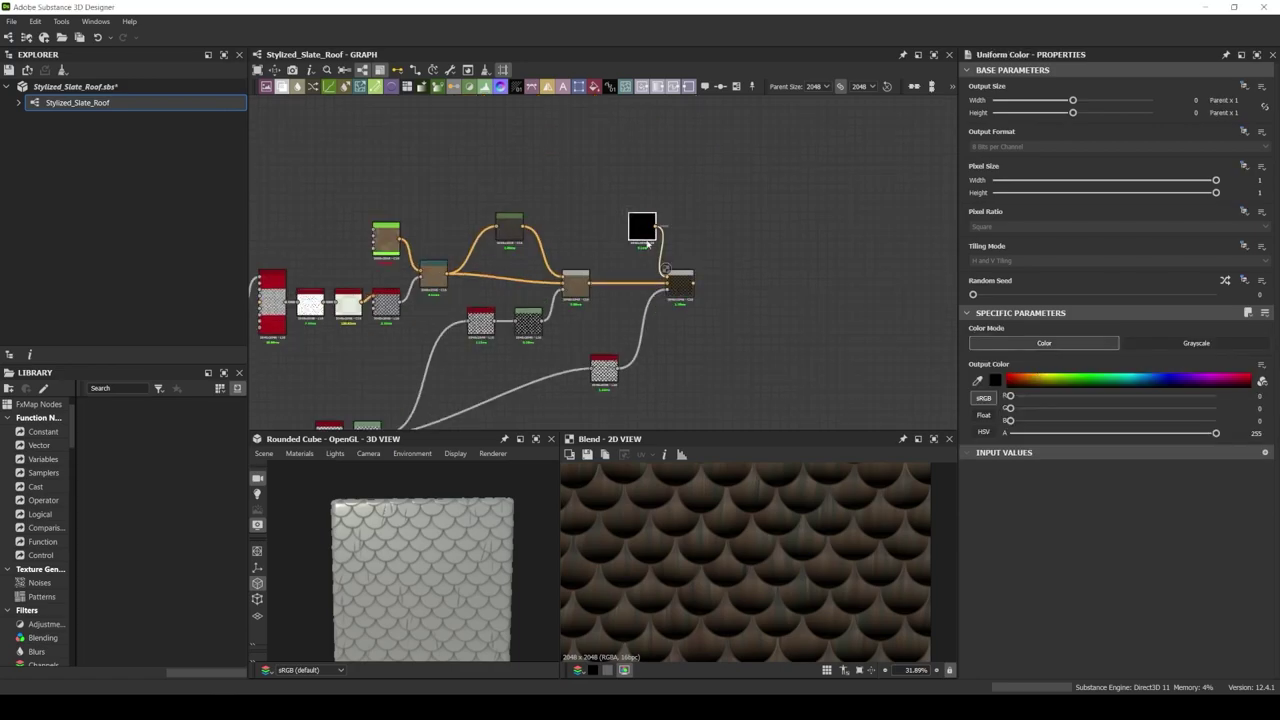
click(994, 380)
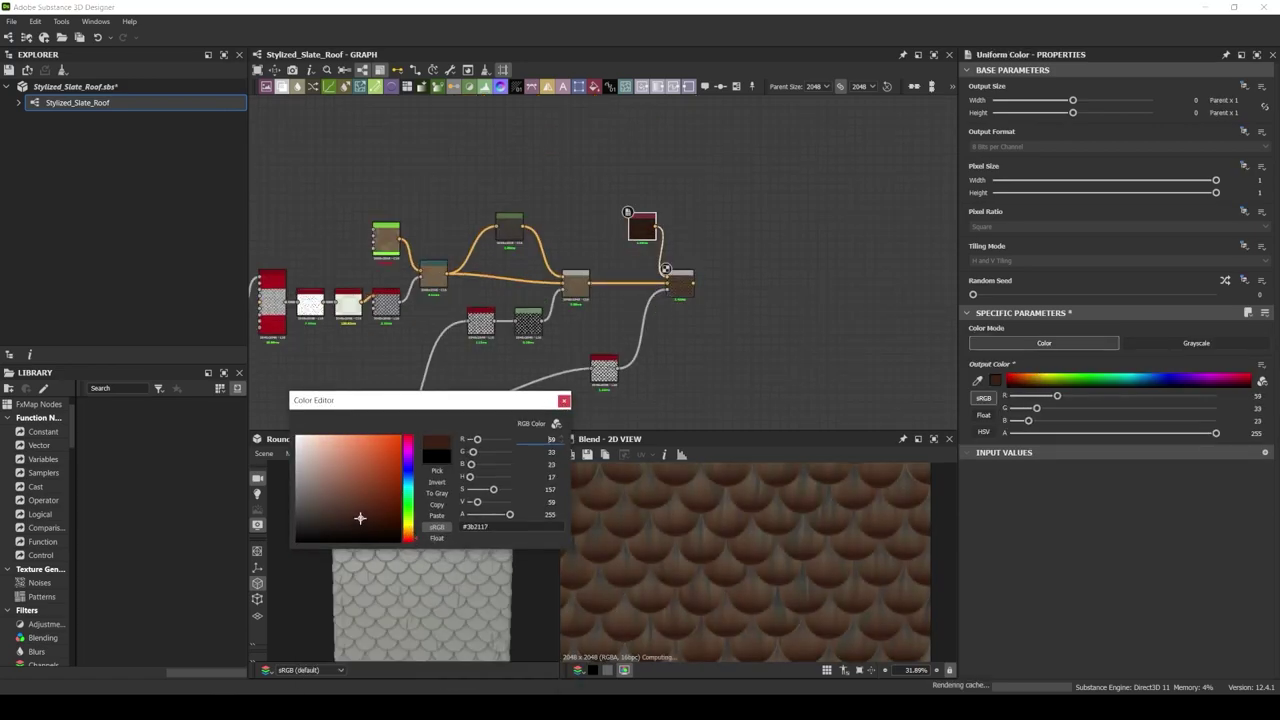
click(679, 285)
click(1092, 346)
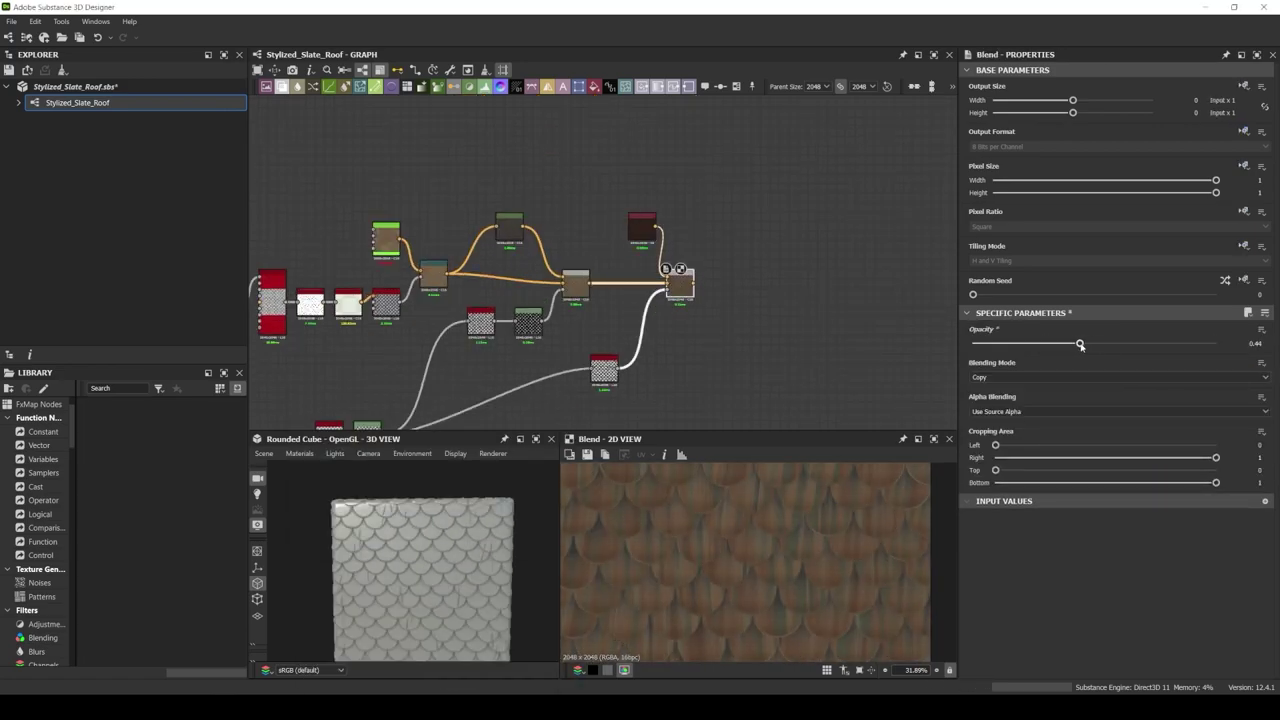
drag(1080, 346, 1072, 343)
scroll(288, 263, up, 5)
scroll(371, 214, down, 4)
scroll(830, 256, up, 5)
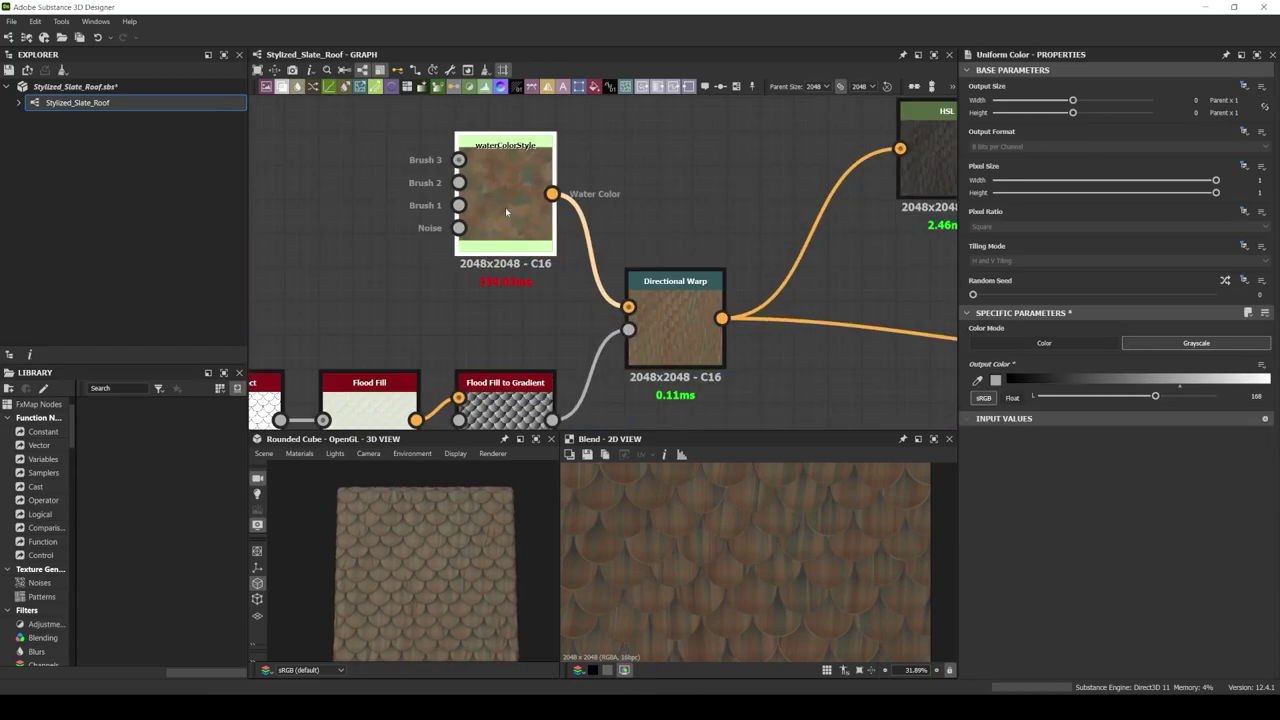
Retune waterColorStyle Color 5 and Color 3 toward darker yellow-green olive tones
click(505, 210)
click(987, 516)
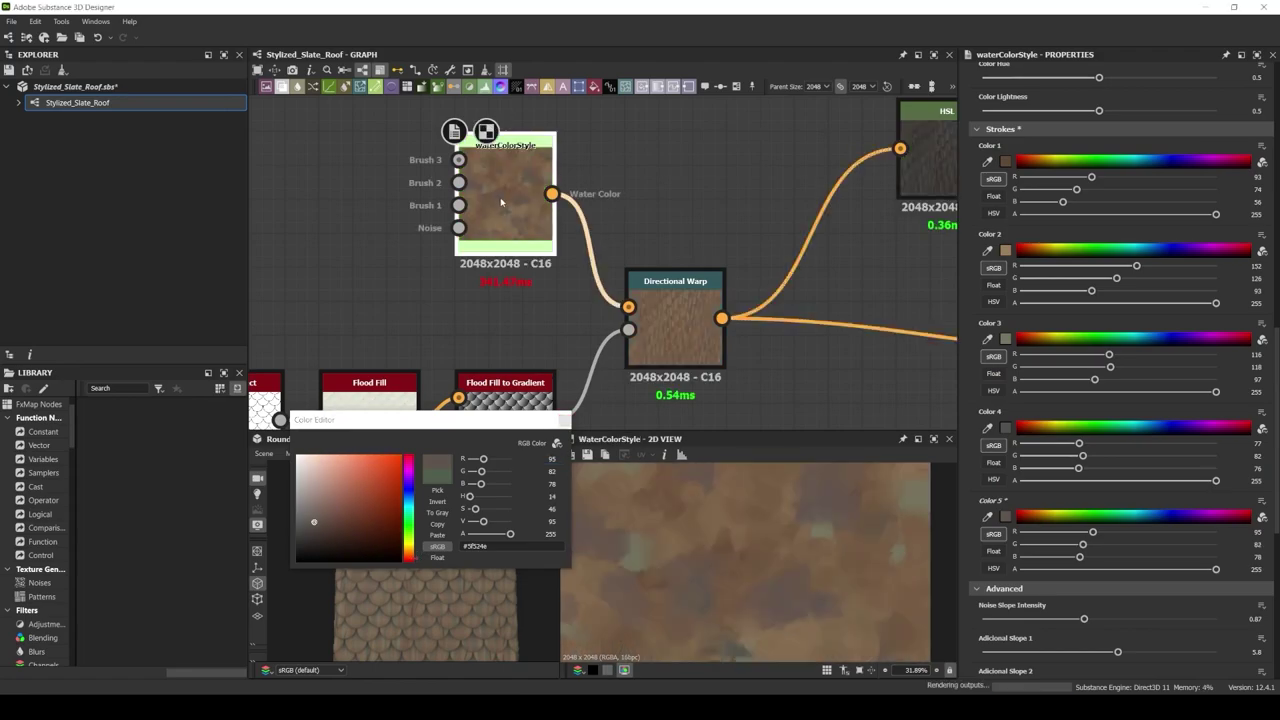
click(328, 523)
drag(408, 545, 416, 545)
click(344, 513)
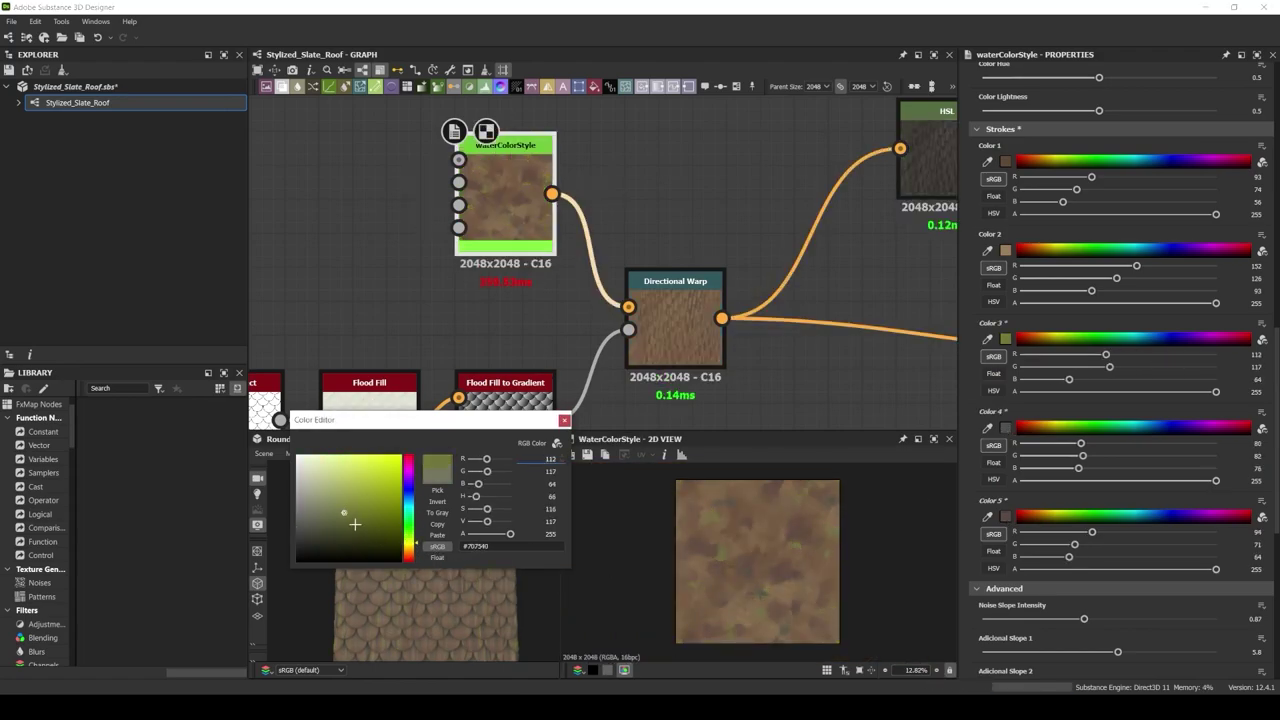
drag(330, 419, 225, 242)
click(241, 338)
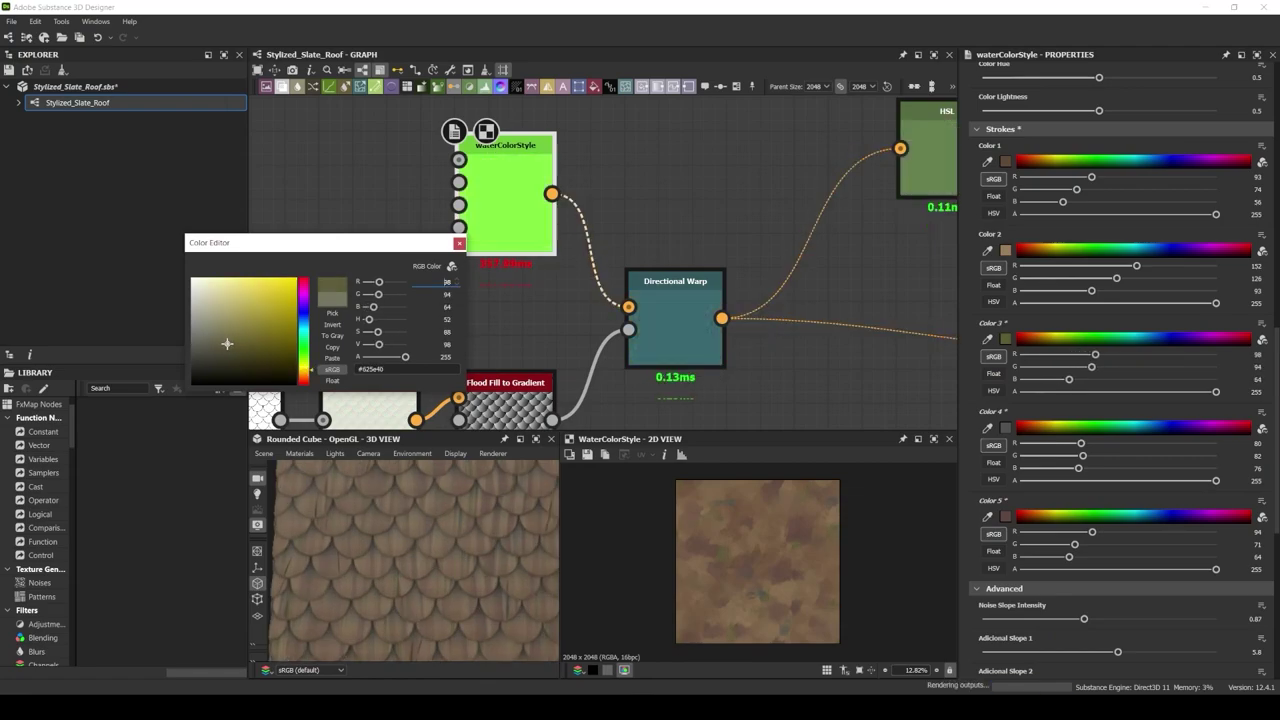
click(637, 204)
scroll(637, 204, down, 6)
Wrap the base-colour nodes in a purple frame titled Base Color
scroll(580, 182, up, 2)
key(ctrl+f)
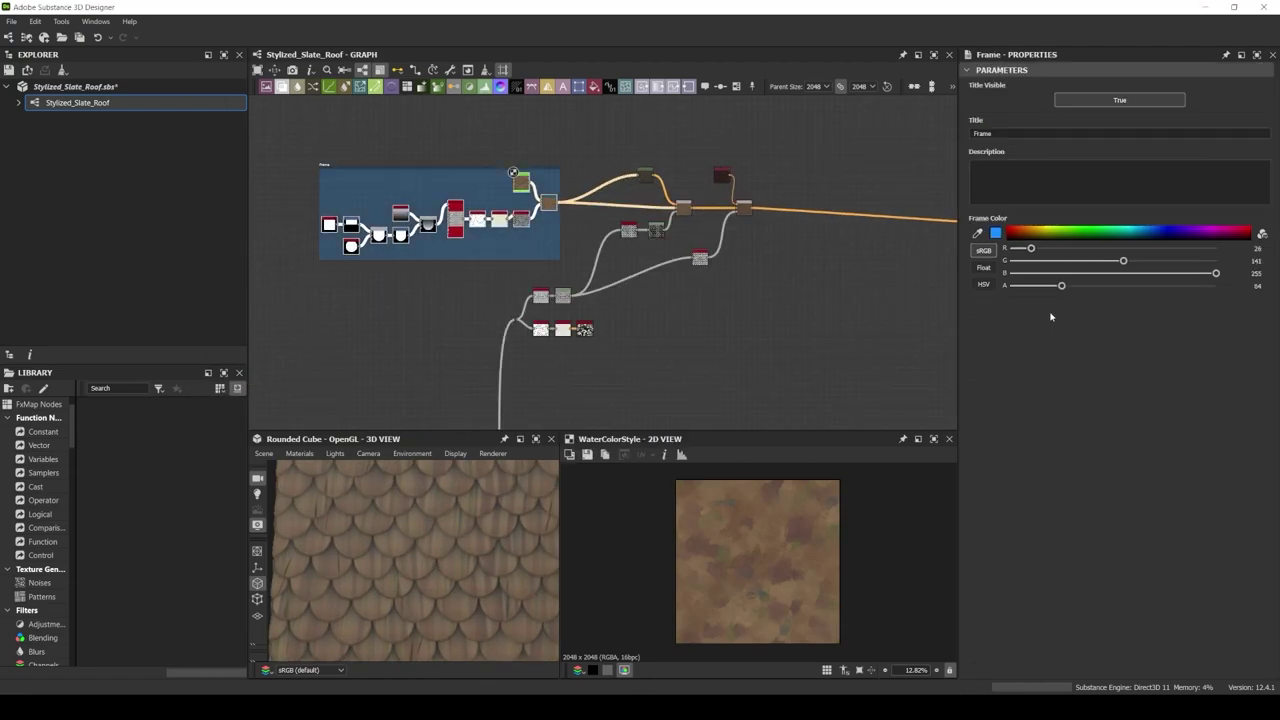
drag(1050, 249, 1127, 251)
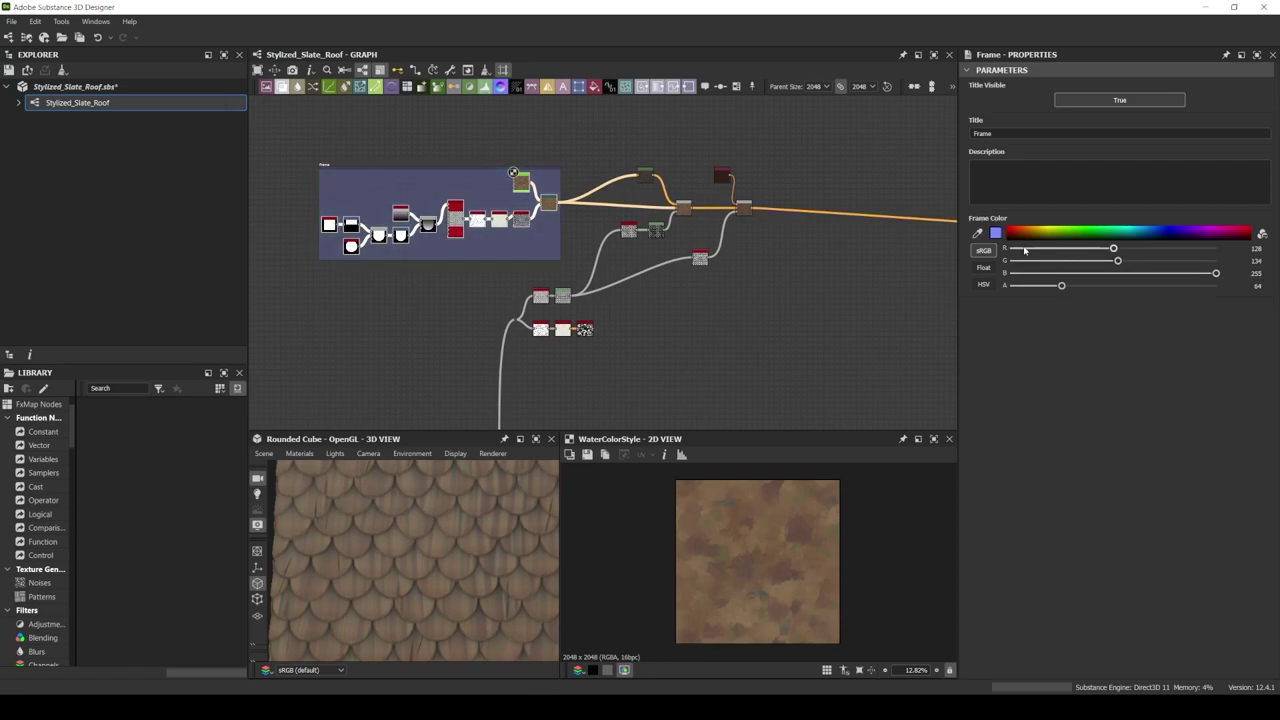
text(Base Color)
middle_drag(700, 330, 747, 341)
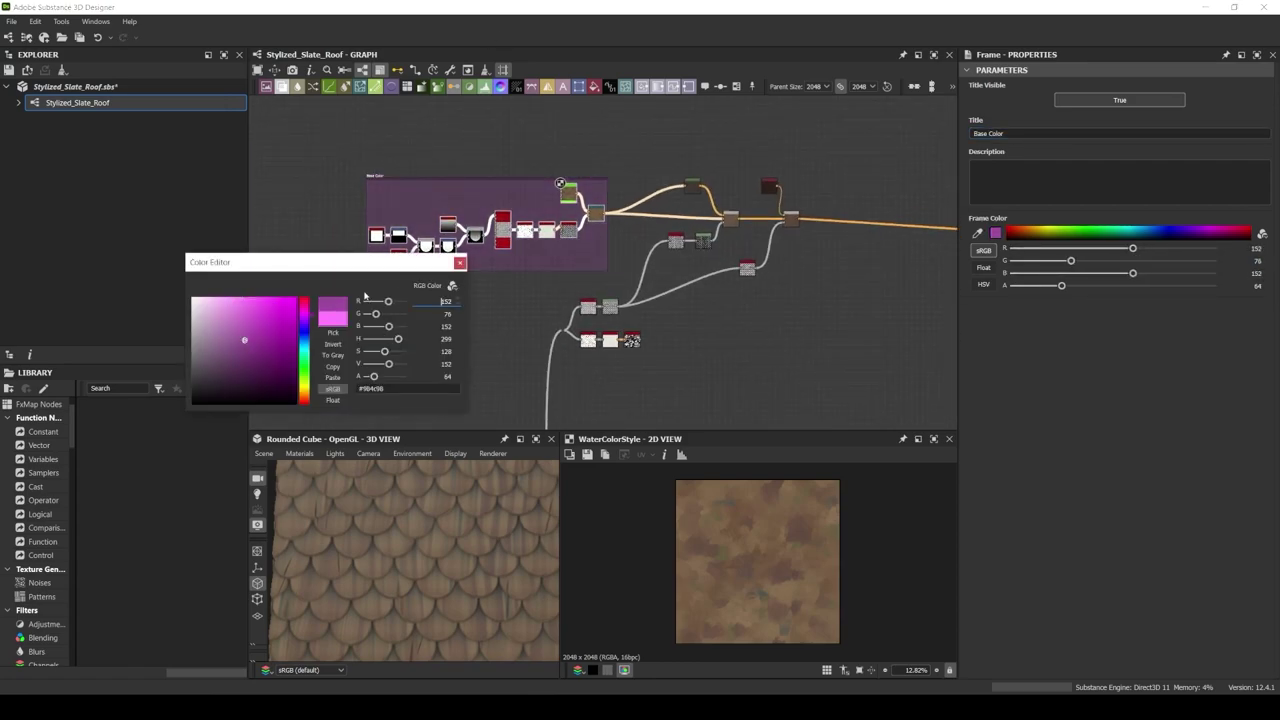
scroll(600, 290, down, 3)
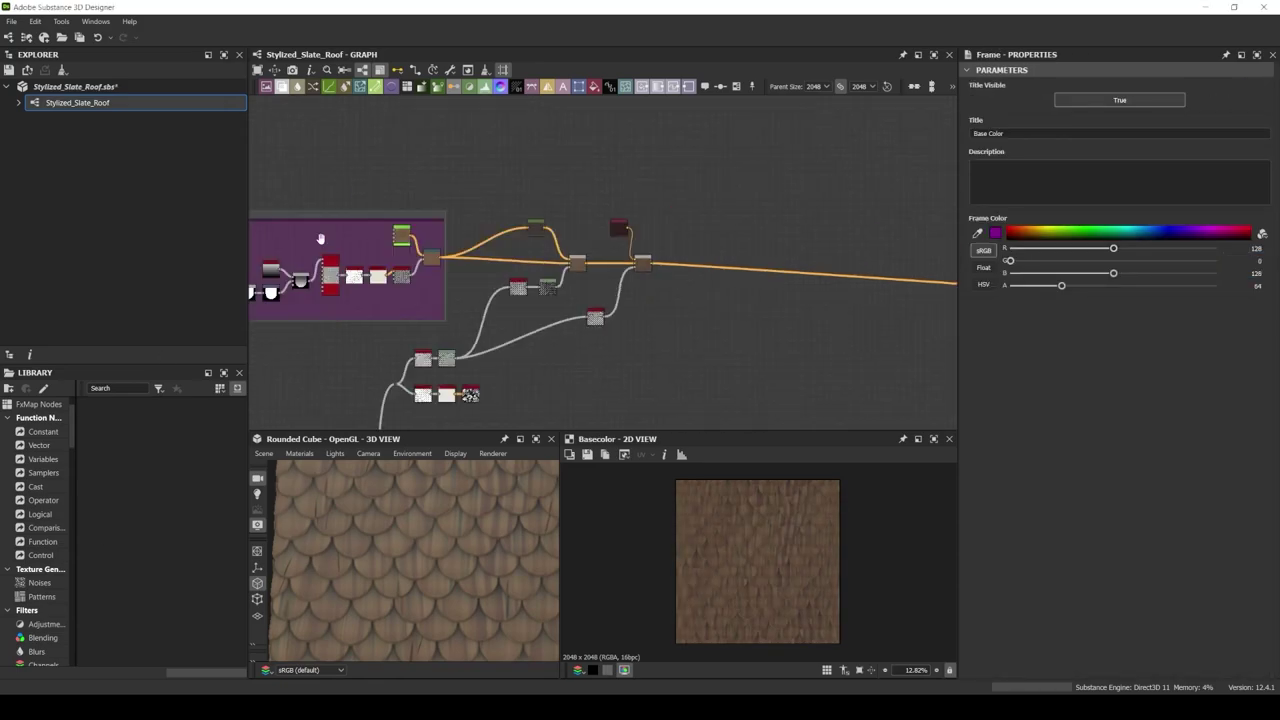
scroll(640, 290, up, 3)
Group the two Blend nodes in a red Blend Line frame and preview the Levels output
right_click(643, 286)
click(711, 355)
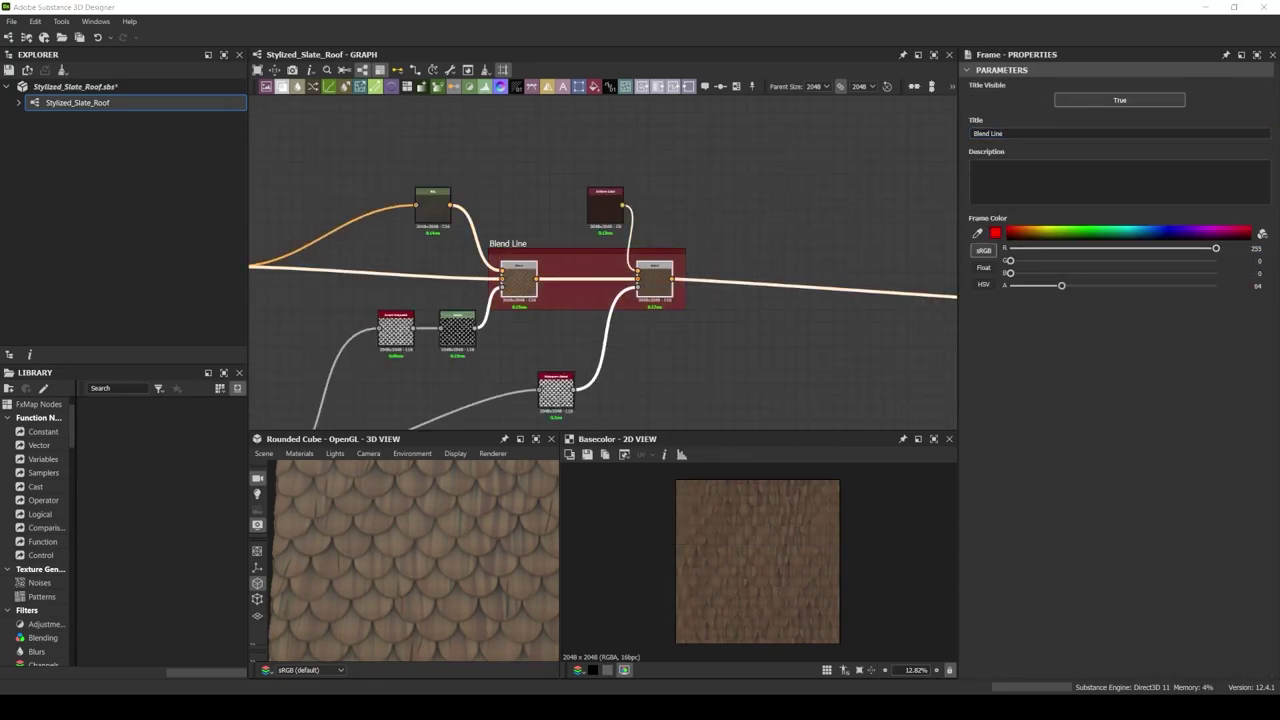
scroll(600, 290, down, 2)
scroll(330, 280, up, 3)
scroll(600, 290, down, 1)
middle_drag(712, 195, 628, 238)
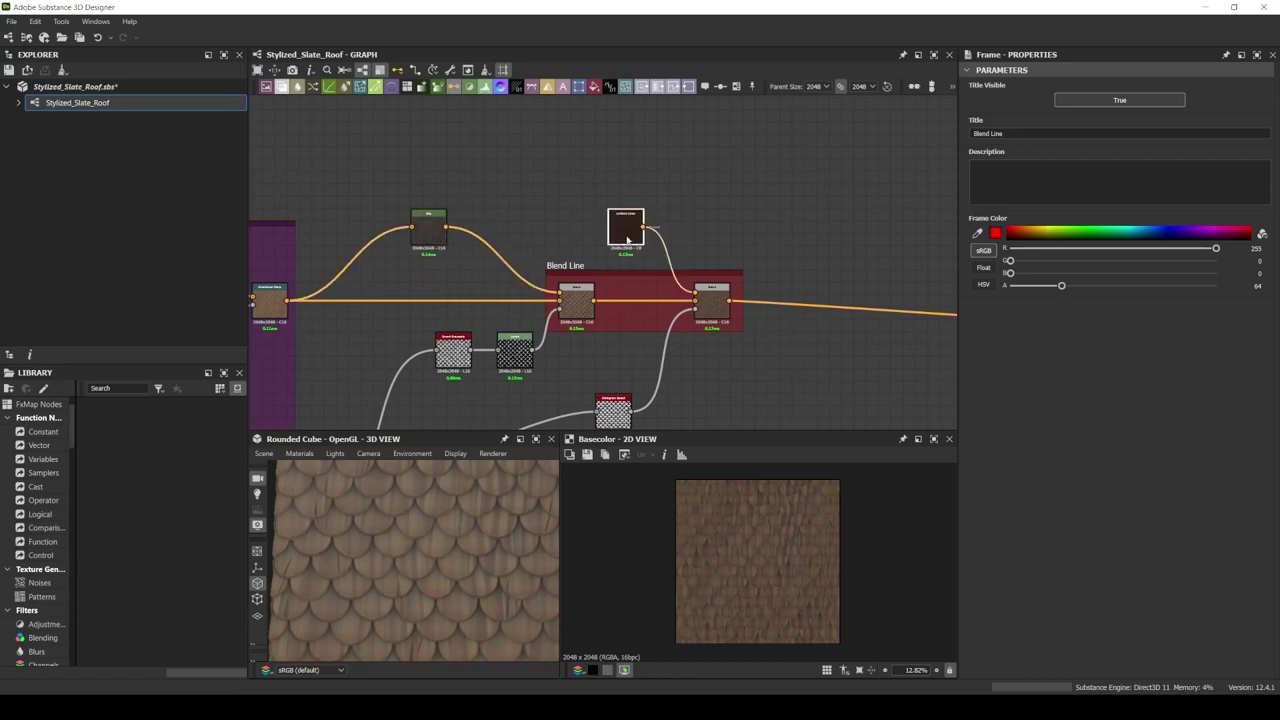
middle_drag(641, 304, 733, 198)
double_click(397, 392)
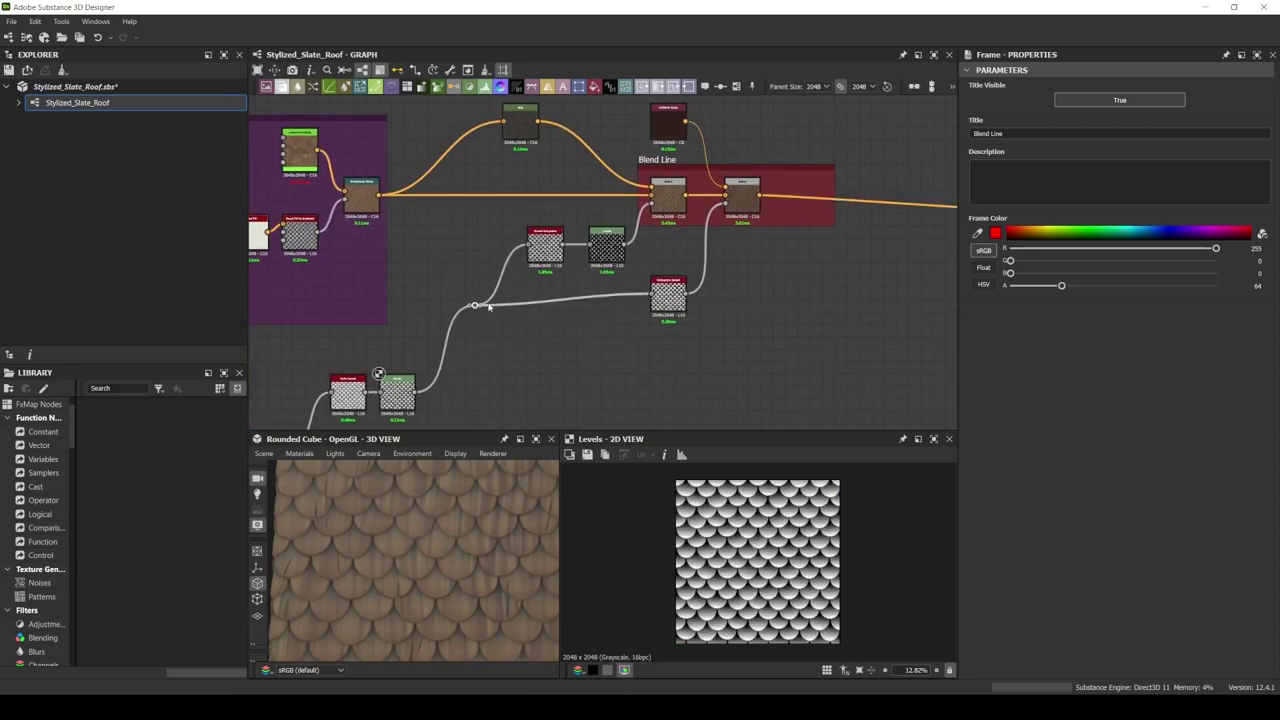
middle_drag(634, 421, 565, 284)
scroll(565, 284, down, 1)
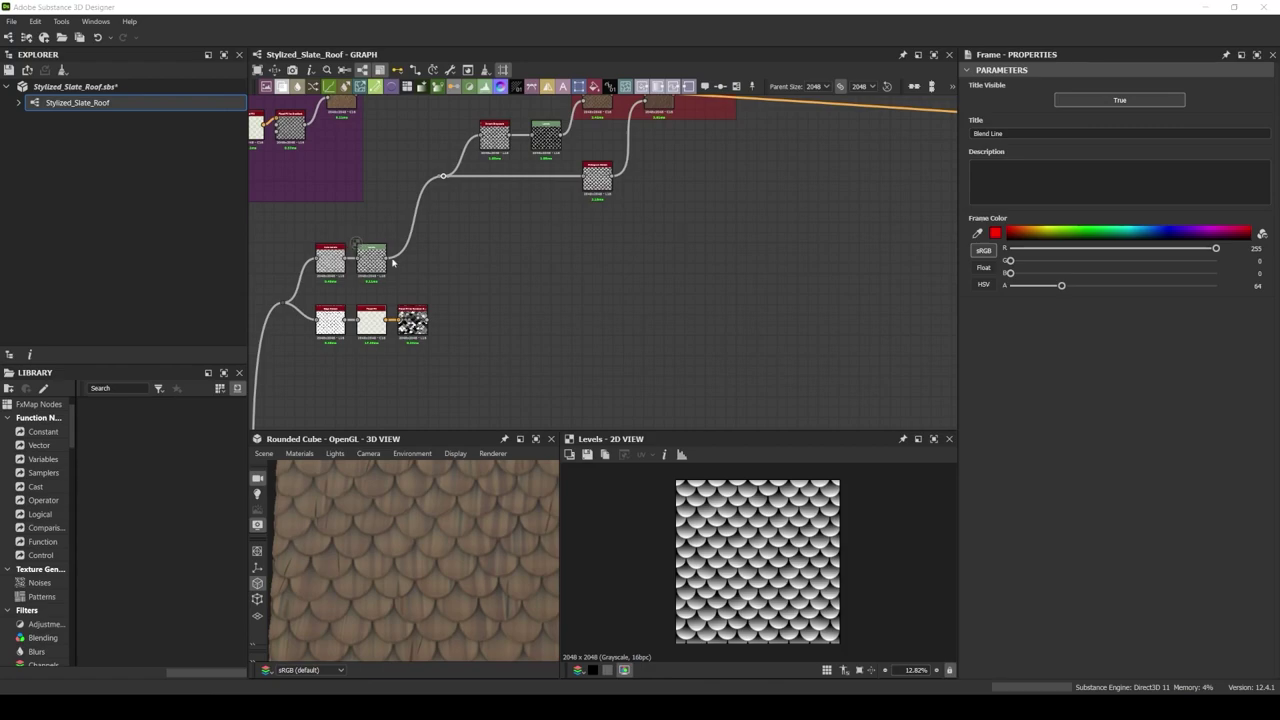
Chain Clouds 2 into Blur HQ Grayscale and a Histogram Select with lowered position
key(space)
click(600, 243)
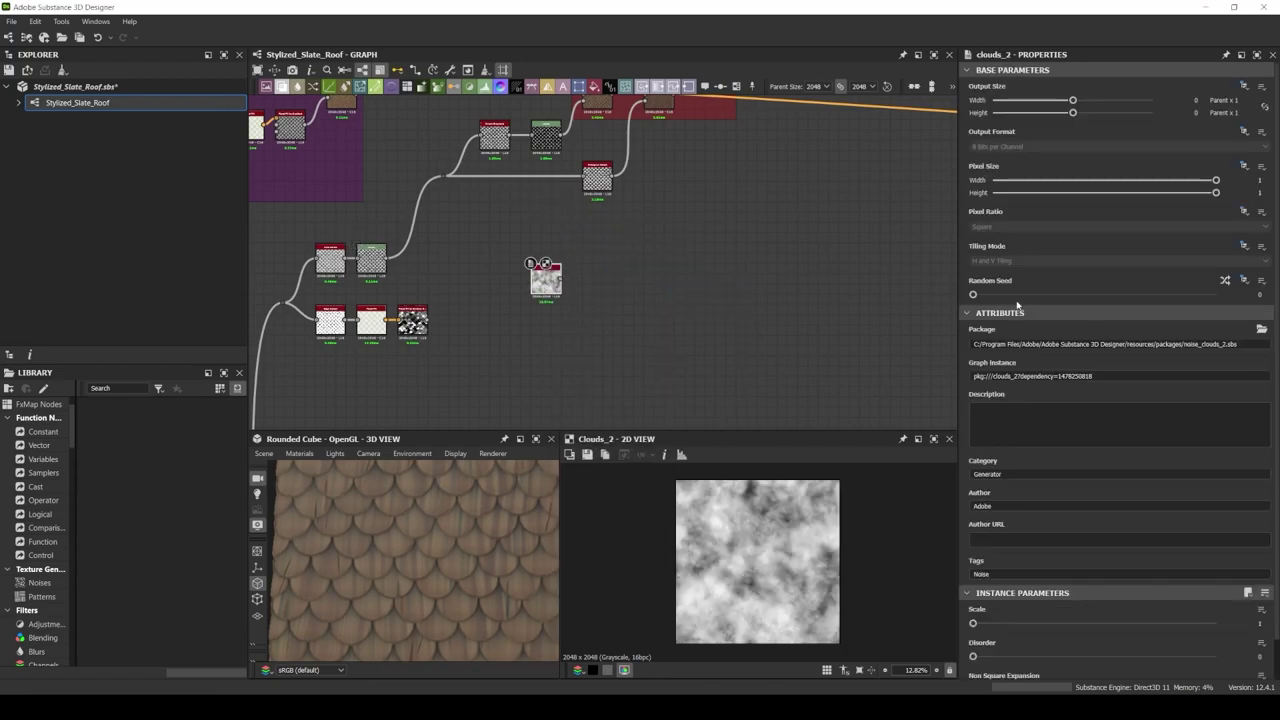
key(space)
click(620, 290)
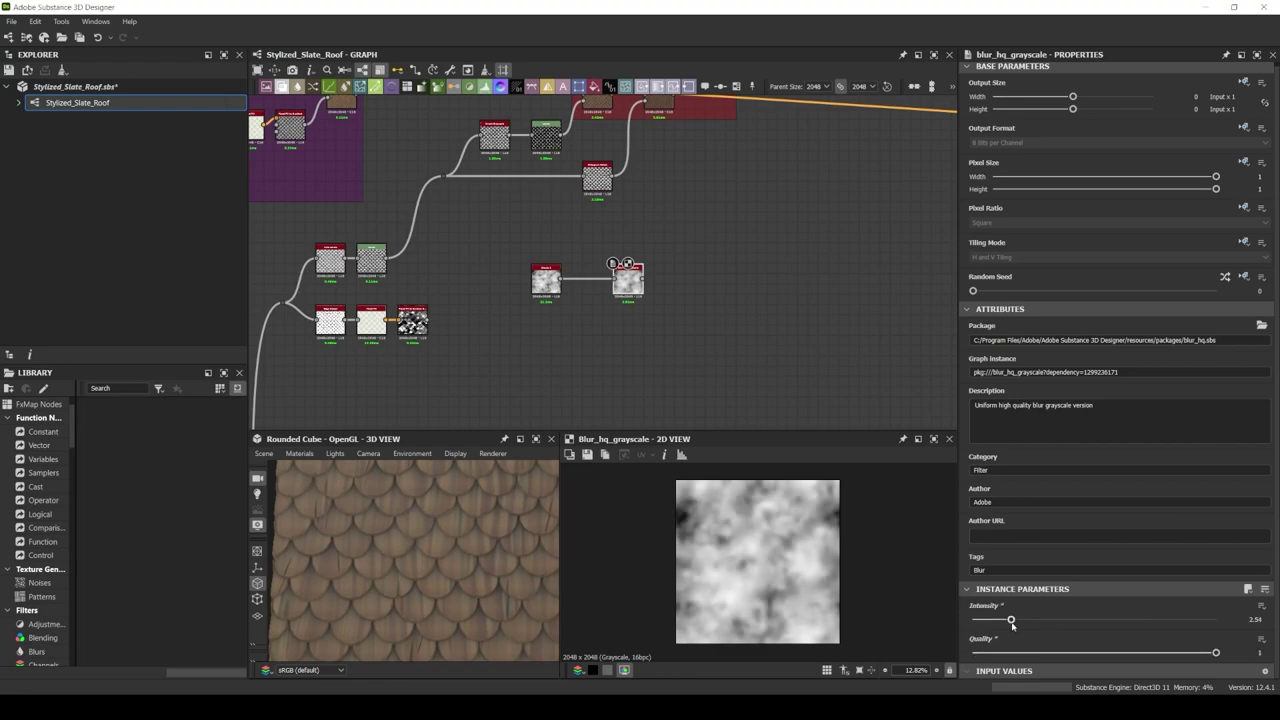
key(space)
click(650, 312)
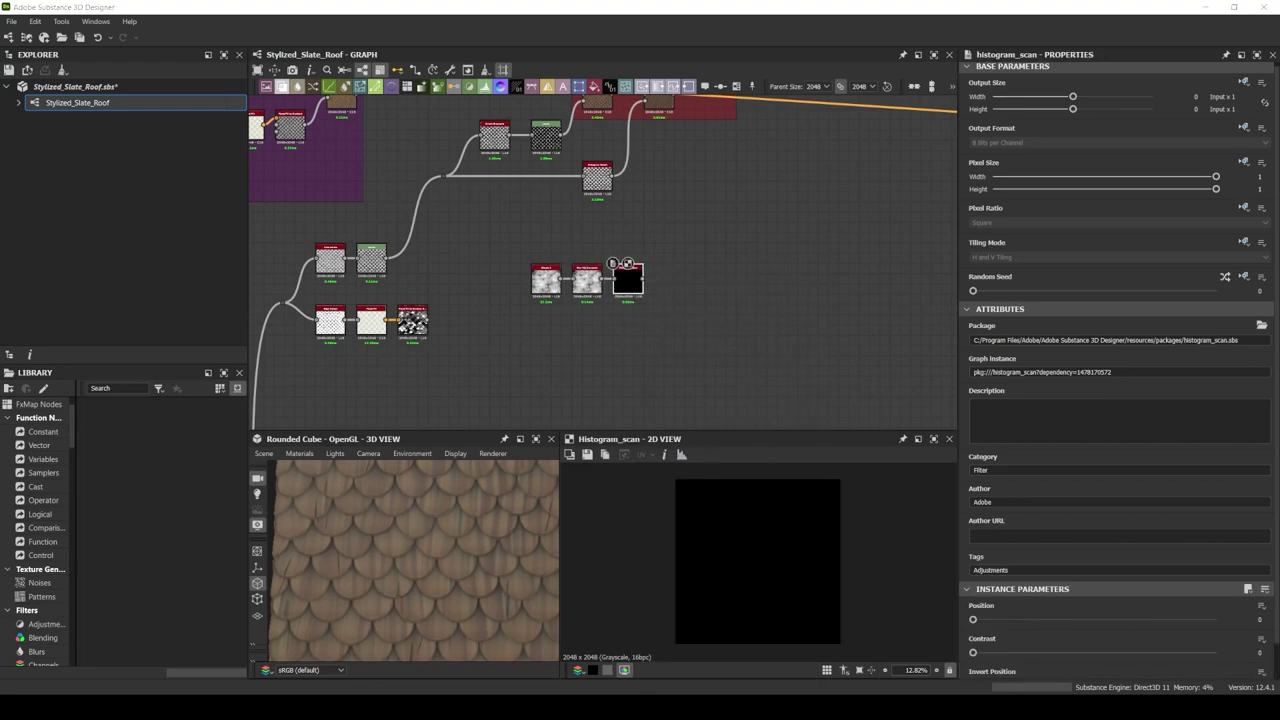
scroll(627, 263, up, 5)
key(Delete)
key(space)
click(650, 289)
scroll(1100, 500, down, 1)
drag(1094, 588, 1036, 588)
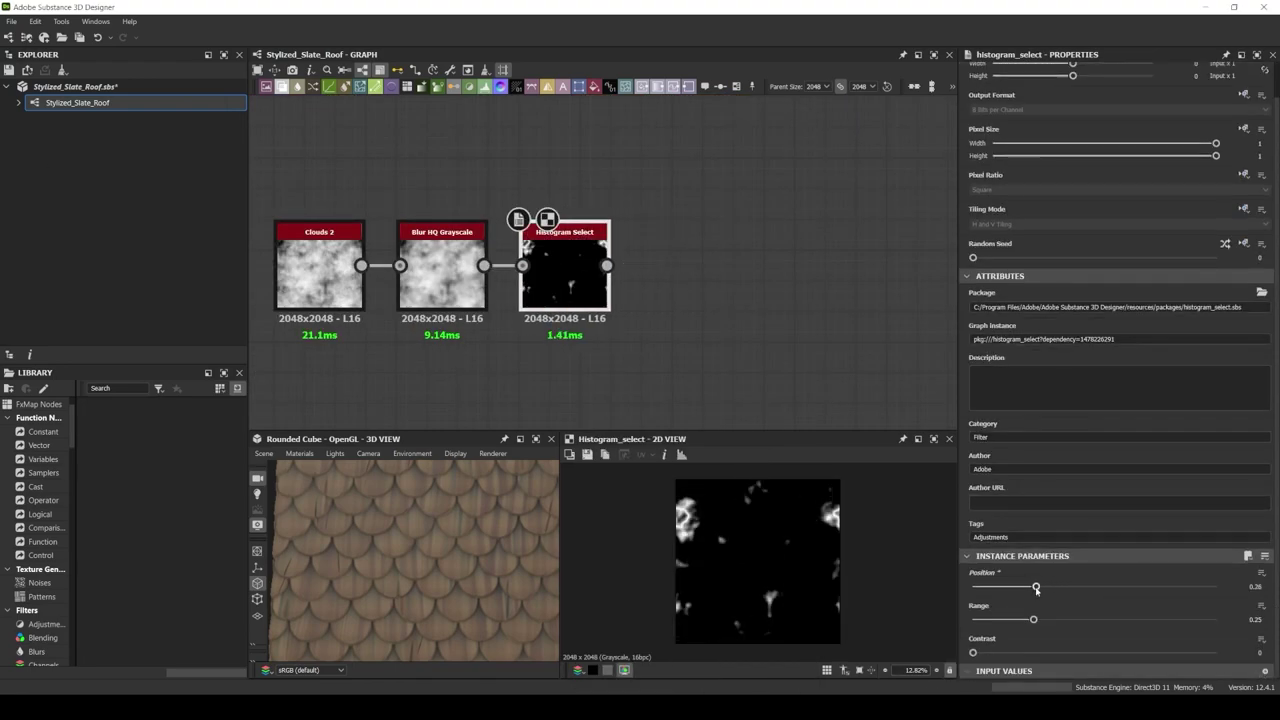
scroll(640, 208, down, 4)
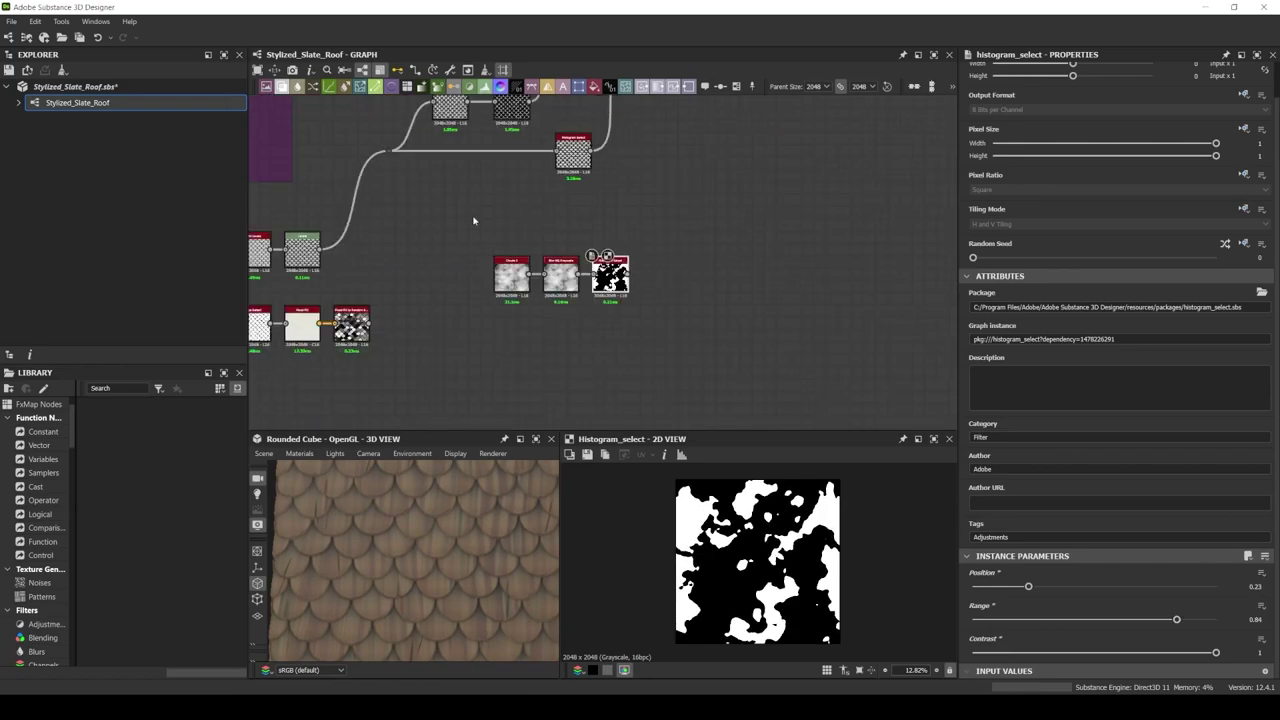
Add a Directional Warp driven by a Levels of the Tile Sampler pattern, adjusting its angle
key(space)
text(dir)
click(700, 266)
scroll(696, 240, down, 2)
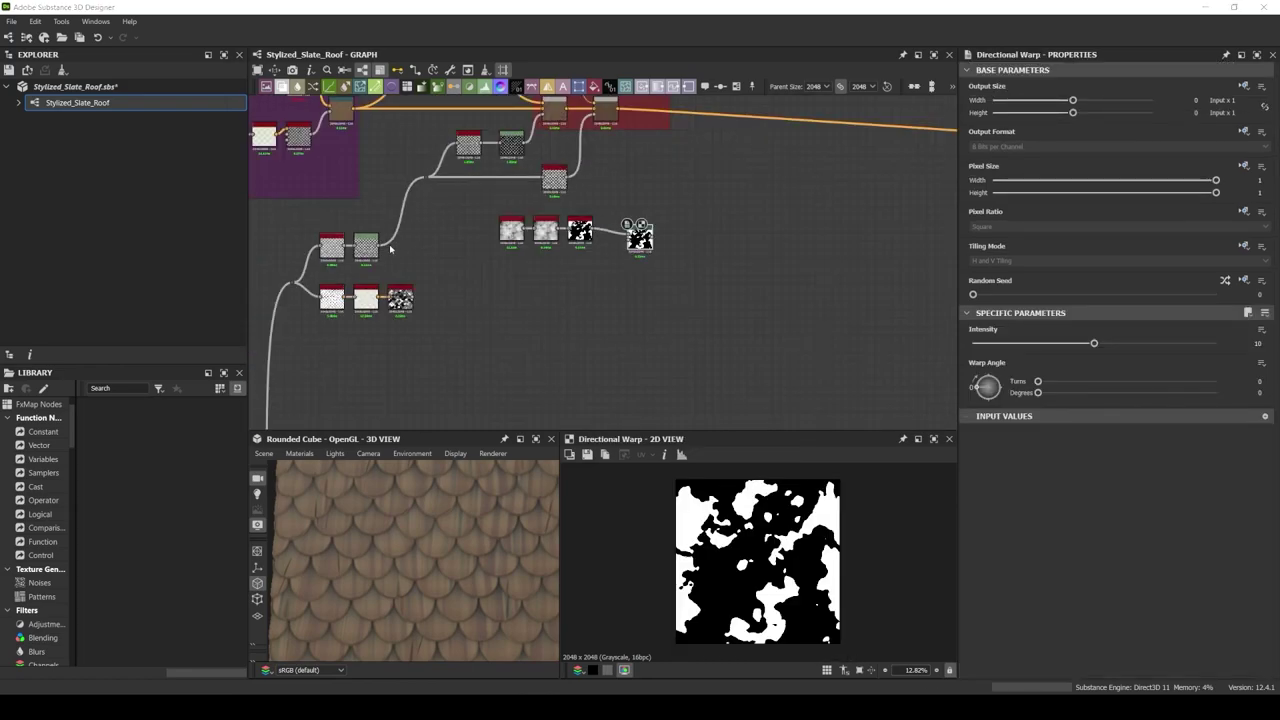
drag(389, 244, 641, 290)
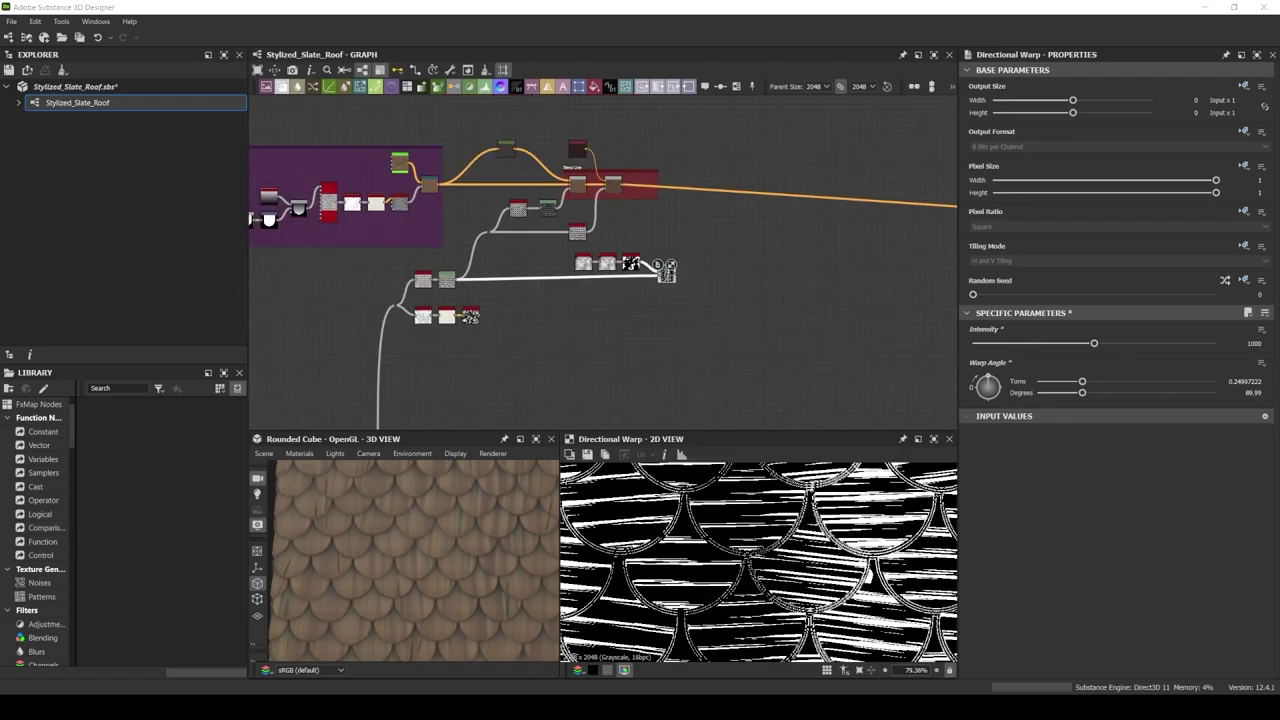
scroll(667, 270, up, 2)
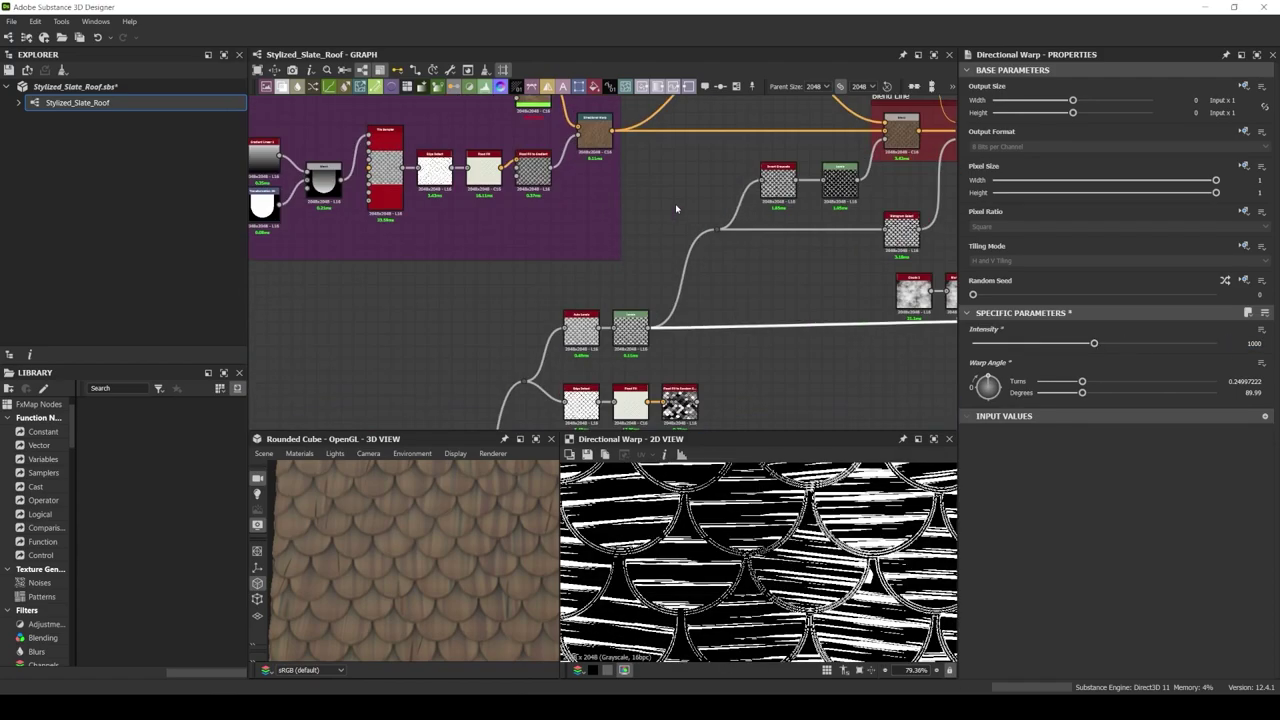
drag(288, 215, 400, 309)
click(404, 305)
drag(521, 358, 527, 302)
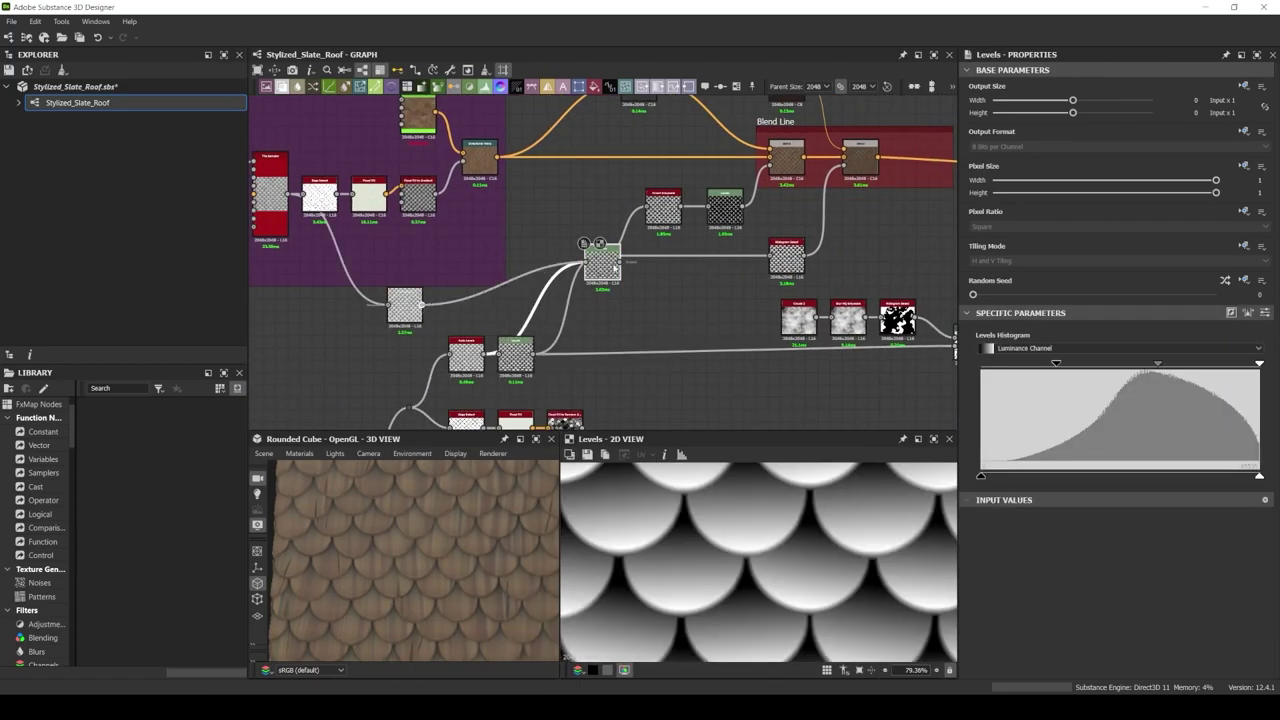
middle_drag(700, 380, 640, 367)
double_click(907, 312)
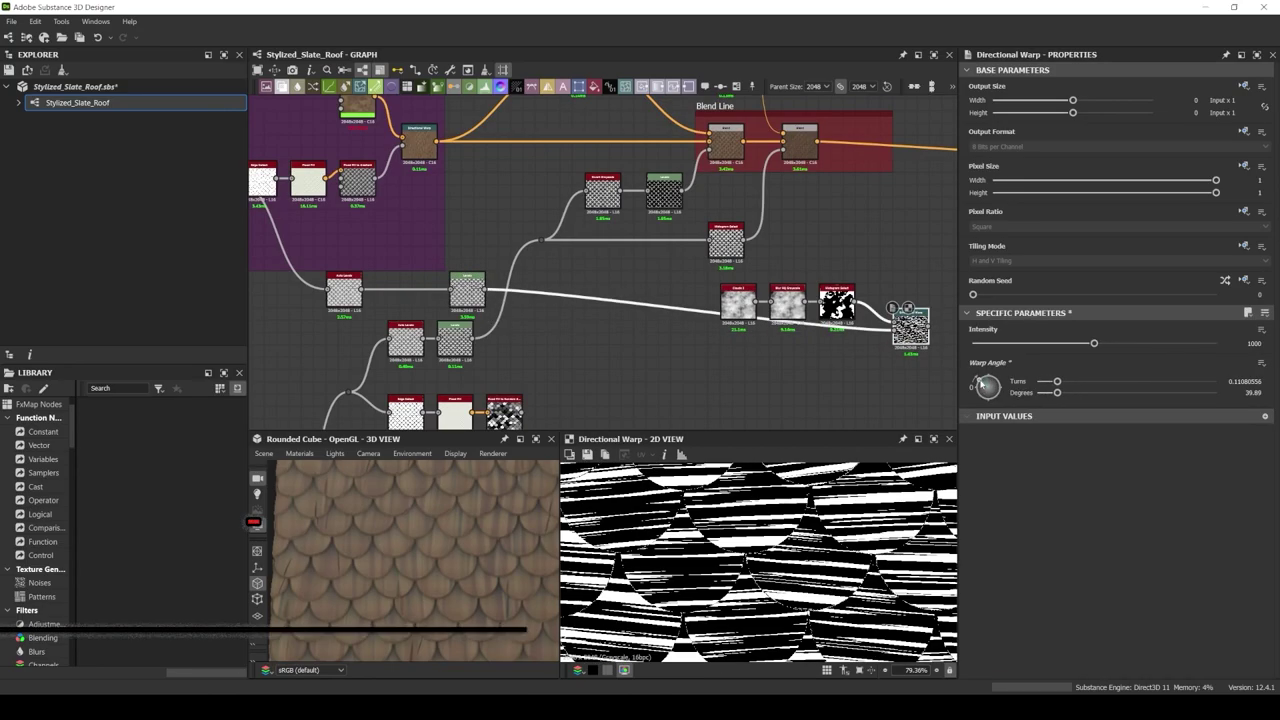
drag(987, 387, 979, 389)
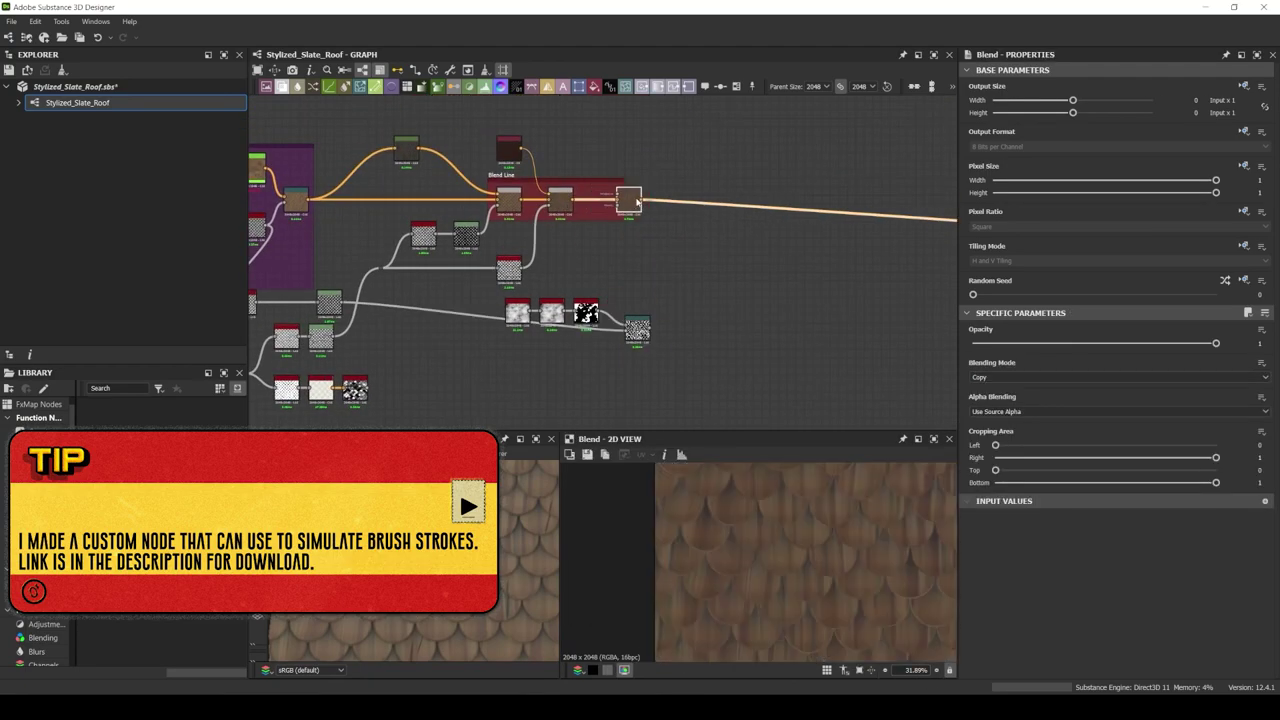
Zoom in on the blend chain and select the dark Uniform Color node
double_click(572, 273)
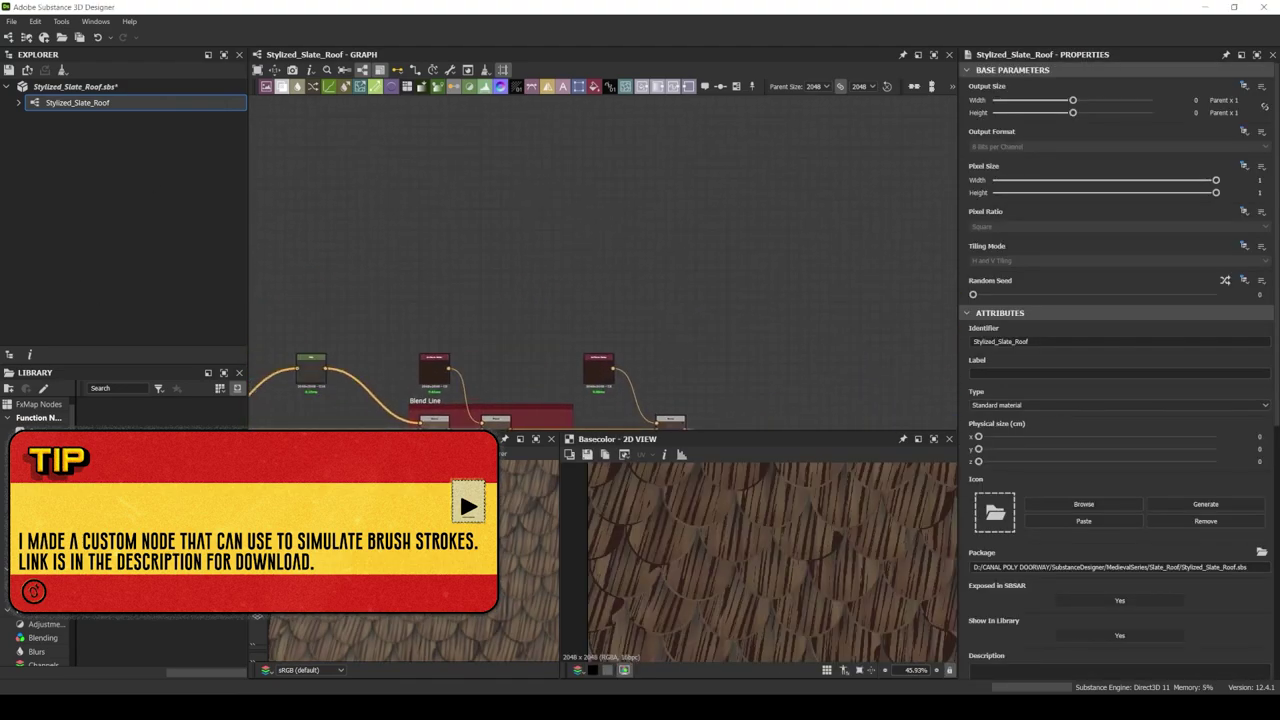
click(586, 281)
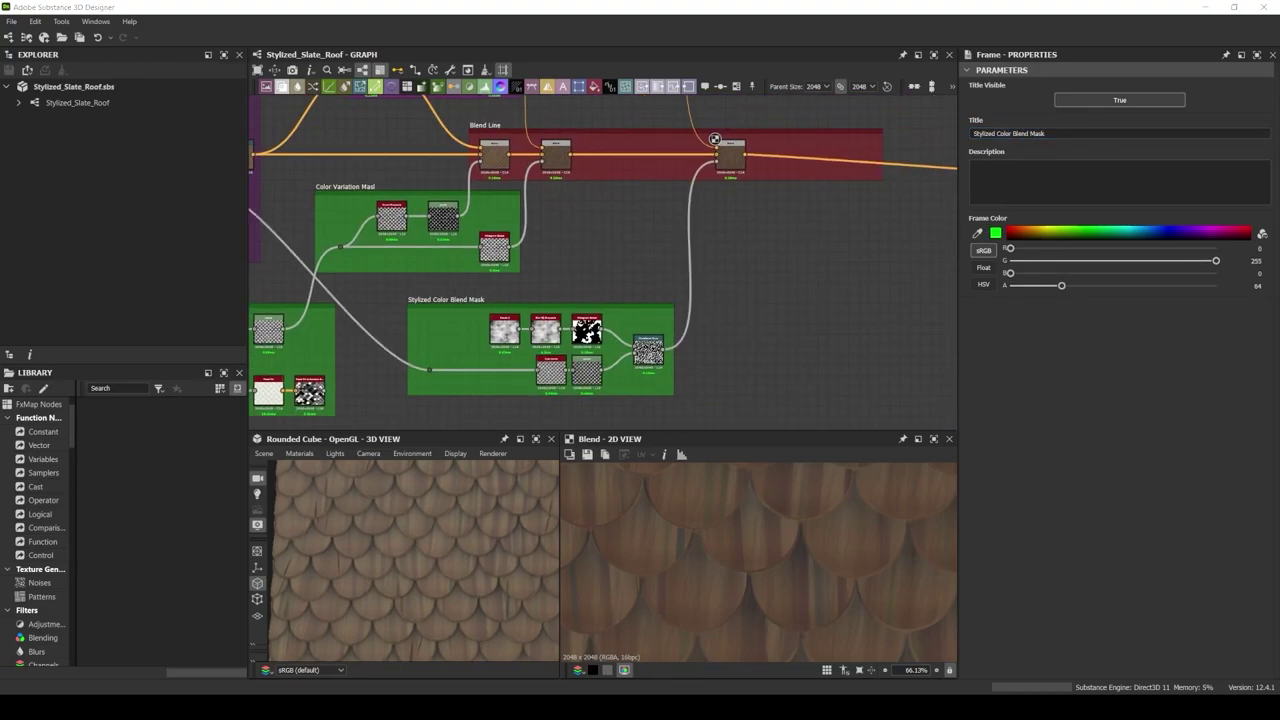
Add Anisotropic Noise with X Amount 1 and Y Amount about 76, feeding a new Blend
key(space)
text(aniso)
key(Return)
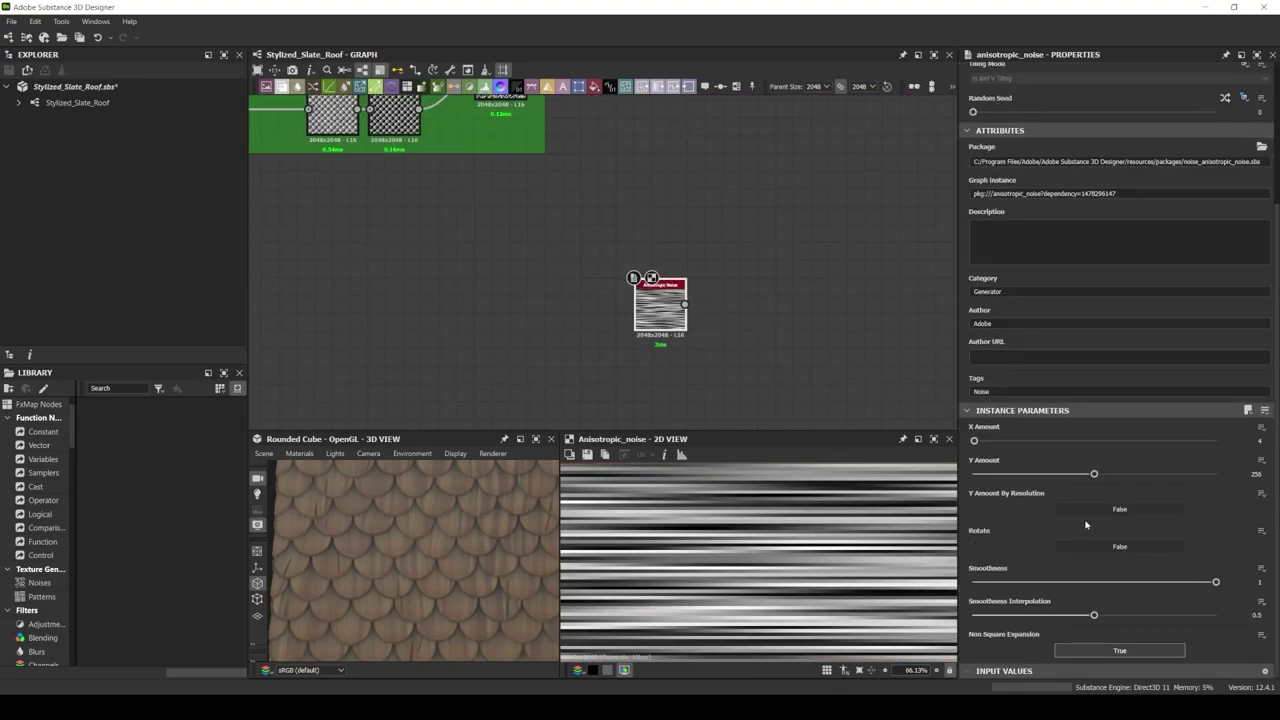
drag(974, 441, 970, 441)
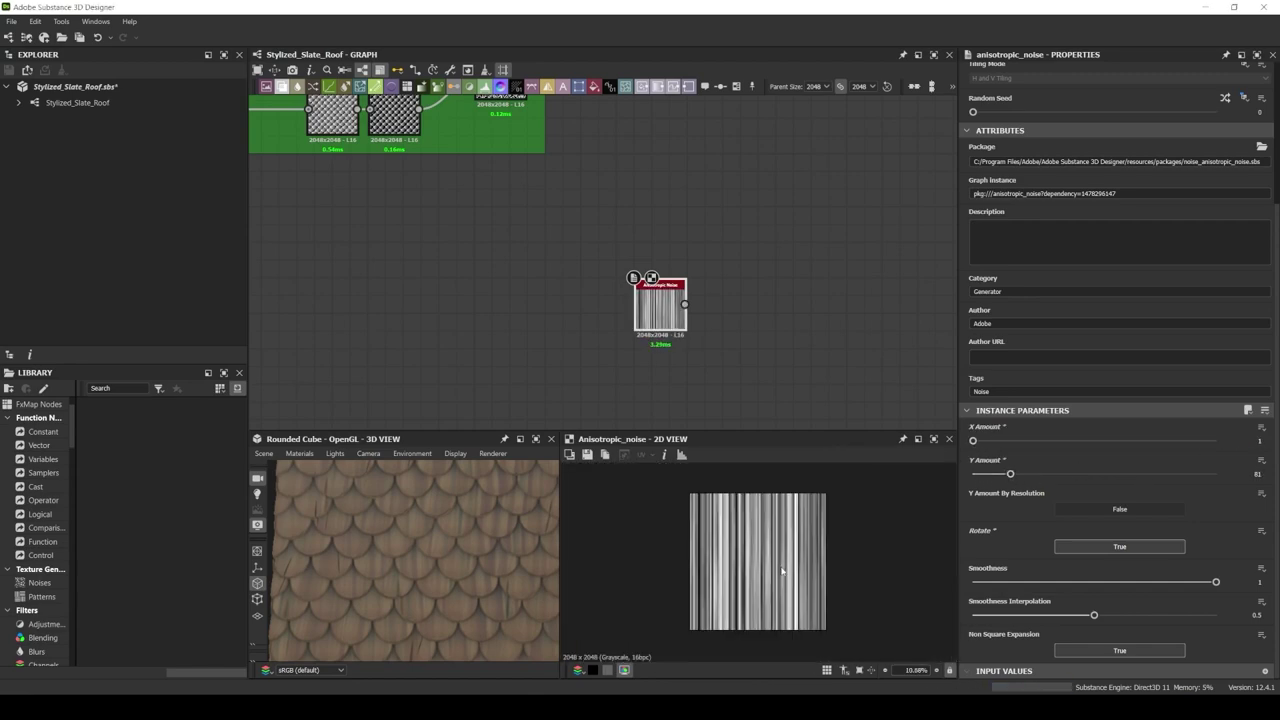
drag(1094, 473, 1009, 476)
drag(686, 304, 748, 278)
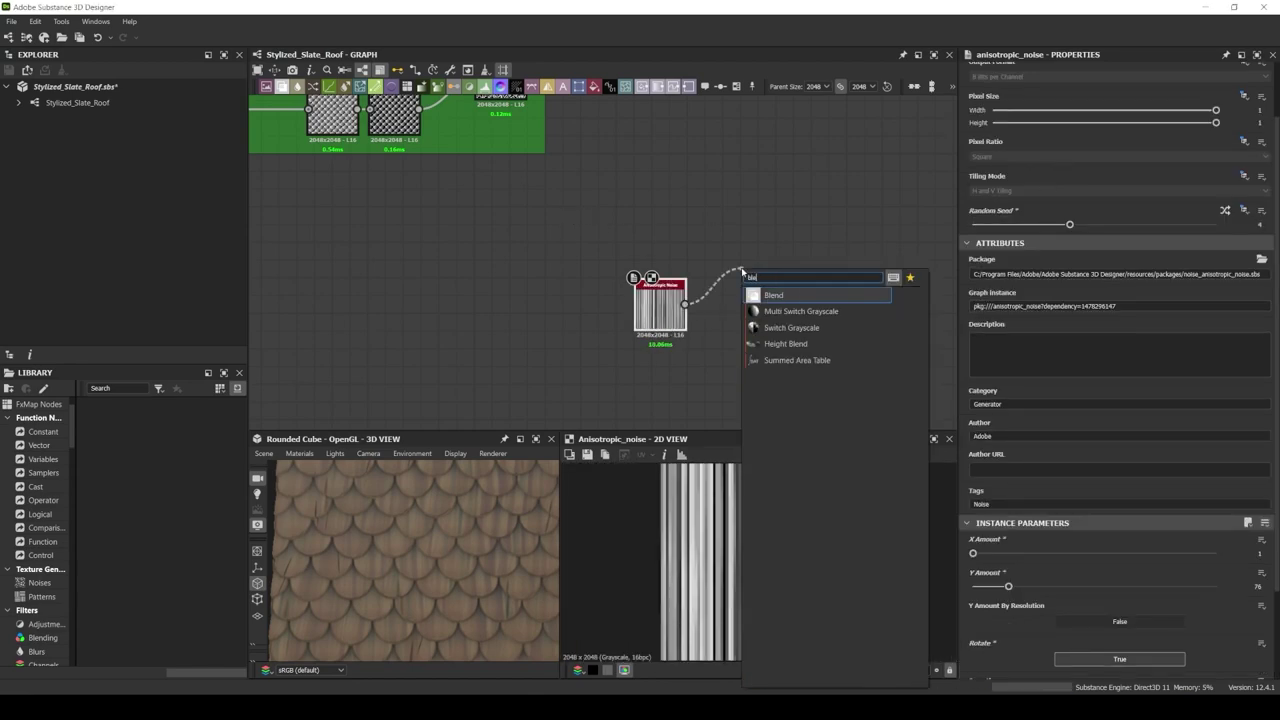
click(770, 291)
Add Gradient Linear 1 and a Histogram Select at position about 0.13 with wider range
key(space)
text(grad)
key(Return)
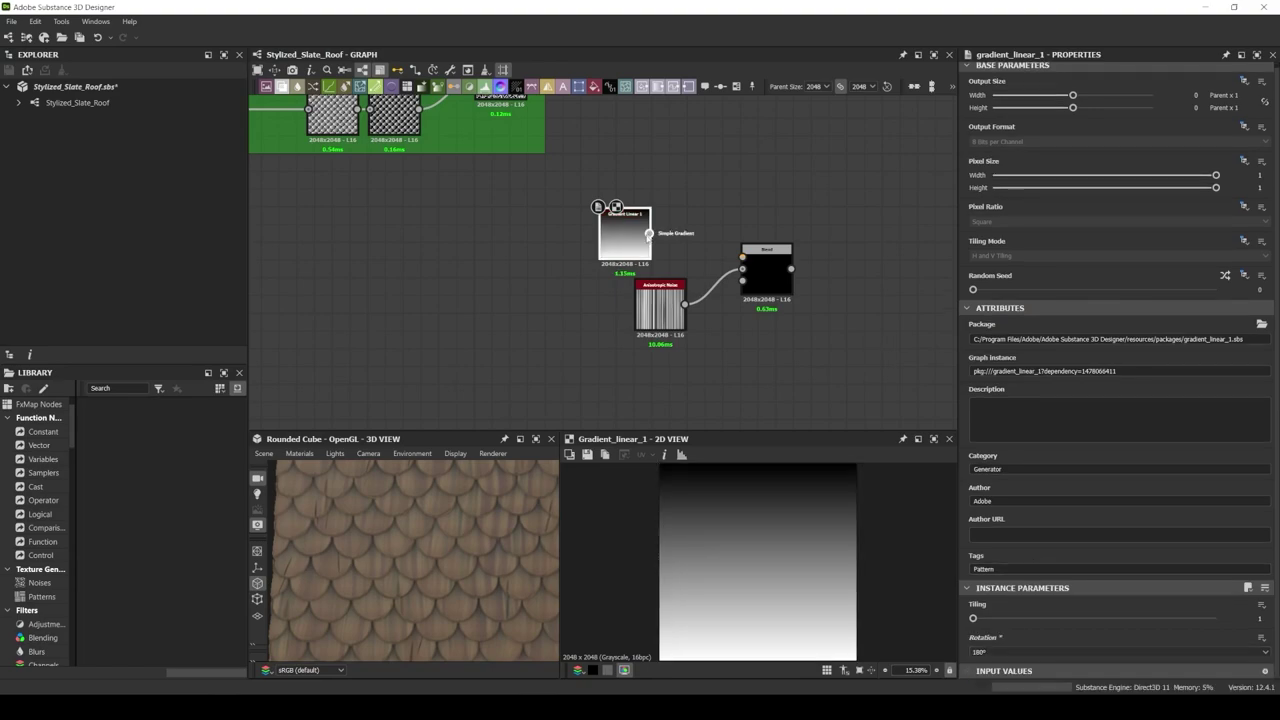
key(space)
text(hist)
key(Return)
drag(1095, 618, 1004, 618)
drag(1097, 651, 1108, 651)
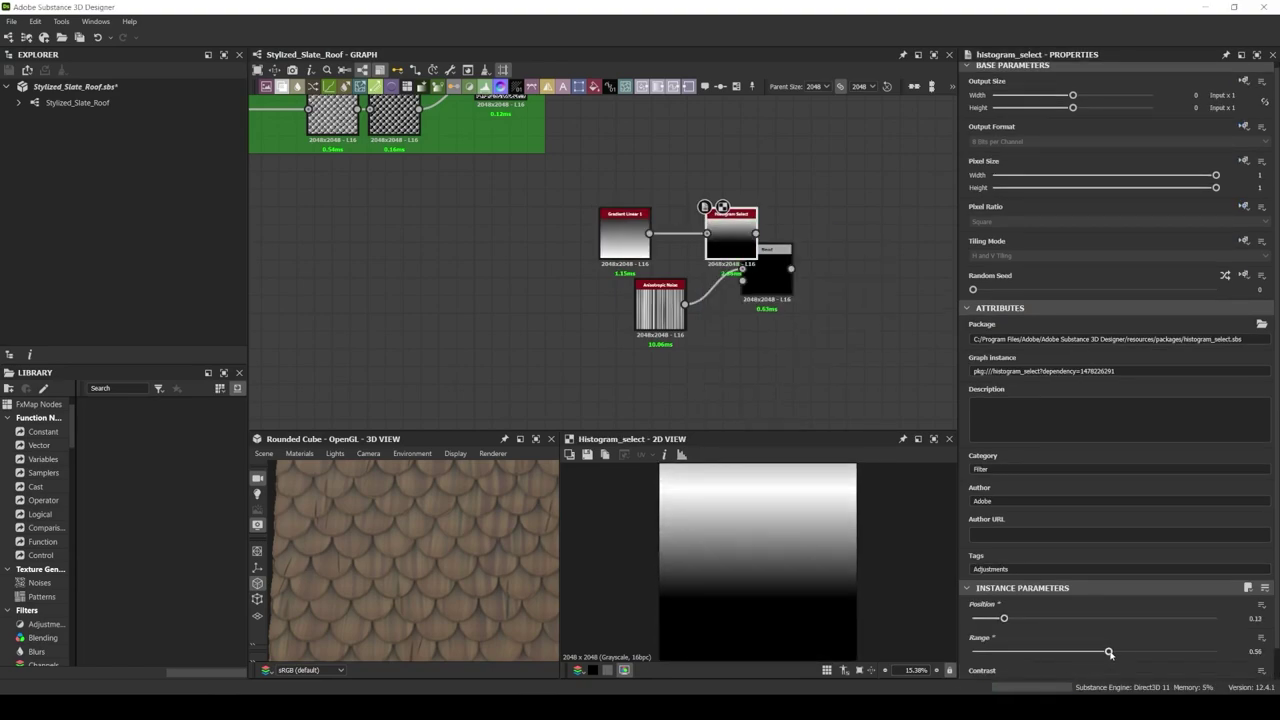
Wire Histogram Select into the Blend and set its mode to Add (Linear Dodge)
click(625, 235)
drag(625, 230, 588, 230)
drag(731, 225, 660, 225)
drag(766, 262, 730, 262)
click(730, 262)
click(1117, 377)
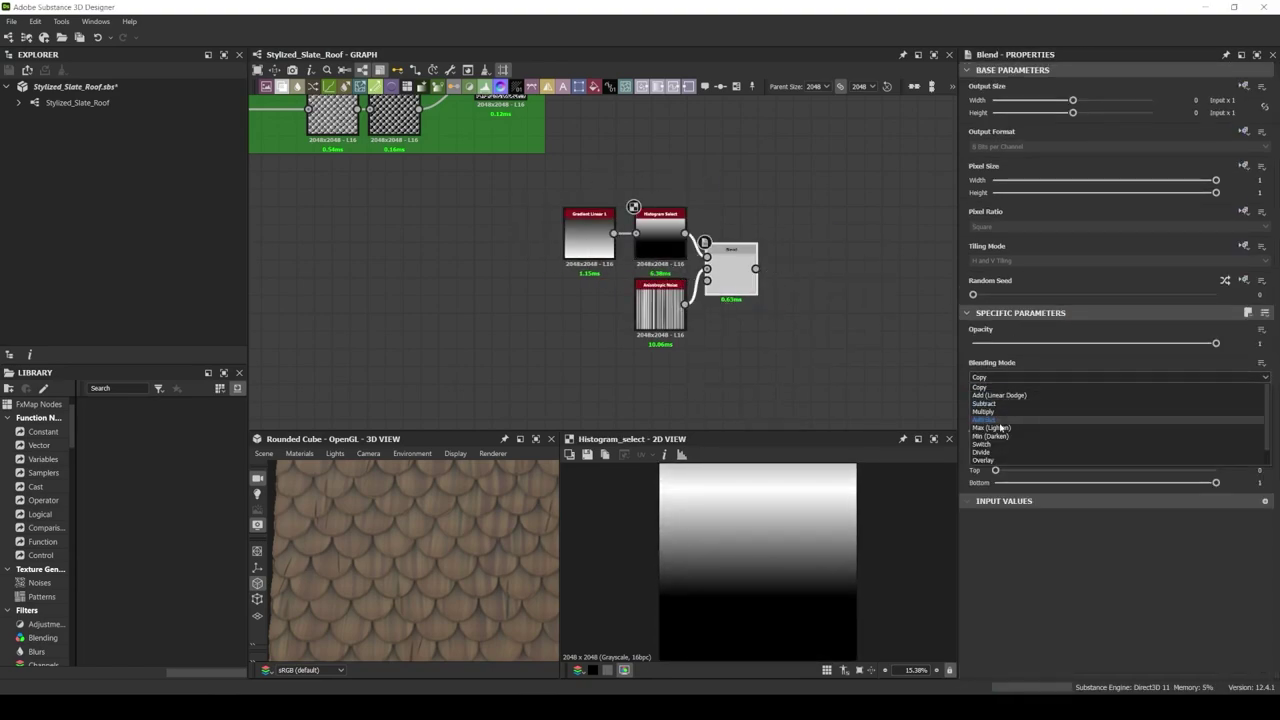
click(1000, 395)
Append Invert Grayscale, Transformation 2D and Blur HQ Grayscale after the blend
key(space)
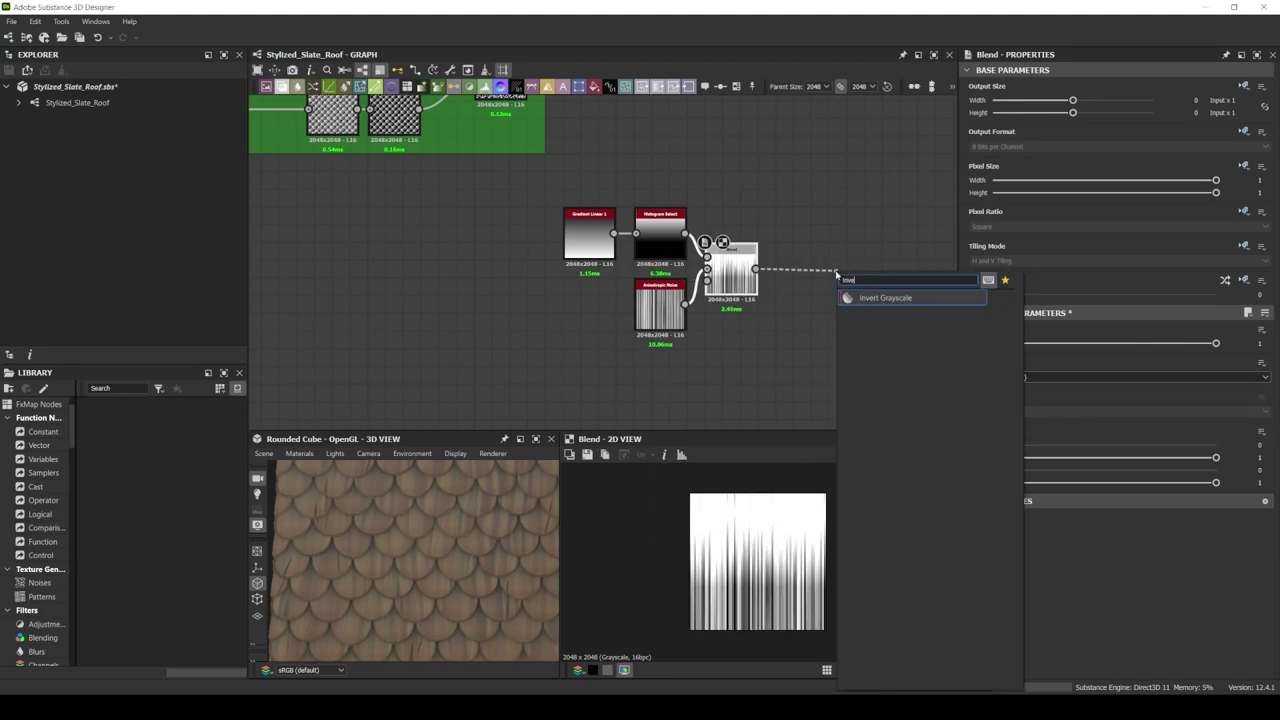
text(invert)
key(Return)
key(space)
text(transf)
key(Return)
key(space)
text(blur hq)
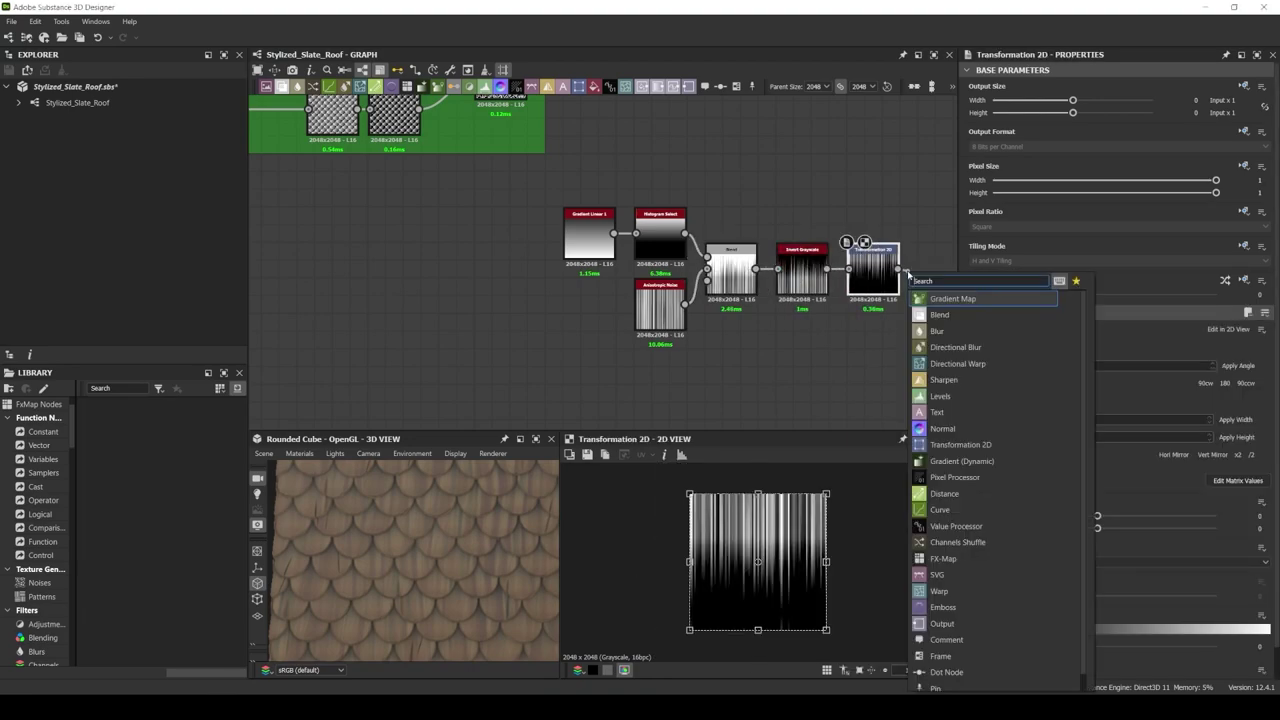
key(Return)
middle_drag(905, 275, 589, 243)
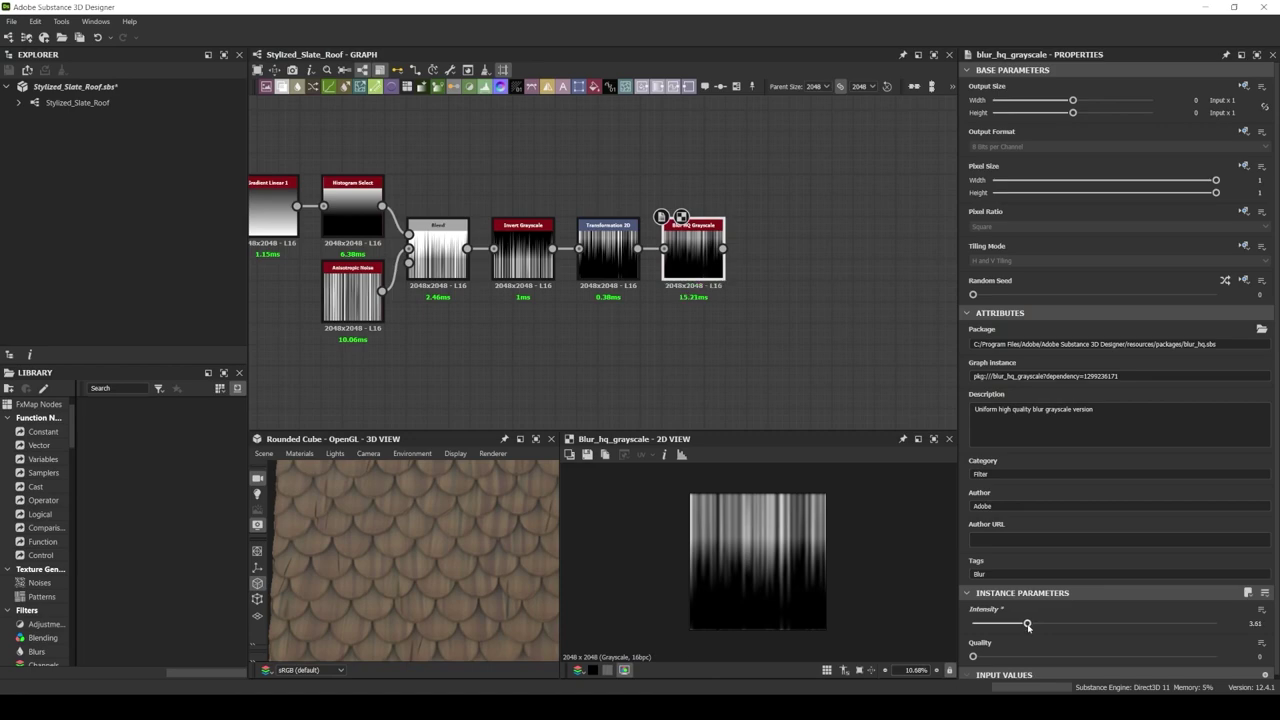
click(608, 250)
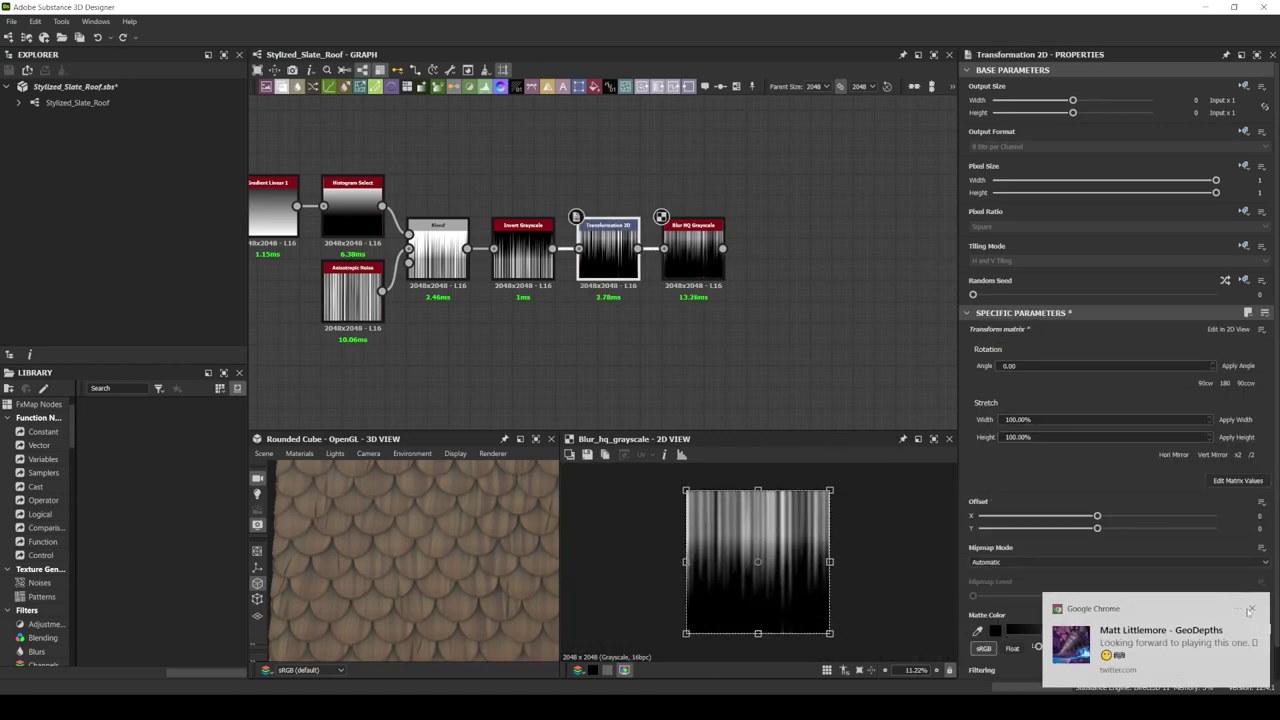
click(670, 250)
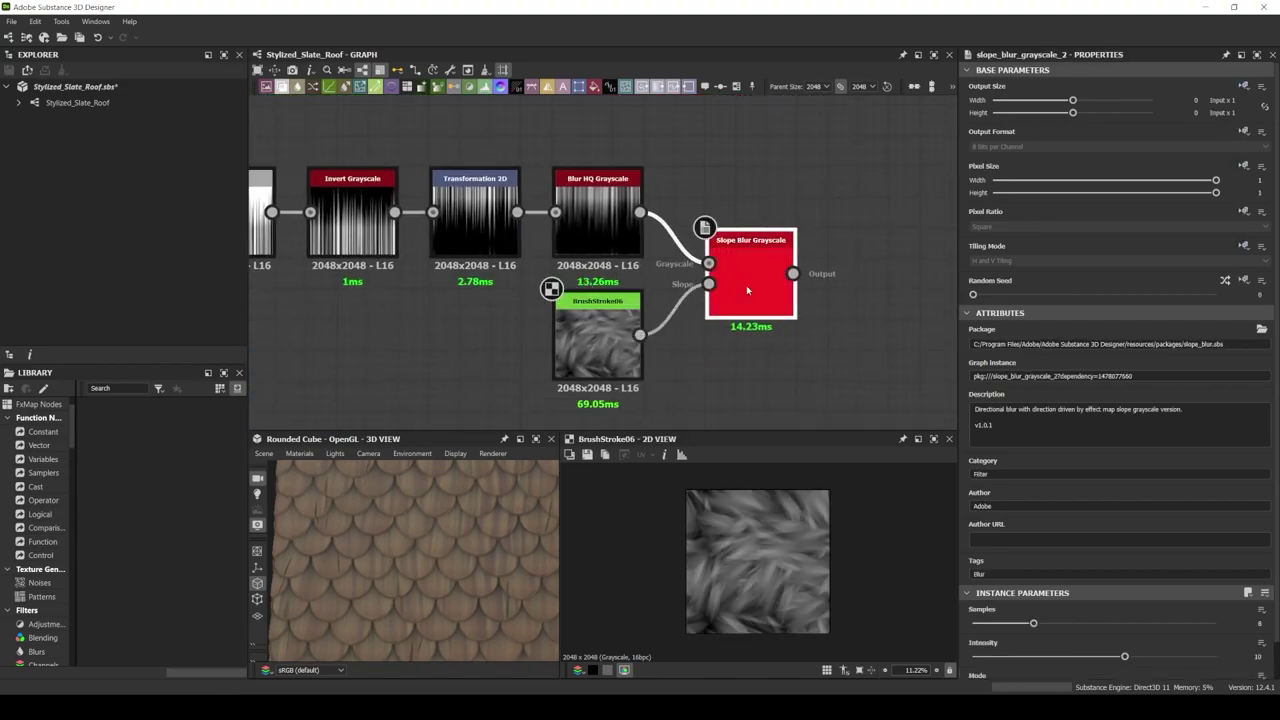
Tune the Slope Blur Grayscale settings and add a Levels node after it
double_click(747, 290)
drag(1033, 623, 1215, 623)
scroll(1100, 620, down, 1)
drag(1124, 618, 1012, 618)
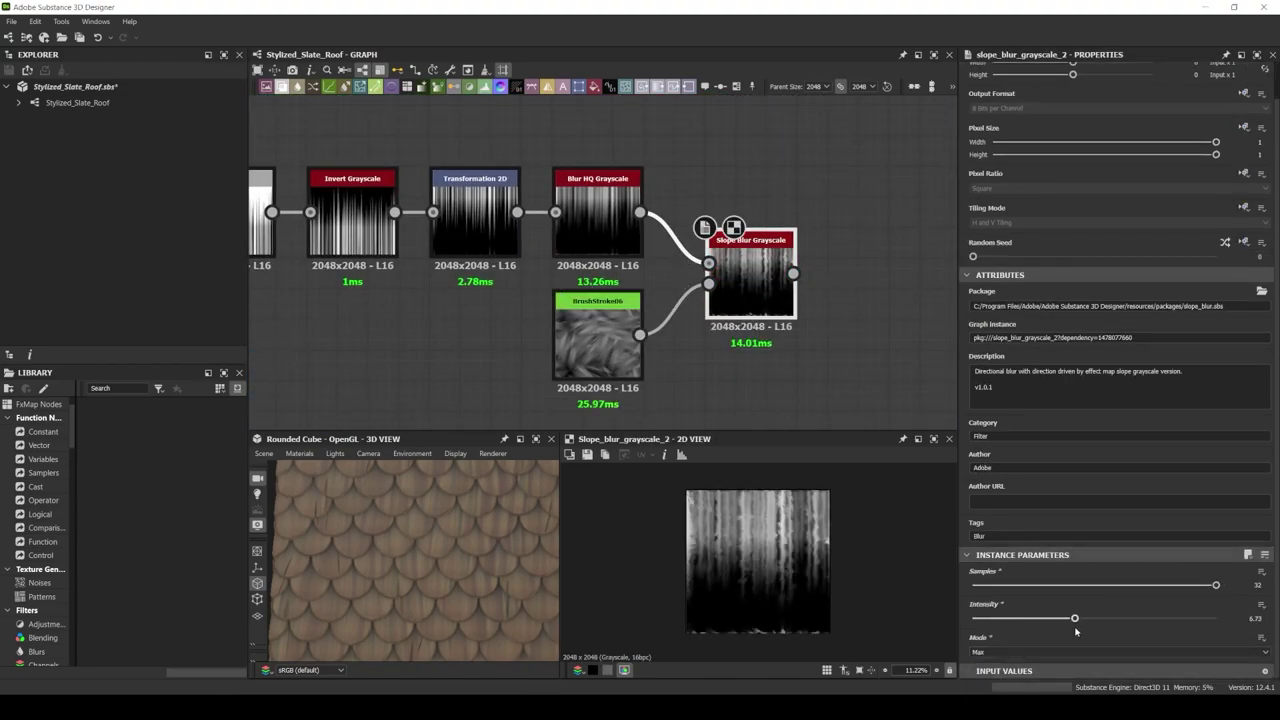
text(le)
key(Return)
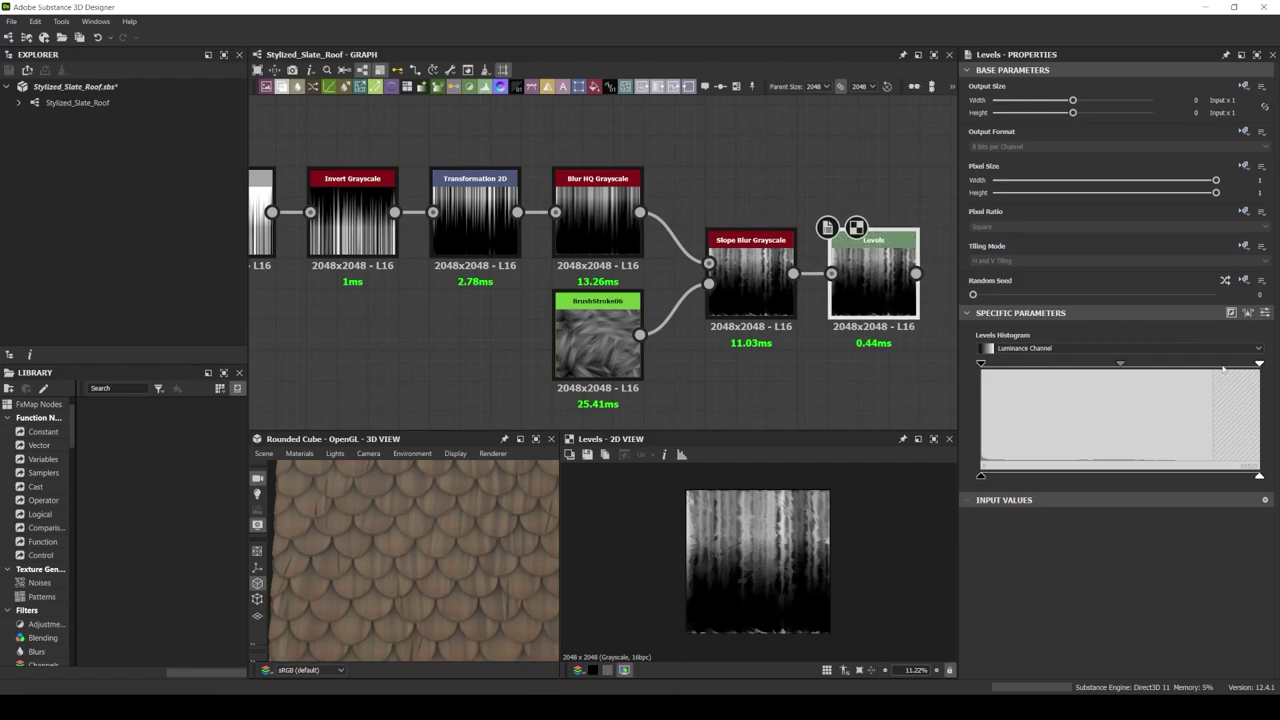
Add a Shape node and Multiply-blend it with the Levels output
scroll(766, 211, down, 2)
scroll(600, 240, down, 2)
key(space)
text(shape)
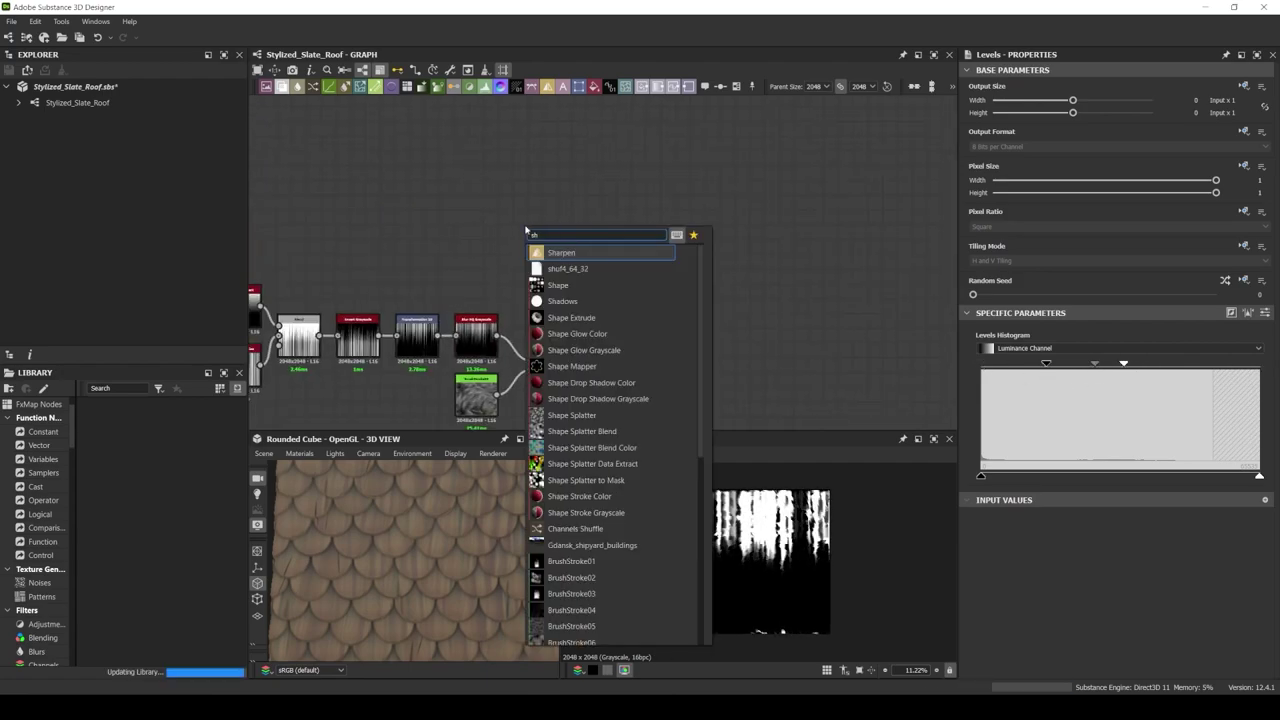
key(Return)
key(space)
text(blend)
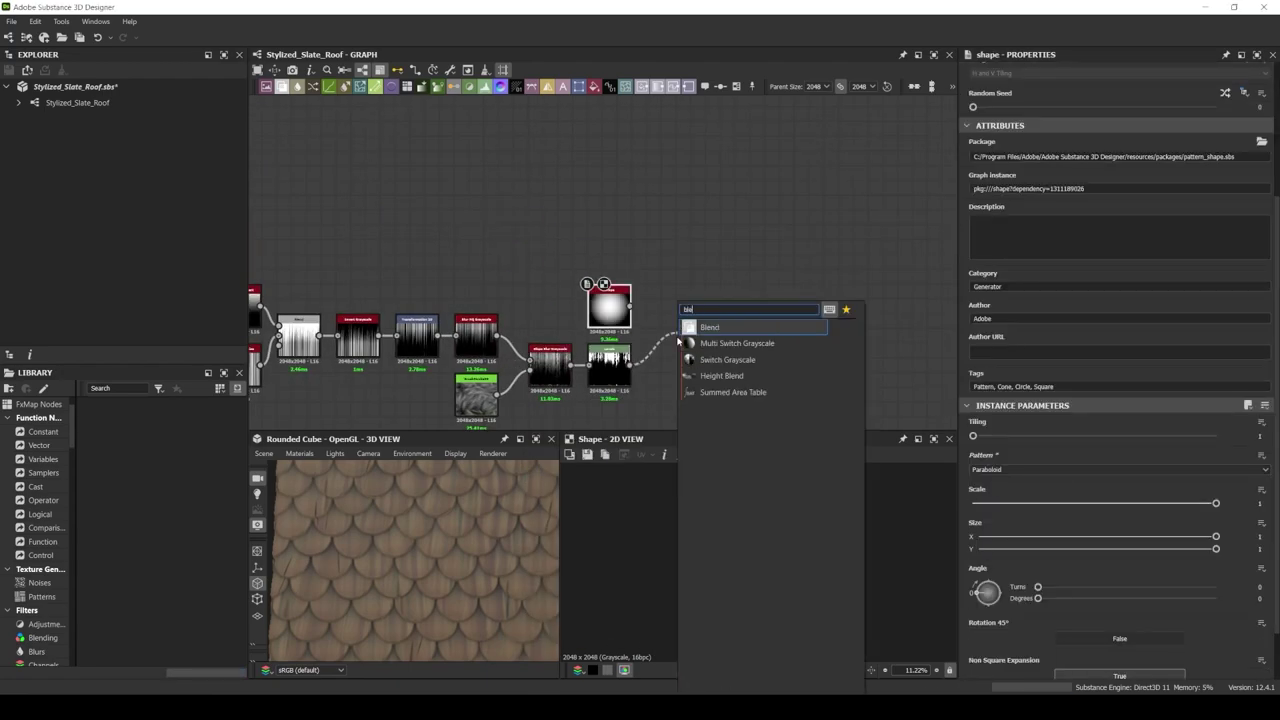
key(Return)
scroll(748, 310, up, 2)
scroll(748, 310, down, 4)
scroll(748, 310, down, 2)
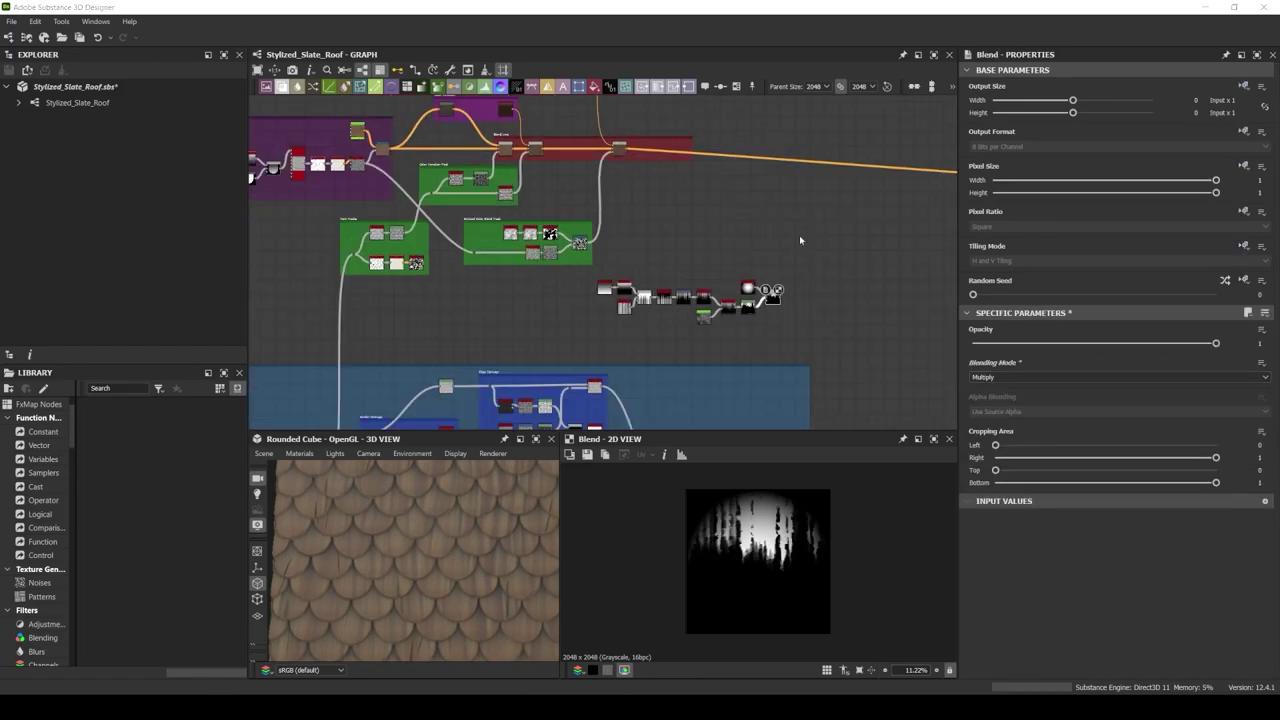
scroll(790, 300, up, 4)
Feed the masked streaks into a new Tile Sampler and set its scale to 2.65
key(space)
text(tile sampler)
key(Return)
scroll(920, 330, up, 2)
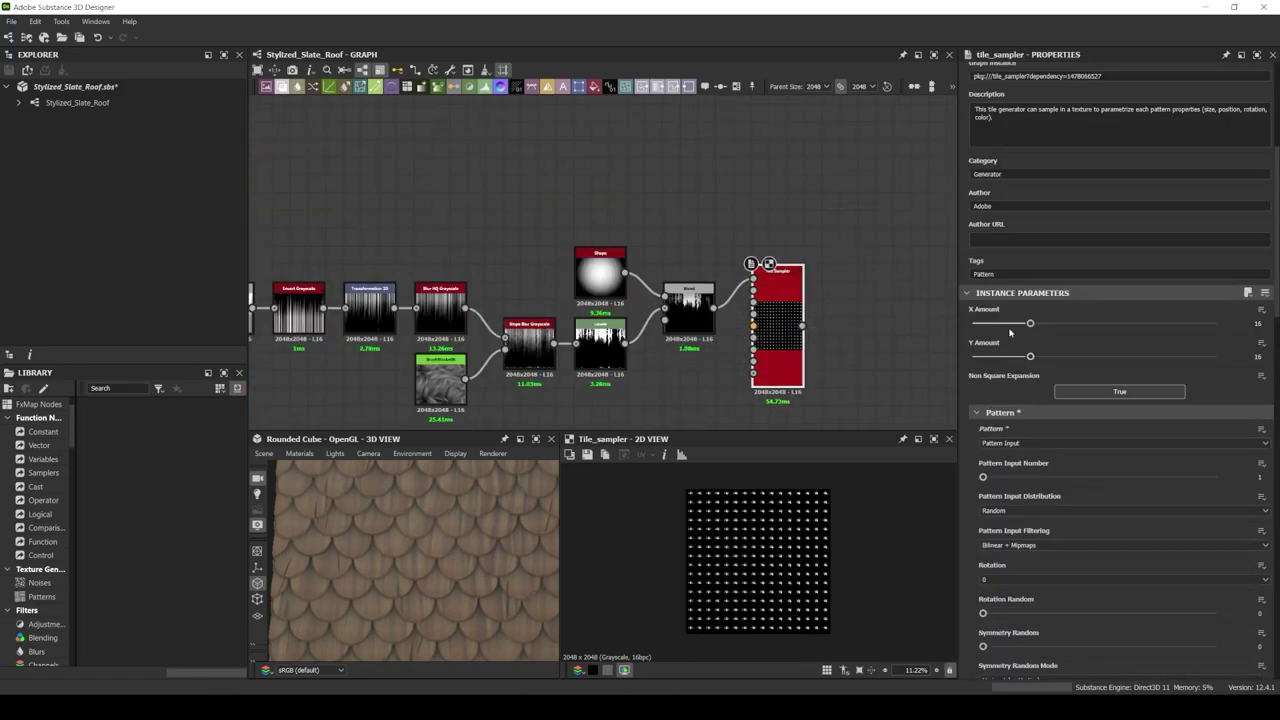
scroll(1000, 400, down, 5)
drag(1006, 480, 1044, 480)
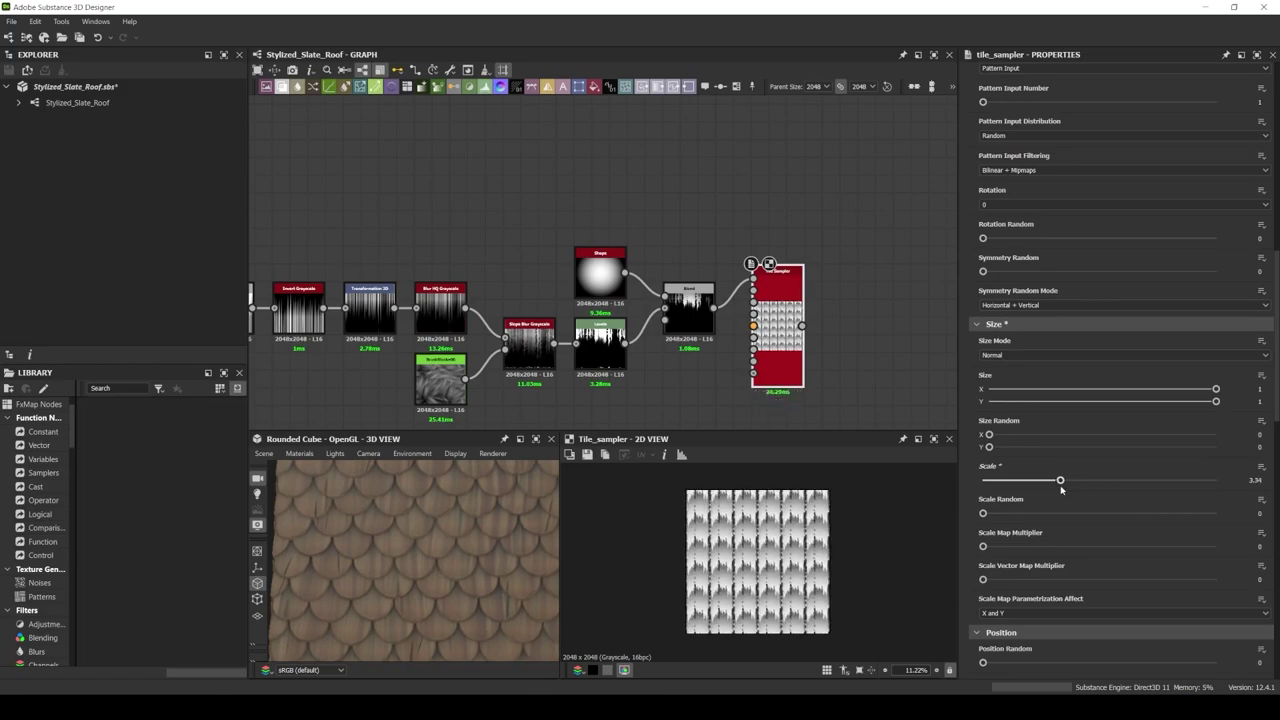
drag(983, 513, 1048, 513)
scroll(1100, 450, down, 5)
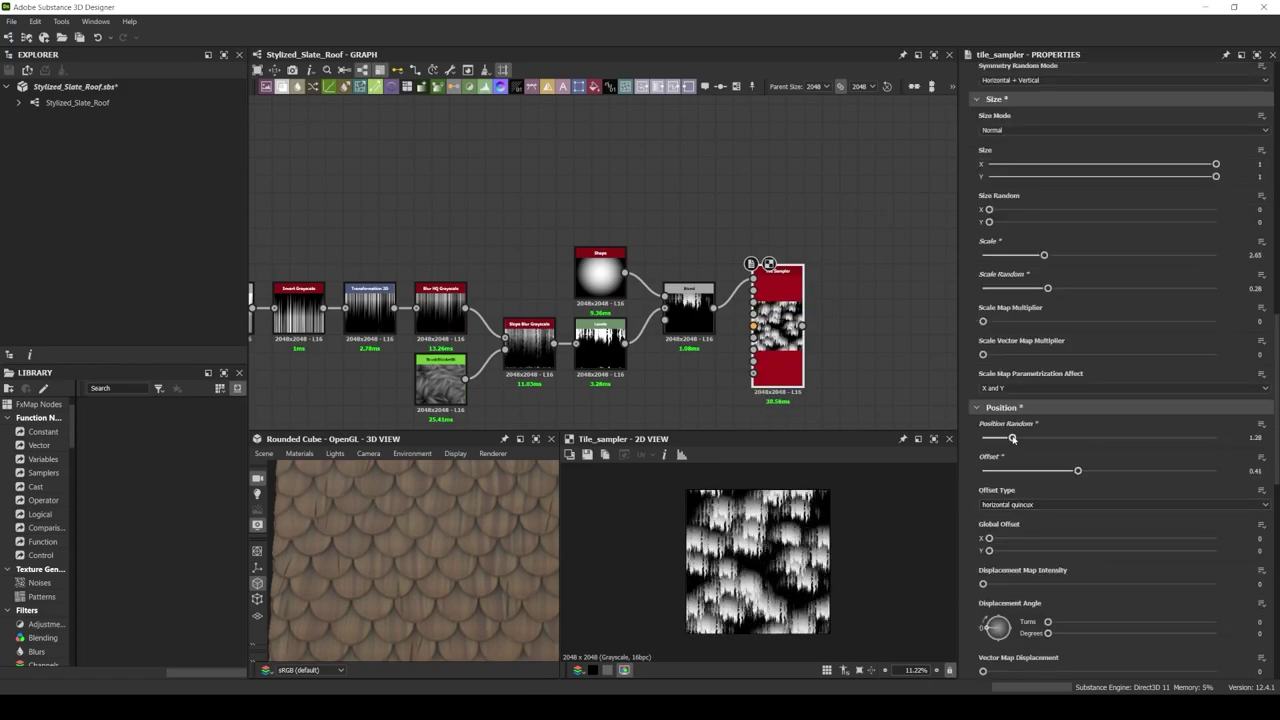
scroll(1100, 400, up, 10)
Set Tile Sampler position random 2.48, adjust offset, and mask random 0.46
drag(983, 282, 987, 282)
scroll(1063, 246, down, 5)
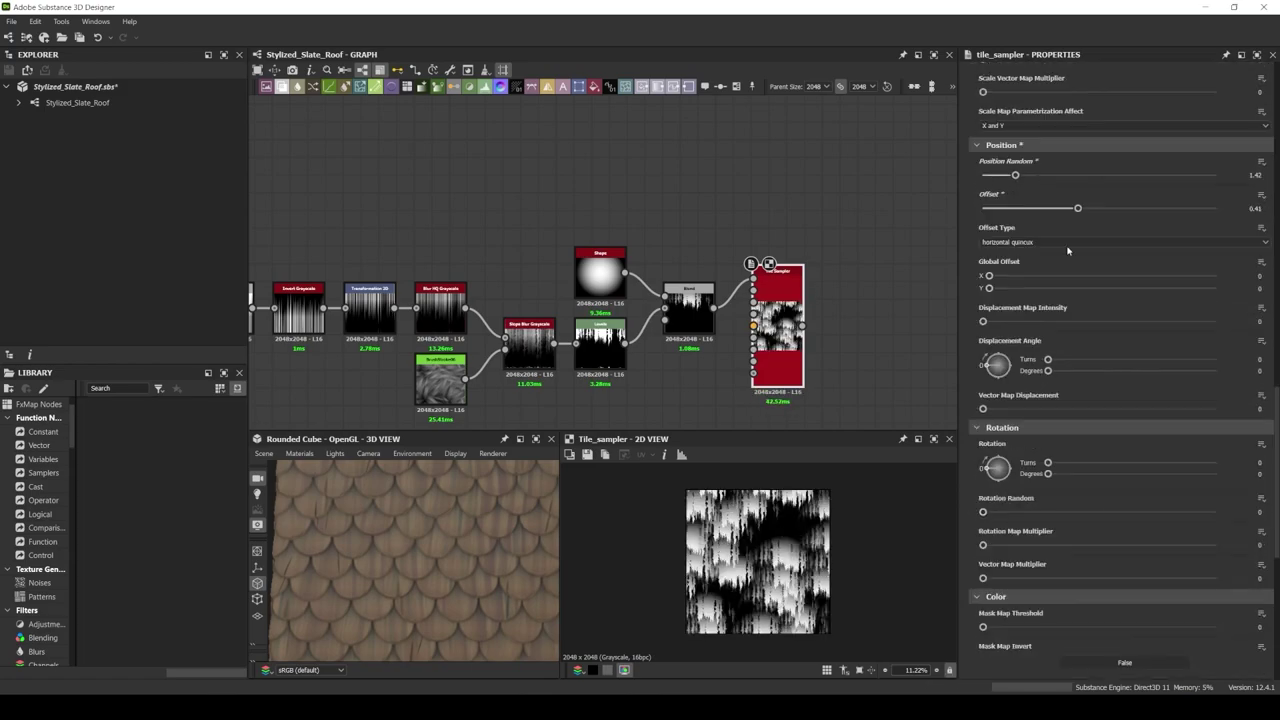
scroll(1148, 486, down, 5)
drag(1040, 357, 1081, 370)
scroll(1080, 400, up, 2)
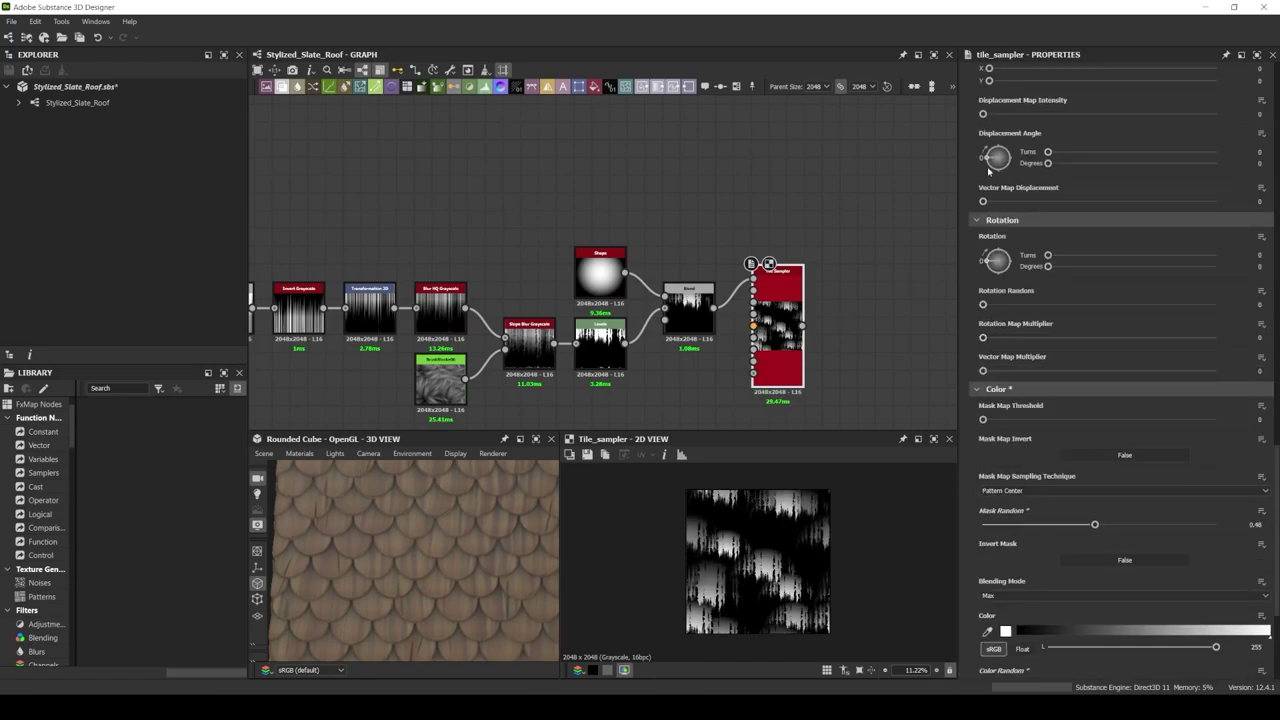
scroll(1080, 300, up, 3)
mouse_move(983, 154)
mouse_down()
mouse_move(1107, 144)
mouse_move(1040, 154)
mouse_move(1008, 188)
mouse_up()
scroll(632, 217, down, 3)
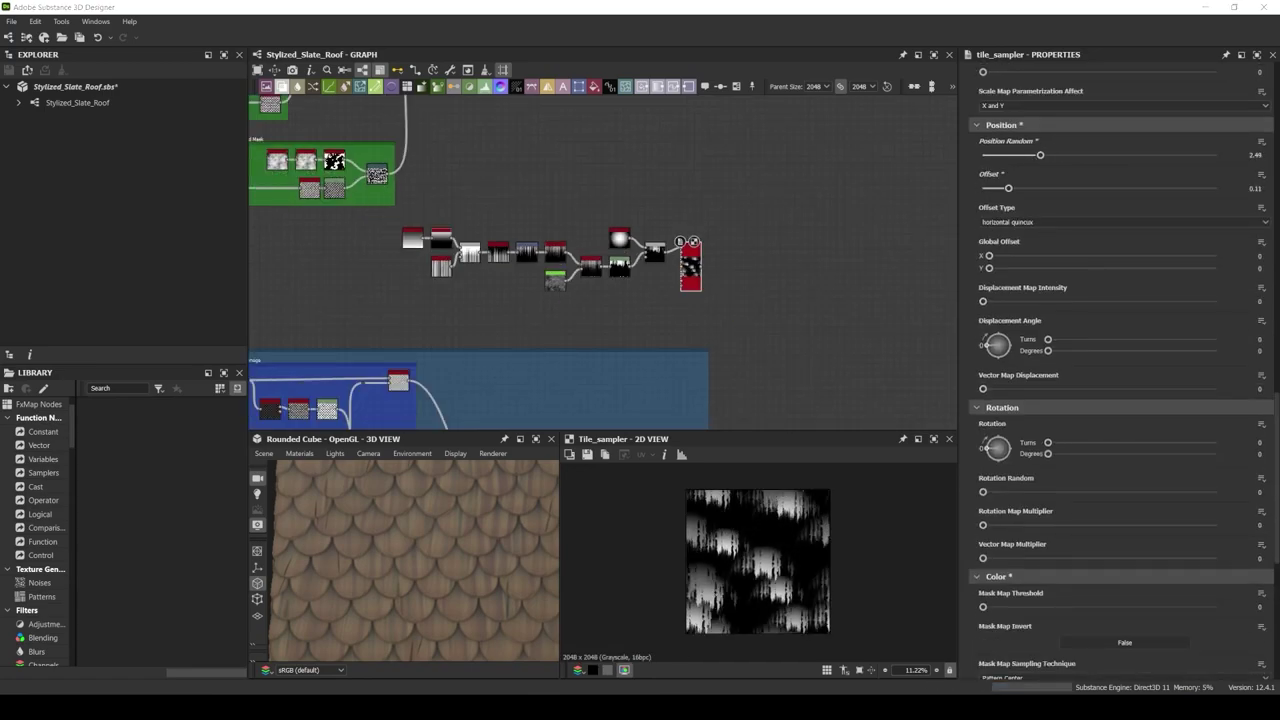
scroll(632, 260, down, 2)
Change the Uniform Color to dark green and link it into the second Blend
click(534, 194)
mouse_move(534, 194)
middle_down()
mouse_move(822, 343)
mouse_move(600, 250)
middle_up()
click(566, 170)
scroll(646, 213, up, 2)
click(990, 381)
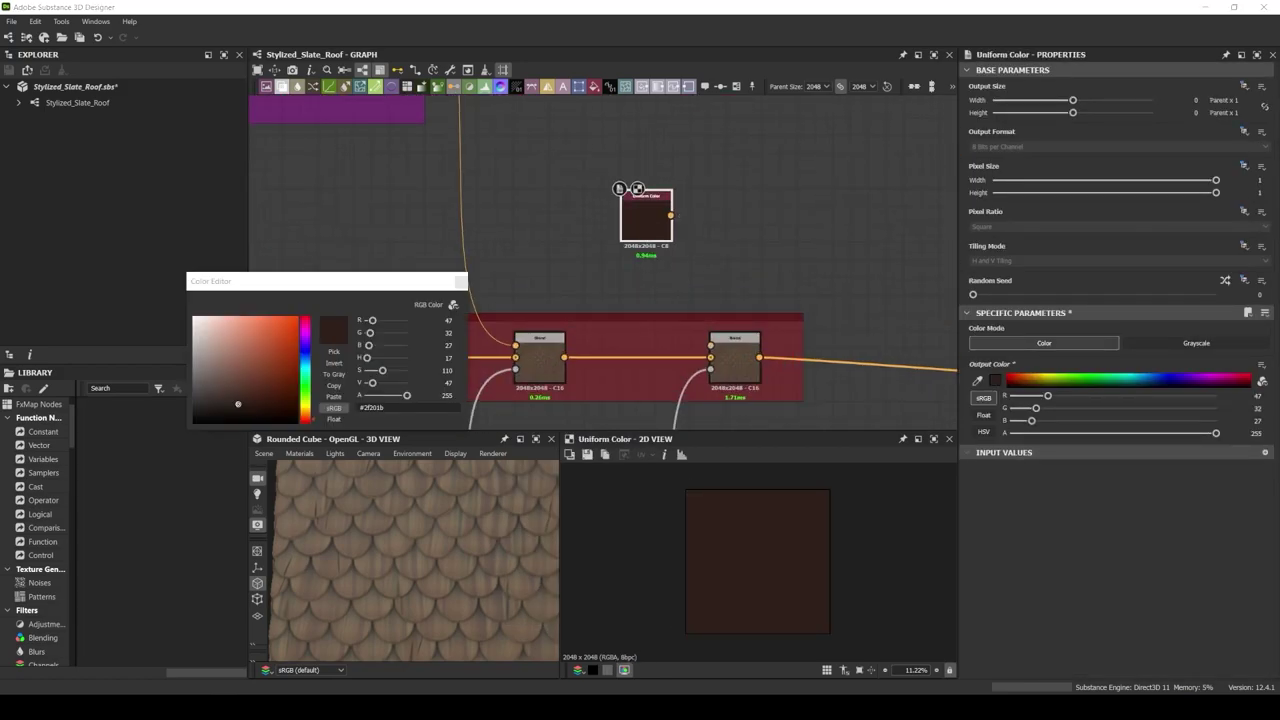
click(305, 390)
click(461, 281)
drag(670, 215, 710, 345)
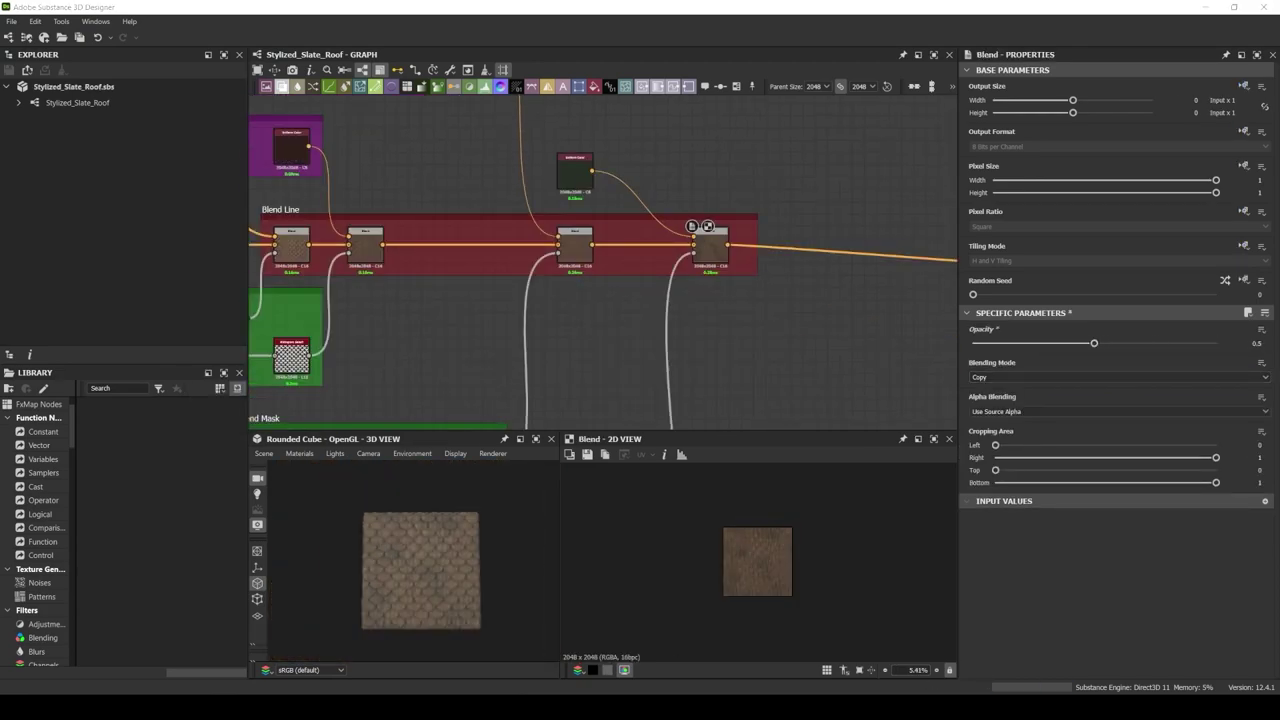
Add Histogram Scan and Blur HQ Grayscale after the blend and wrap them in a frame
drag(524, 237, 690, 280)
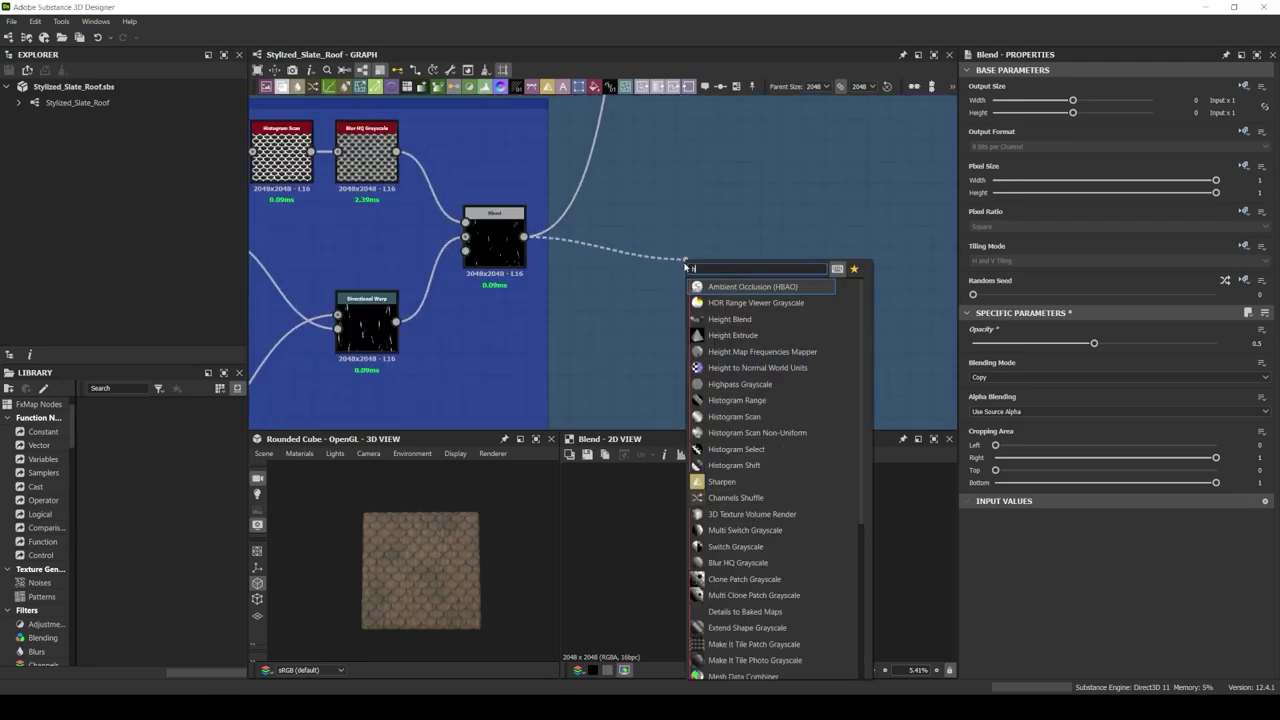
click(770, 286)
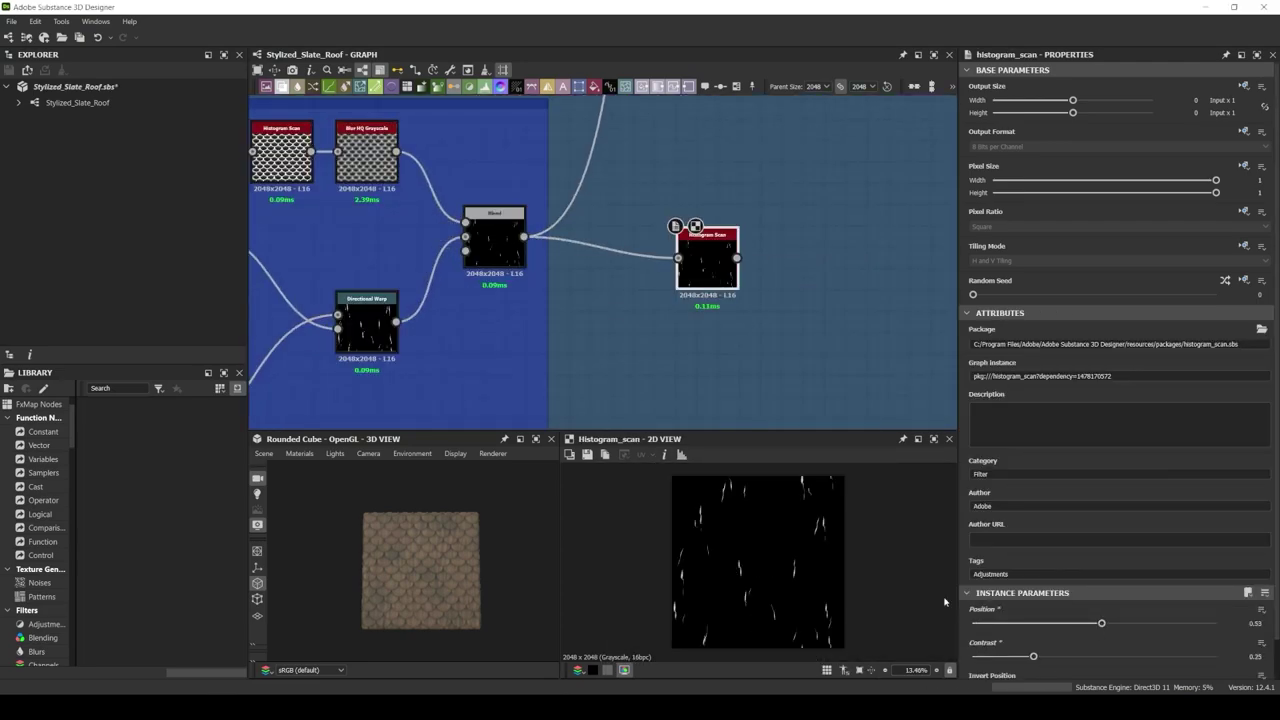
double_click(494, 240)
drag(736, 258, 778, 258)
click(830, 300)
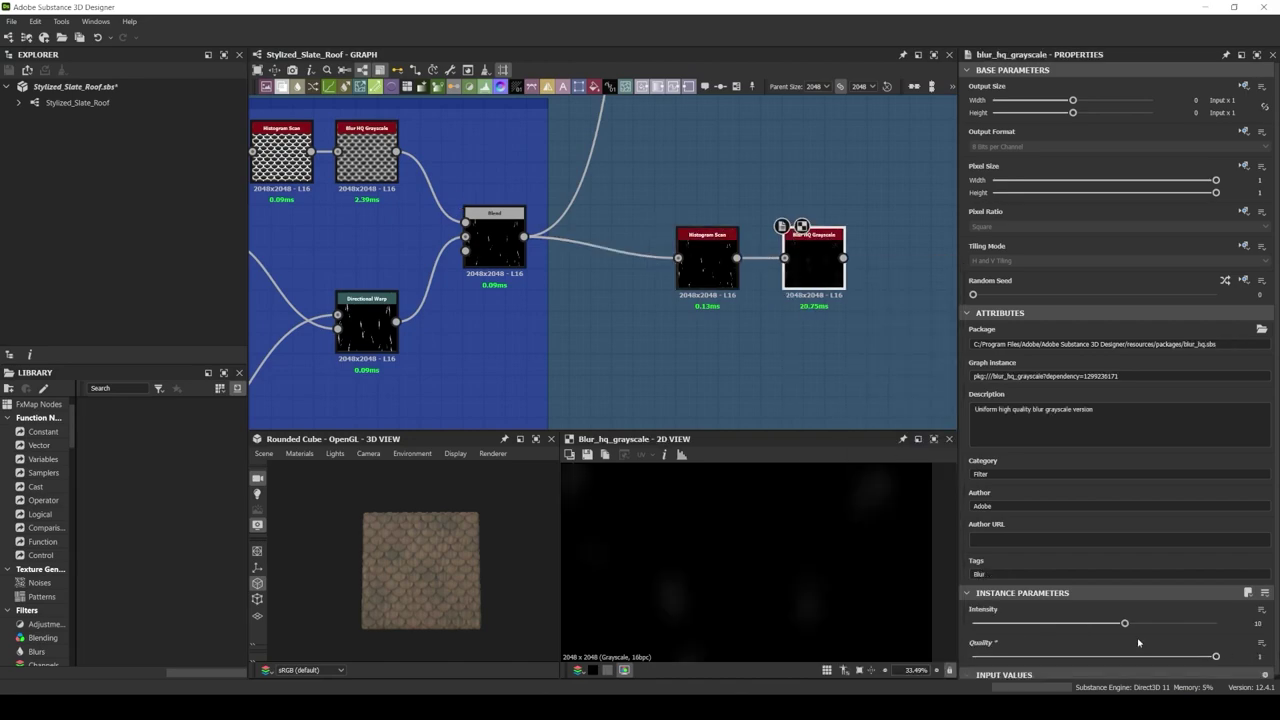
scroll(801, 226, down, 3)
key(ctrl+f)
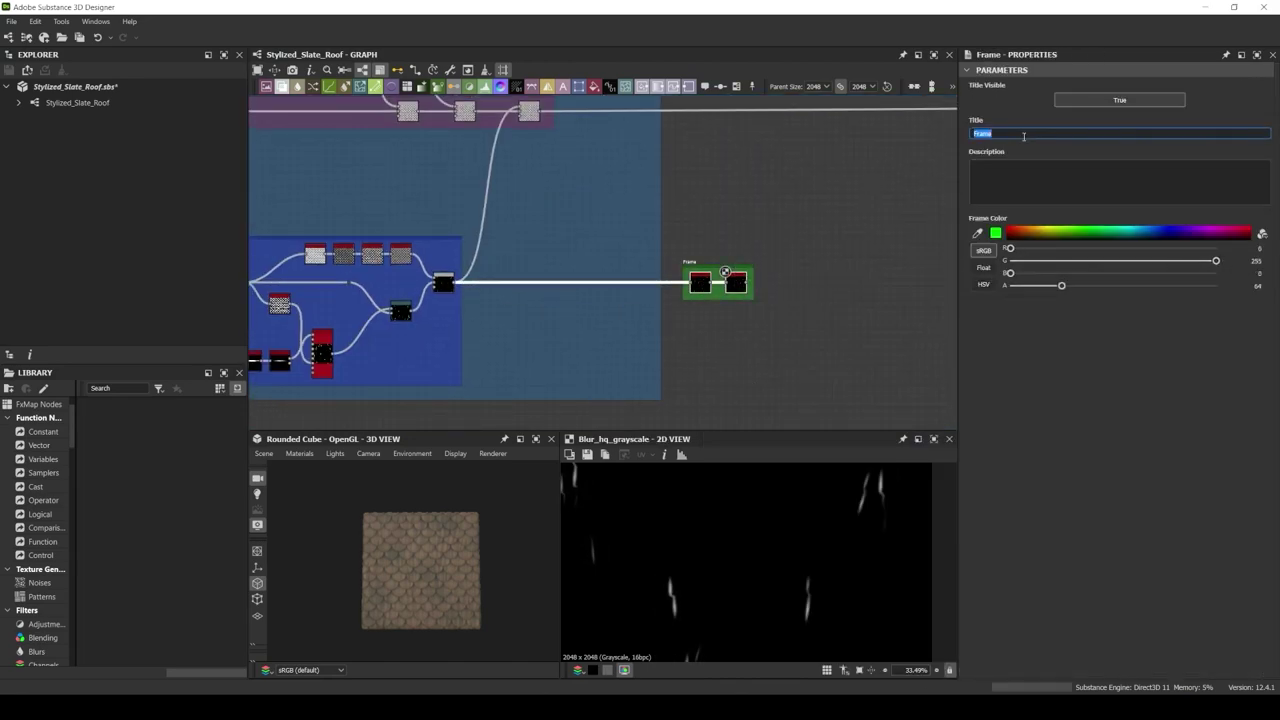
scroll(600, 260, down, 3)
scroll(531, 201, up, 3)
double_click(531, 201)
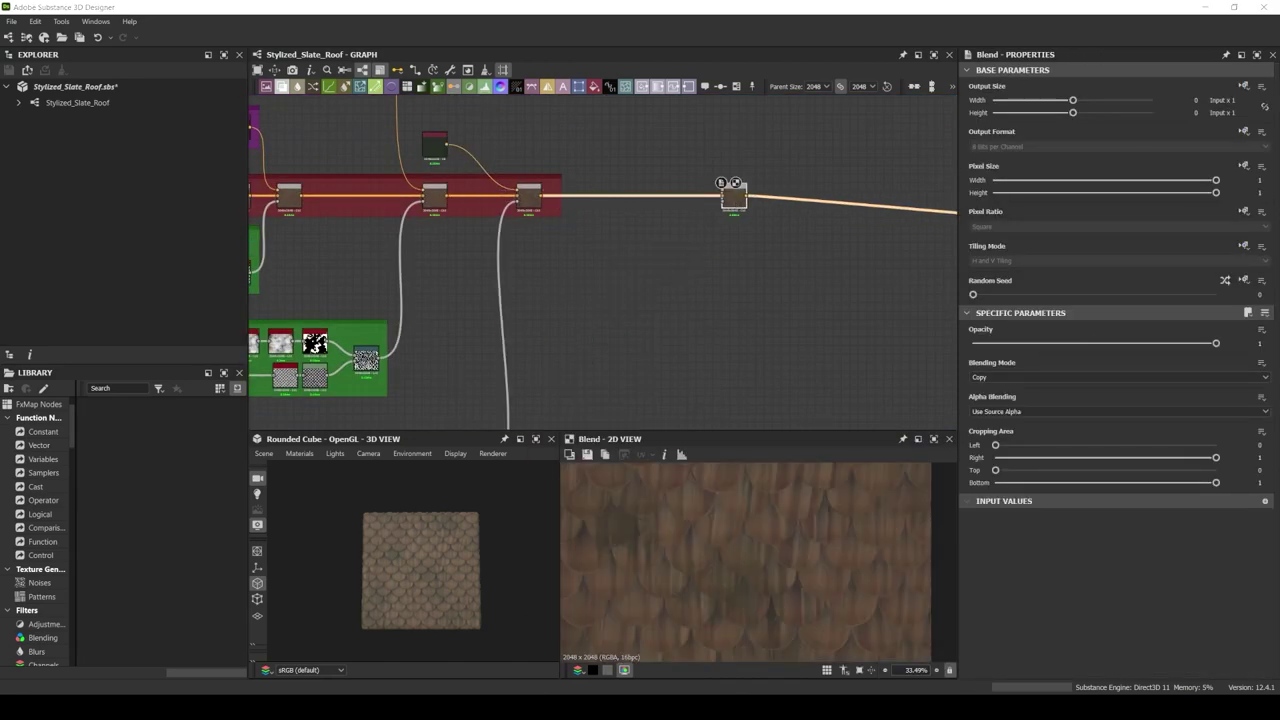
Set the HSL node to lightness 0.45 and hue 0.31, and connect it into the Blend
scroll(733, 190, up, 3)
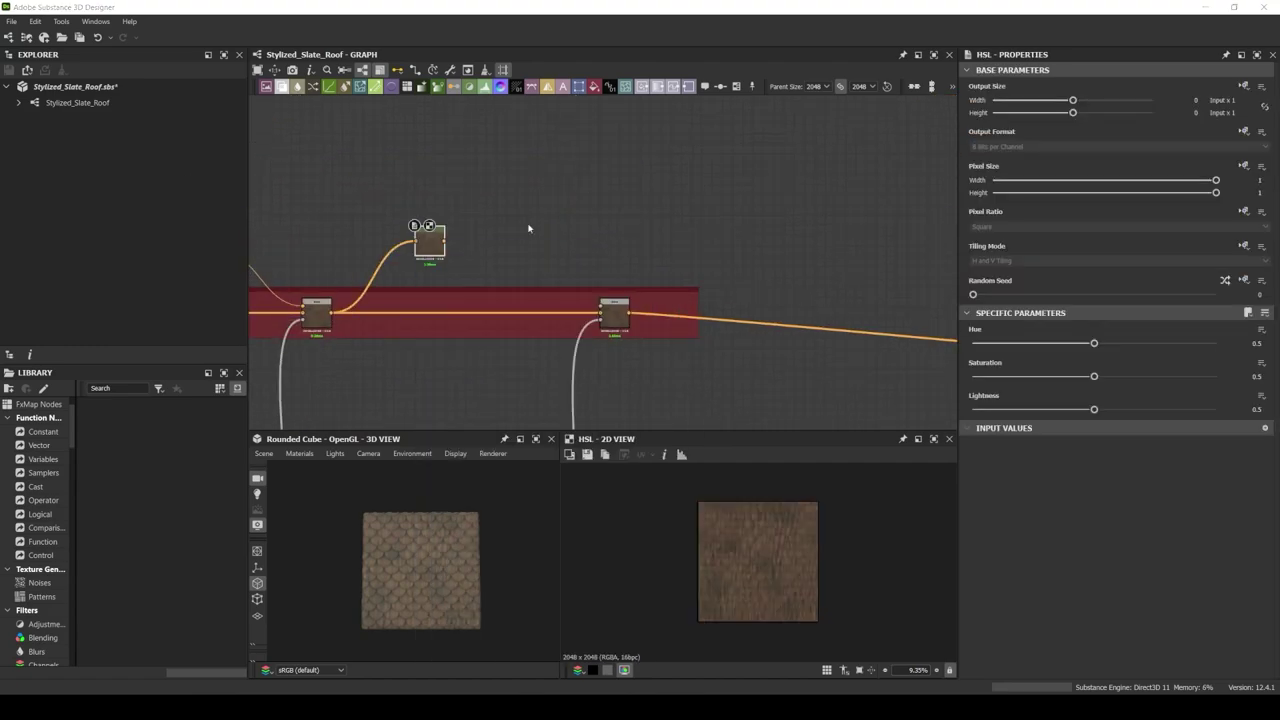
drag(1094, 410, 1082, 410)
drag(1053, 343, 1048, 343)
drag(464, 230, 655, 270)
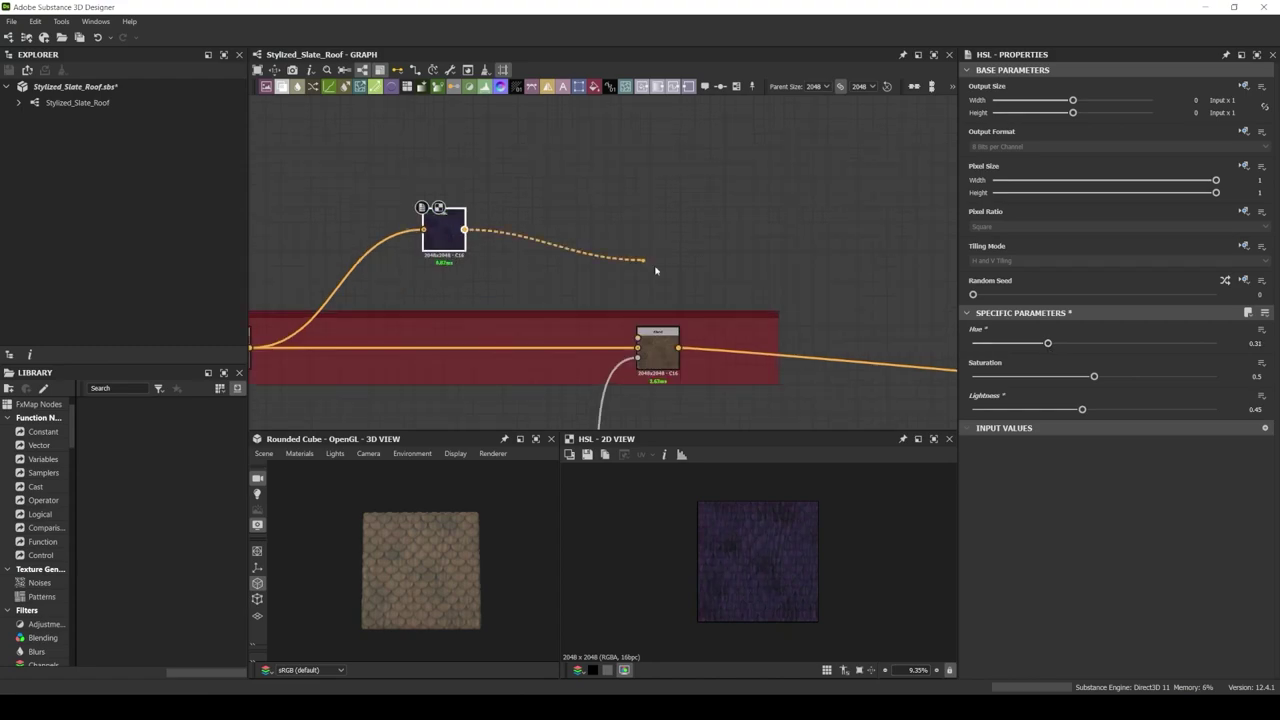
click(664, 343)
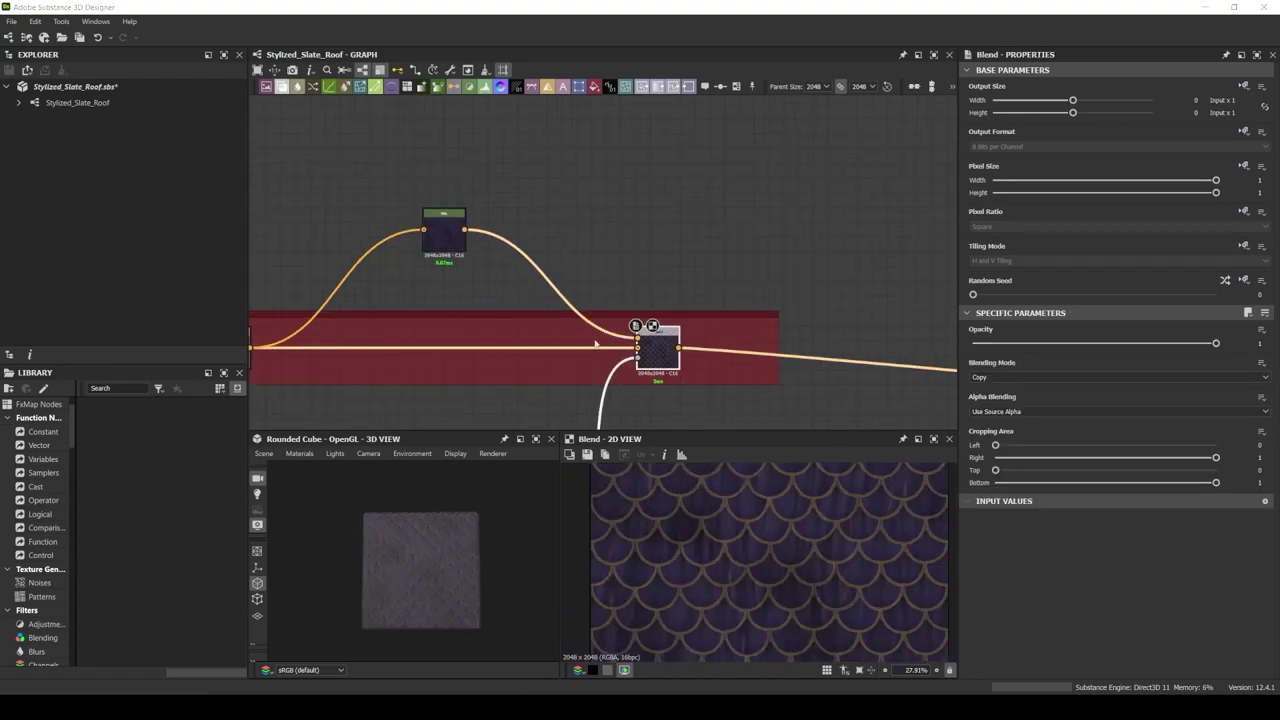
mouse_move(560, 420)
middle_down()
mouse_move(462, 207)
mouse_move(521, 247)
mouse_move(496, 238)
mouse_move(461, 303)
middle_up()
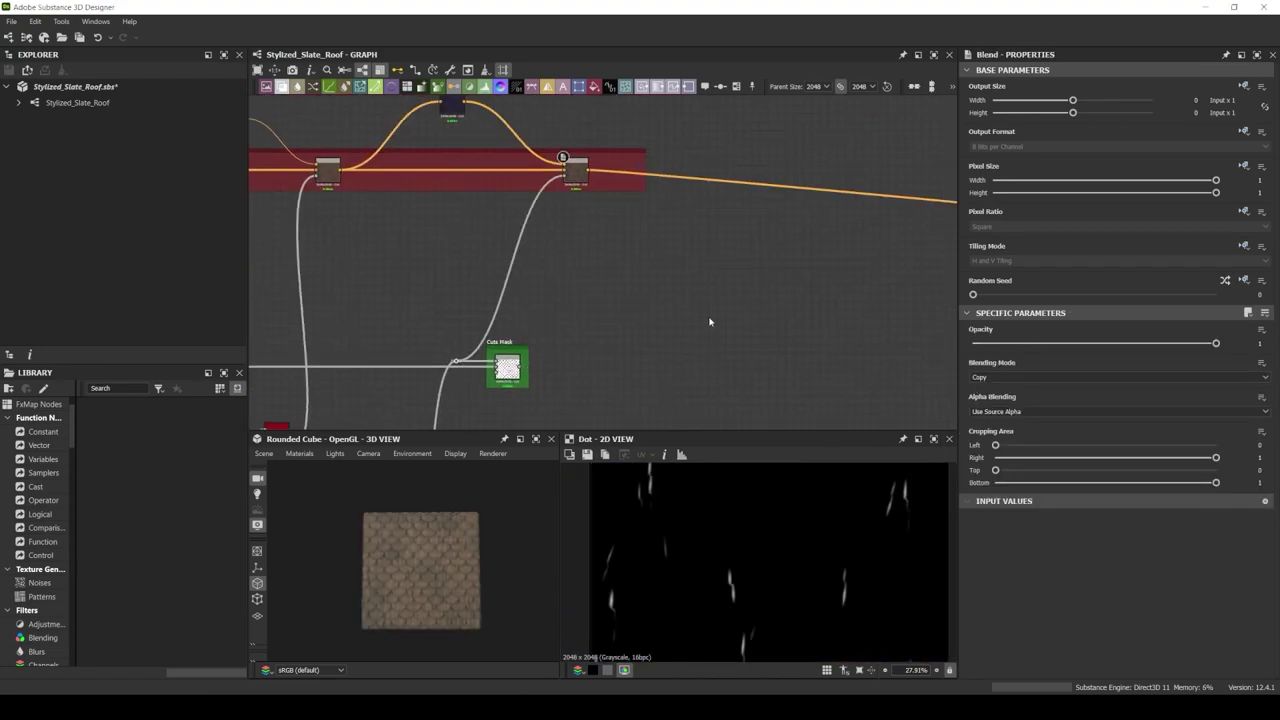
double_click(576, 170)
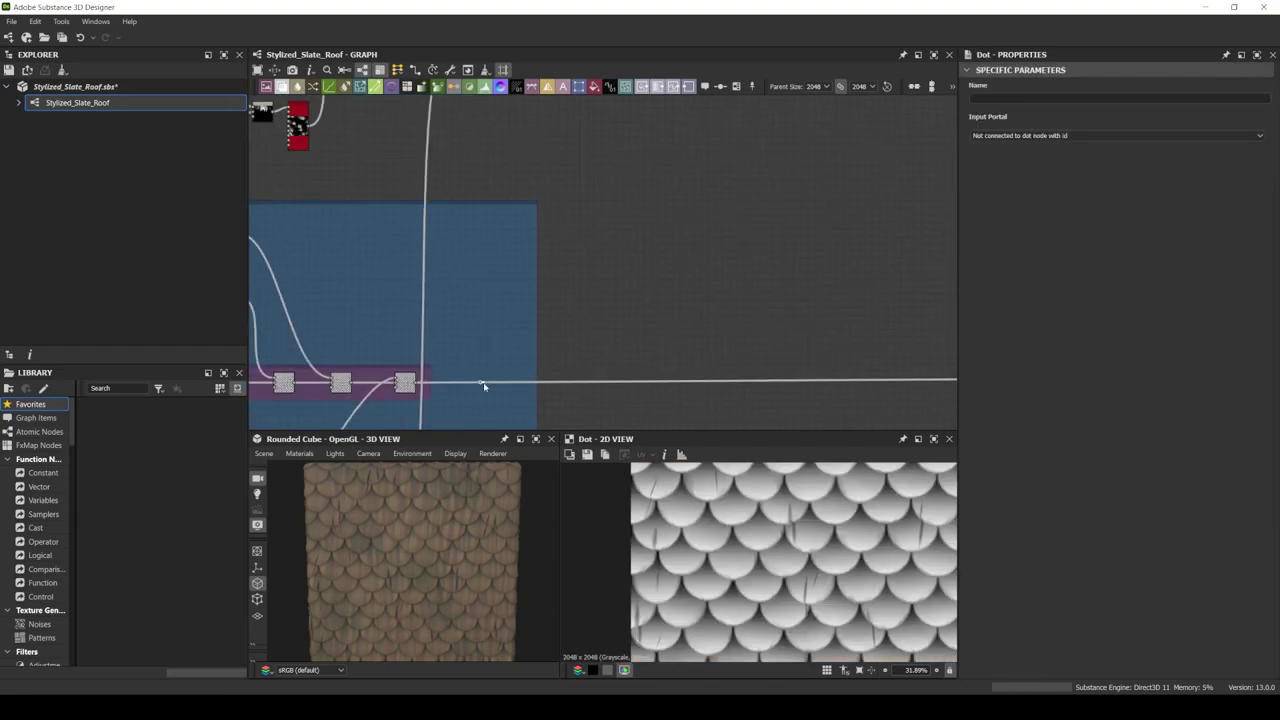
Add a Height to Normal World Units node feeding an mg_light with adjusted vertical angle and glossiness
click(597, 243)
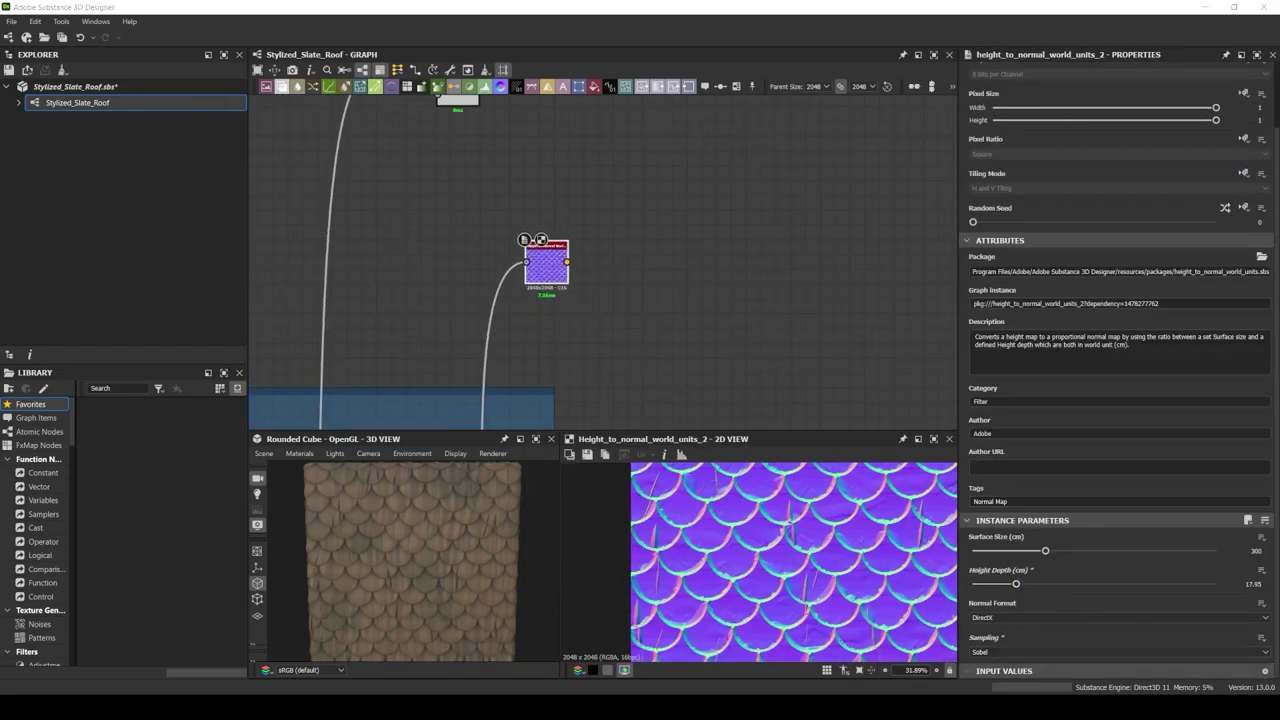
drag(567, 262, 620, 240)
click(660, 300)
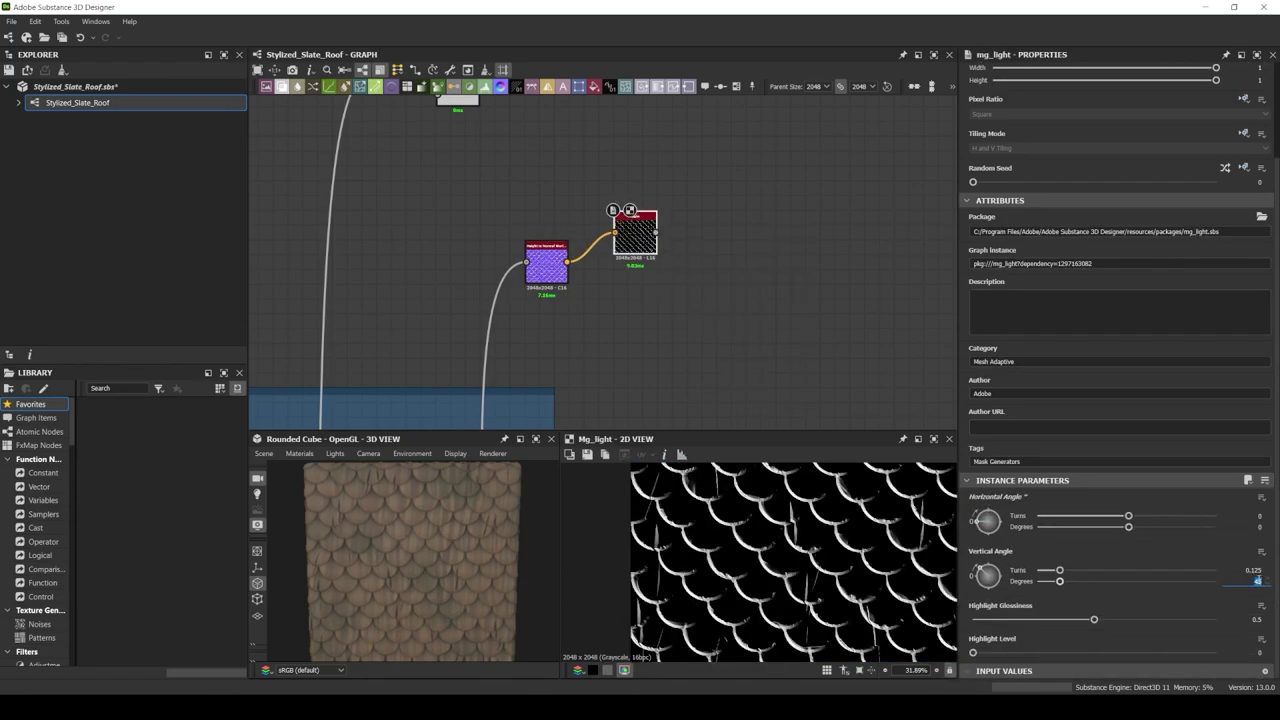
drag(973, 652, 1153, 652)
drag(1094, 621, 1106, 621)
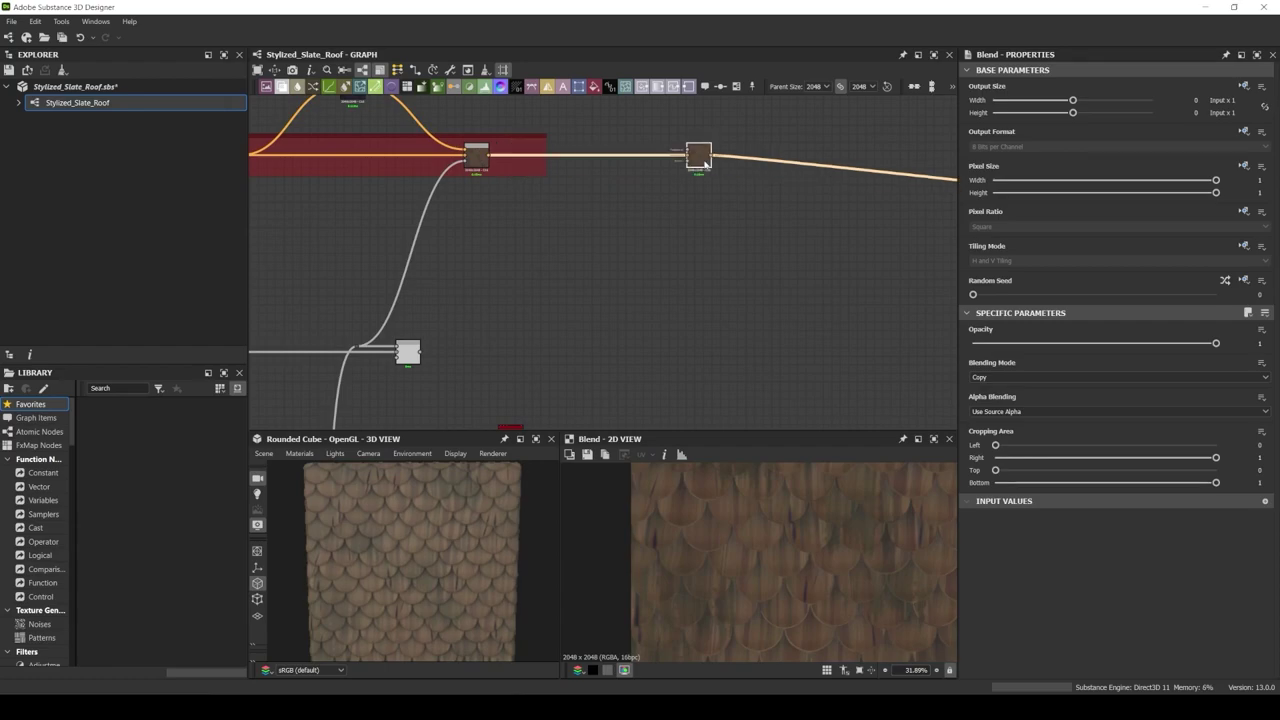
Add a second mg_light from the normal map: vertical angle 90°, glossiness 0.6, level 0.42
drag(433, 295, 670, 310)
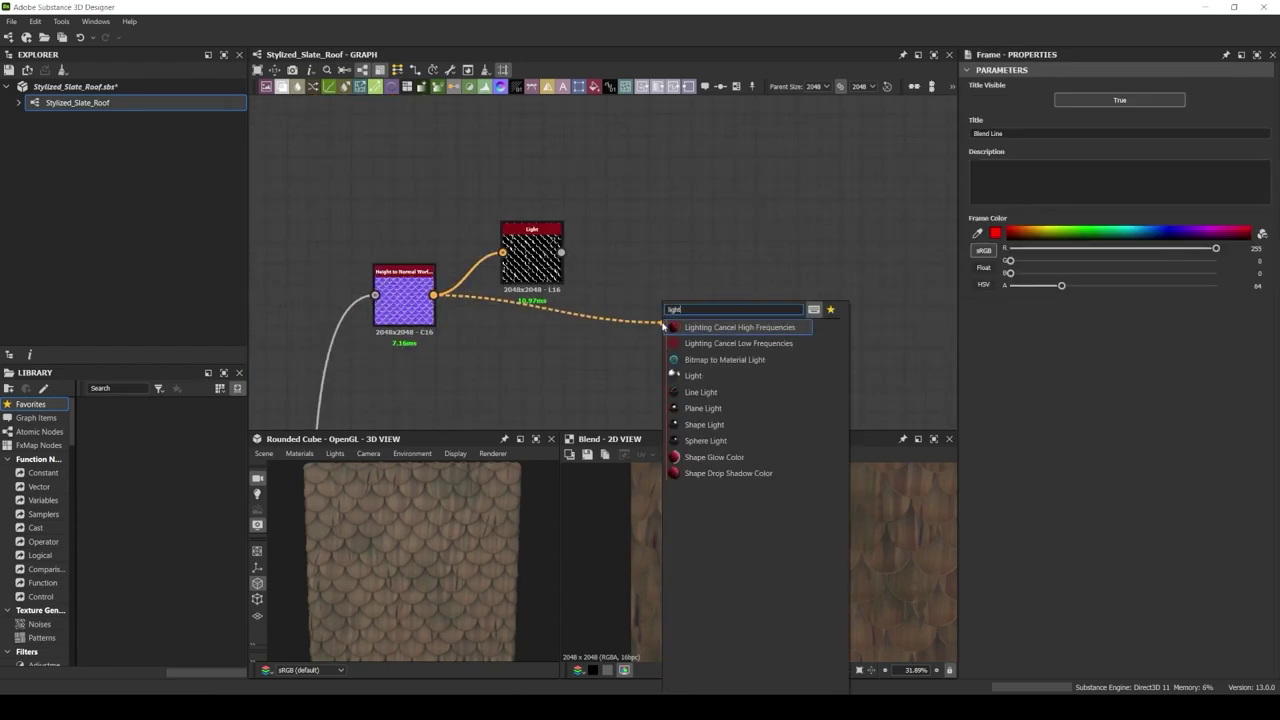
click(743, 326)
text(90)
key(Return)
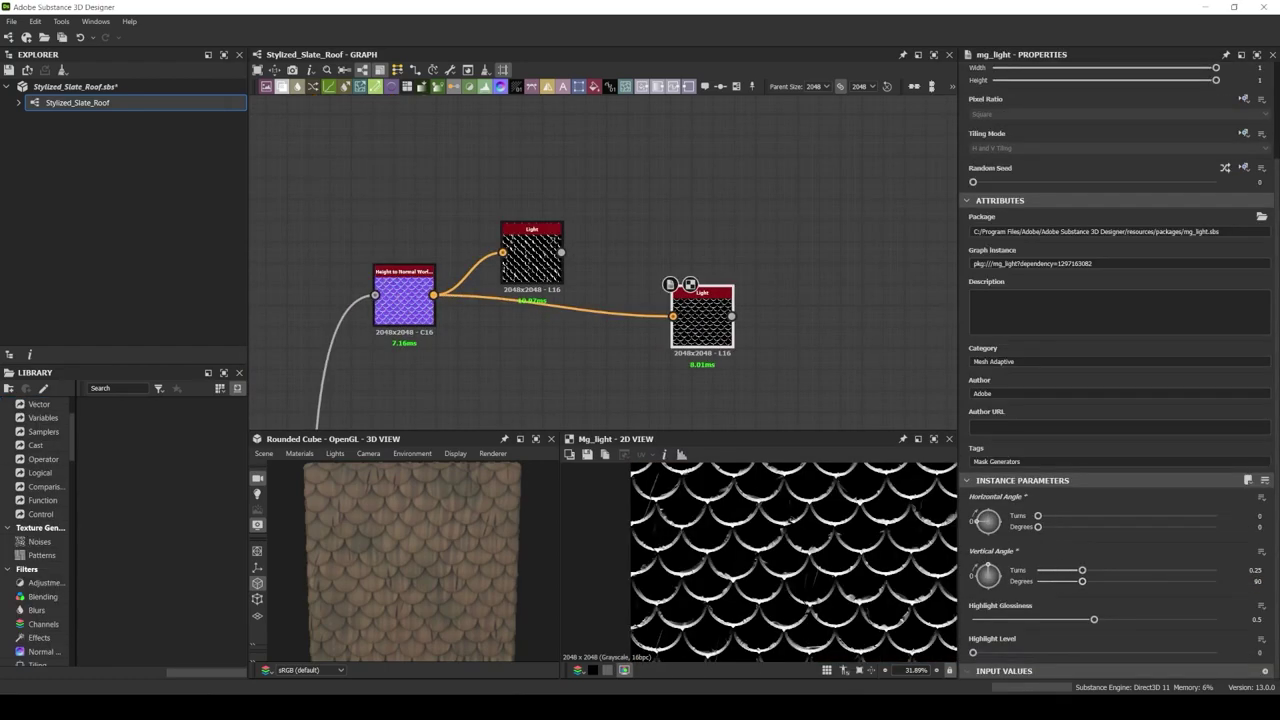
drag(1094, 619, 1118, 619)
drag(972, 652, 1074, 652)
drag(723, 316, 617, 337)
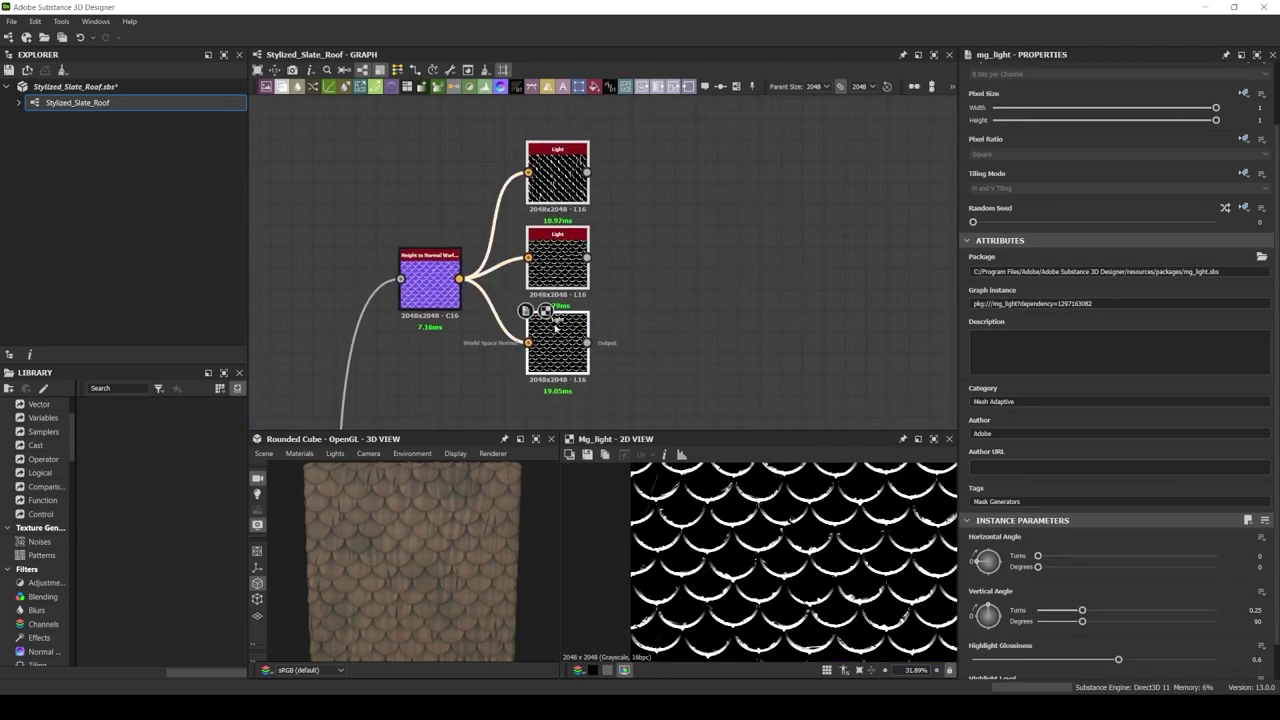
drag(1081, 621, 1126, 621)
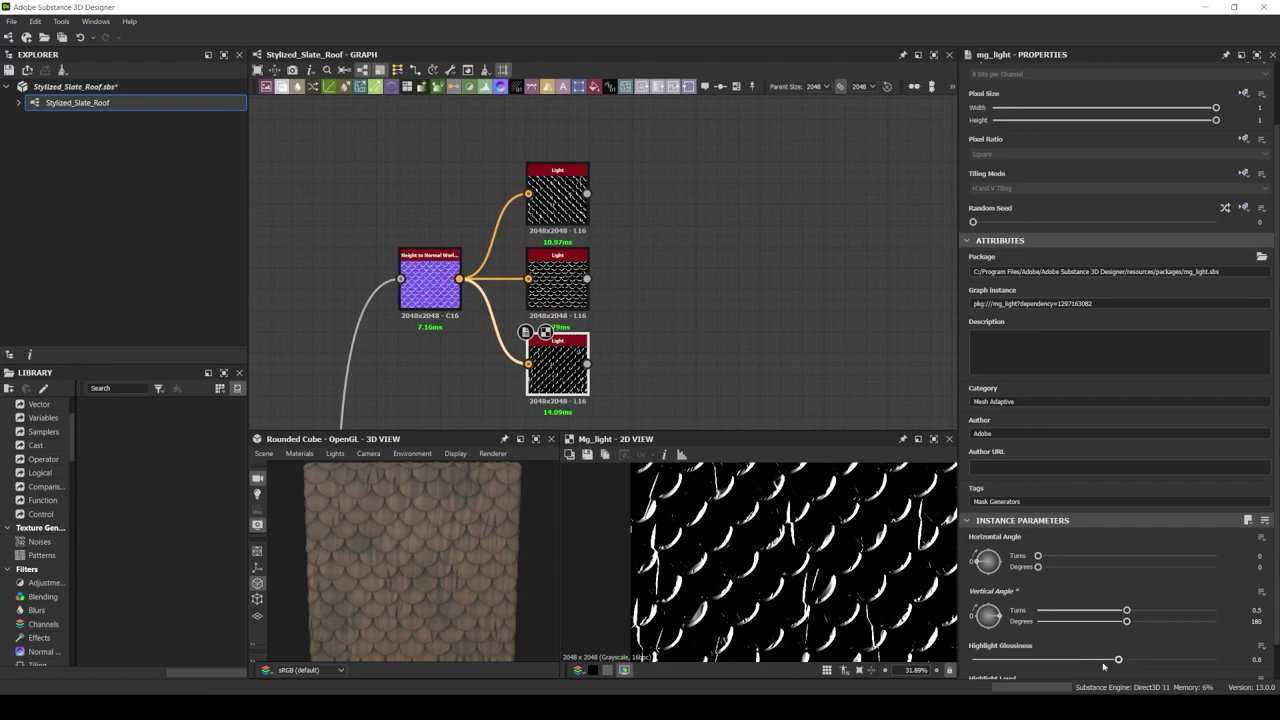
scroll(1125, 621, down, 1)
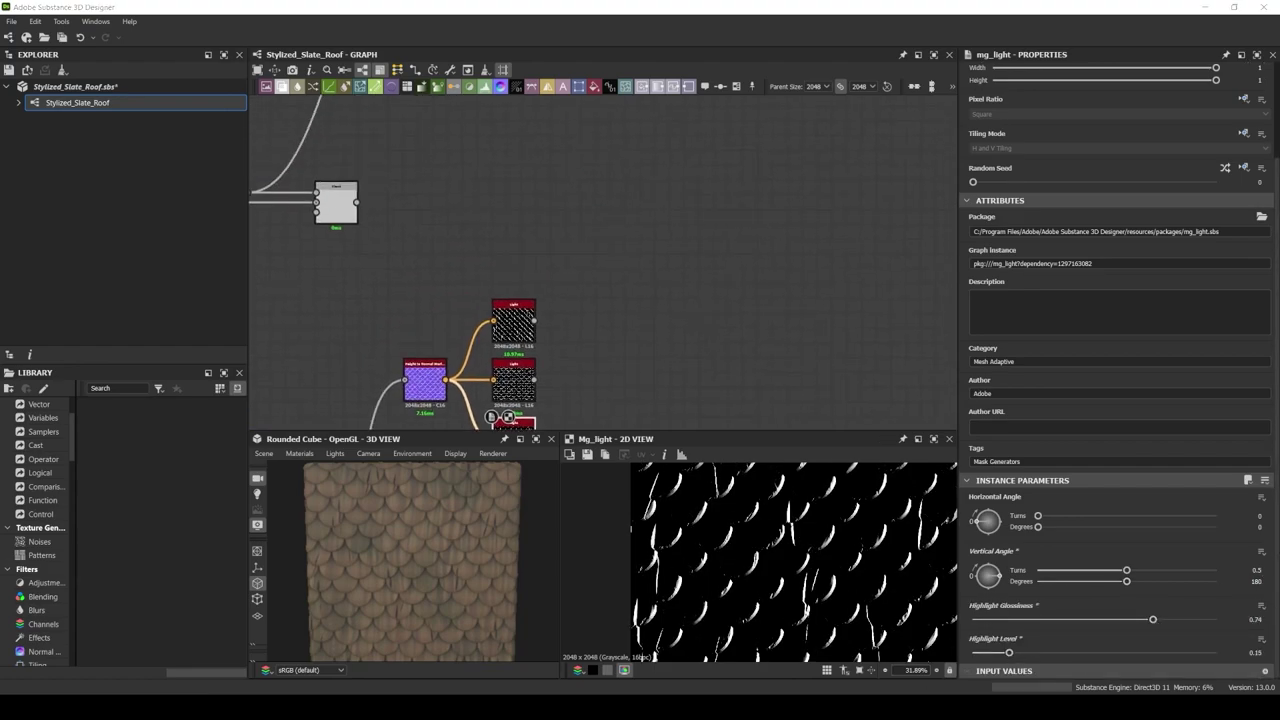
click(467, 210)
Wire the Uniform Color into the Blend node and adjust its colour
mouse_move(467, 210)
mouse_down()
mouse_move(538, 183)
mouse_move(720, 310)
mouse_up()
click(995, 380)
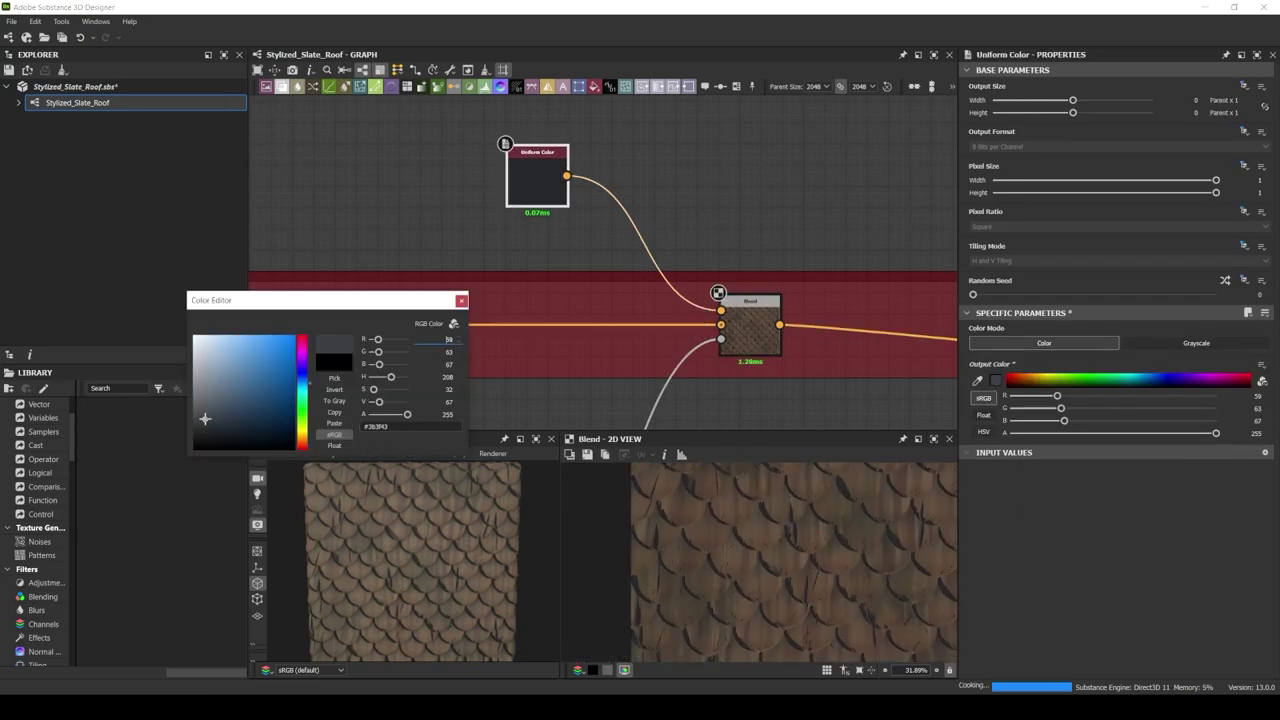
click(334, 424)
scroll(580, 345, down, 2)
middle_drag(580, 349, 327, 274)
click(450, 266)
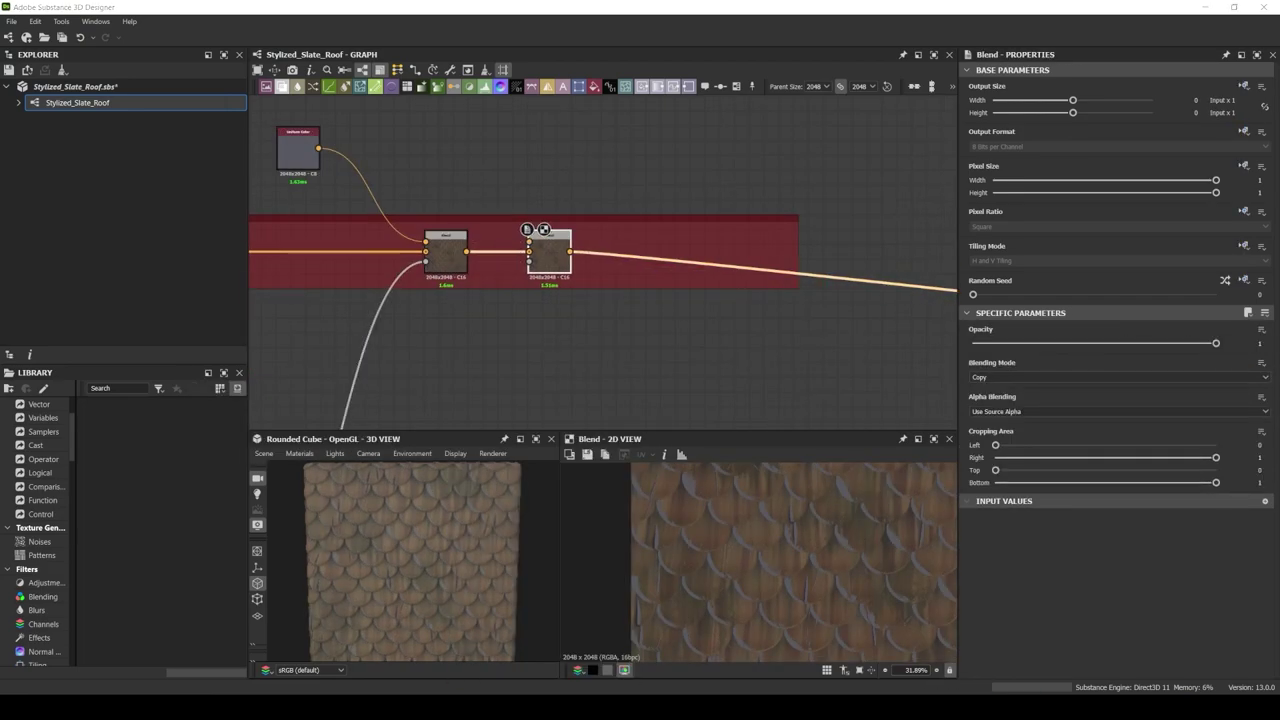
scroll(543, 280, up, 2)
Duplicate the Uniform Color and shift the copy's hue to green-grey, previewing the result
key(ctrl+v)
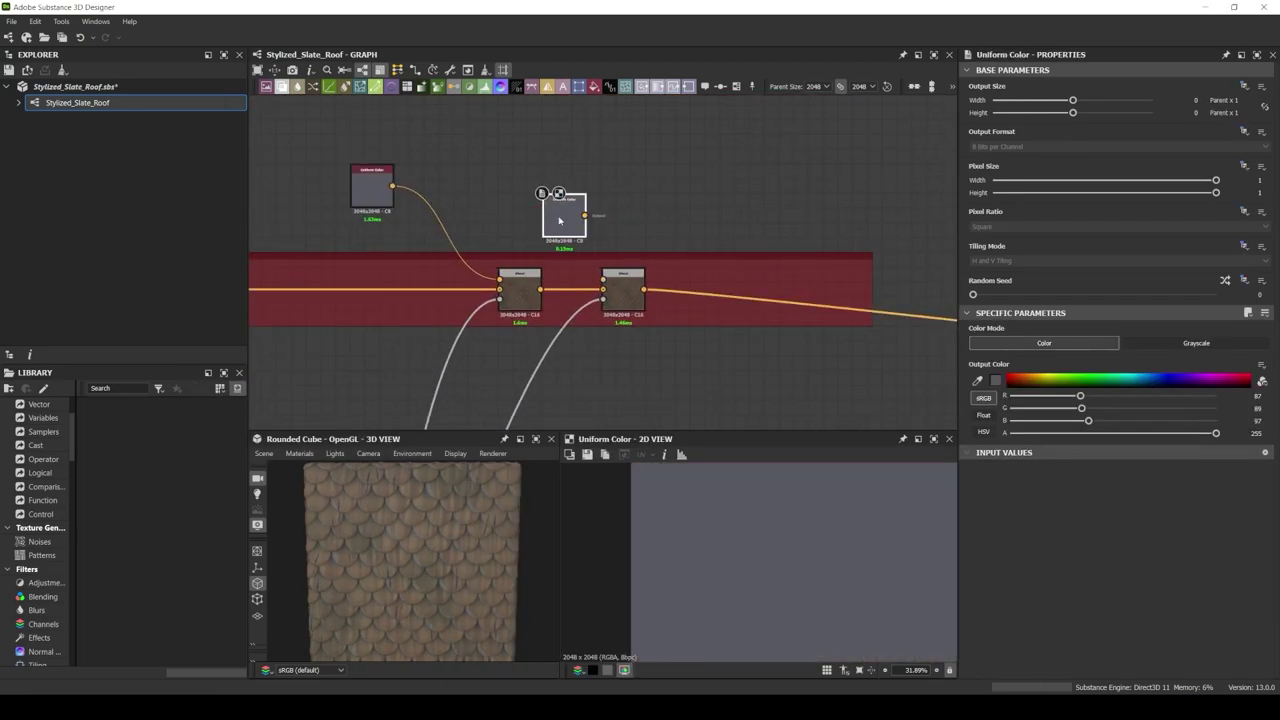
click(998, 381)
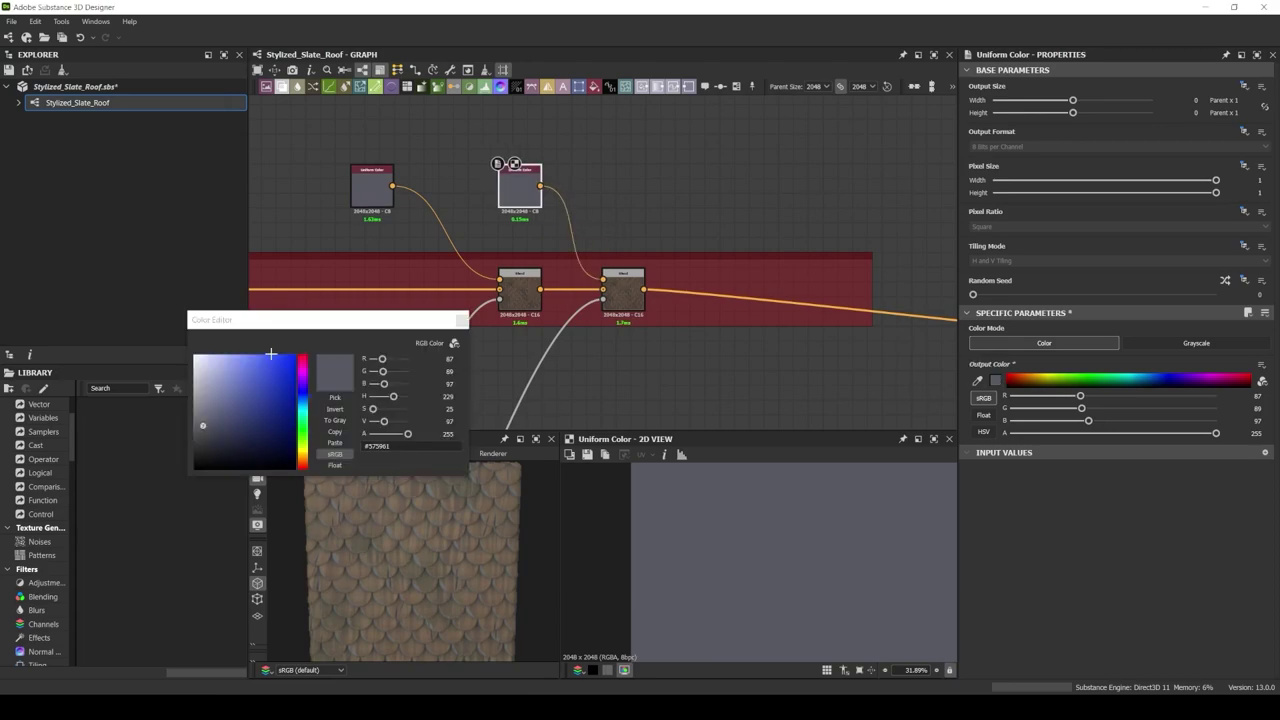
click(307, 424)
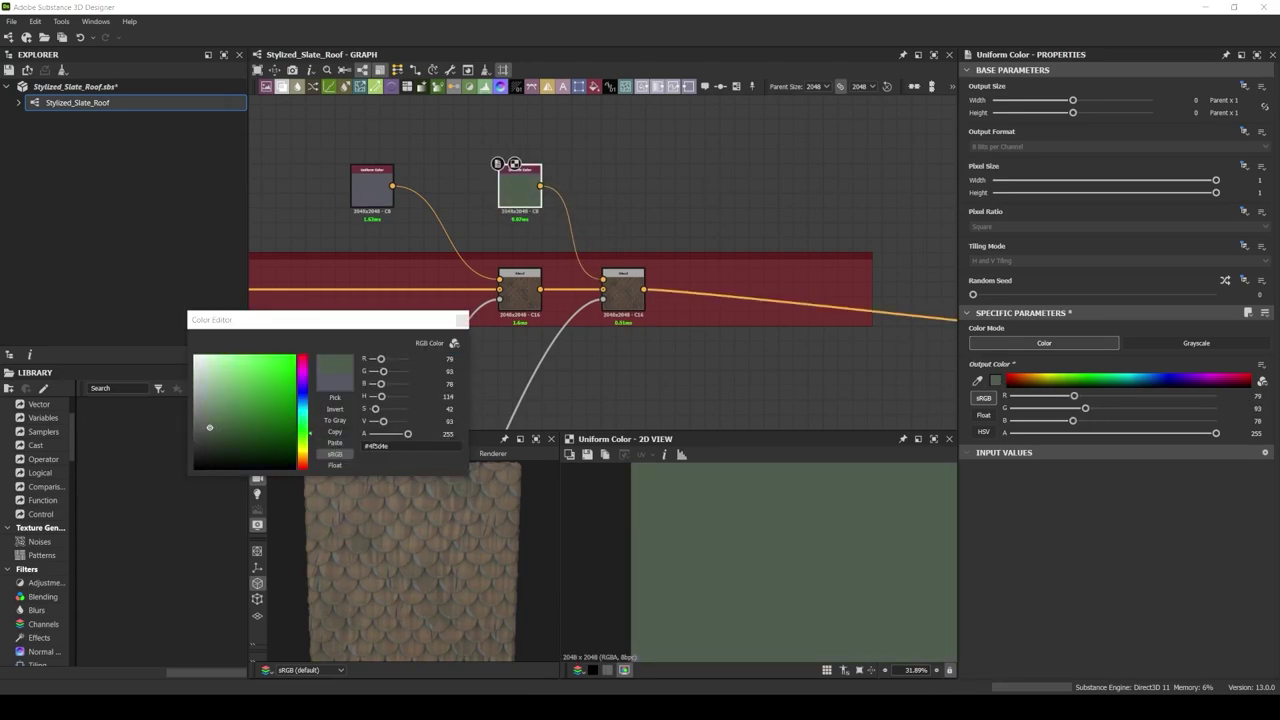
click(514, 163)
scroll(514, 163, down, 2)
click(566, 196)
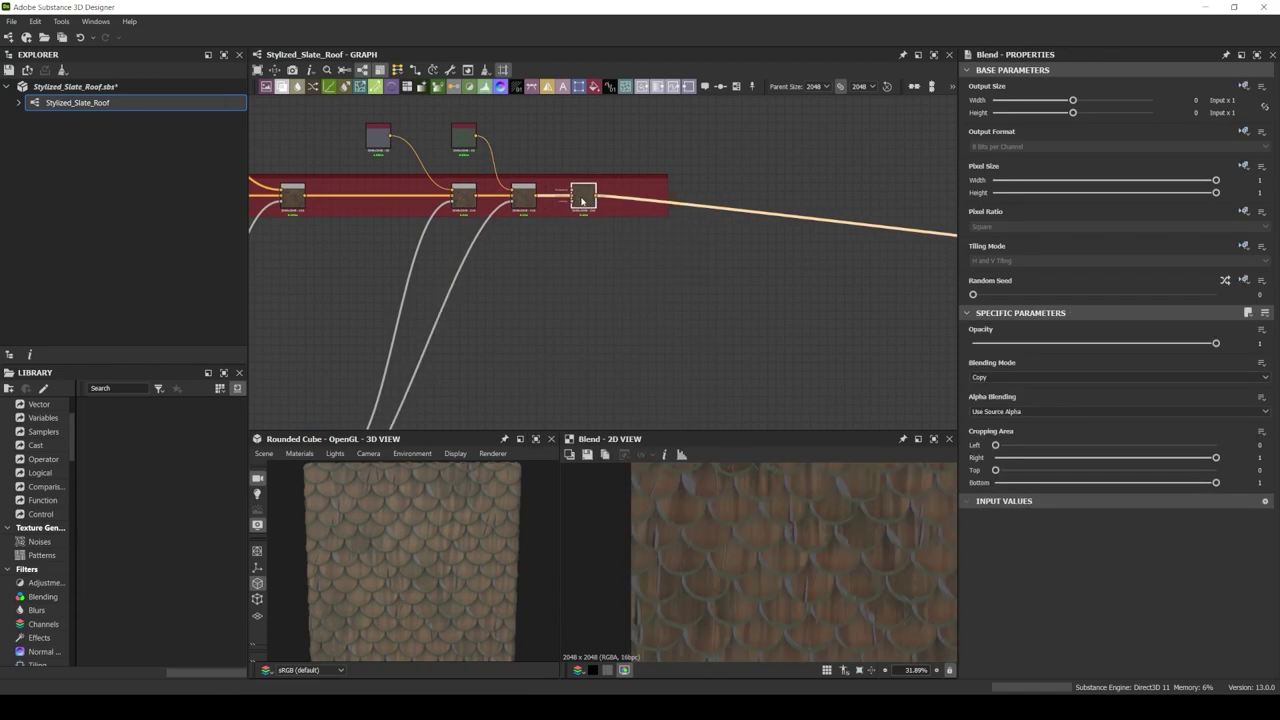
scroll(520, 271, up, 3)
double_click(499, 190)
Change the second colour to a muted purple and view the last Blend in the red frame
click(649, 343)
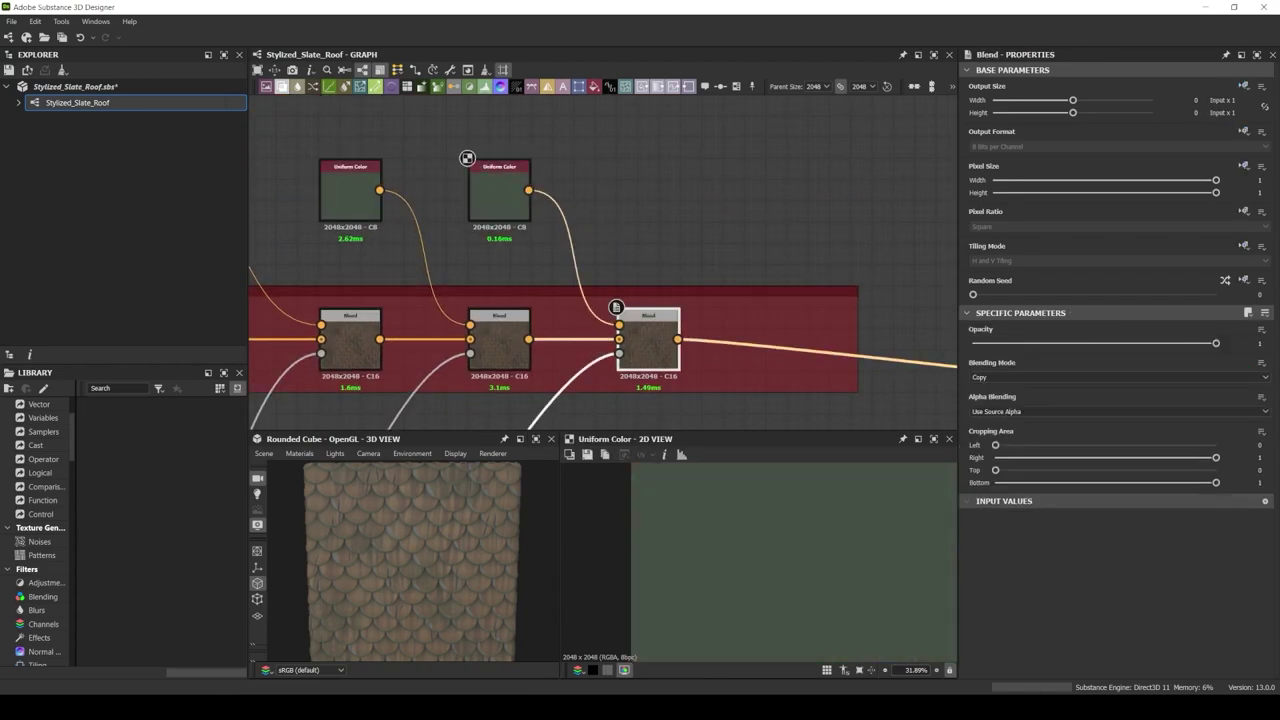
click(499, 190)
click(995, 380)
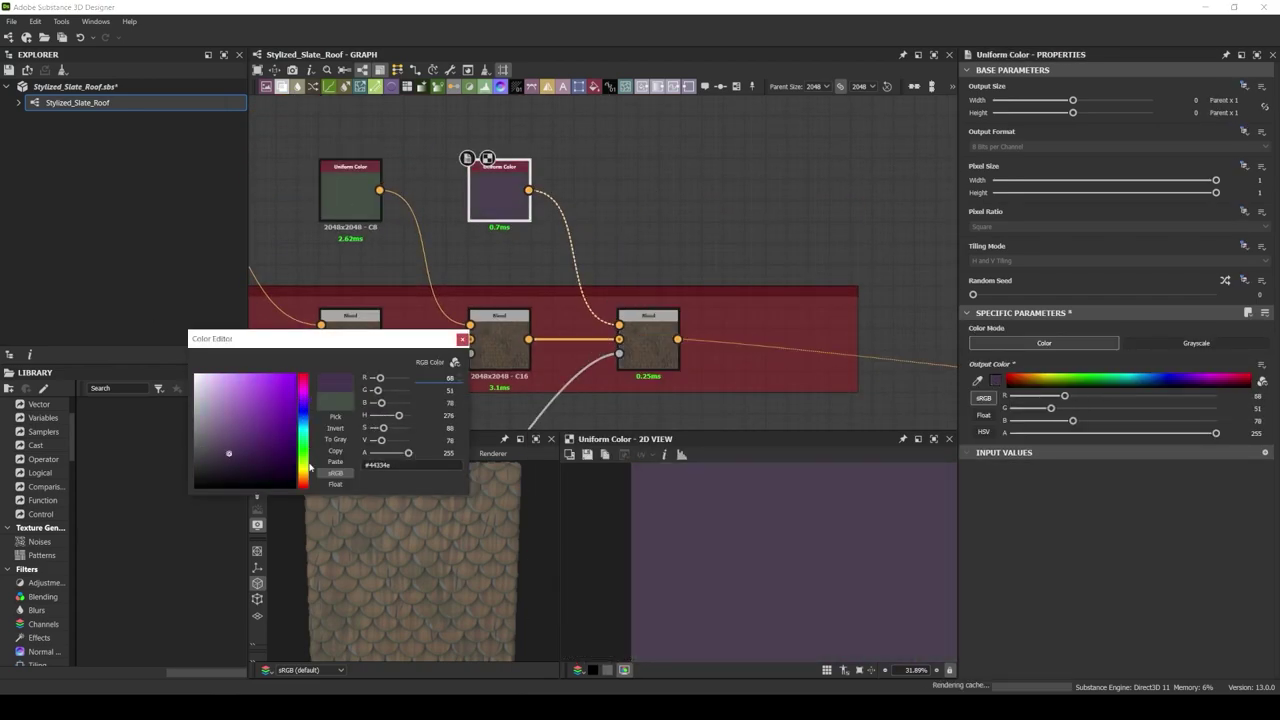
click(649, 343)
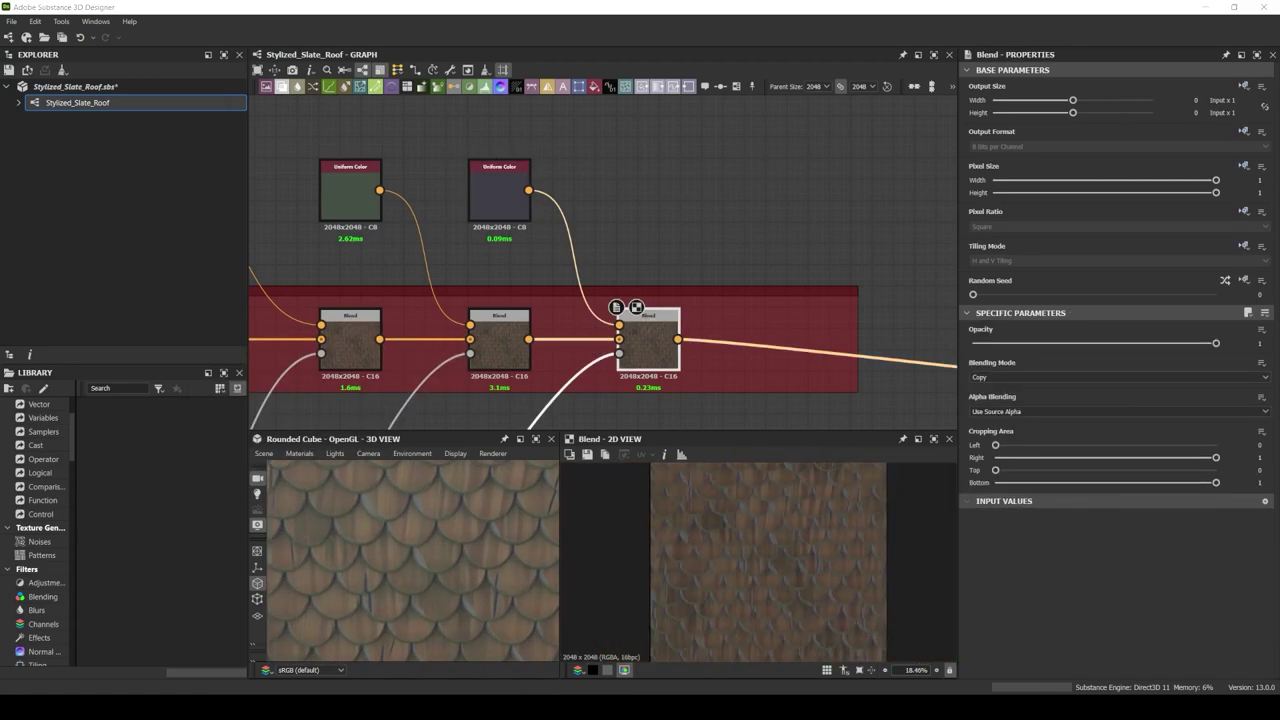
key(space)
Add an Add (Linear Dodge) Blend beside the light masks and chain a second Blend after it
click(614, 322)
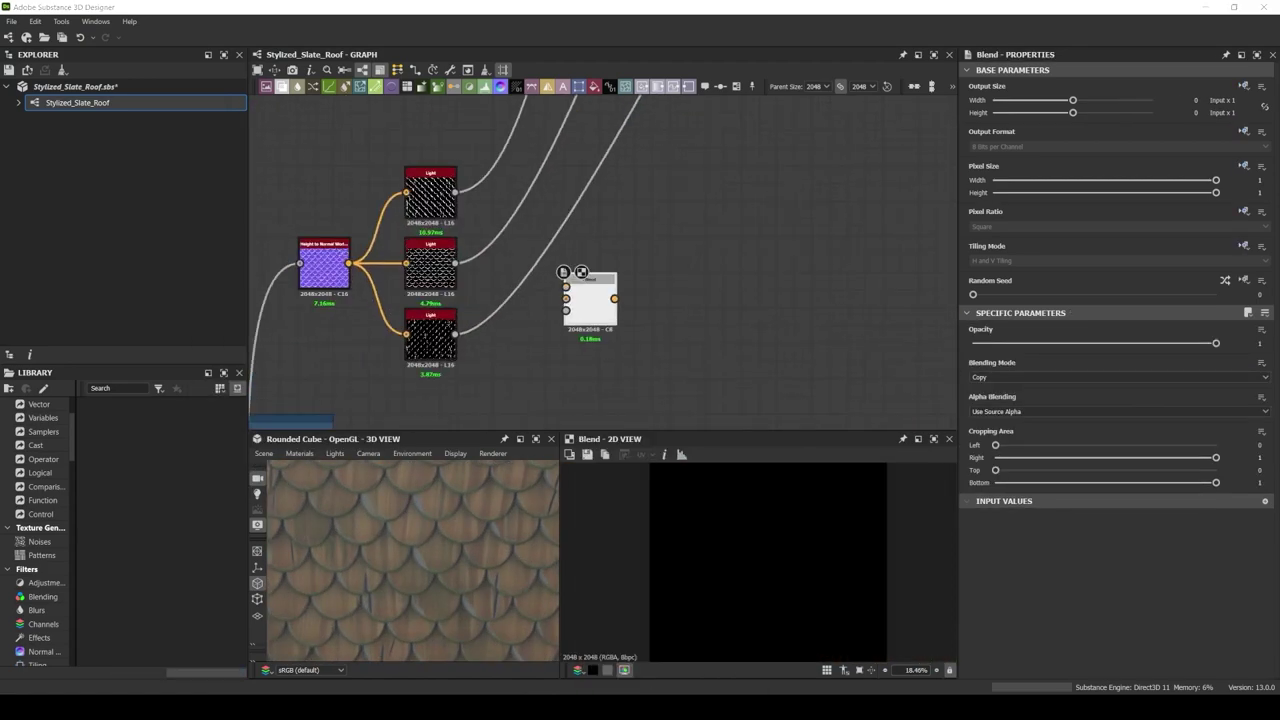
click(1117, 377)
click(1000, 390)
key(space)
click(700, 292)
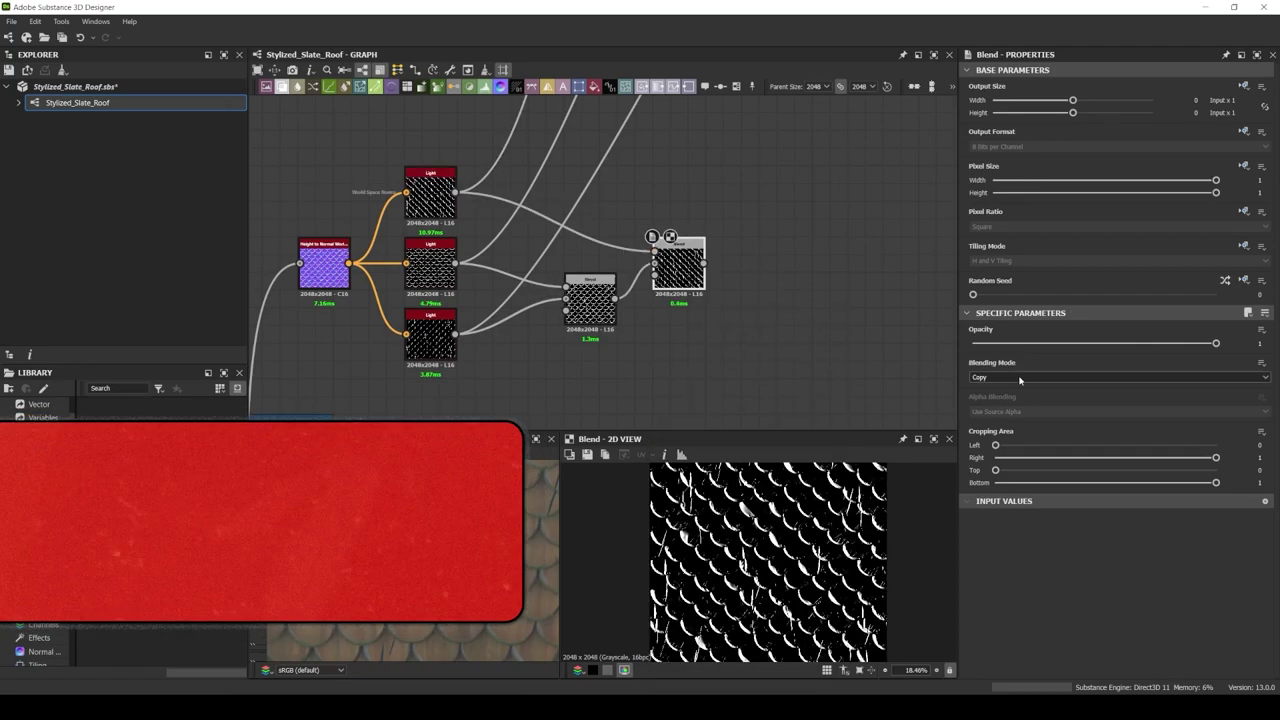
middle_drag(780, 318, 702, 278)
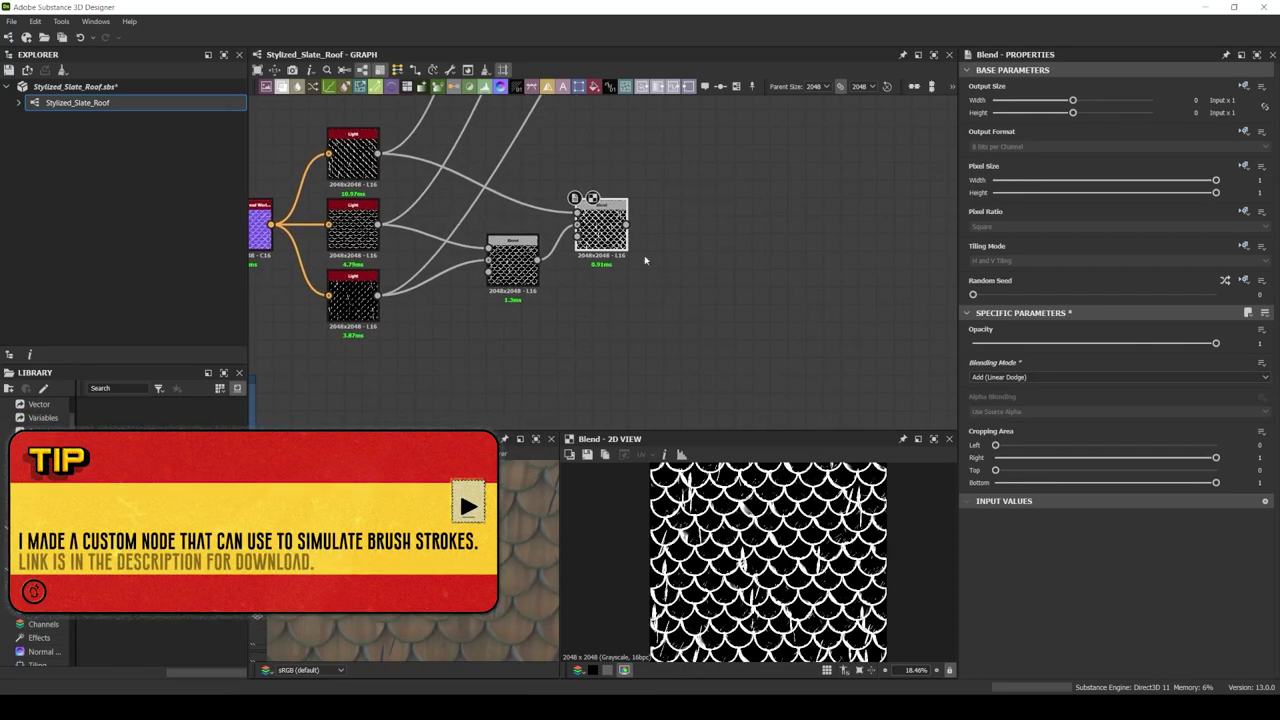
Add a Uniform Color and wire it into the new Blend
key(space)
click(702, 278)
key(space)
click(600, 315)
drag(626, 313, 684, 272)
middle_drag(544, 435, 589, 318)
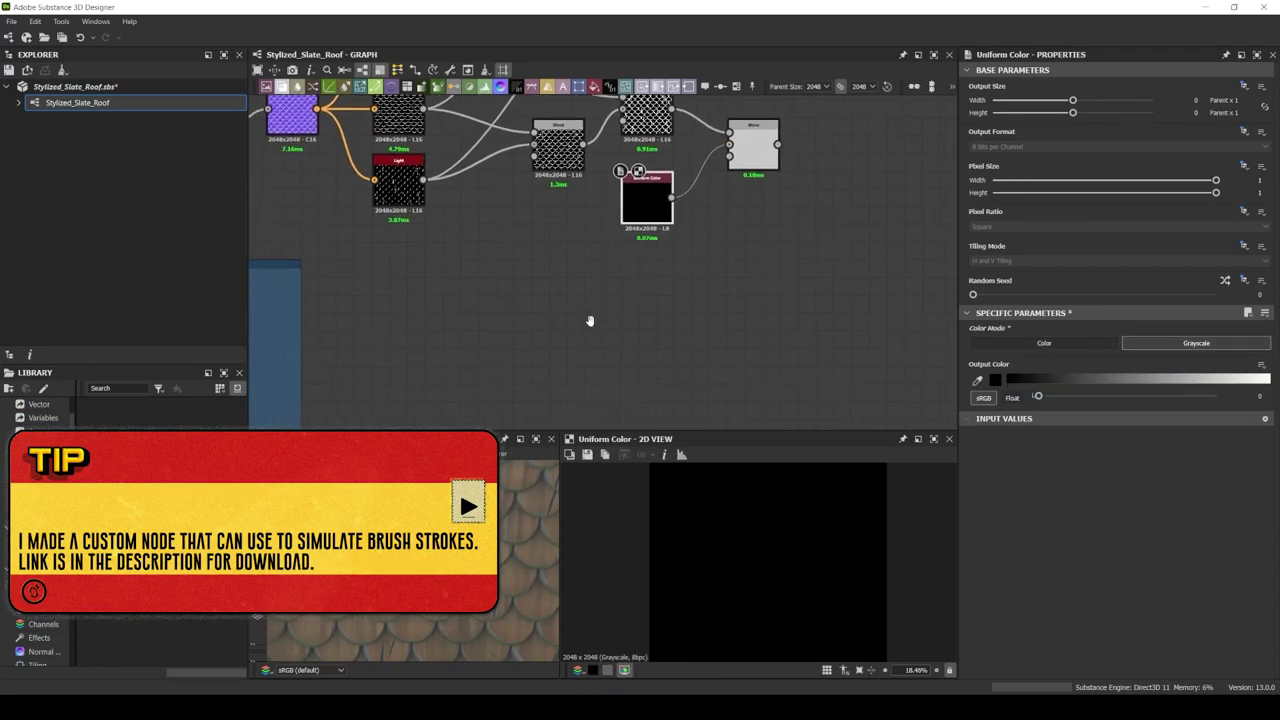
Build a Clouds 2 → Blur HQ Grayscale → Histogram Select mask with high contrast for hard edges
key(space)
click(548, 342)
mouse_move(551, 343)
mouse_down()
mouse_move(498, 325)
mouse_move(627, 330)
mouse_up()
key(space)
click(571, 326)
text(hist)
key(Return)
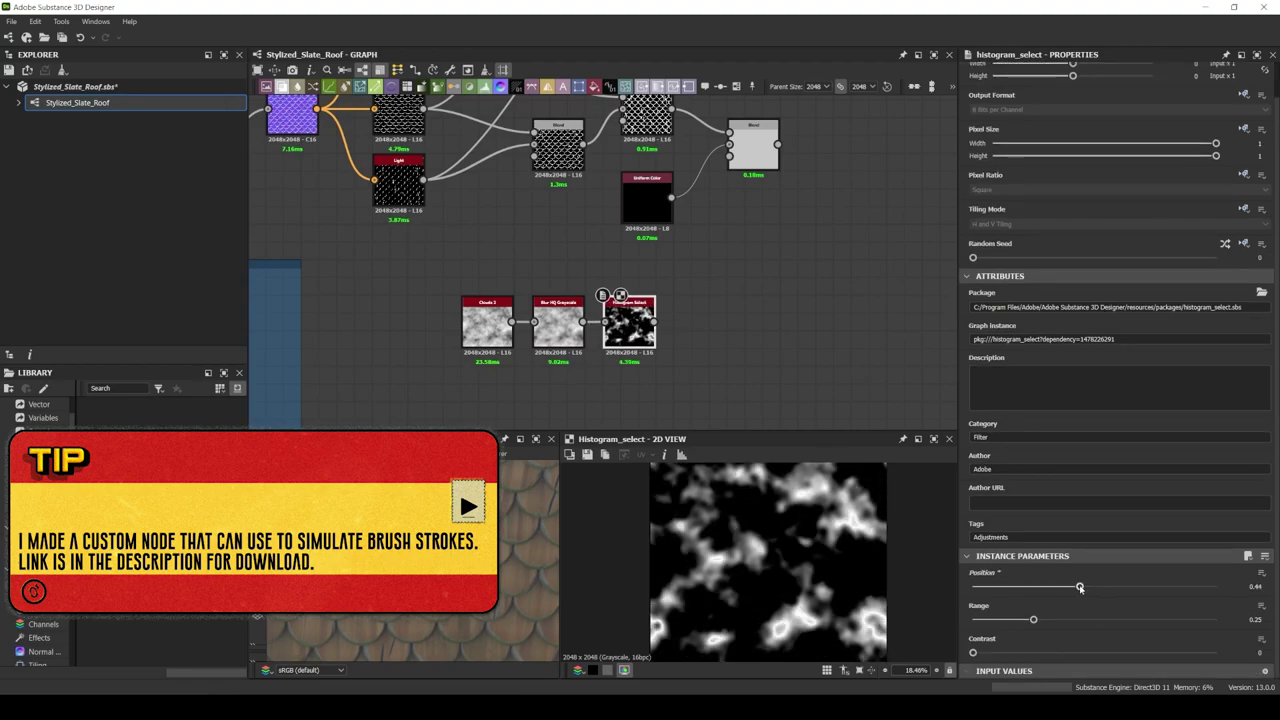
drag(1033, 620, 1045, 620)
drag(972, 652, 1170, 652)
Slope-blur the mask with a BrushStroke06 node and set the blue-grey layer's Blend opacity to 0.71
middle_drag(700, 350, 700, 307)
key(space)
text(brush)
click(730, 414)
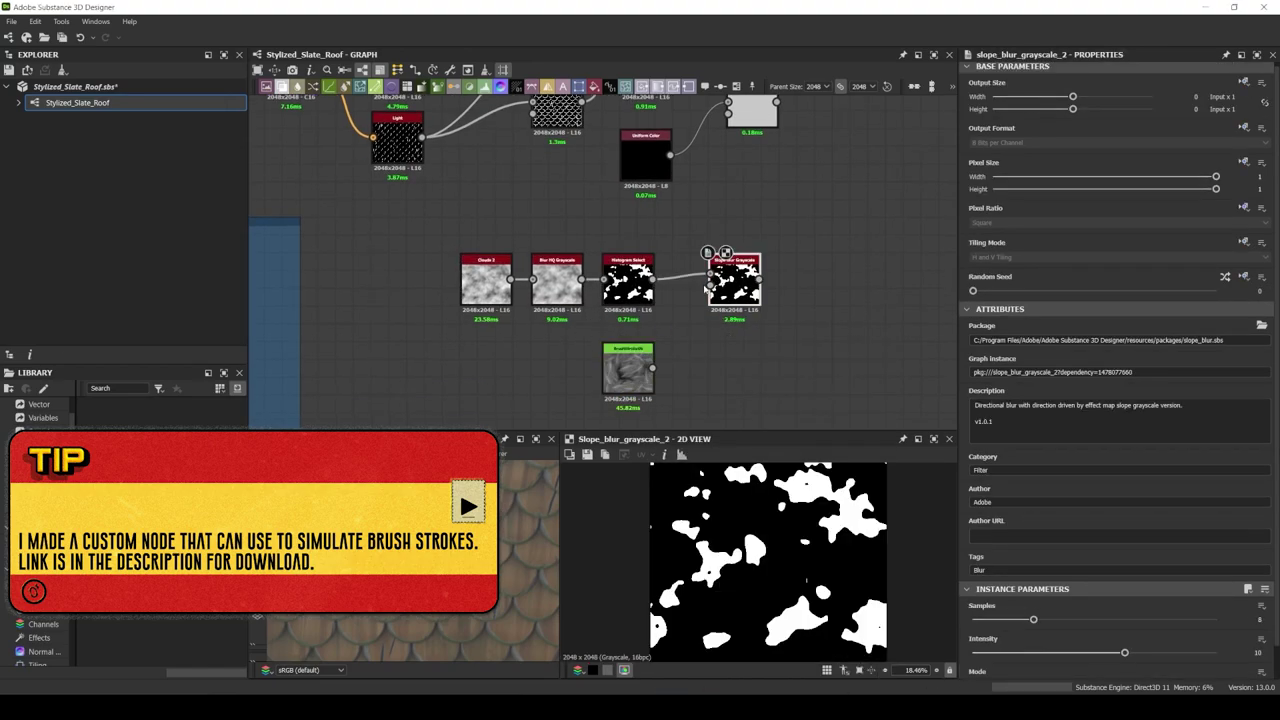
drag(652, 350, 686, 320)
drag(1033, 620, 1216, 620)
scroll(1073, 620, down, 1)
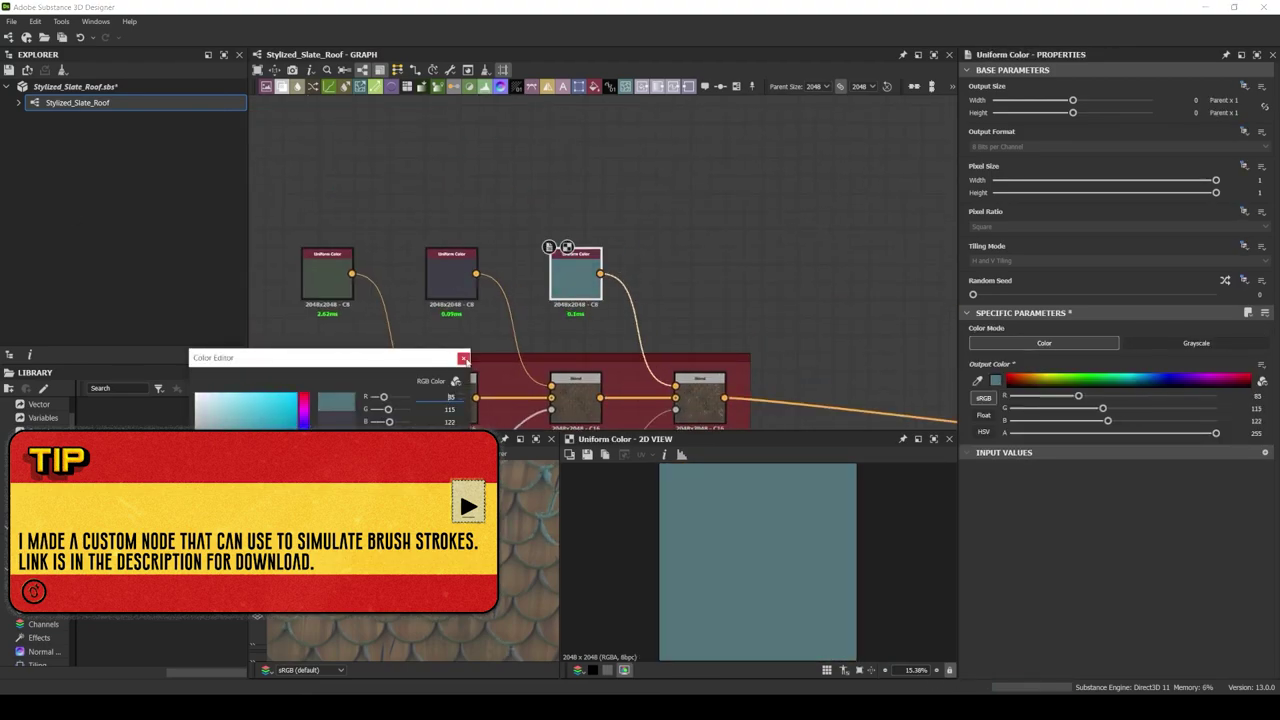
click(676, 410)
drag(1215, 344, 1146, 344)
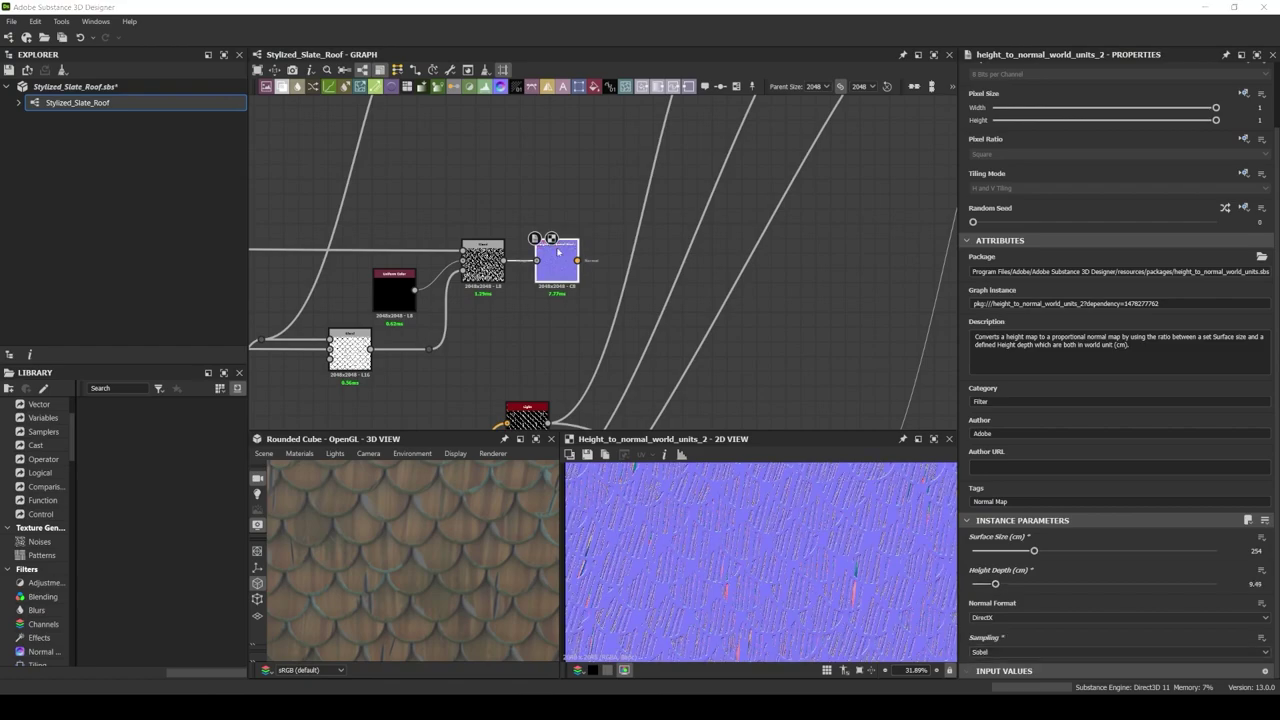
Chain Curvature Smooth, Levels and Blur HQ Grayscale off the normal map
drag(577, 260, 585, 263)
click(657, 302)
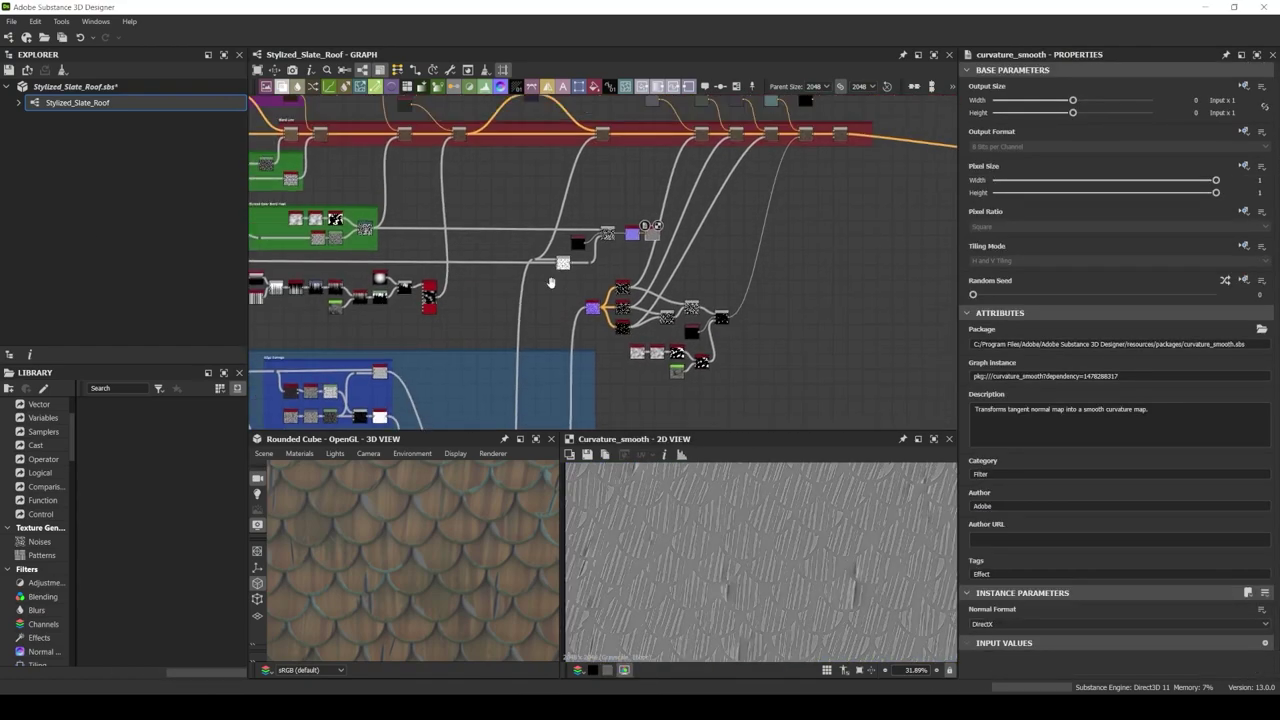
click(996, 99)
text(cut_mask)
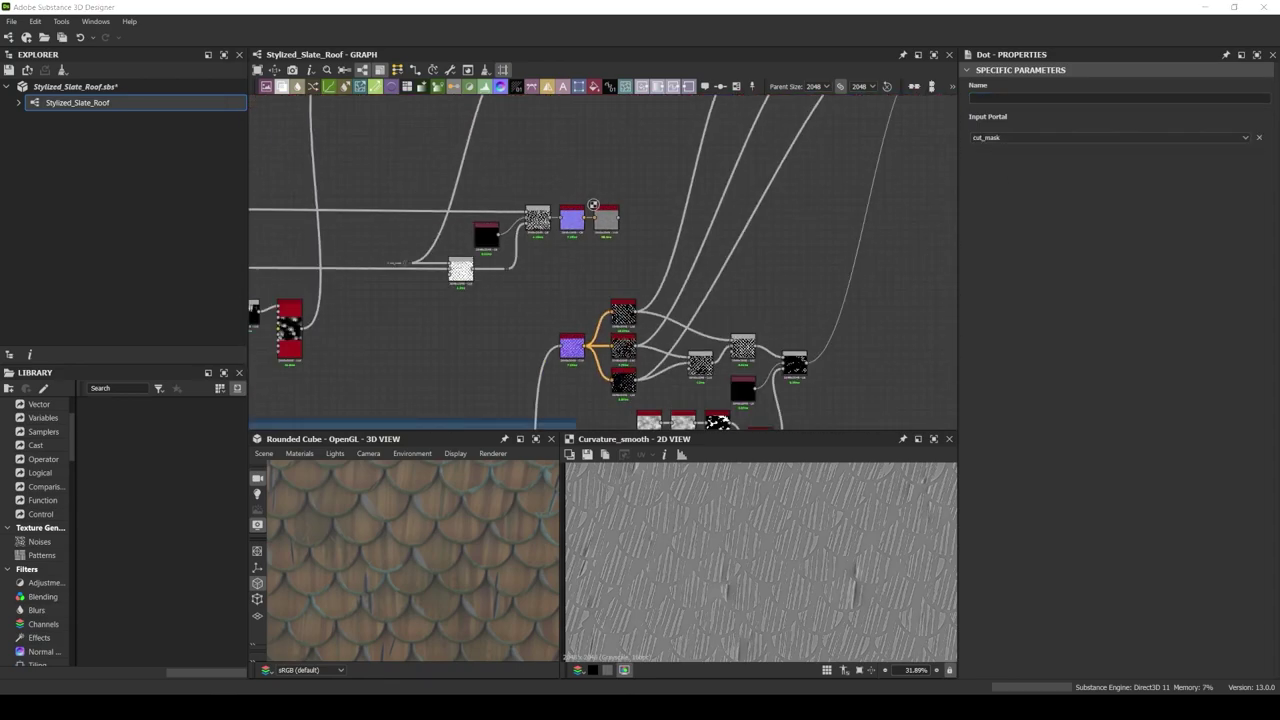
click(545, 465)
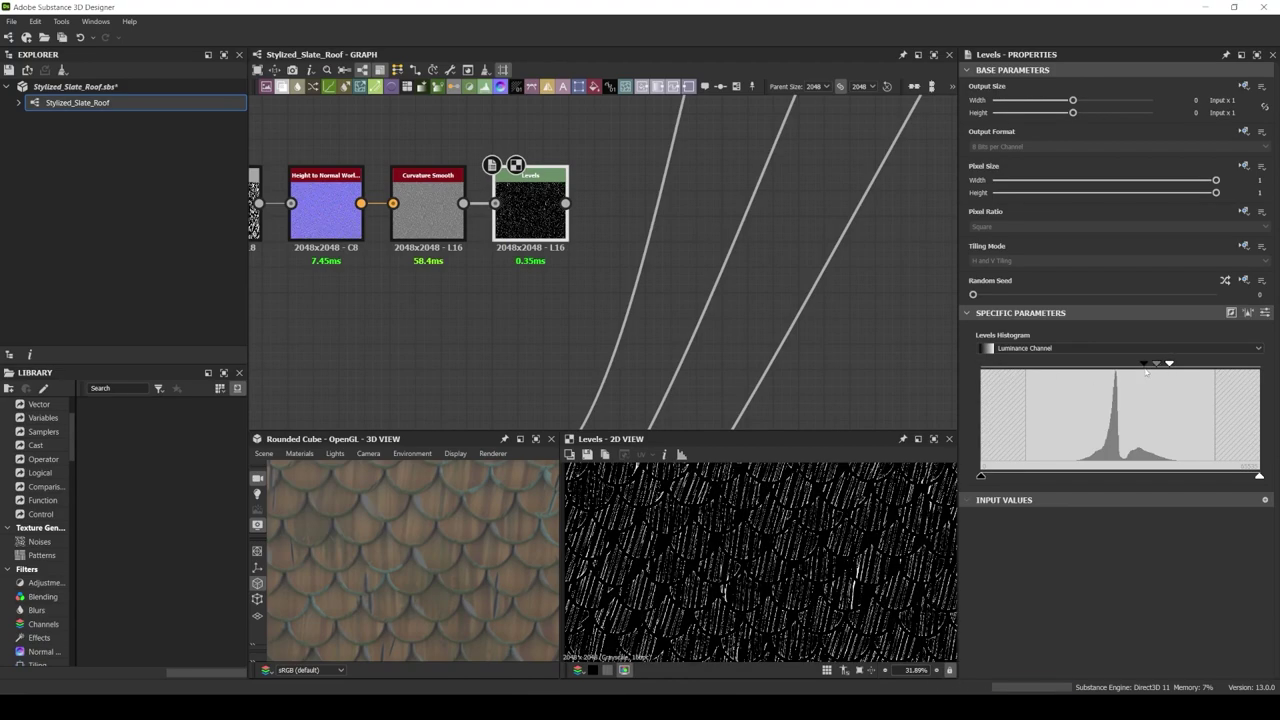
drag(566, 204, 600, 206)
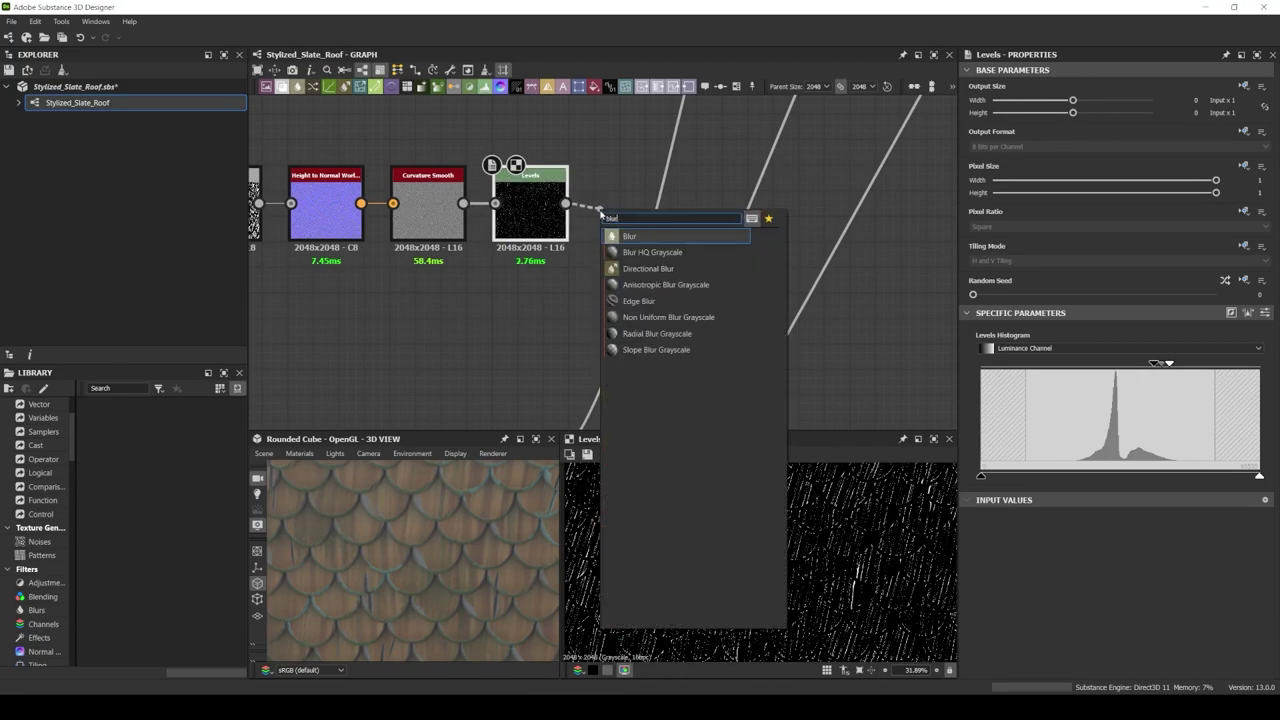
click(657, 234)
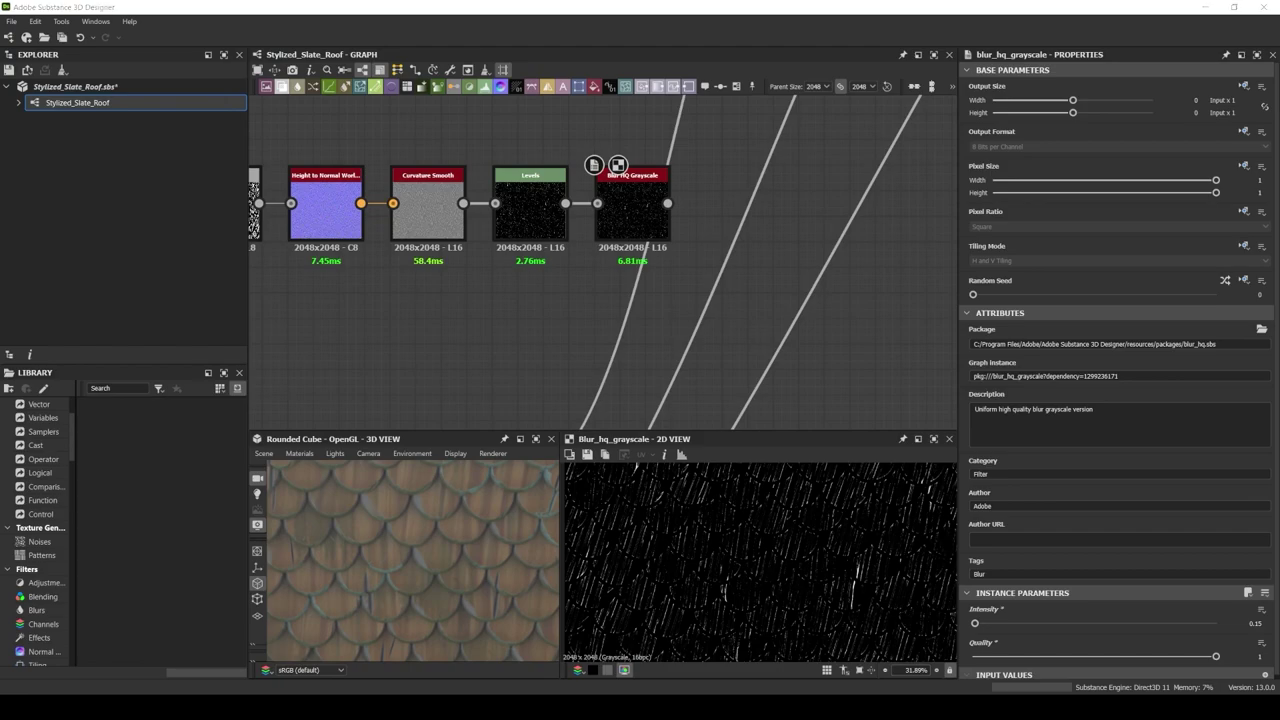
Create a dot that pulls in the cuts mask from the Cuts frame
scroll(571, 163, down, 3)
middle_drag(571, 163, 530, 347)
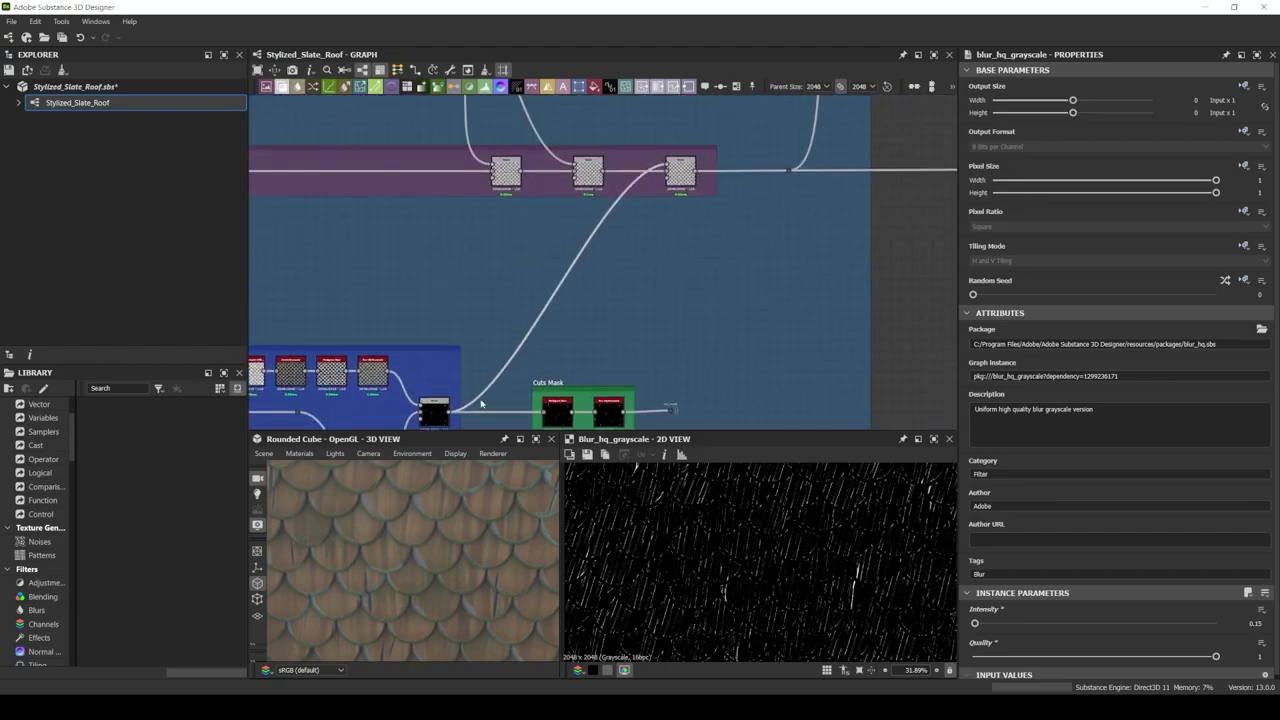
middle_drag(481, 403, 534, 269)
double_click(578, 329)
scroll(578, 329, down, 2)
middle_drag(810, 226, 864, 163)
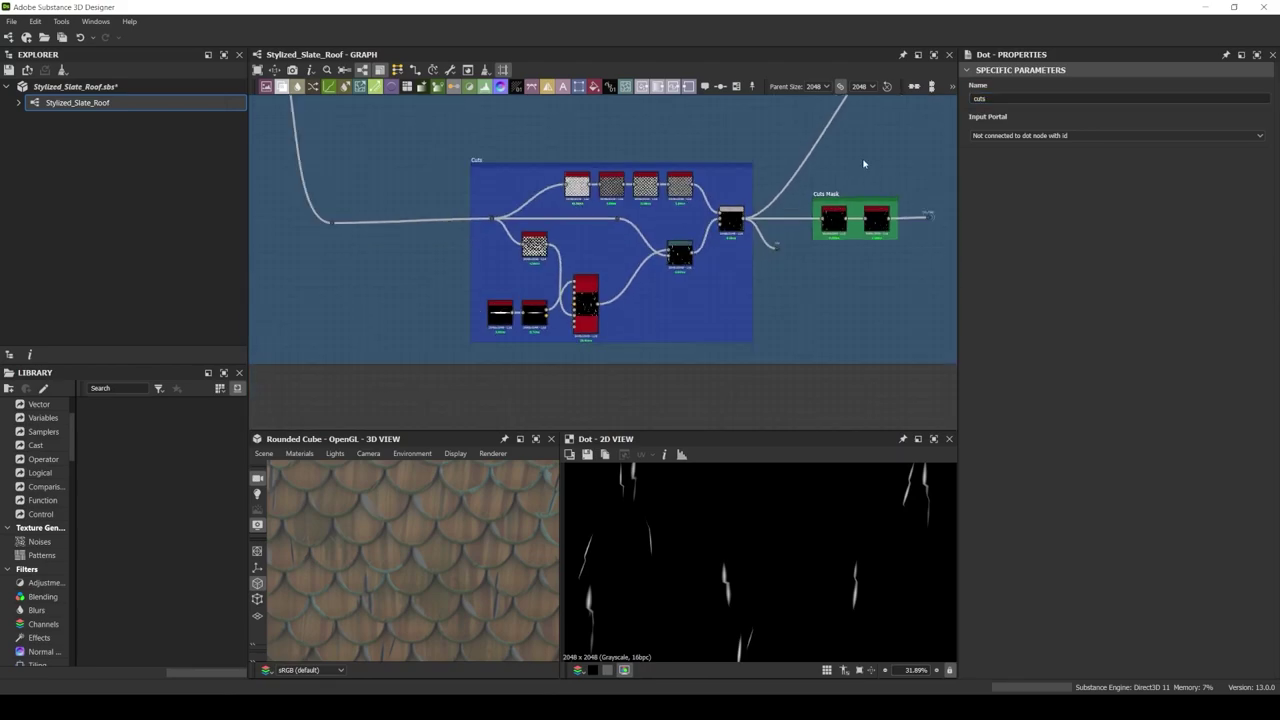
right_click(583, 271)
click(620, 290)
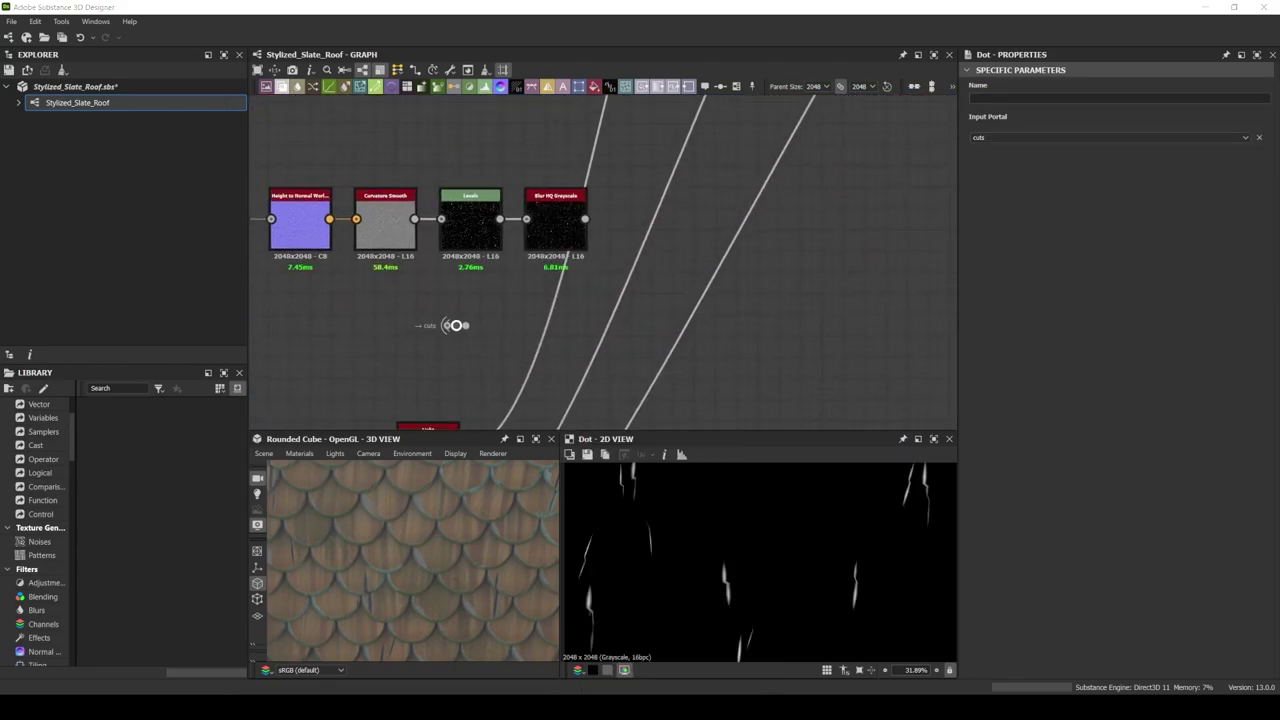
Add a Histogram Scan (position 0.68, contrast 0.93) after the cuts dot, followed by Blur HQ Grayscale
drag(463, 325, 505, 305)
text(hist)
click(543, 326)
scroll(1110, 400, down, 5)
click(1181, 619)
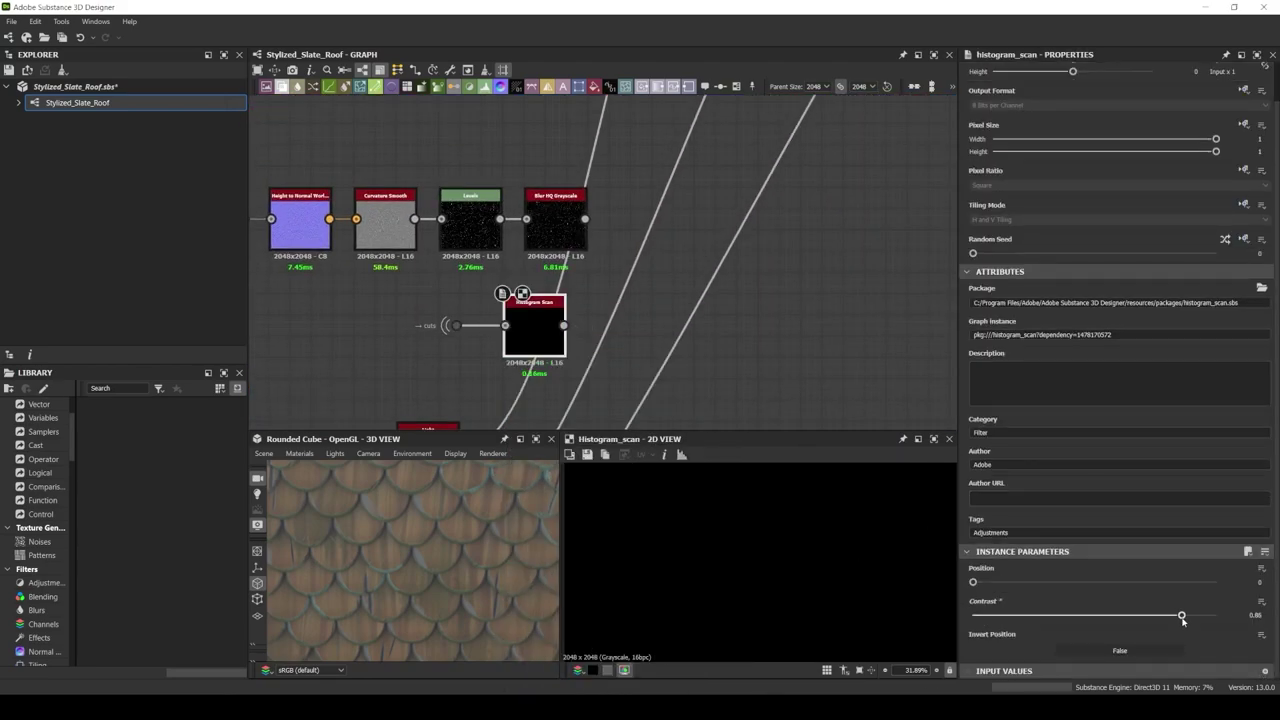
drag(1201, 624, 1198, 624)
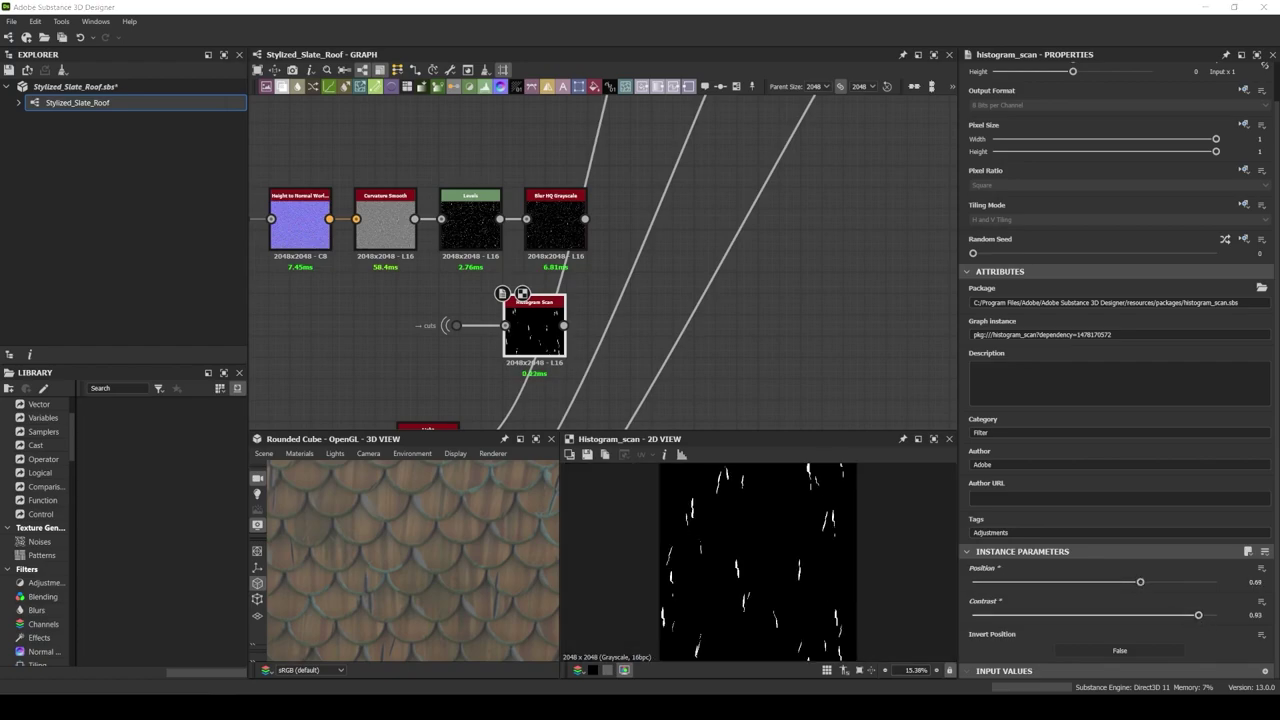
drag(564, 325, 632, 325)
click(665, 323)
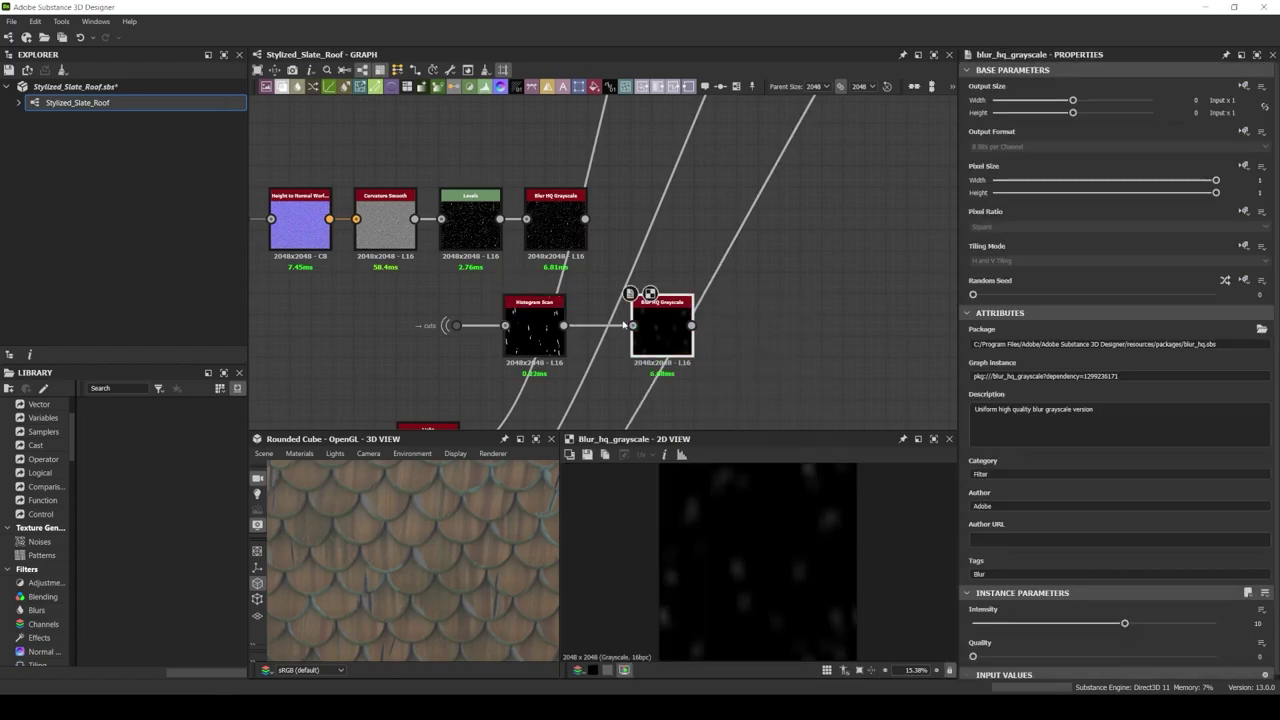
Blend a black Uniform Color through the blurred mask into the last Blend Line Blend
scroll(620, 300, down, 5)
scroll(640, 310, up, 3)
click(565, 297)
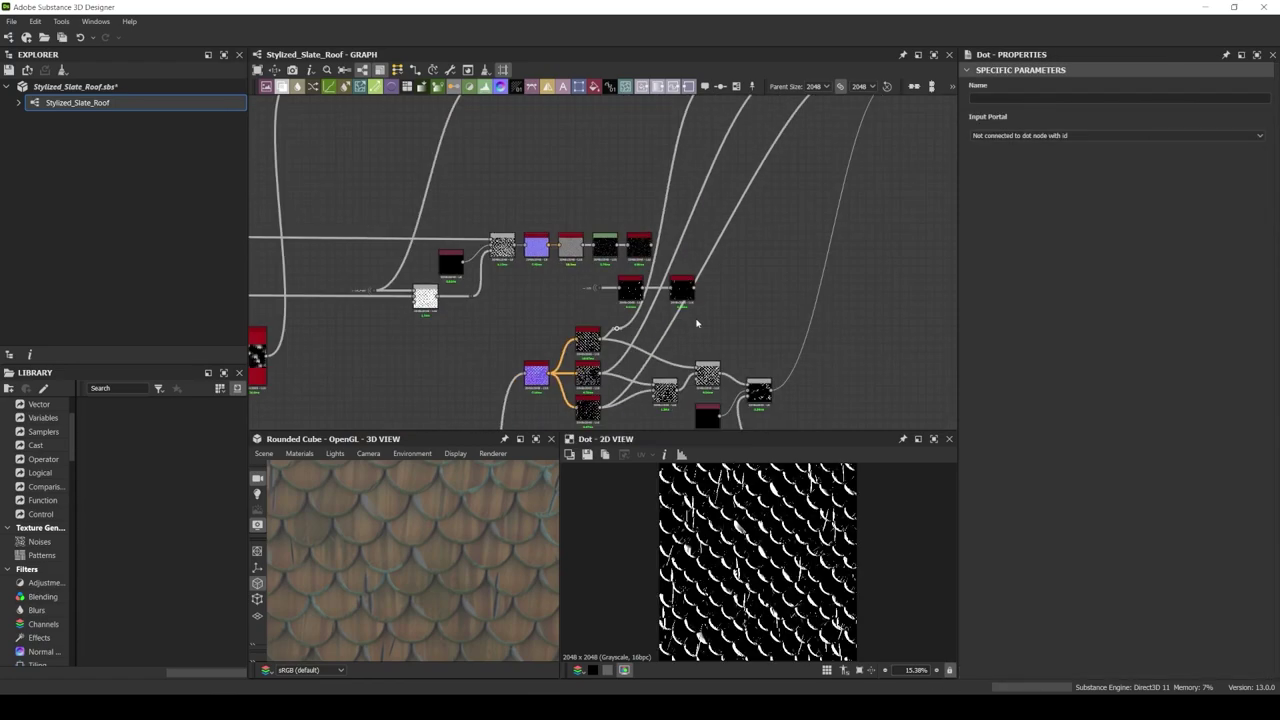
scroll(610, 300, down, 3)
scroll(400, 320, up, 2)
scroll(398, 325, up, 2)
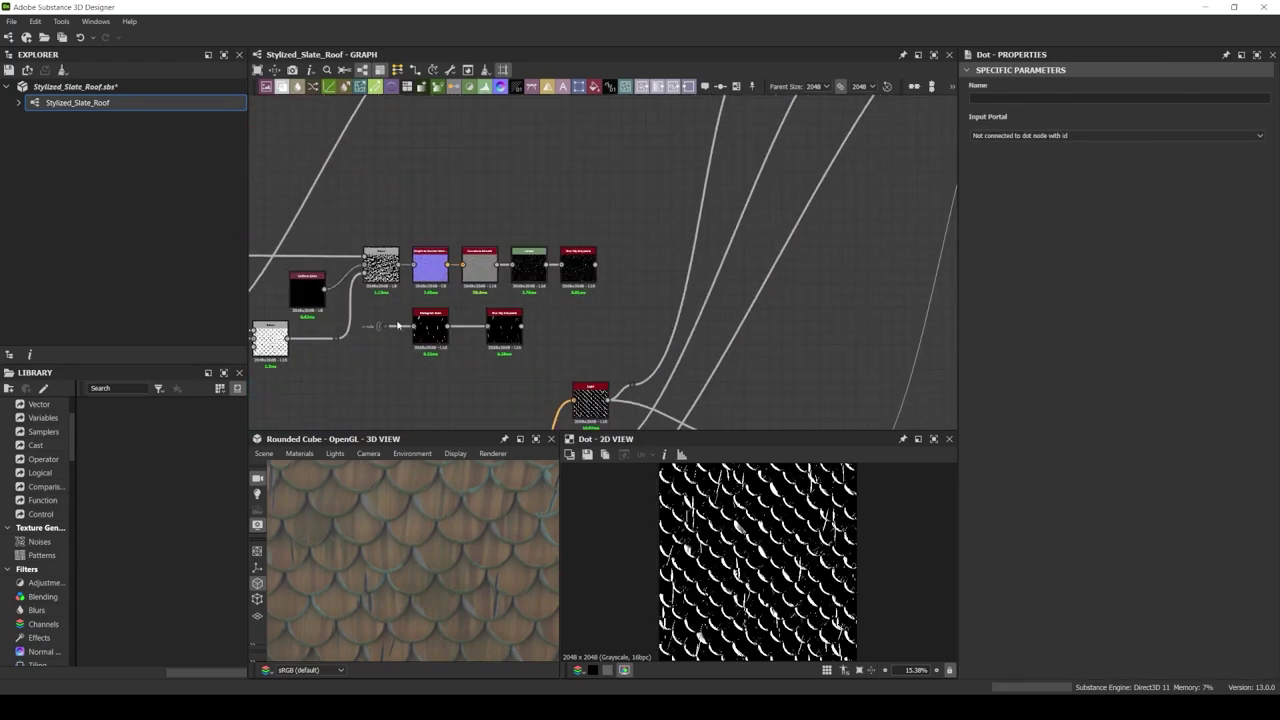
scroll(622, 279, up, 2)
middle_drag(523, 160, 523, 229)
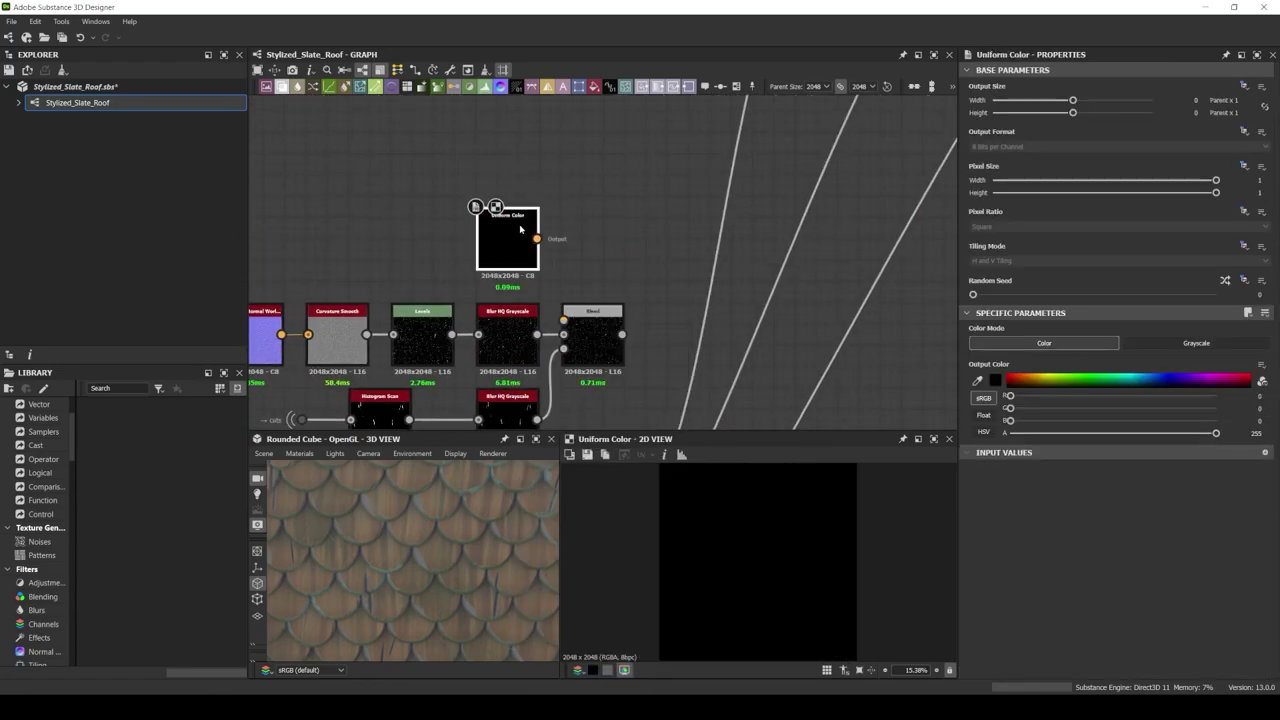
click(590, 336)
mouse_move(537, 250)
mouse_down()
mouse_move(563, 320)
mouse_move(709, 204)
mouse_up()
scroll(608, 208, down, 3)
scroll(500, 380, up, 1)
scroll(650, 260, up, 1)
scroll(645, 113, up, 5)
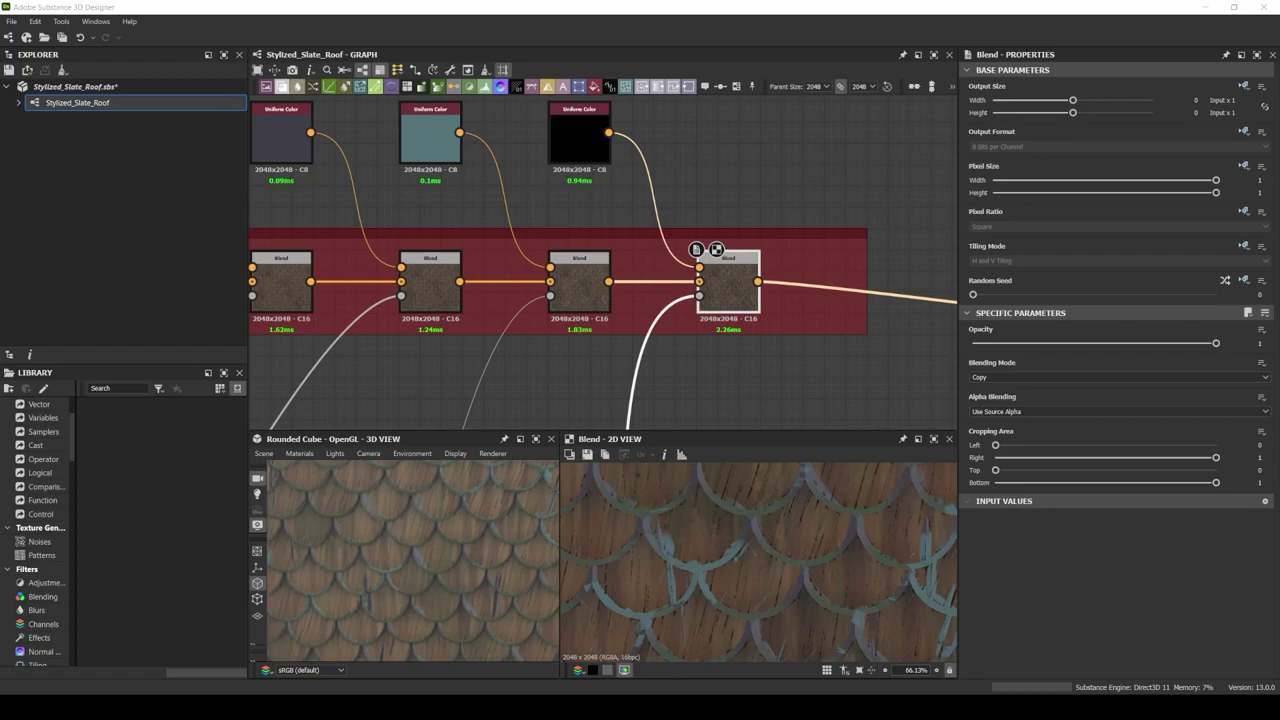
Wrap the five colour nodes in a frame
scroll(464, 247, down, 3)
drag(716, 259, 716, 259)
key(ctrl+f)
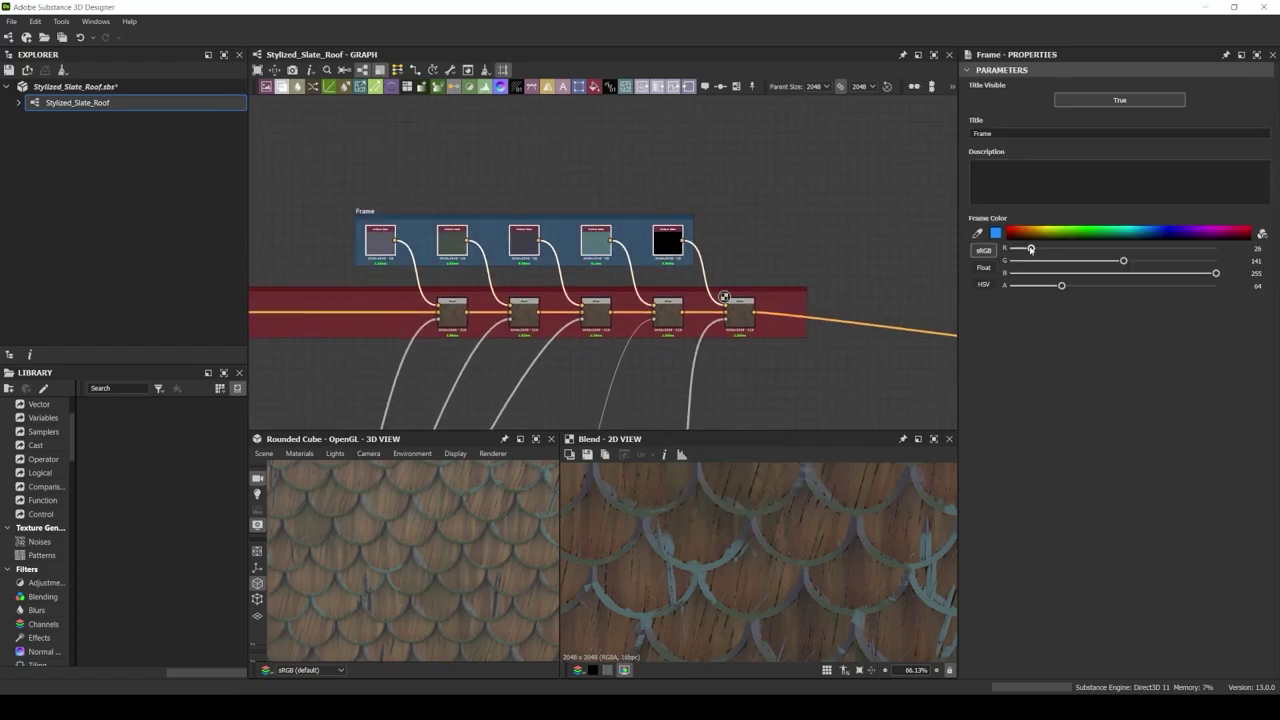
Frame the Light nodes in a green frame titled 'Shadow Mask'
scroll(579, 266, up, 3)
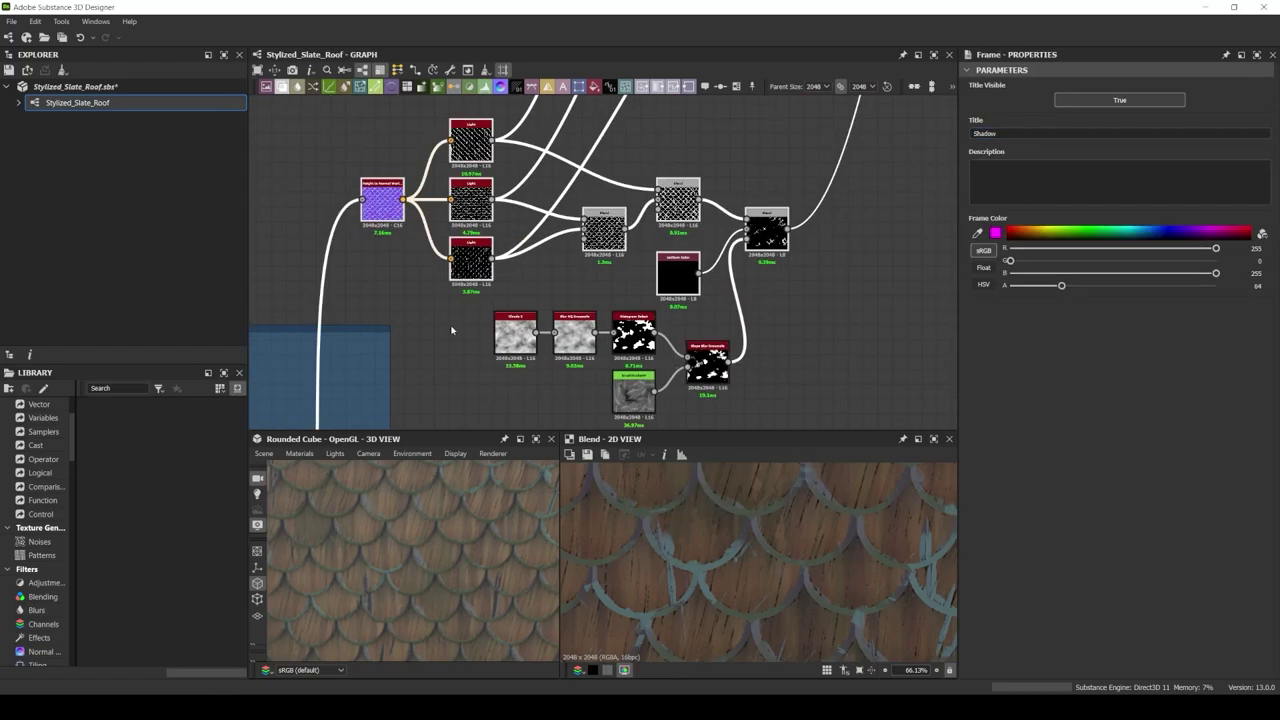
scroll(579, 266, down, 2)
middle_drag(579, 266, 504, 263)
scroll(504, 263, down, 1)
drag(474, 264, 668, 388)
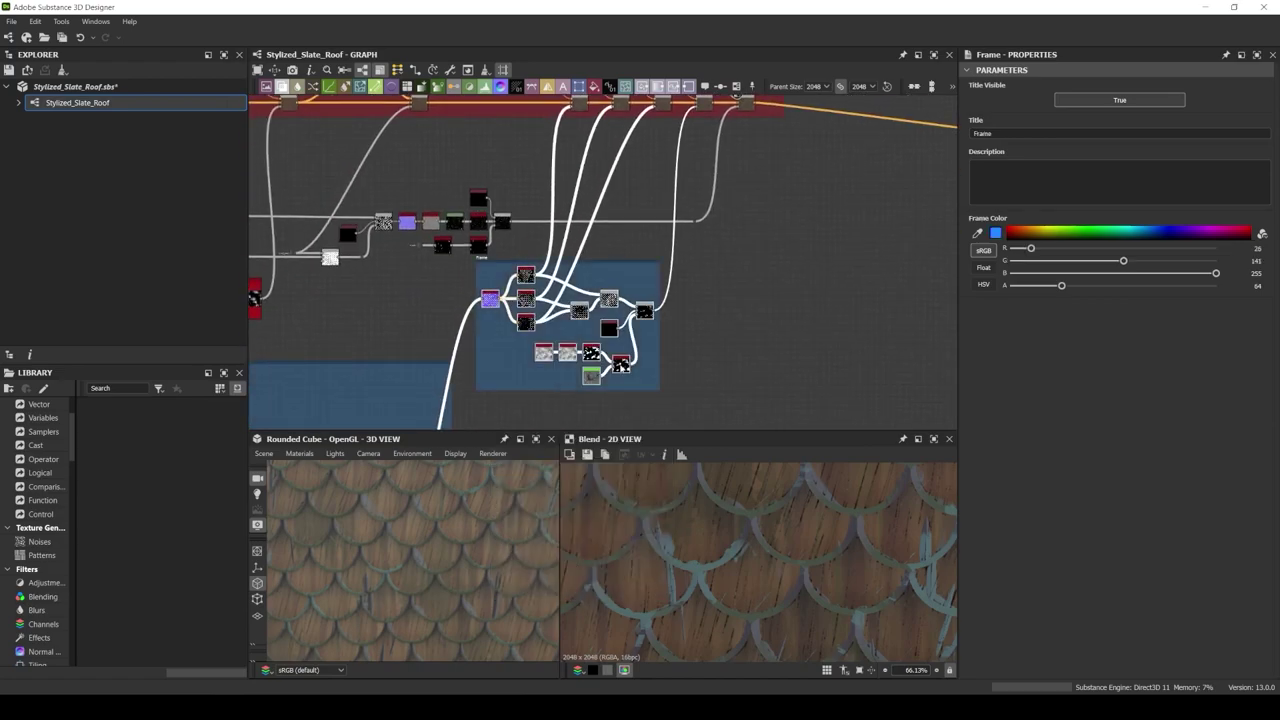
key(ctrl+f)
key(Return)
Frame the curvature mask chain as 'Dirt Curvature - Shadow Mask'
scroll(374, 257, up, 2)
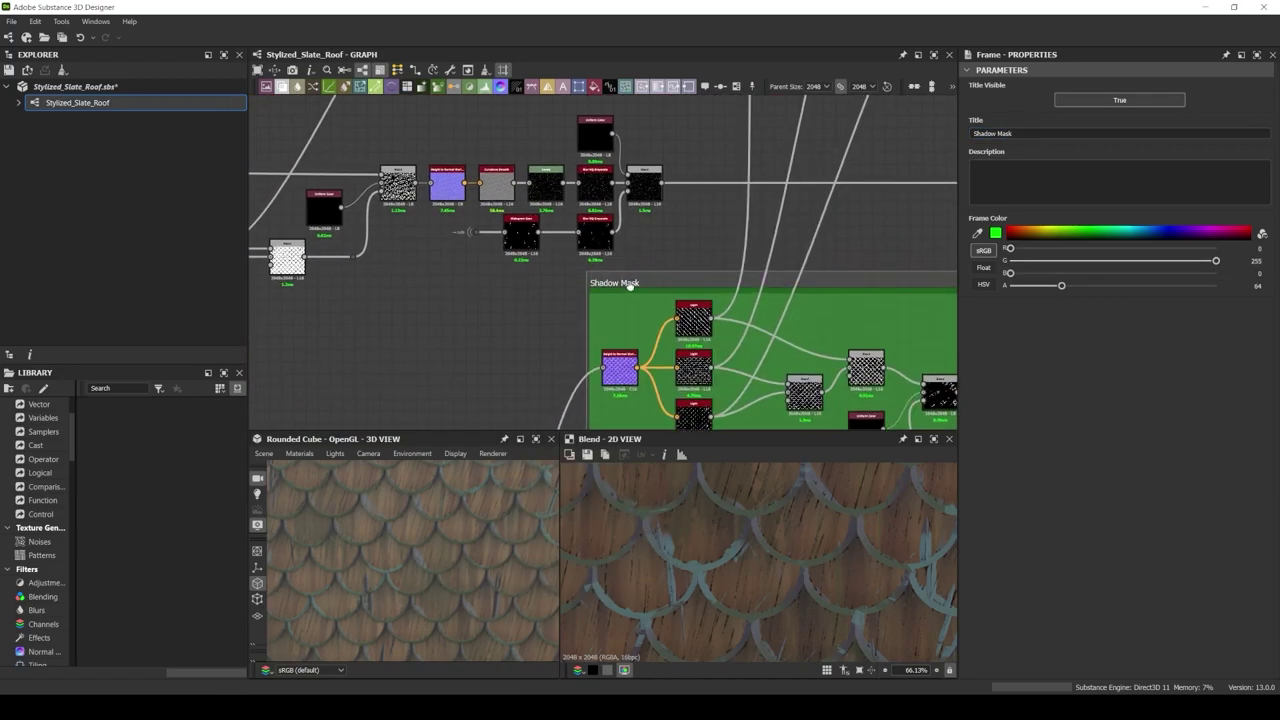
middle_drag(273, 209, 433, 297)
drag(812, 362, 350, 150)
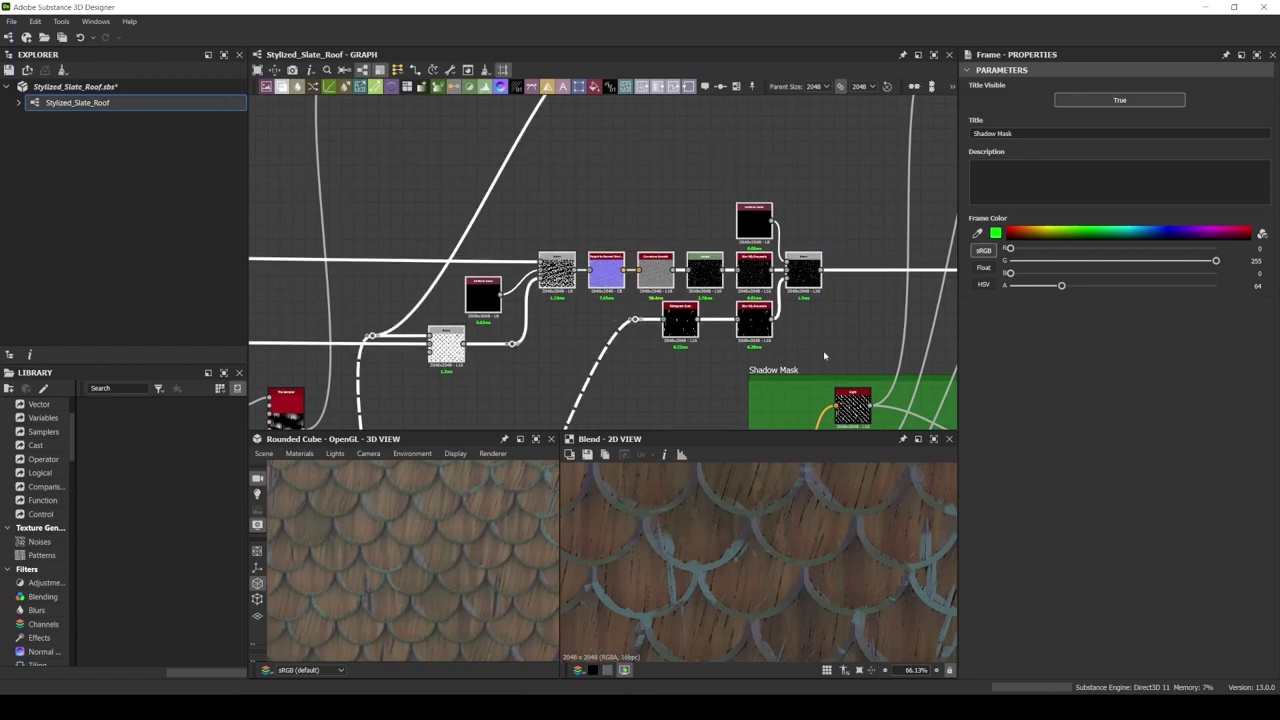
key(ctrl+f)
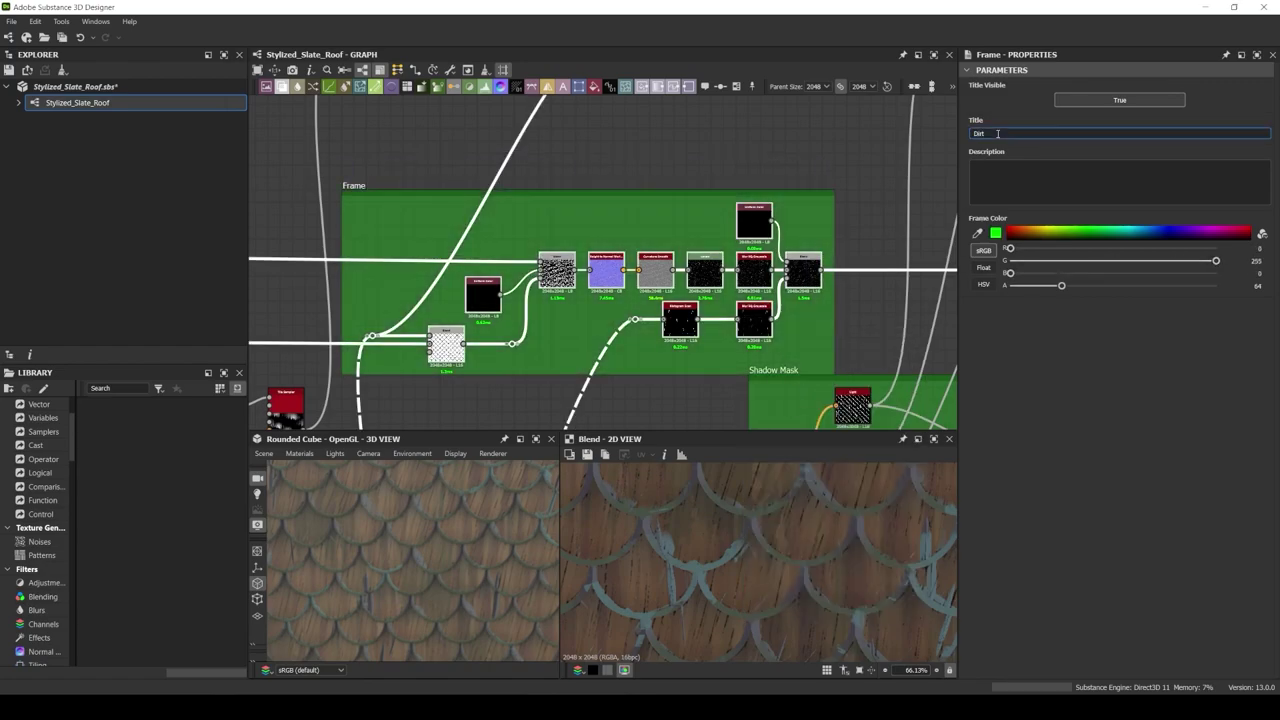
key(Return)
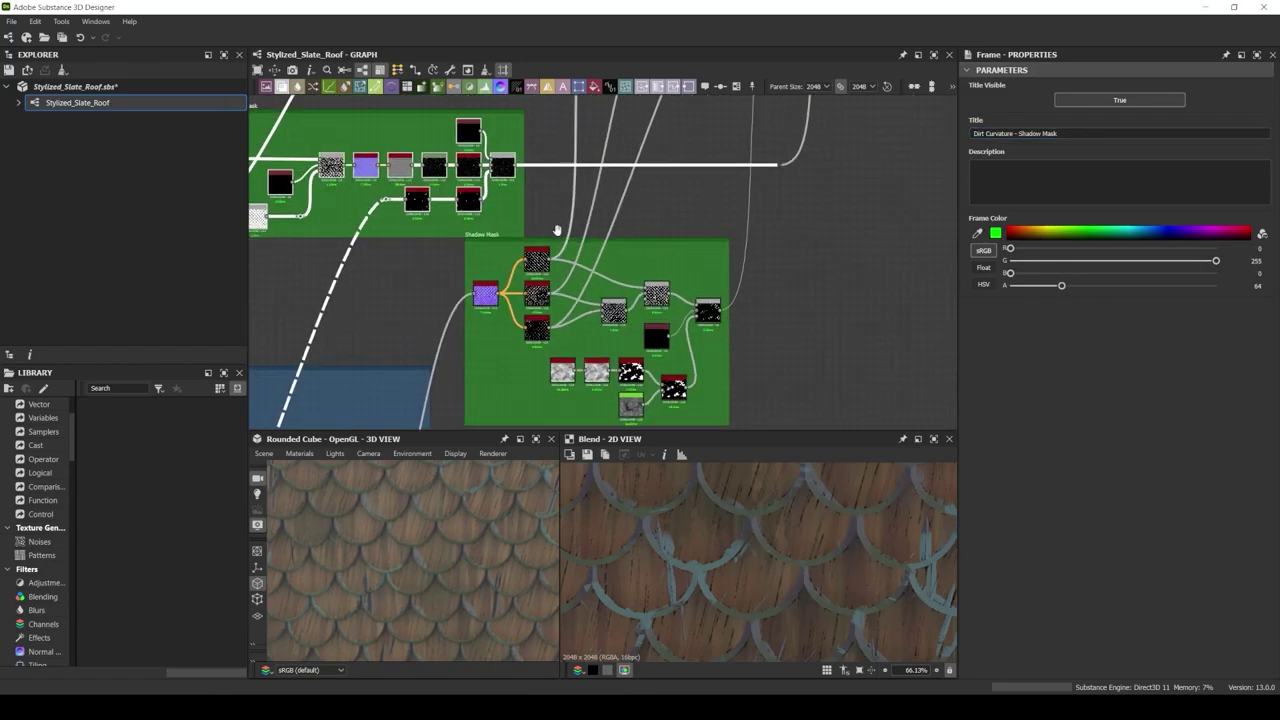
Select the Blend Line frame and add a dot on the normal map output
scroll(500, 250, down, 3)
scroll(292, 189, up, 4)
click(292, 189)
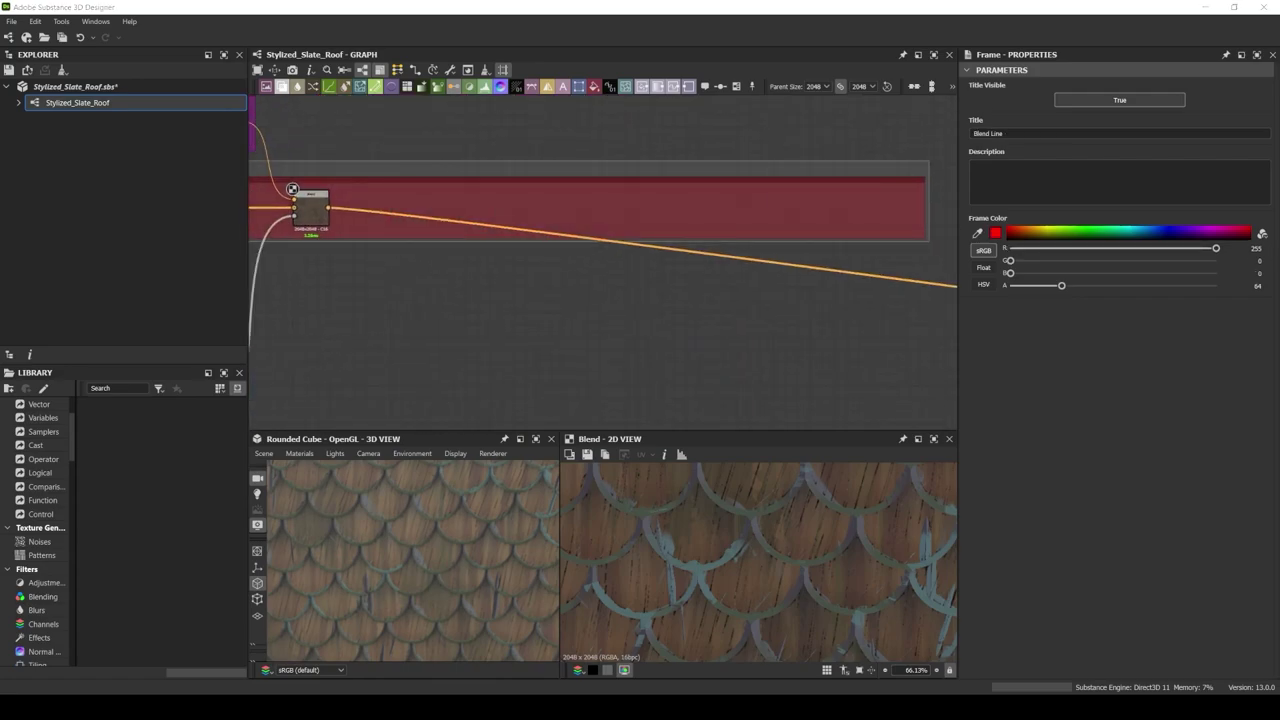
right_click(537, 240)
click(560, 255)
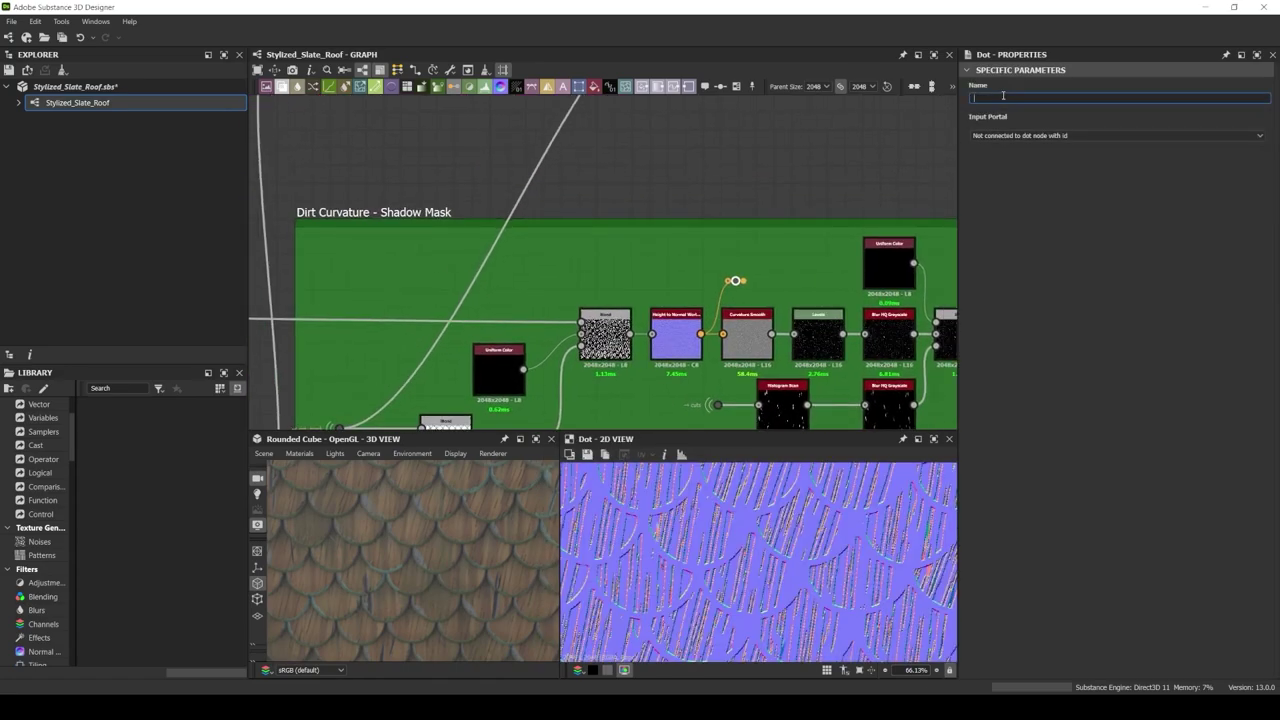
text(normal_curvature)
Name the dot normal_curvature, feed it into a new mg_light node and adjust its vertical angle
key(Return)
scroll(600, 260, down, 2)
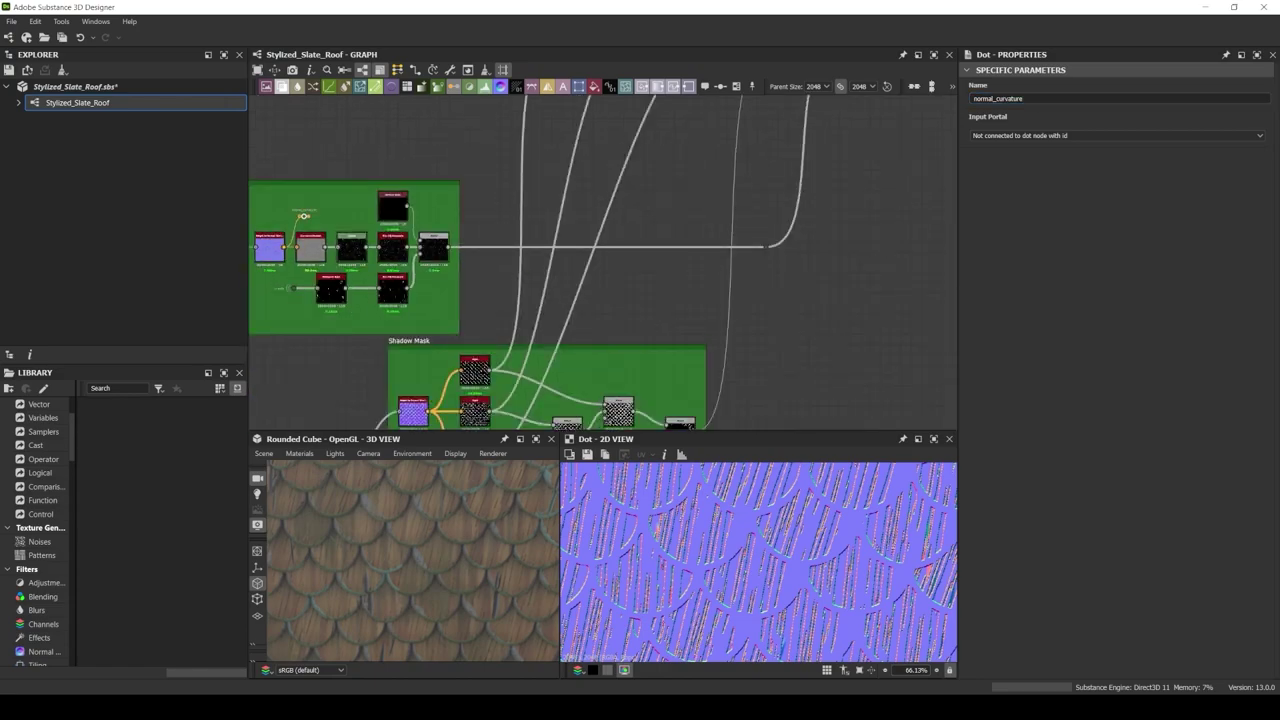
middle_drag(557, 203, 523, 286)
key(space)
click(560, 326)
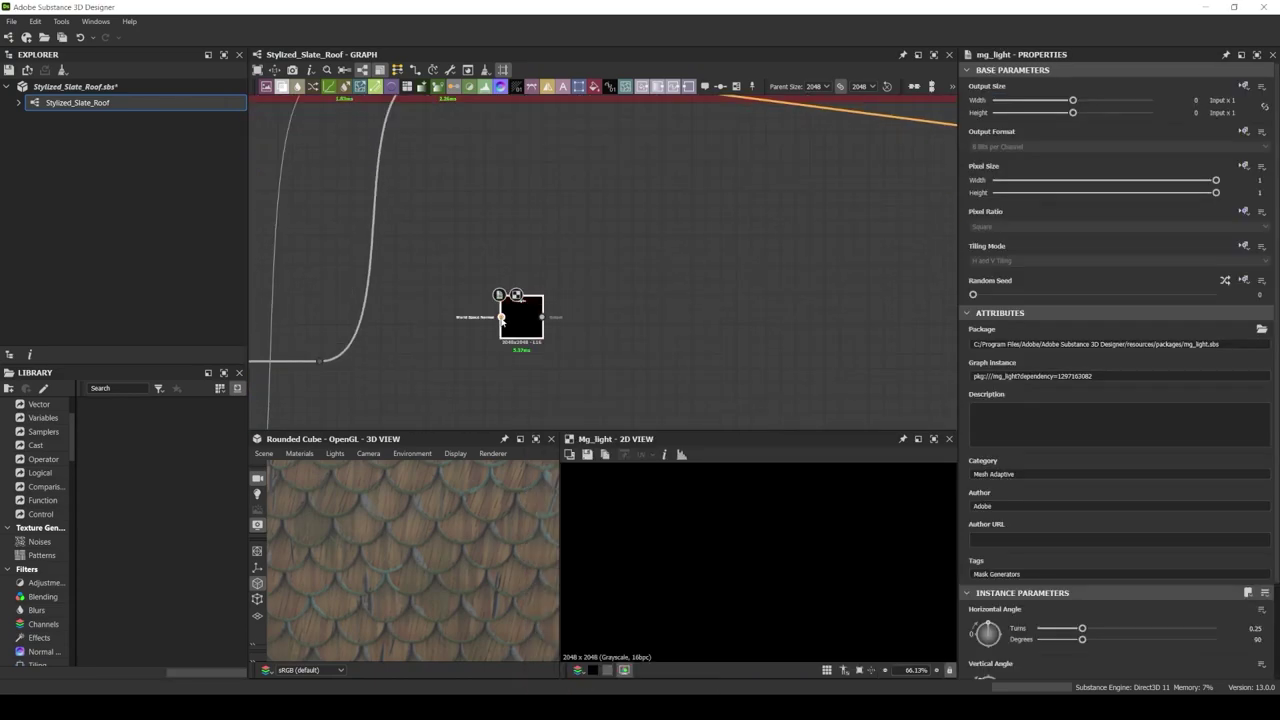
key(space)
text(d)
key(Return)
click(521, 316)
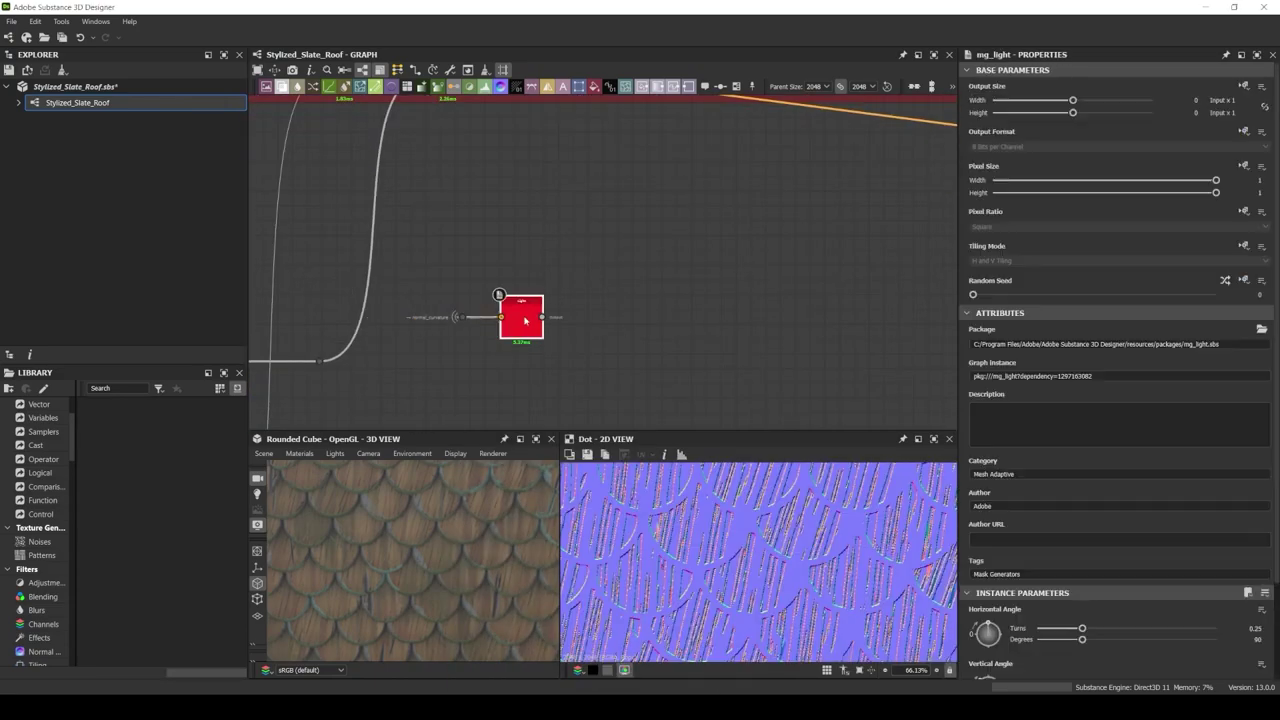
scroll(1110, 400, down, 3)
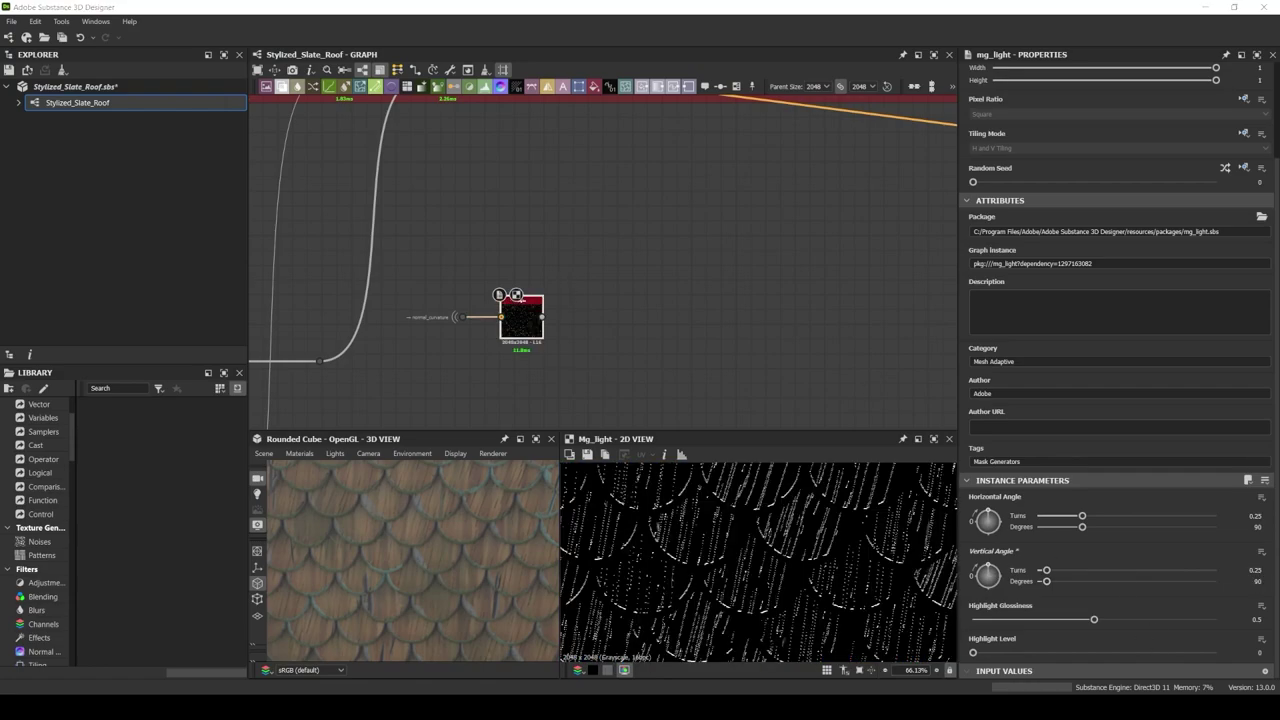
Add a black Uniform Color and connect it into the Blend
middle_drag(516, 296, 566, 209)
key(space)
click(588, 348)
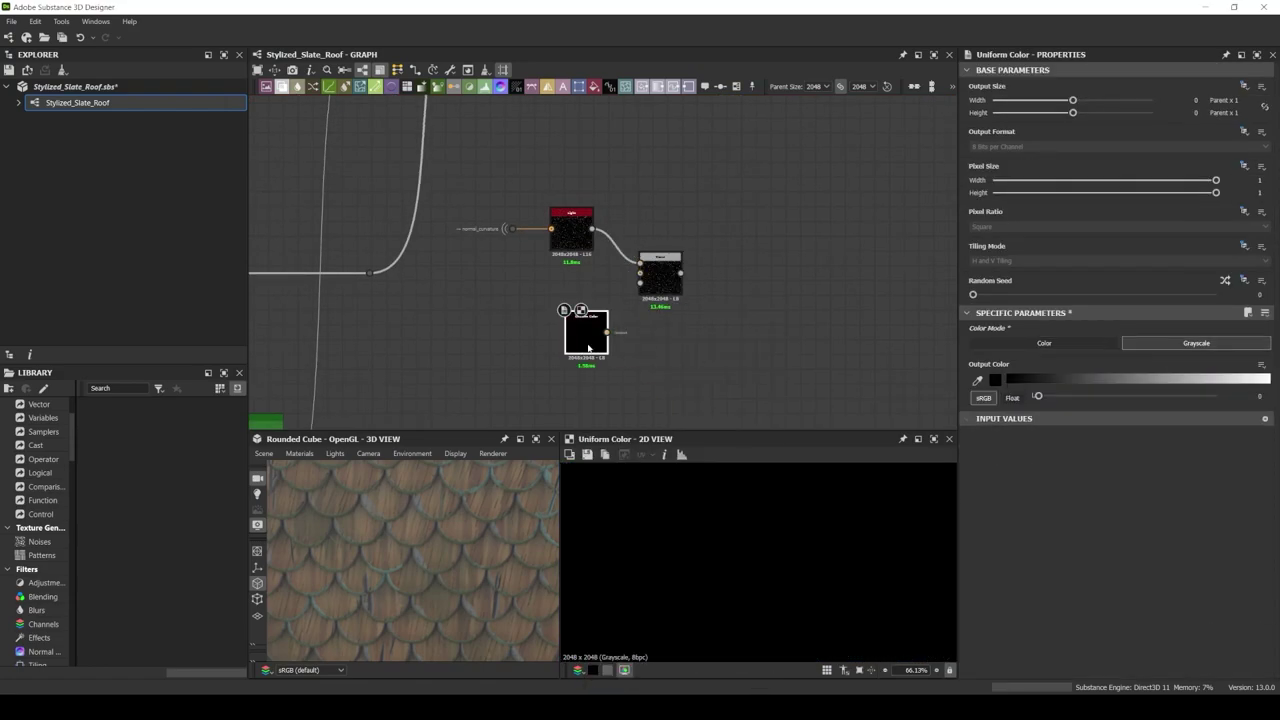
drag(588, 348, 572, 300)
Add a reseeded Clouds 2 followed by a Blur HQ Grayscale at about 2.95 intensity
key(space)
text(clouds 2)
key(Return)
drag(973, 294, 1070, 296)
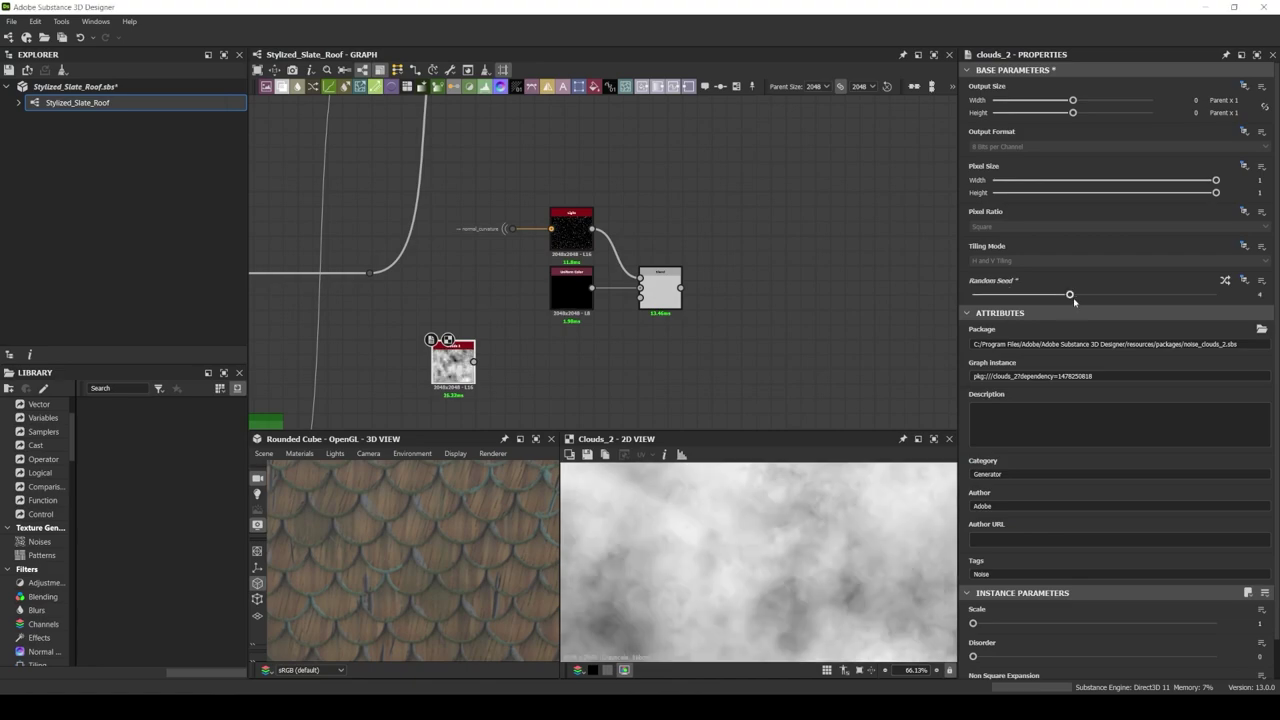
drag(474, 361, 500, 310)
click(545, 334)
drag(973, 621, 1018, 620)
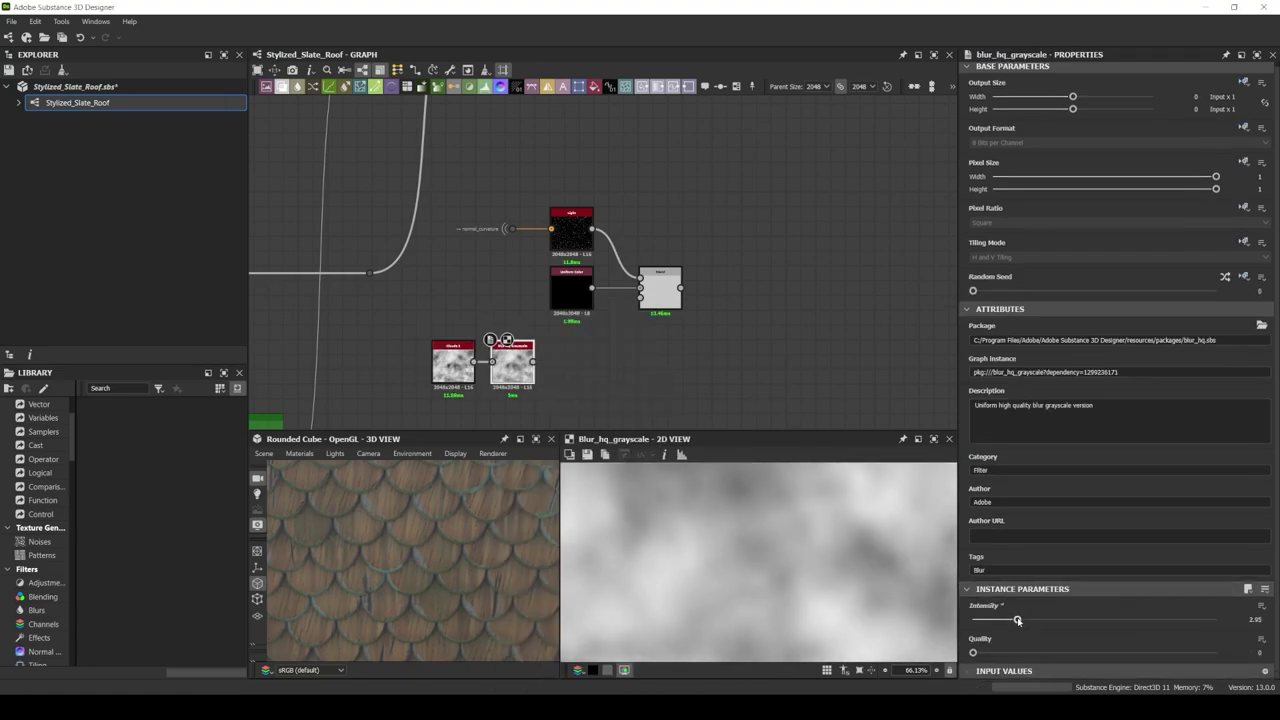
Turn the blurred clouds into a Histogram Select mask and use it as the Blend mask
drag(535, 361, 556, 302)
click(590, 371)
mouse_move(1094, 619)
mouse_down()
mouse_move(1075, 619)
mouse_move(1121, 652)
mouse_move(1216, 652)
mouse_up()
scroll(1100, 620, down, 1)
drag(593, 361, 640, 298)
click(660, 290)
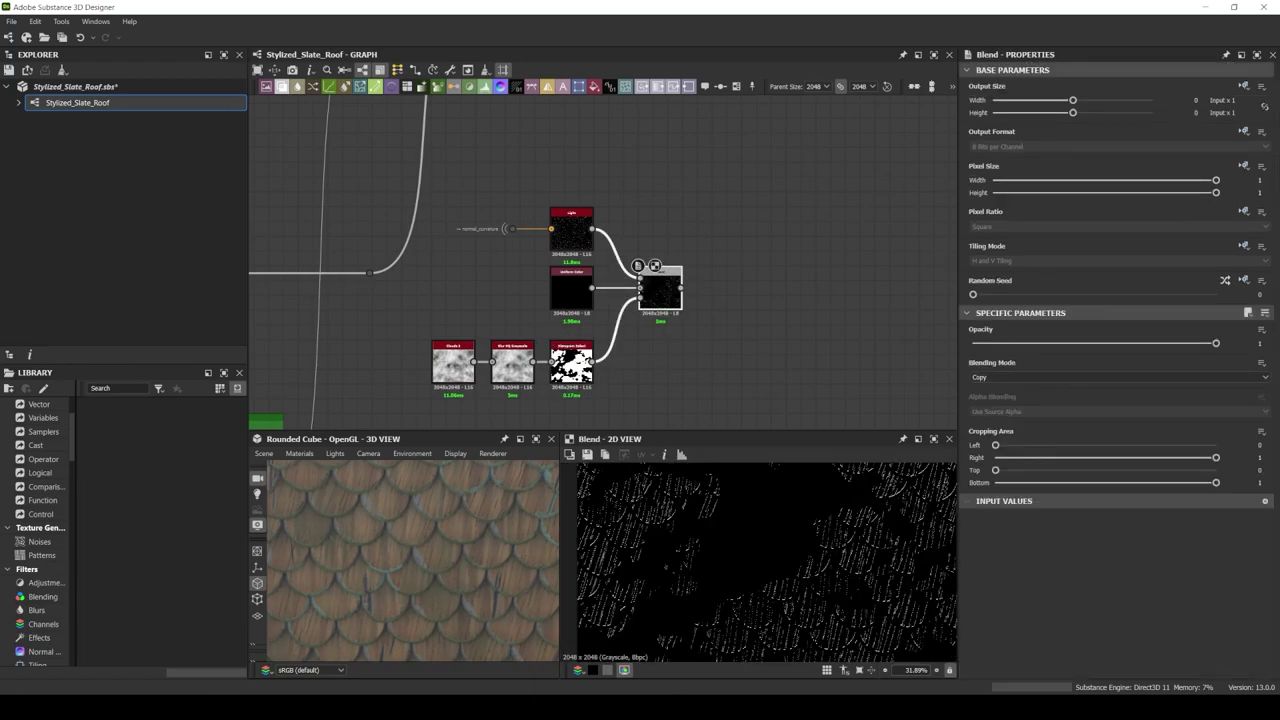
Add a Blur HQ Grayscale after the Blend with intensity 0.15
drag(744, 291, 744, 293)
click(770, 330)
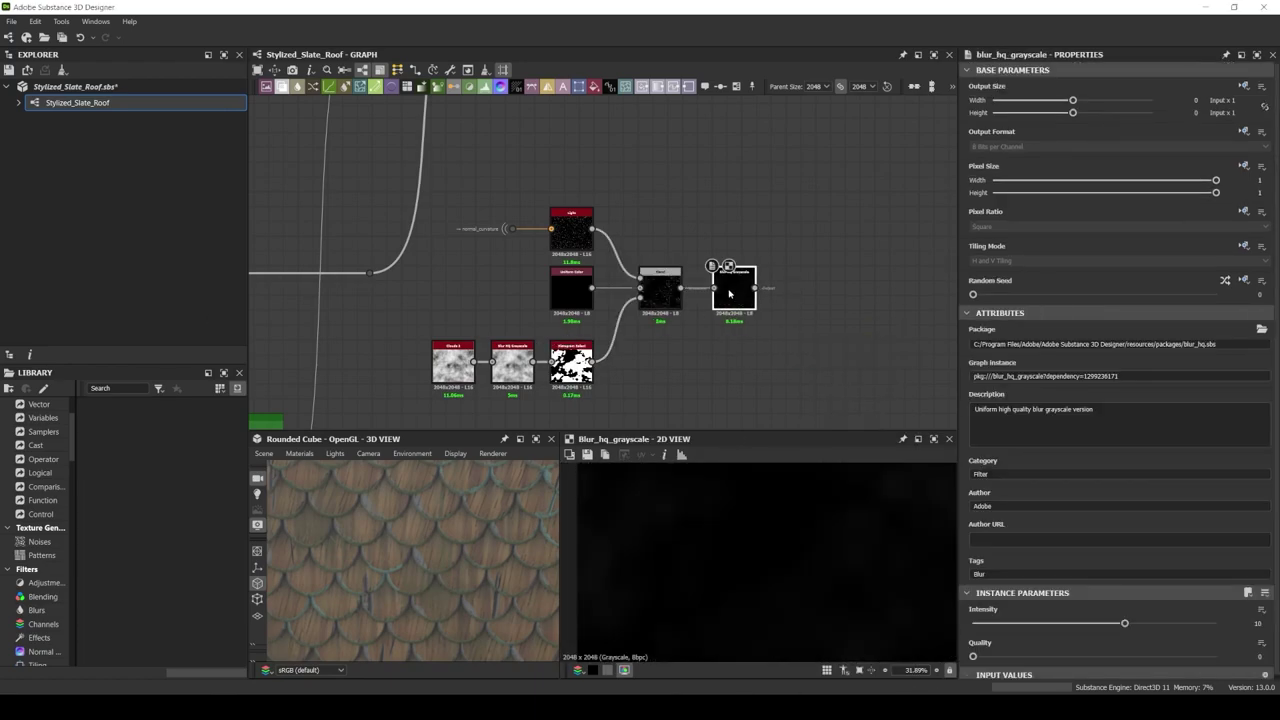
drag(1125, 623, 975, 623)
scroll(834, 252, down, 3)
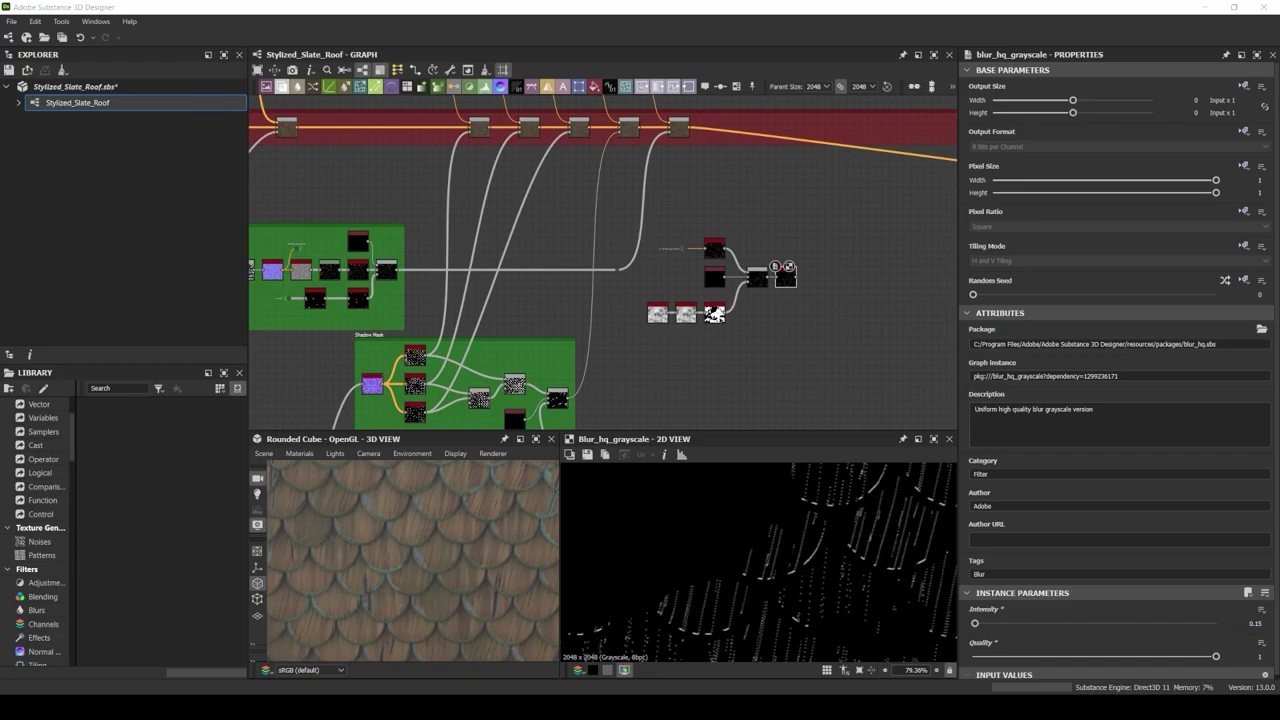
Place a new tan Uniform Color above the red frame's Blend chain
middle_drag(734, 203, 649, 246)
click(614, 176)
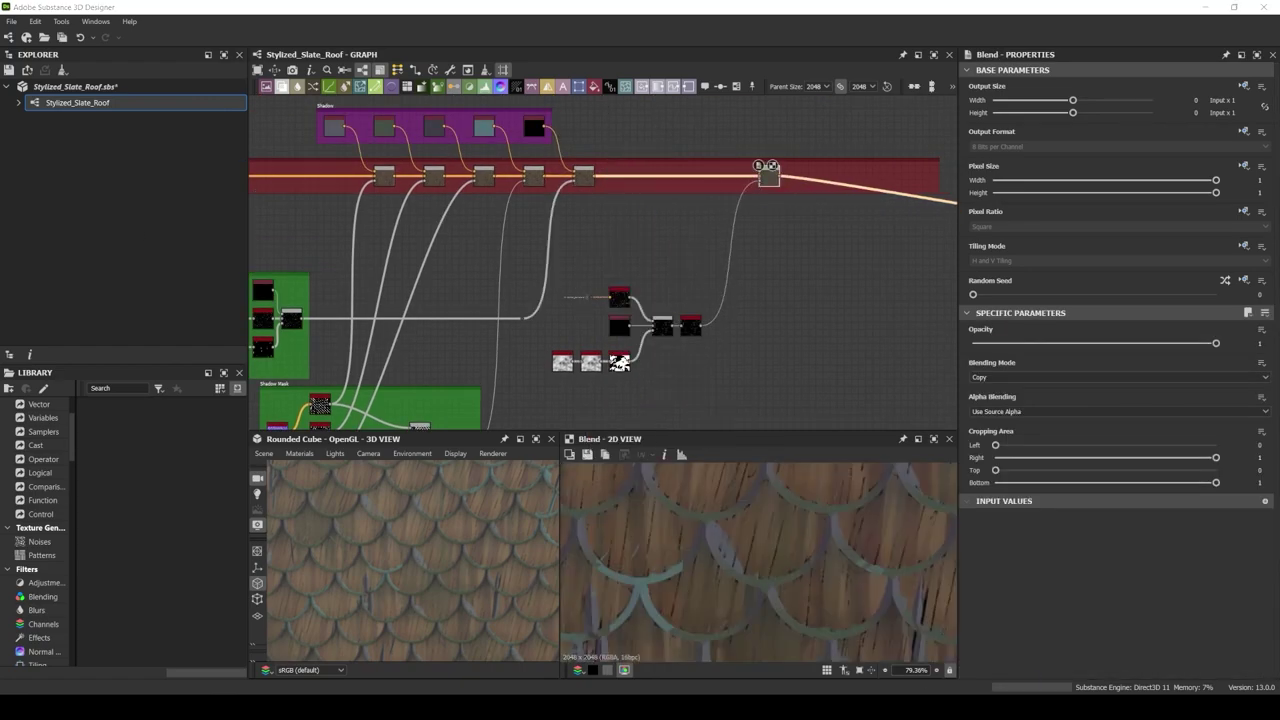
scroll(768, 165, up, 3)
key(ctrl+v)
drag(596, 236, 640, 165)
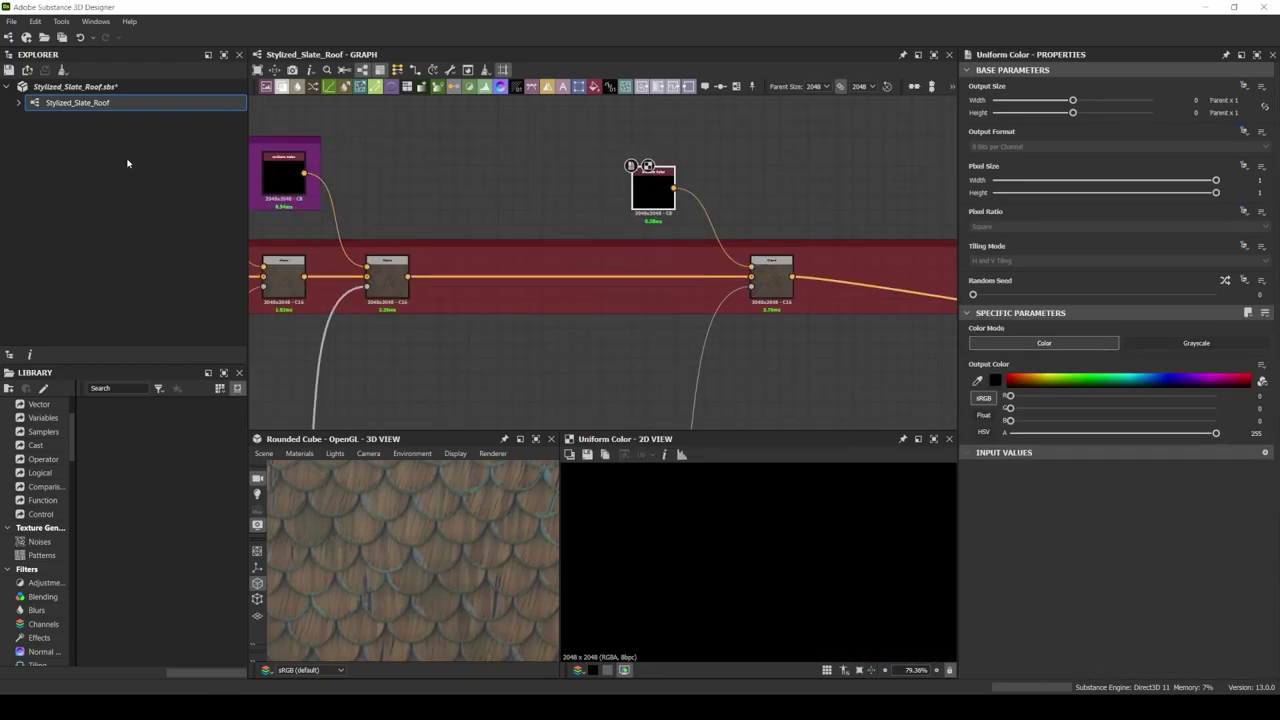
click(994, 380)
click(300, 440)
click(220, 457)
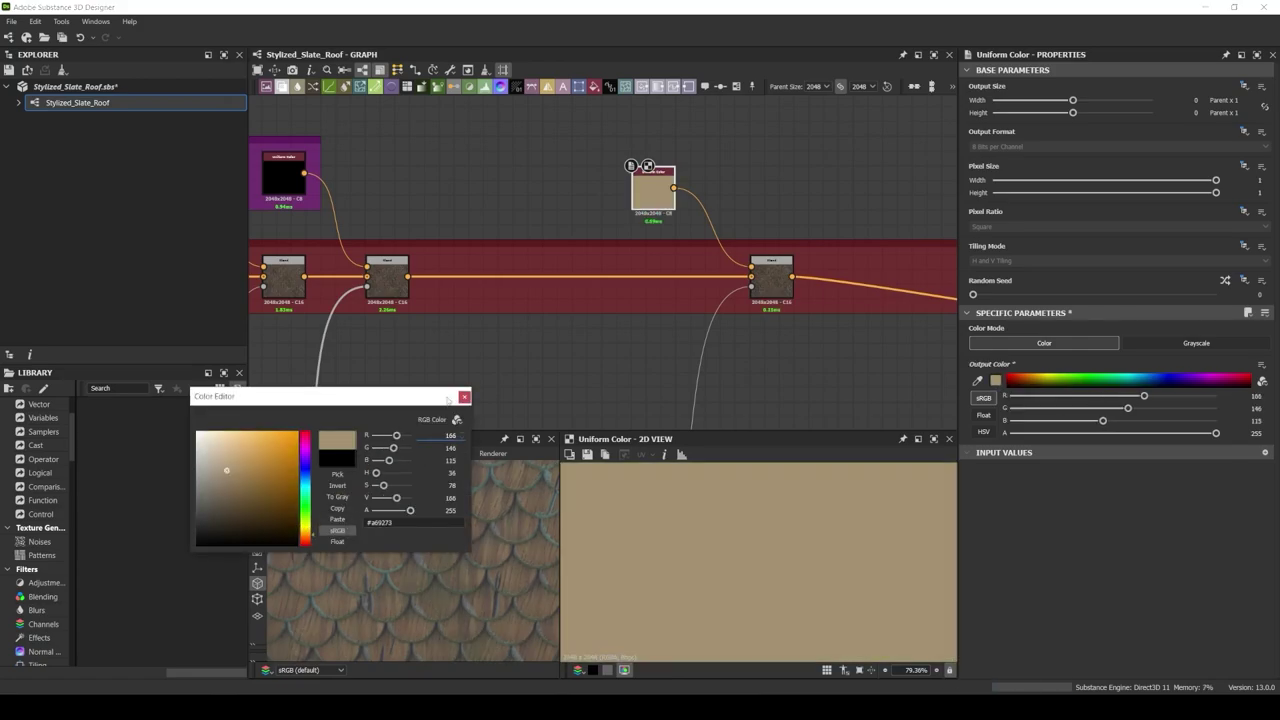
Set the tan layer's Blend opacity to 0.7, then select the dot in the Shadow Mask frame
click(771, 275)
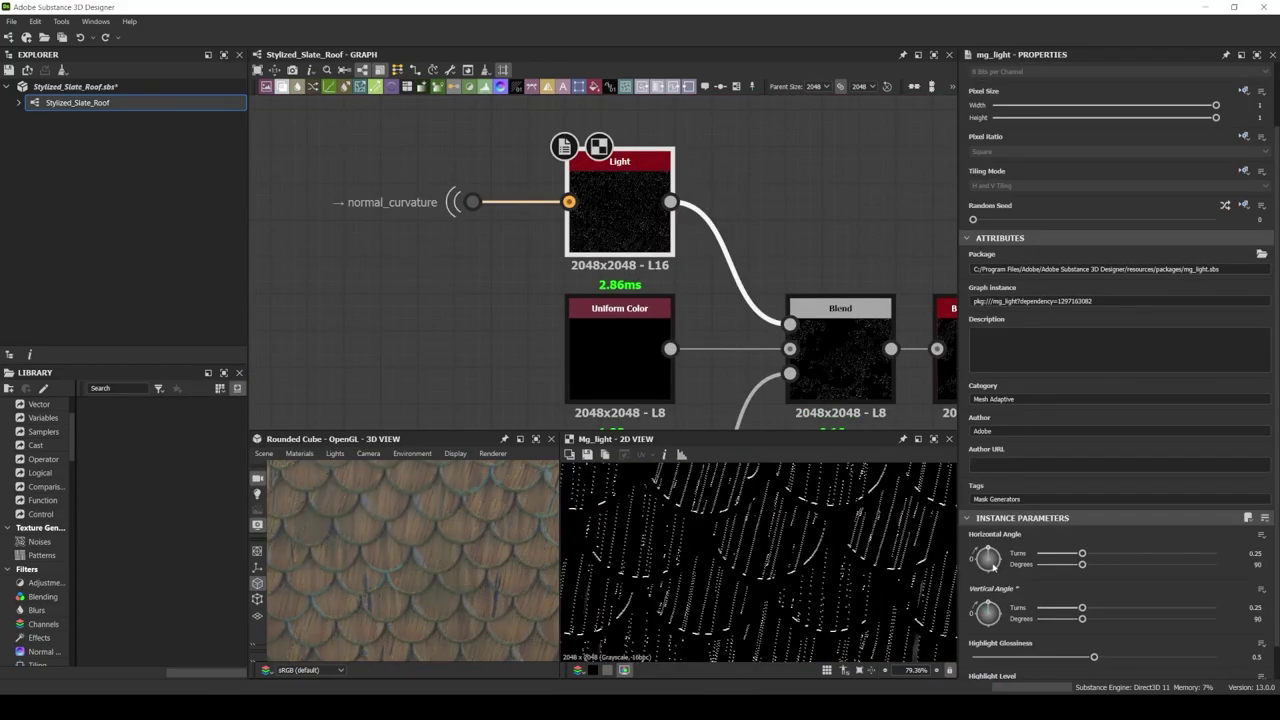
scroll(529, 239, down, 3)
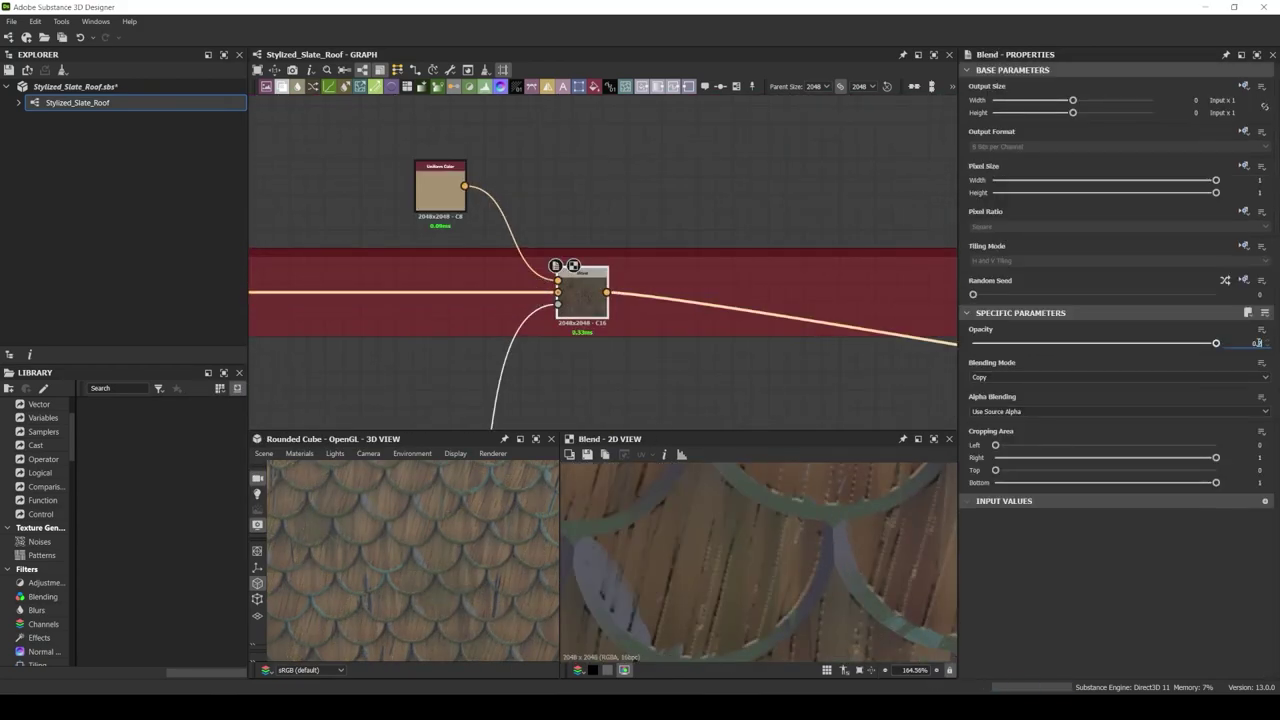
key(Return)
scroll(743, 523, down, 5)
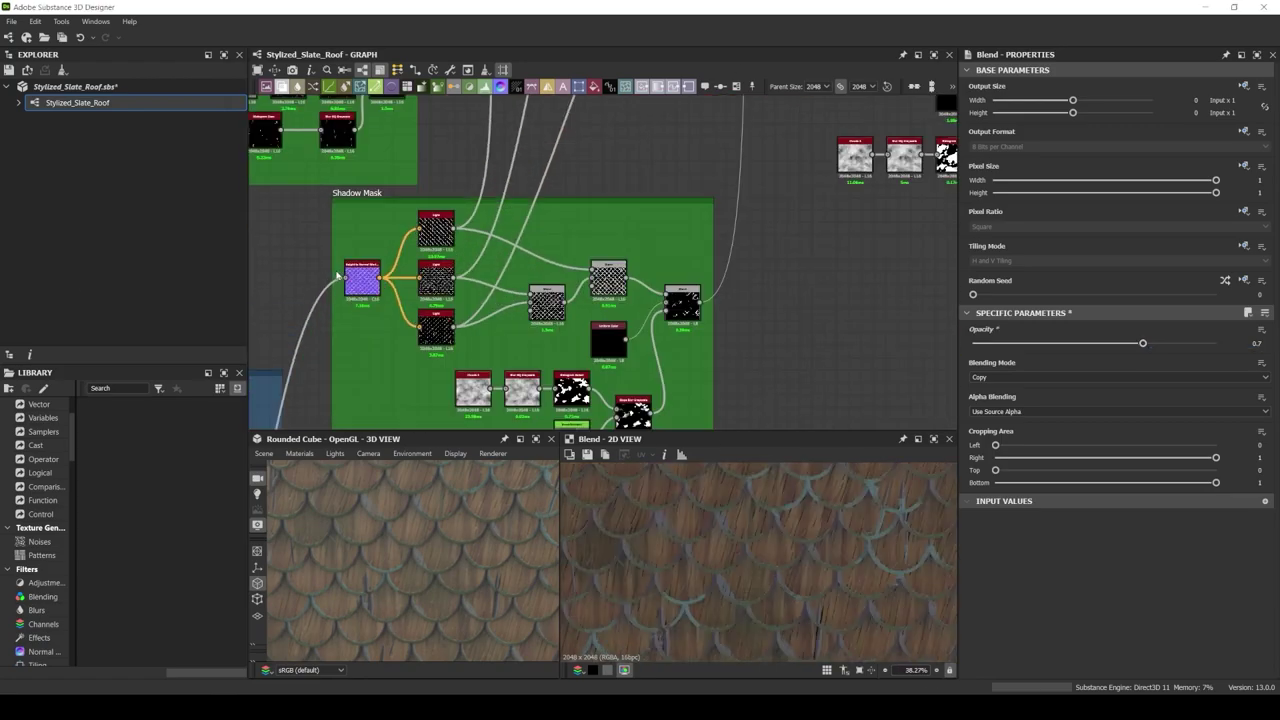
click(426, 395)
click(990, 98)
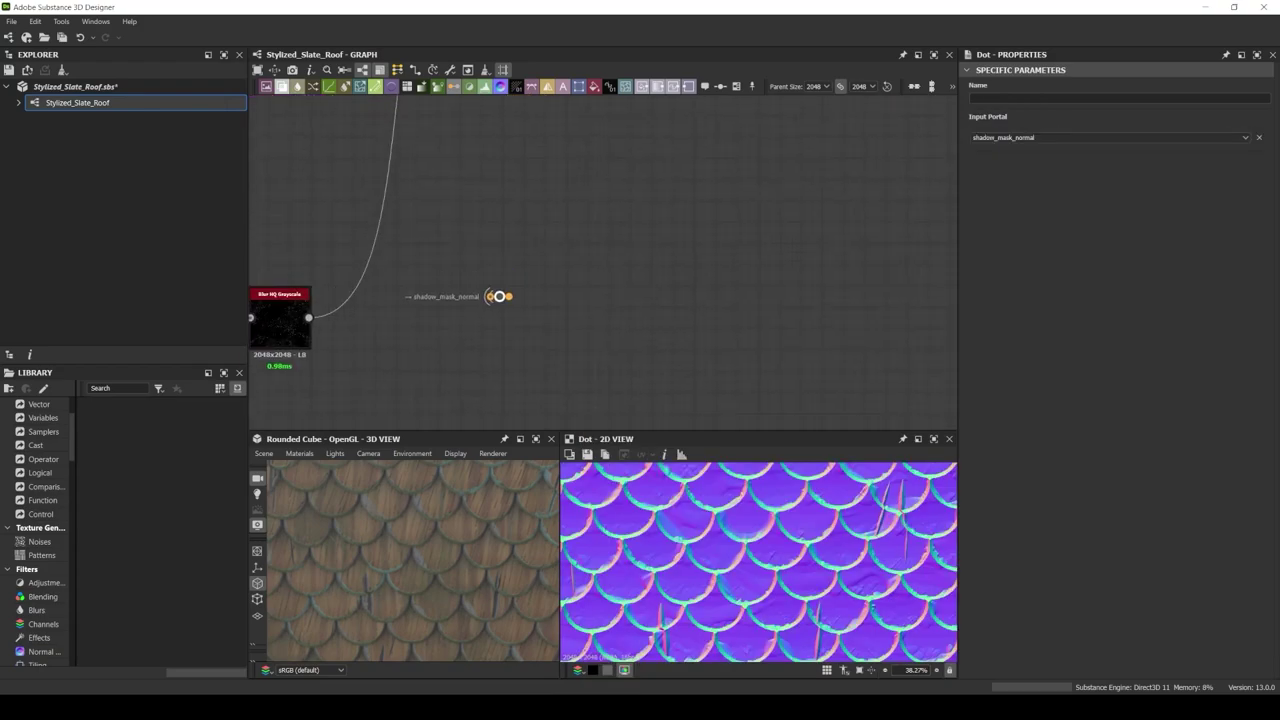
Chain Levels, Blur HQ Grayscale and Levels after Curvature Smooth, and recolour the second Uniform Color tan
drag(628, 296, 672, 248)
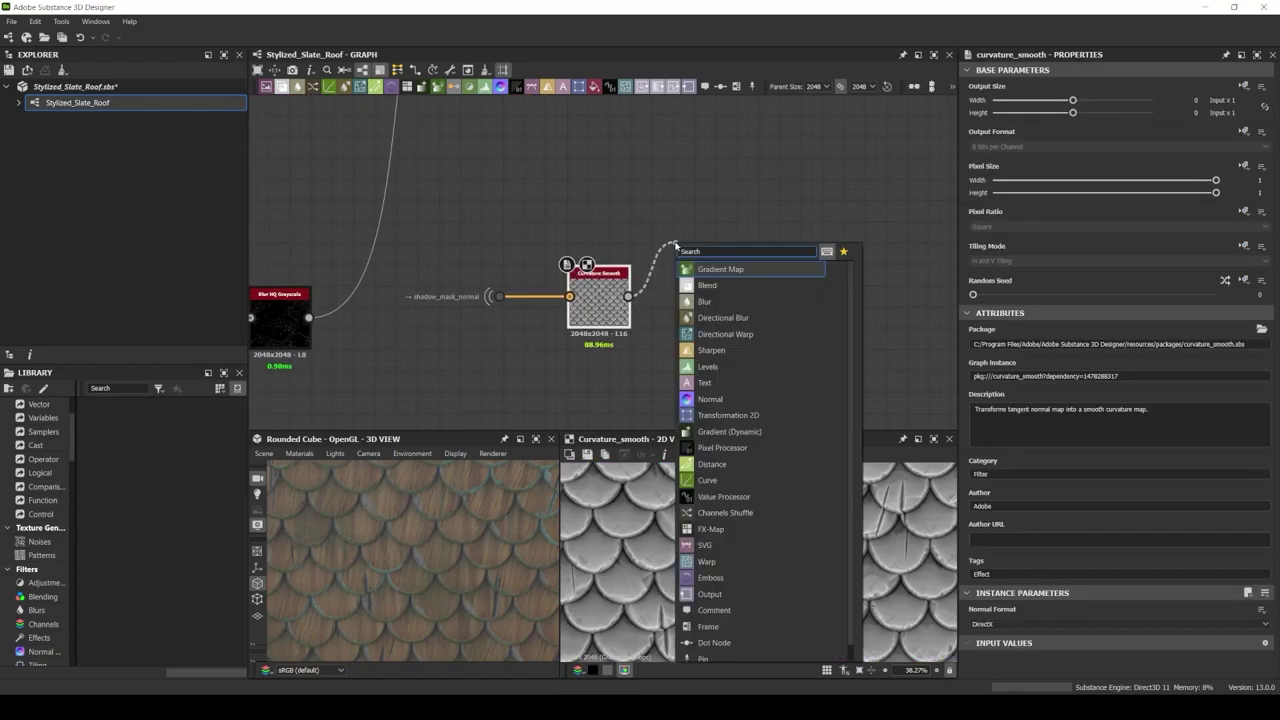
text(levels)
key(Return)
drag(1172, 372, 1174, 363)
text(blur)
drag(735, 232, 846, 240)
key(Return)
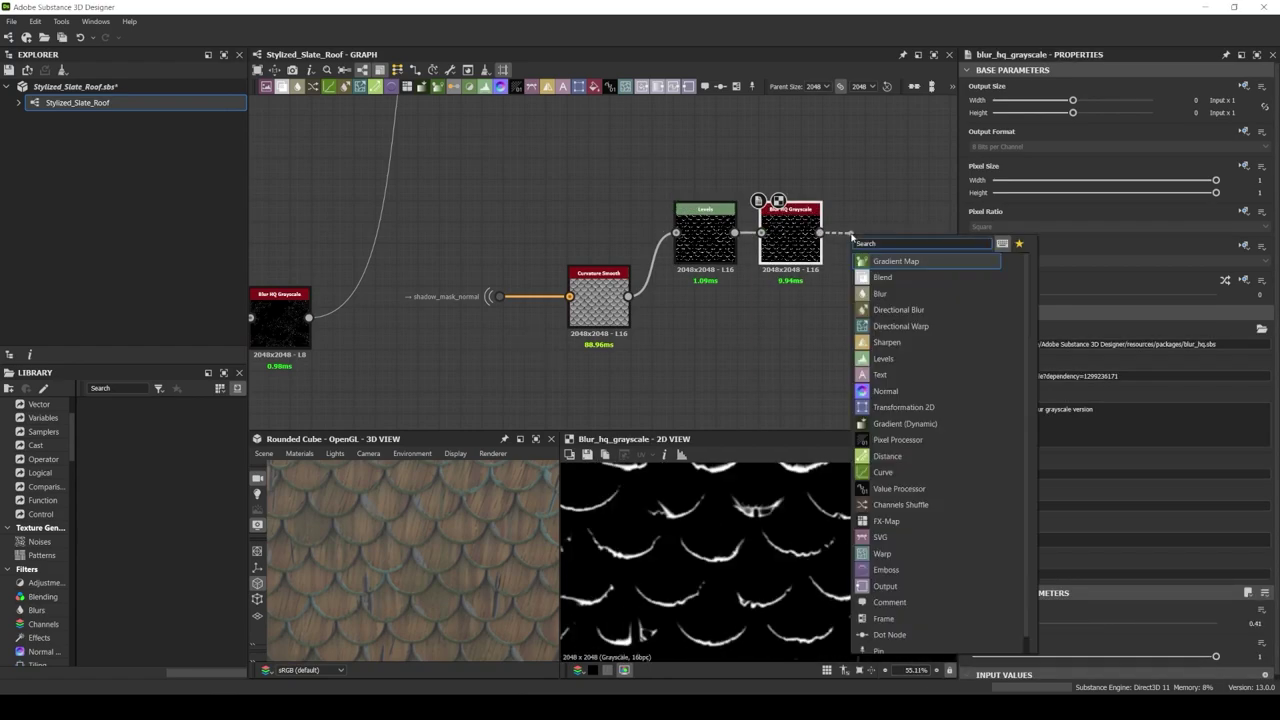
text(levels)
key(Return)
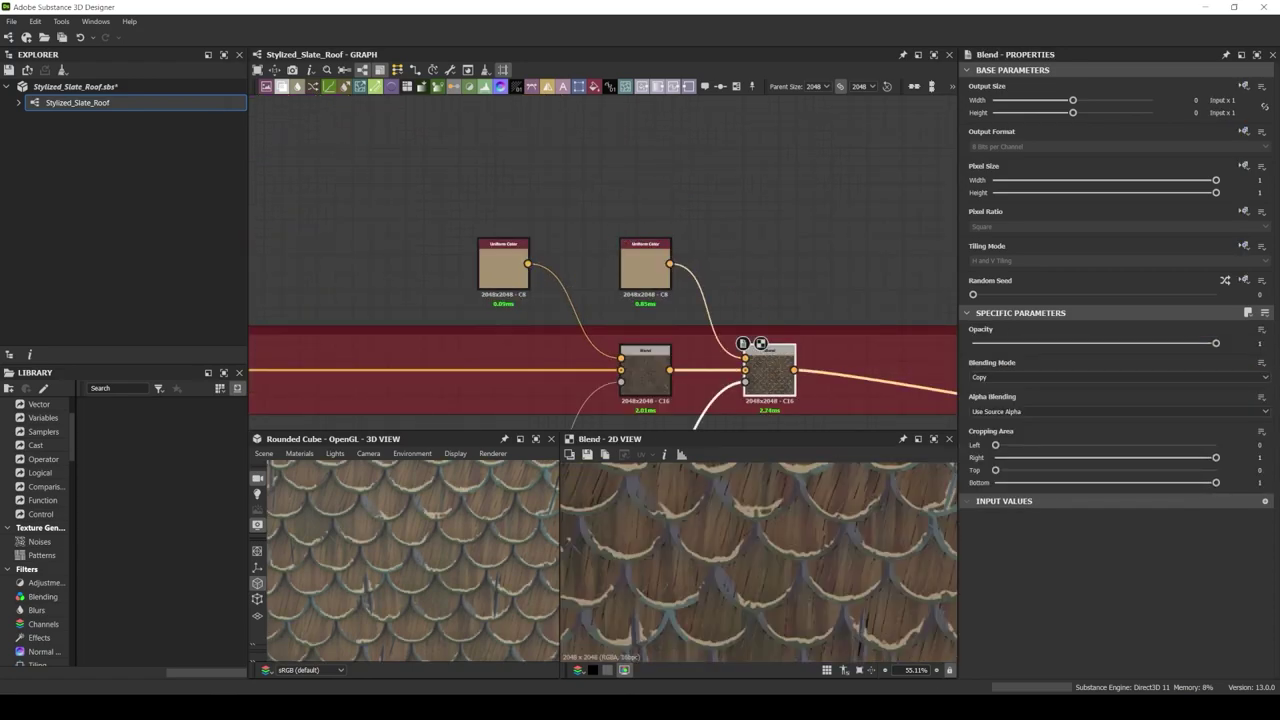
click(631, 270)
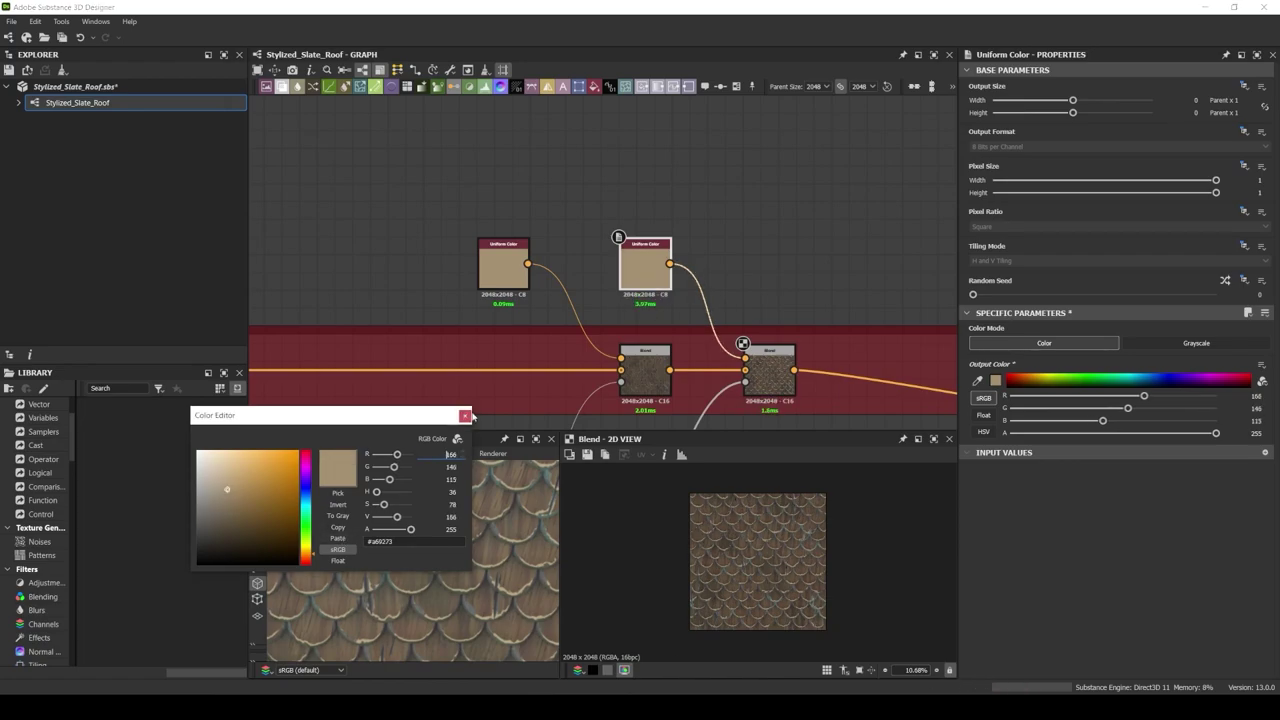
click(464, 415)
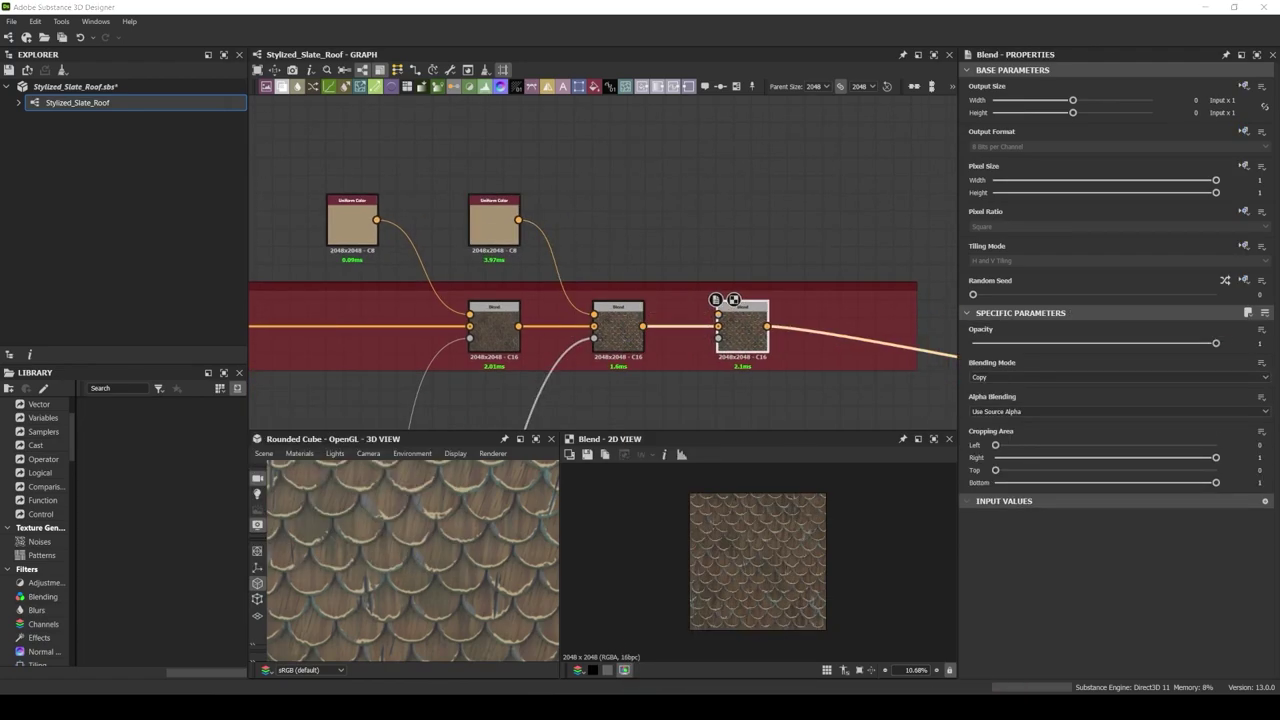
Add a Light node on shadow_mask_normal with -90° vertical angle and 0.74 glossiness
middle_drag(740, 320, 585, 305)
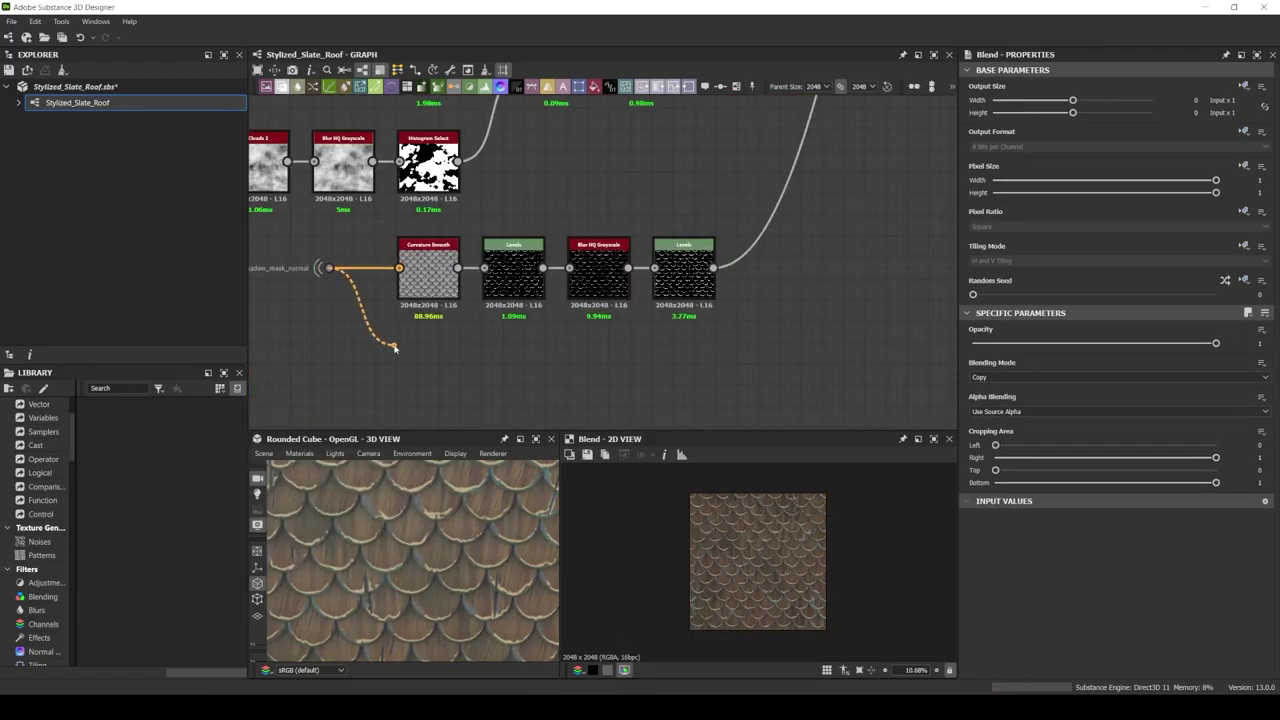
drag(395, 347, 397, 348)
click(450, 372)
text(-90)
key(Return)
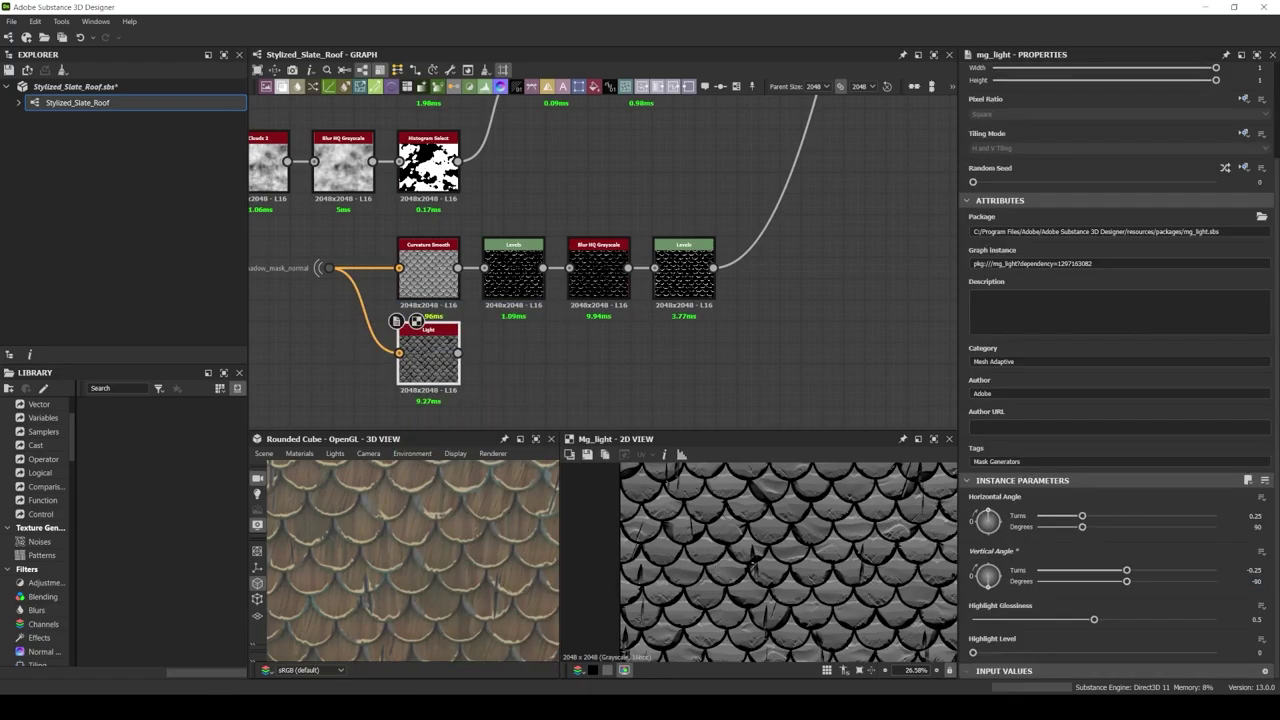
drag(1093, 619, 1152, 621)
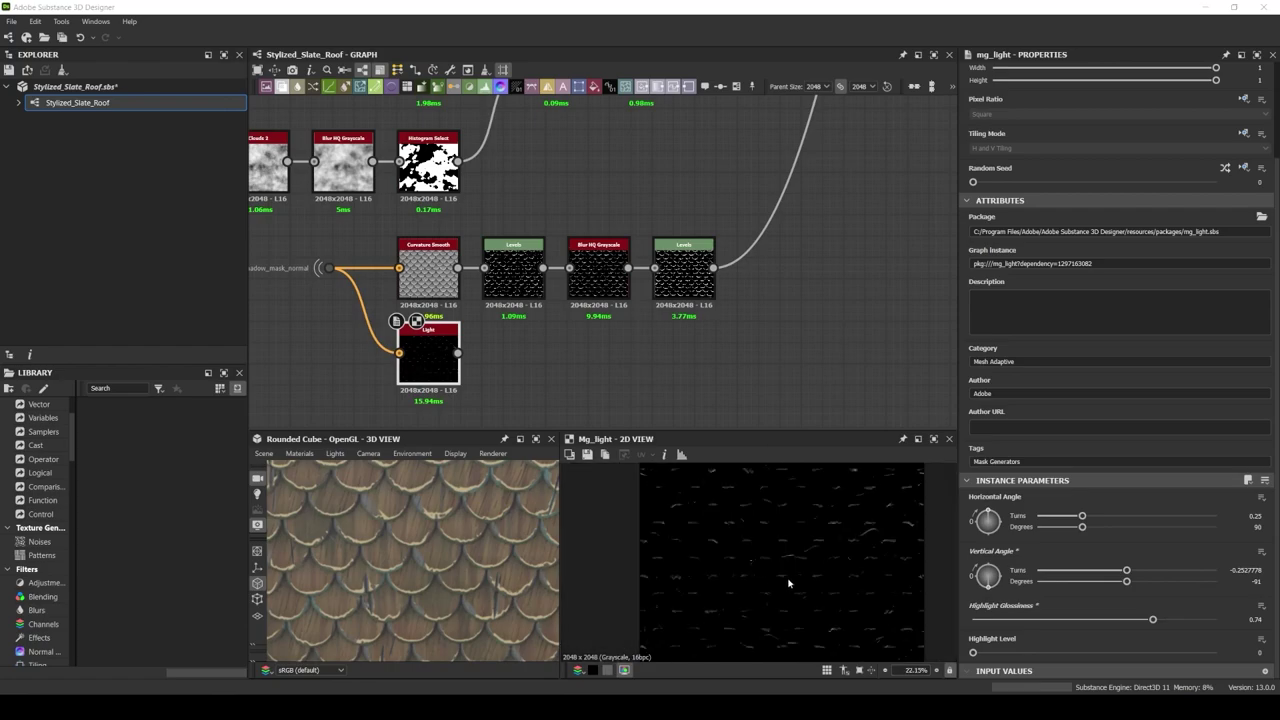
scroll(789, 583, down, 1)
click(988, 590)
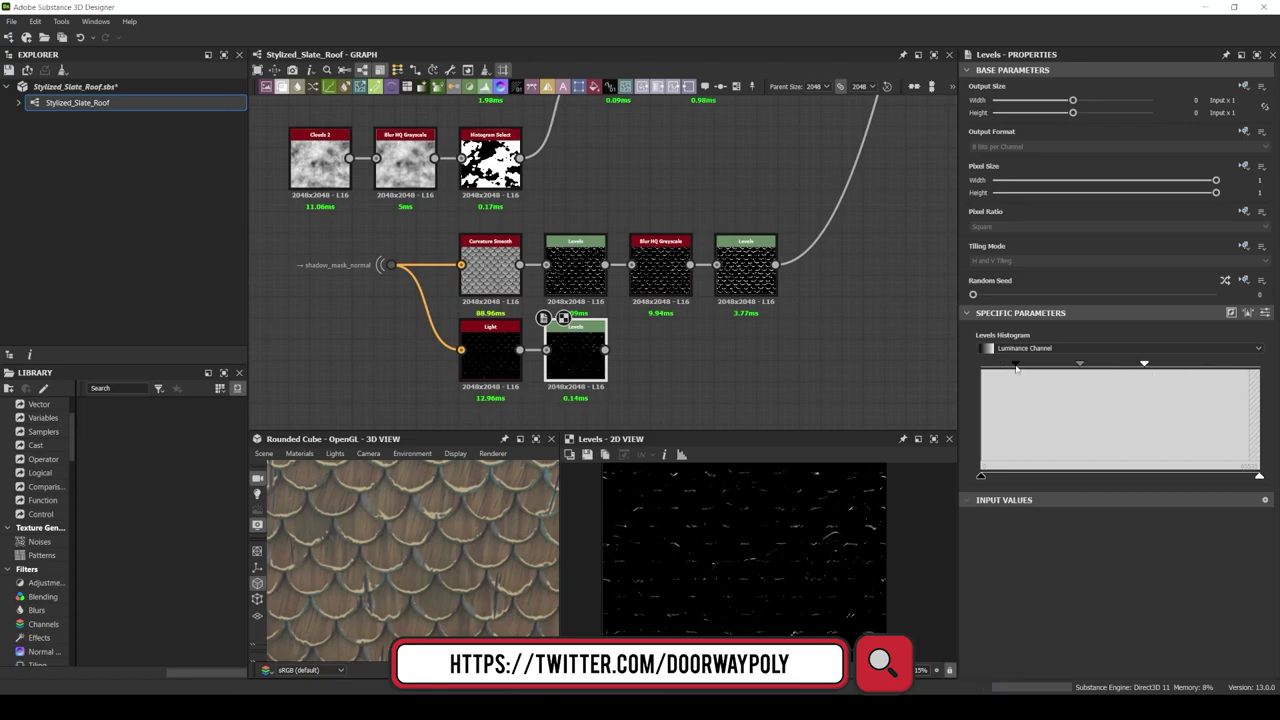
Add Clouds 2 blurred at intensity 2 and a Slope Blur Grayscale to streak the light mask
key(space)
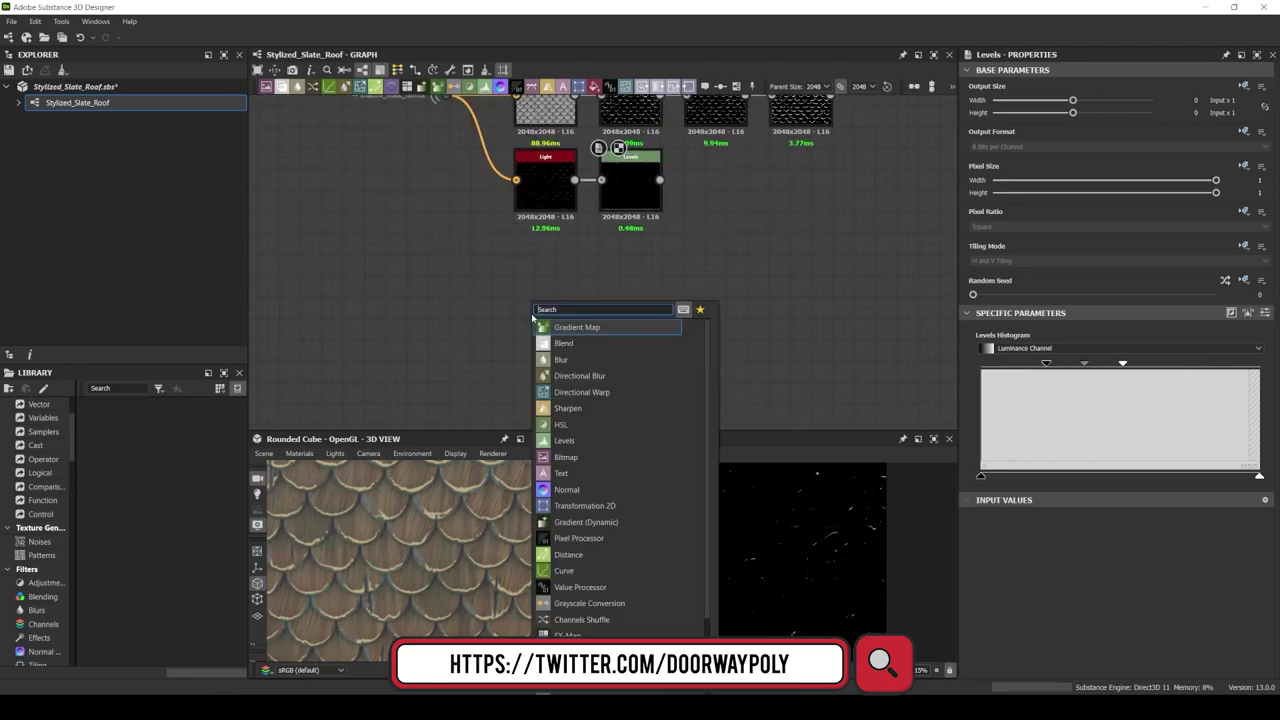
click(586, 323)
key(ctrl+b)
click(997, 343)
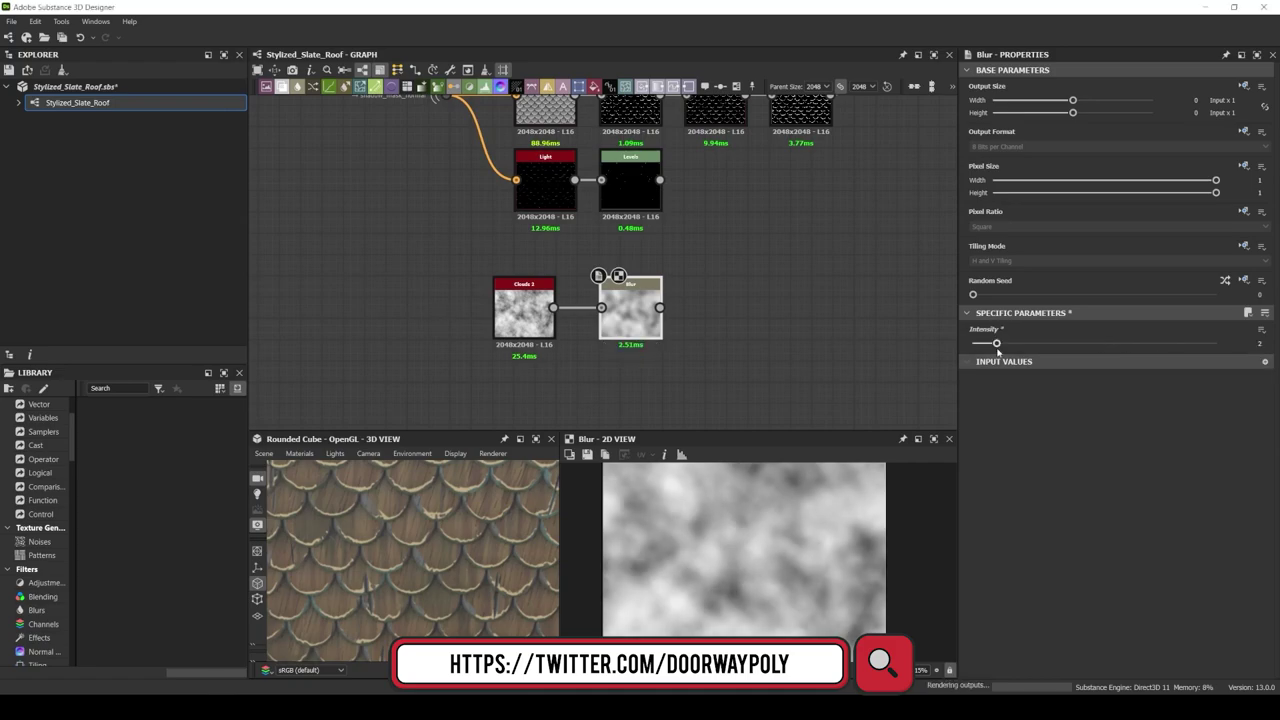
key(space)
click(686, 260)
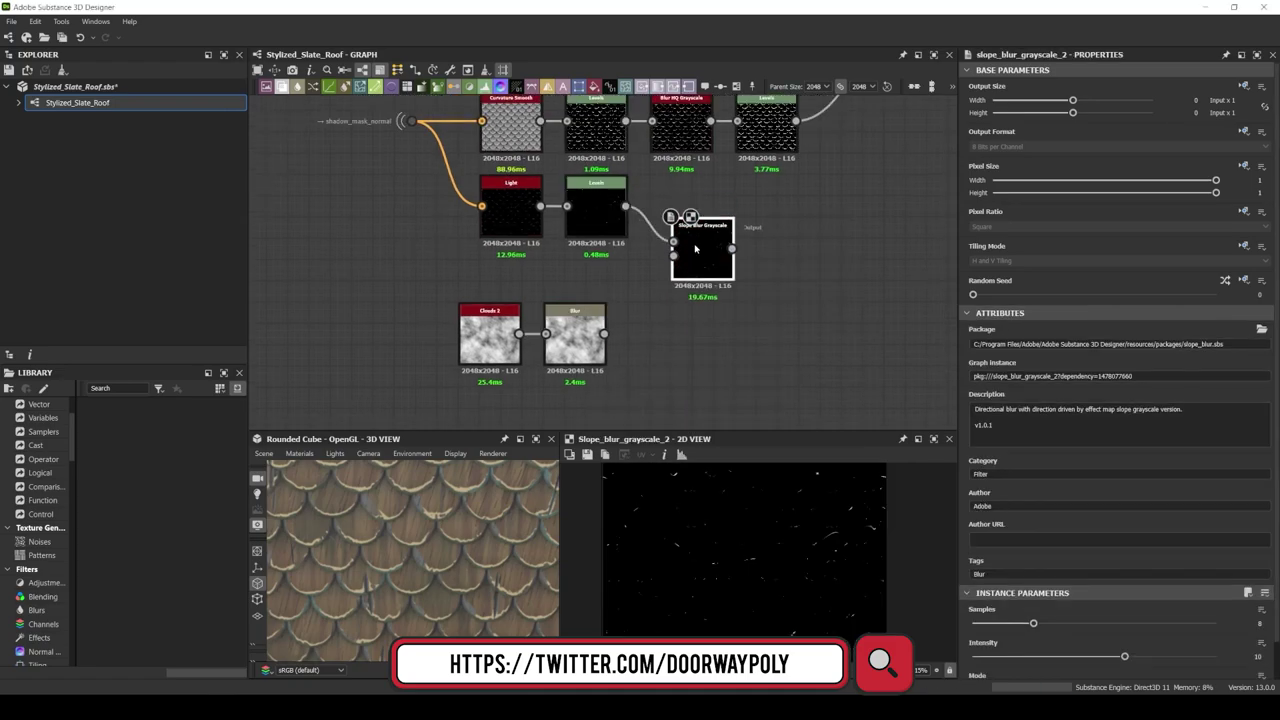
drag(625, 291, 673, 256)
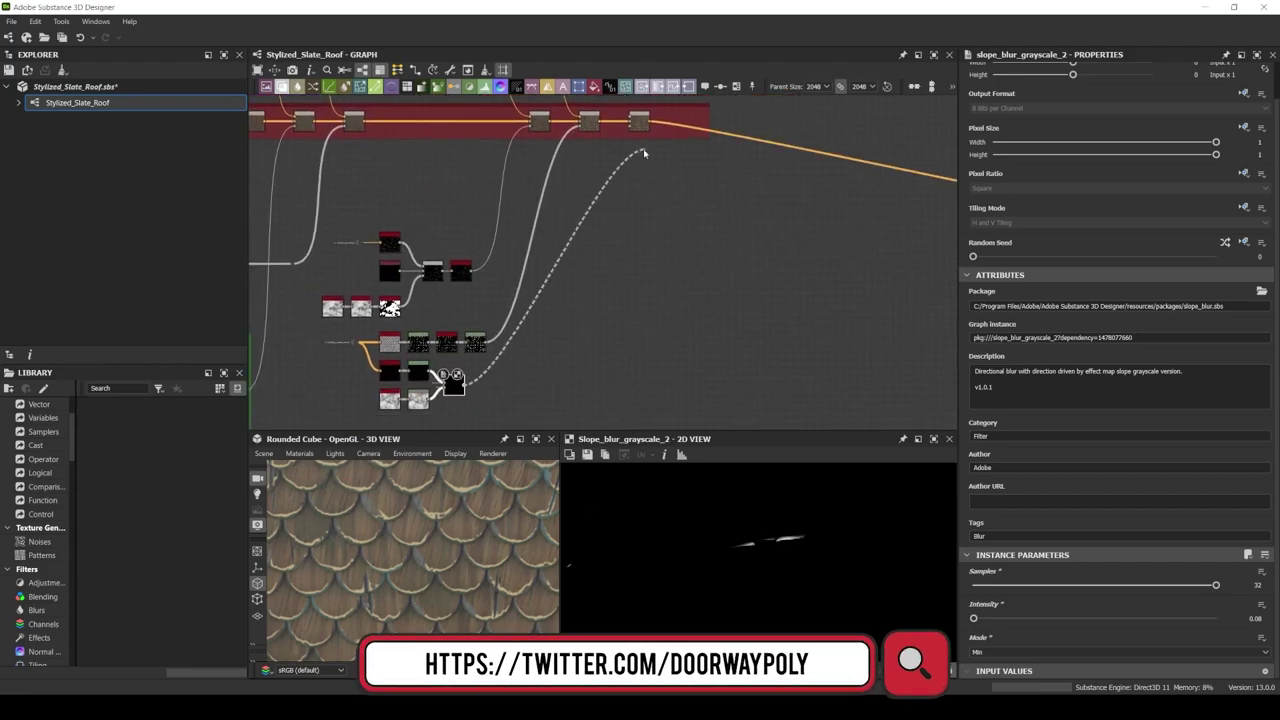
Wrap the three highlight Uniform Color nodes in a magenta frame
click(747, 369)
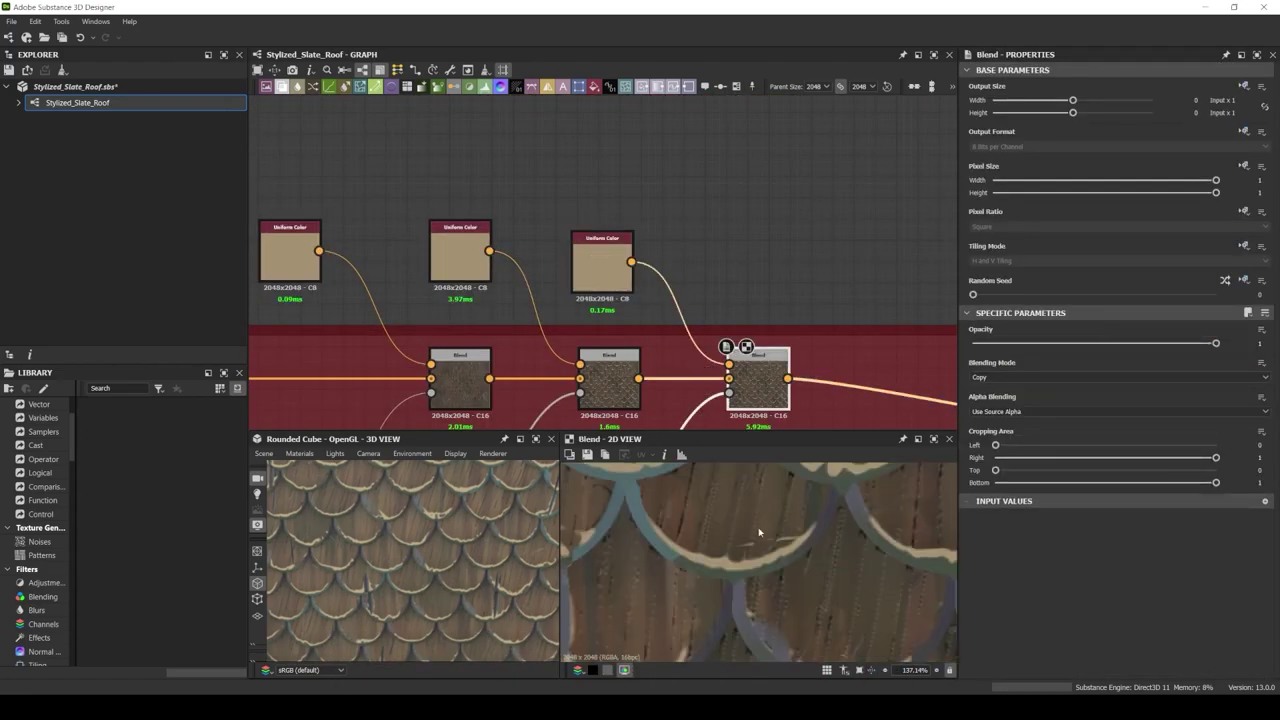
drag(602, 262, 608, 250)
double_click(608, 250)
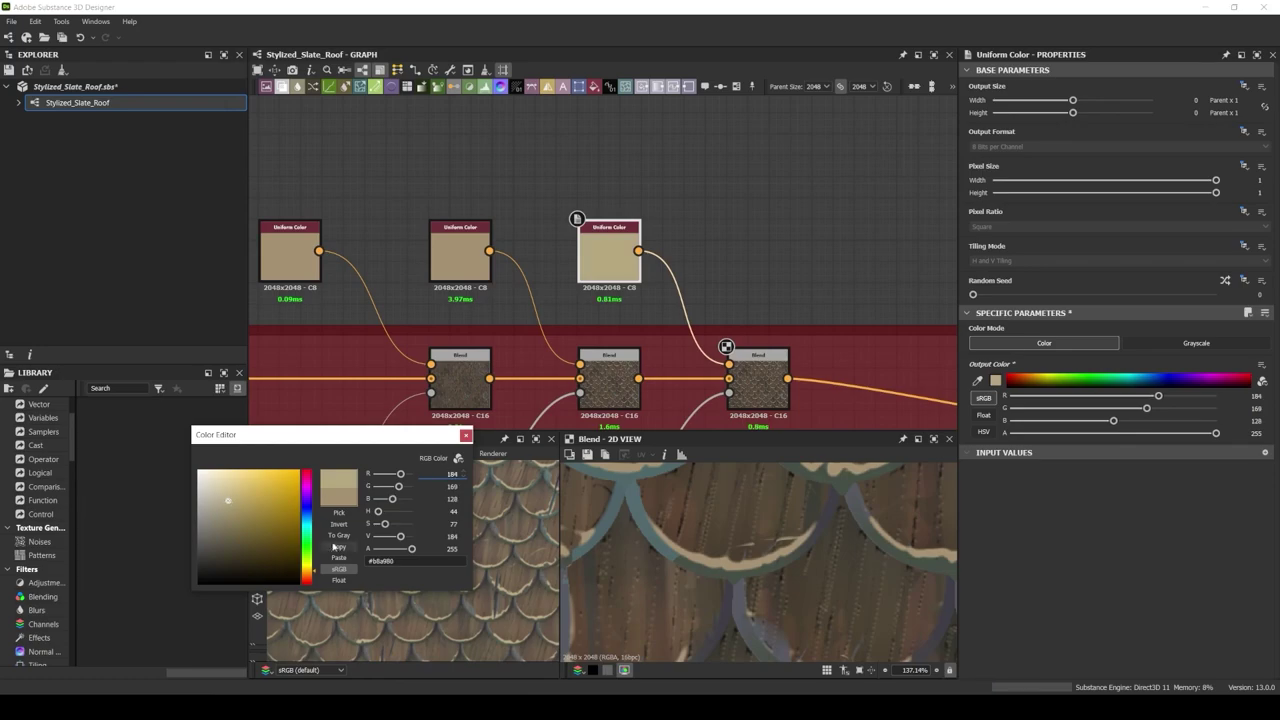
click(757, 378)
scroll(700, 340, down, 2)
key(ctrl+f)
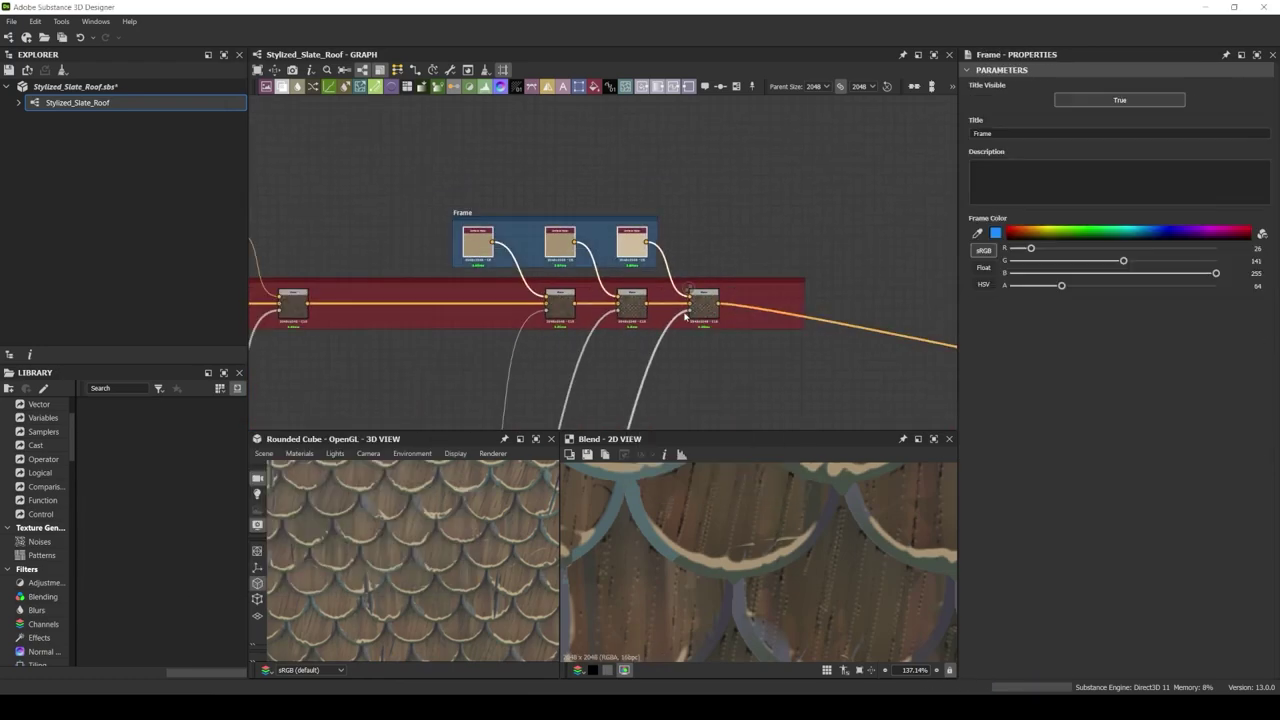
click(1215, 233)
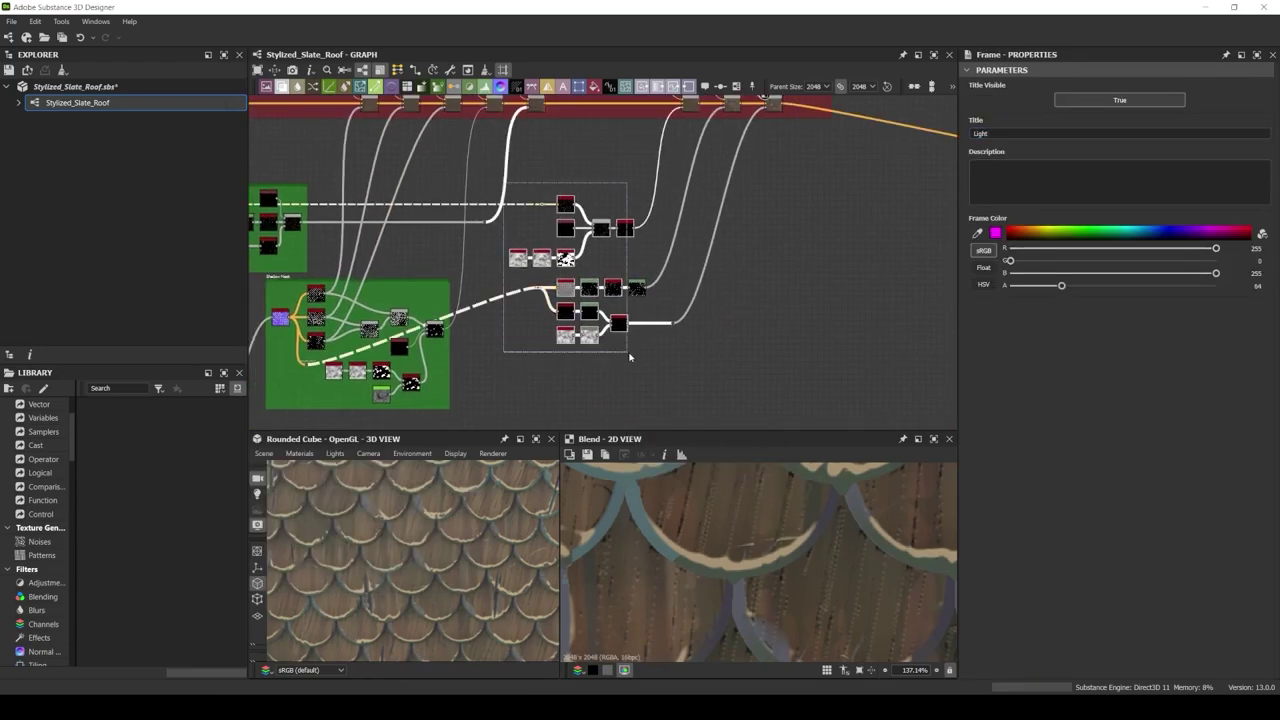
scroll(745, 288, up, 2)
Group the light-mask nodes in a new frame titled 'Light Mask'
key(ctrl+f)
text(Mask)
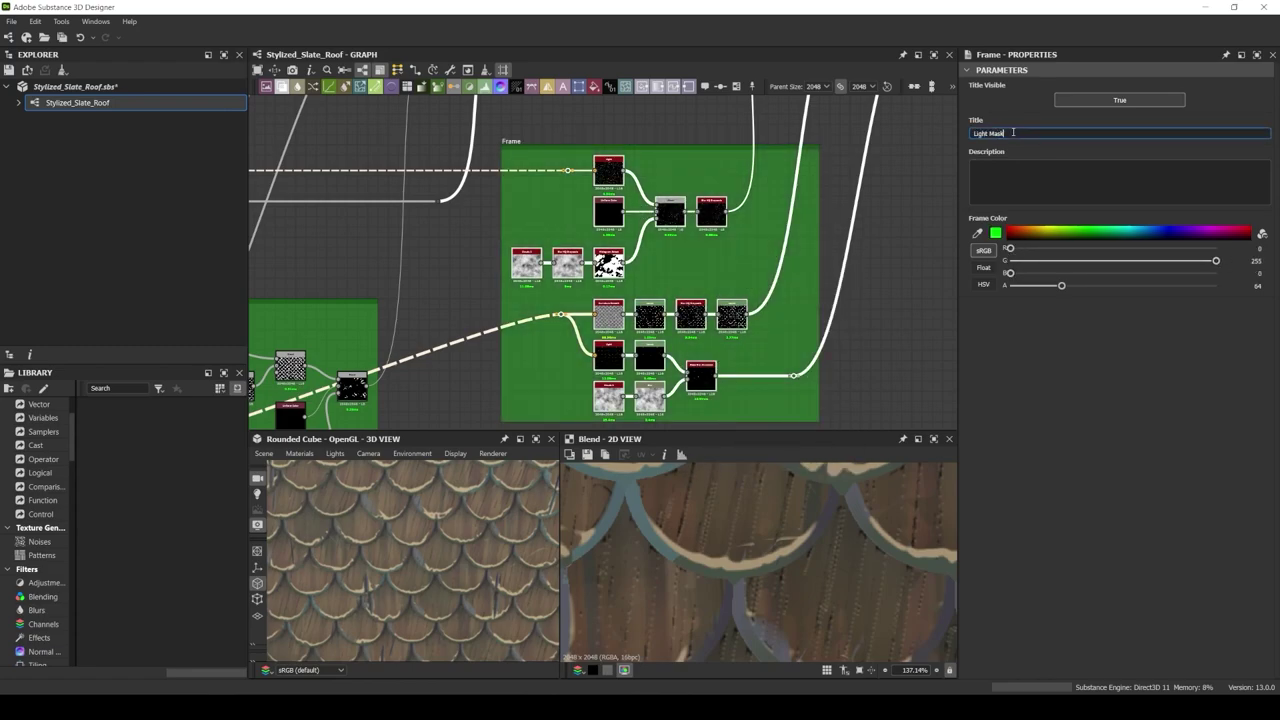
key(Return)
scroll(700, 260, down, 3)
scroll(700, 260, up, 2)
middle_drag(640, 300, 736, 286)
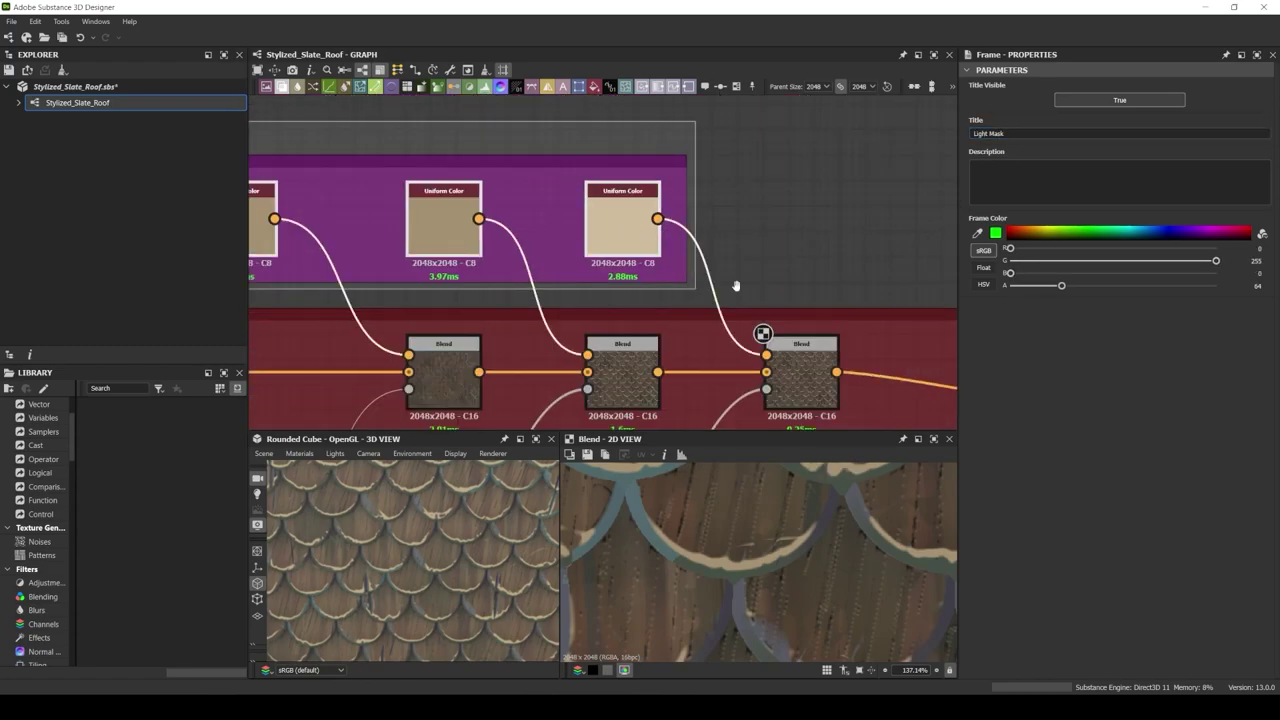
scroll(736, 286, down, 3)
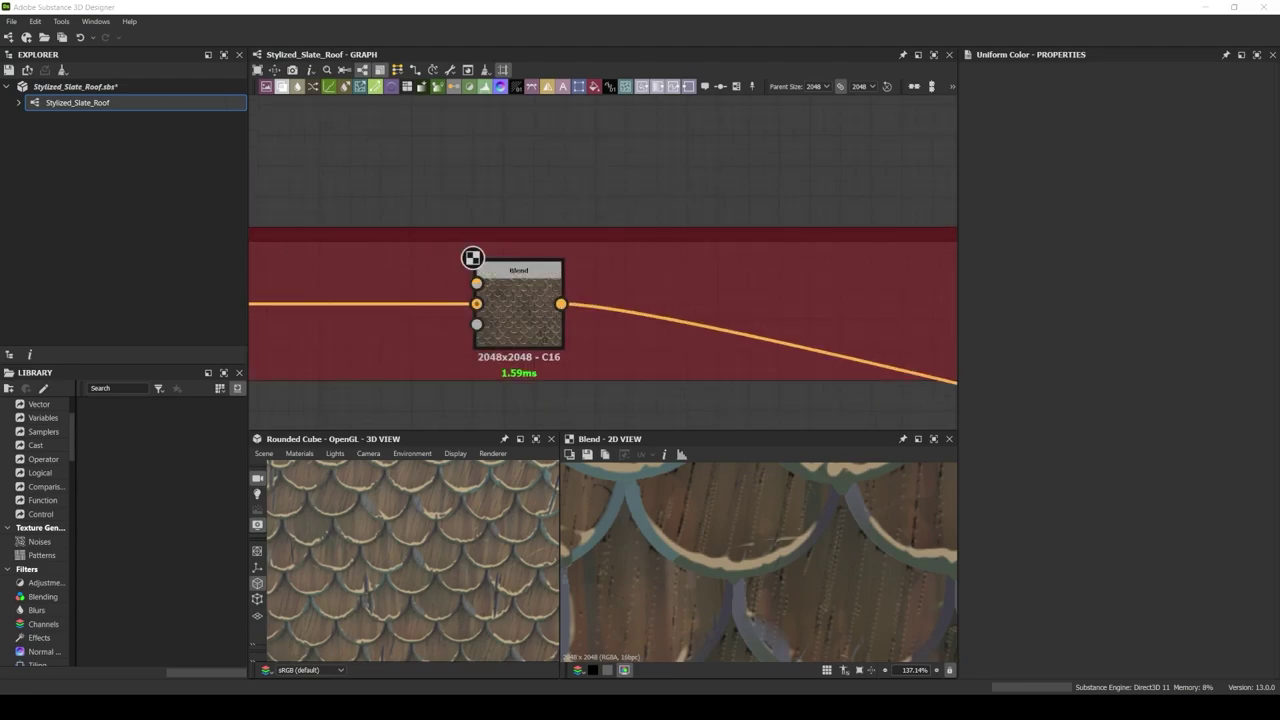
Add an HBAO ambient-occlusion node on the final_height dot and lower its radius
double_click(634, 333)
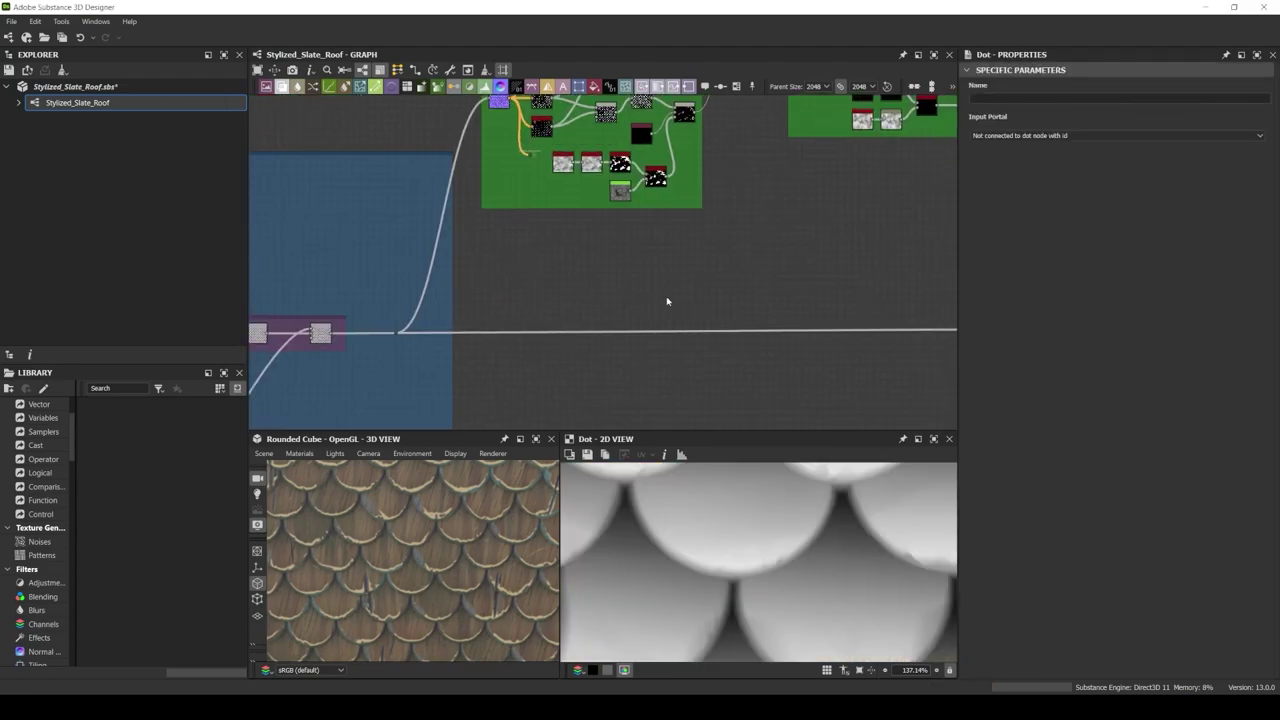
mouse_move(410, 299)
mouse_down()
mouse_move(545, 244)
mouse_move(584, 250)
mouse_up()
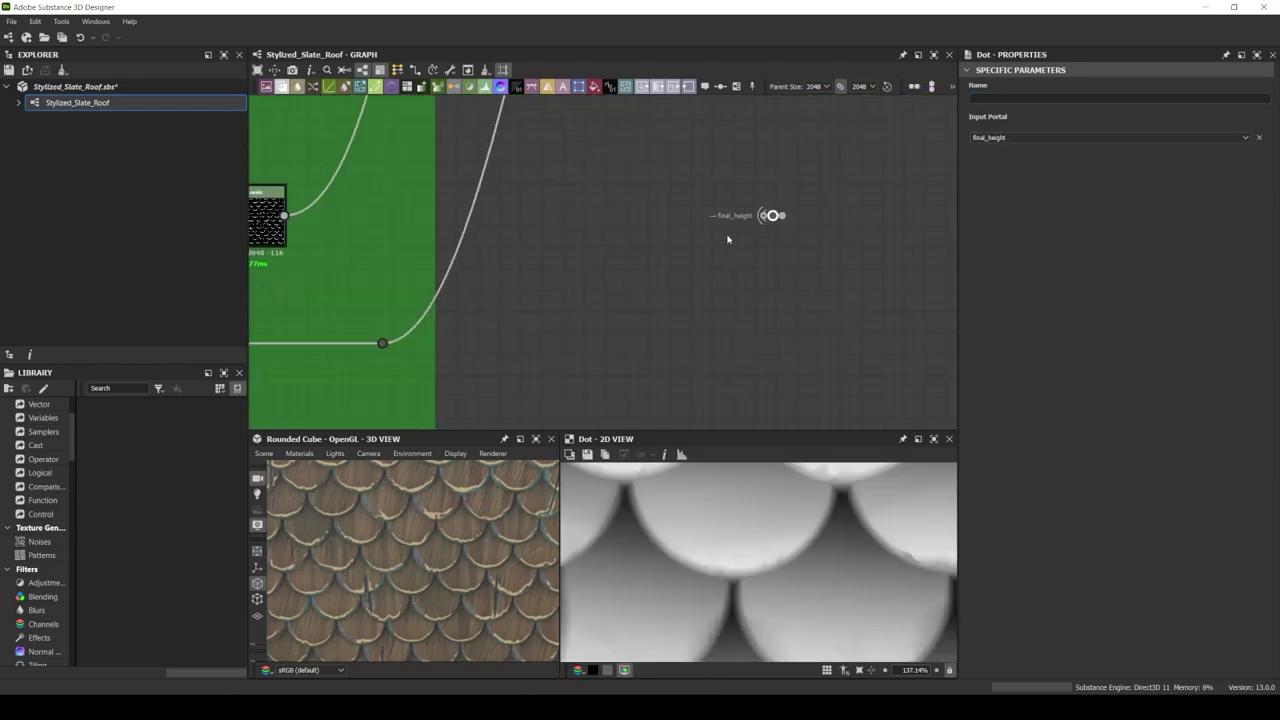
text(hbao)
key(Return)
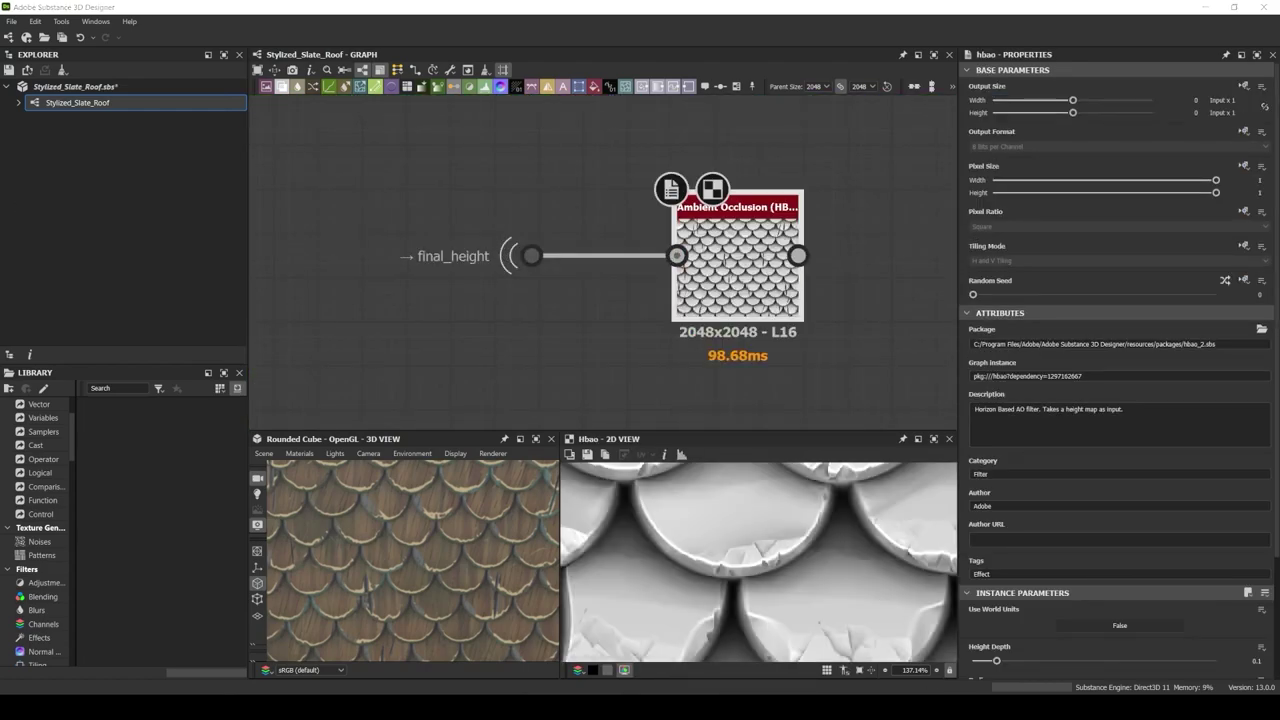
scroll(983, 472, down, 5)
drag(996, 511, 985, 511)
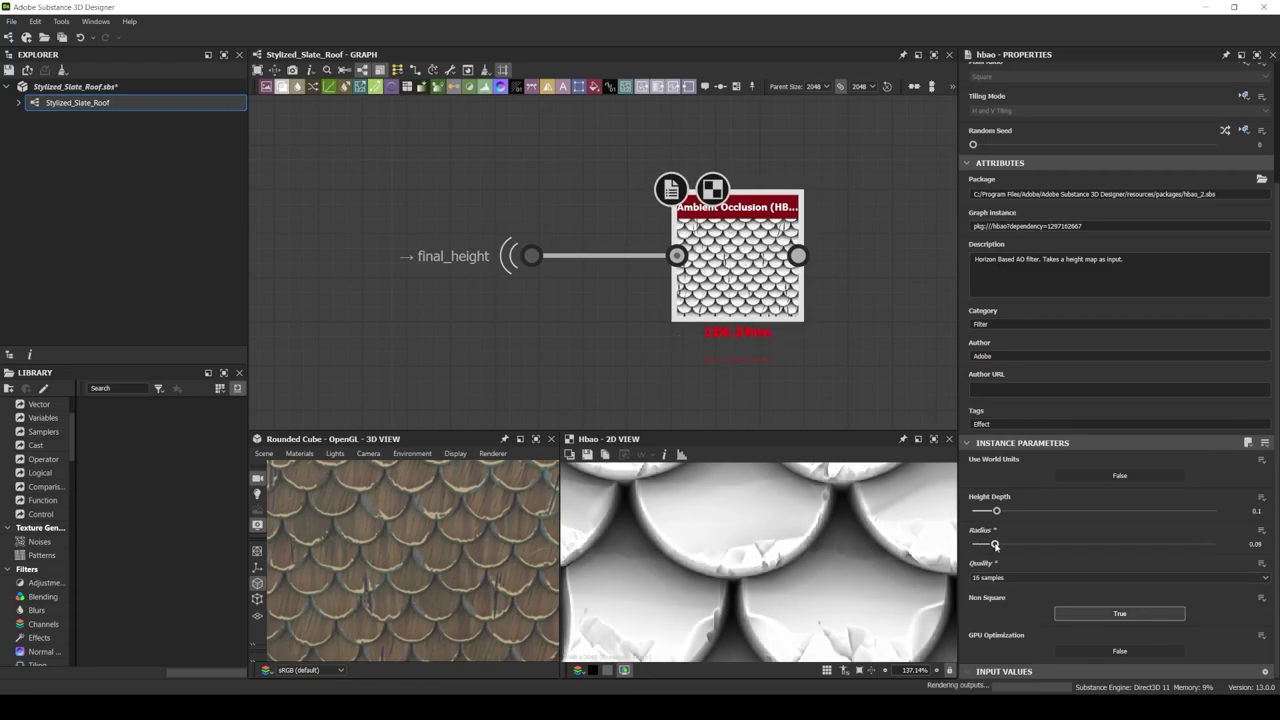
Invert the occlusion with Invert Grayscale and plug it into the Blend mask
drag(797, 256, 829, 257)
text(invert)
key(Return)
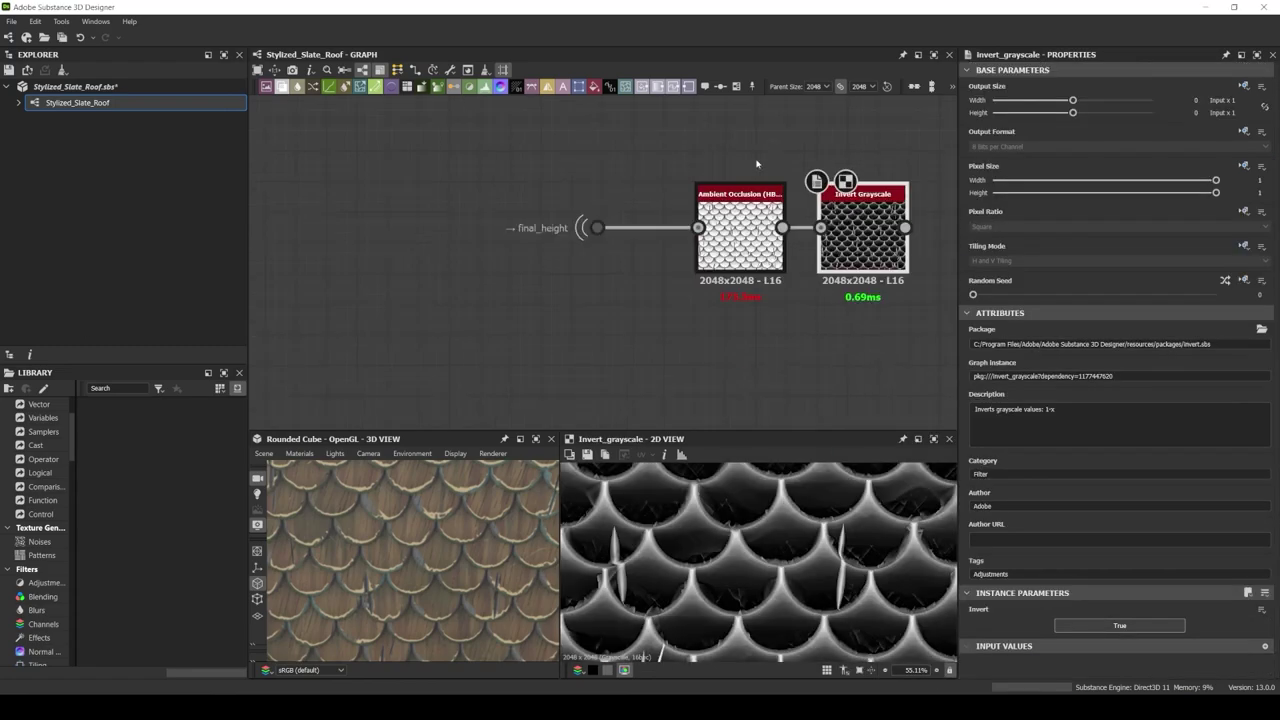
scroll(604, 268, down, 5)
scroll(604, 268, up, 3)
scroll(560, 330, up, 2)
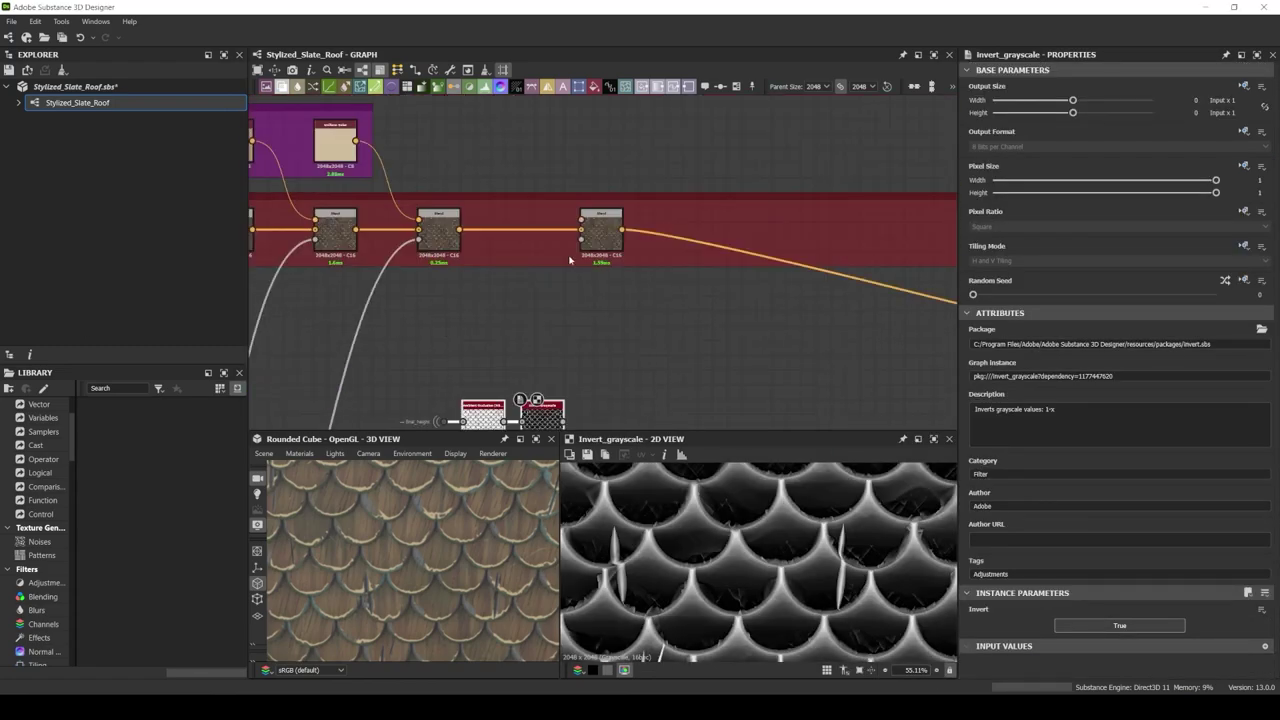
middle_drag(600, 330, 622, 235)
drag(574, 385, 679, 204)
click(698, 192)
Feed a dark brown Uniform Color into the Blend foreground to darken the slate gaps
key(space)
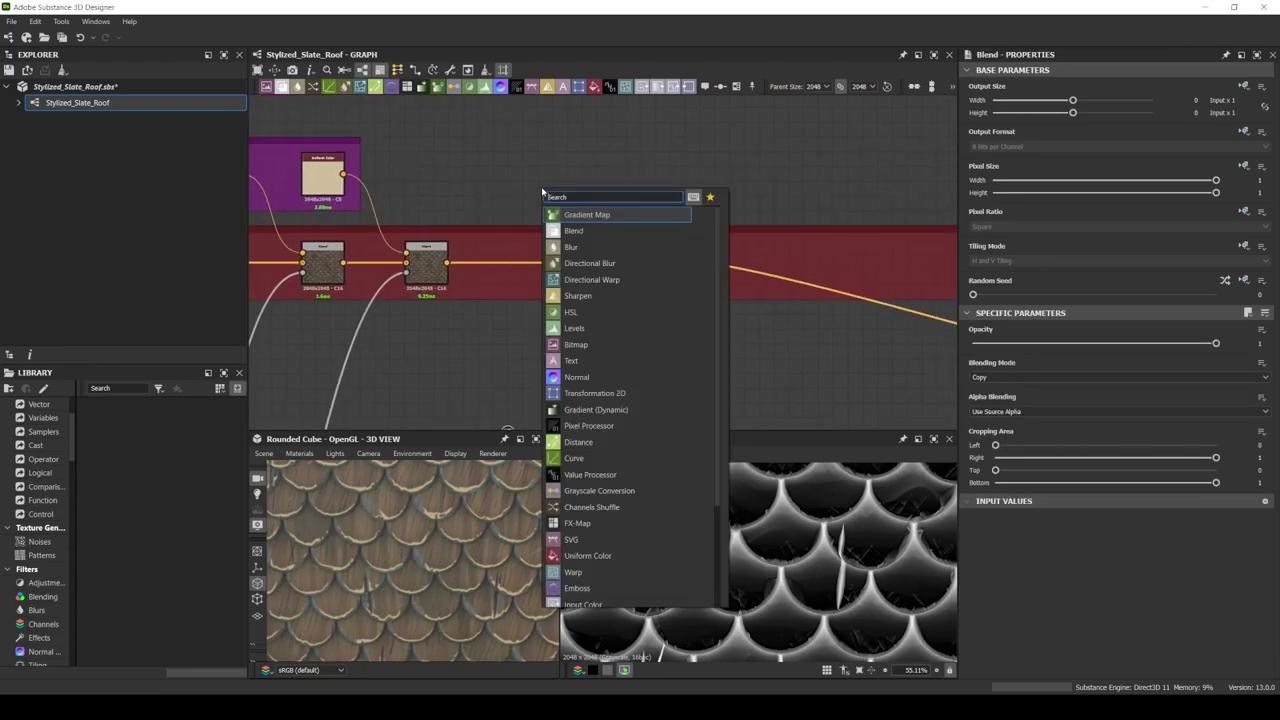
text(uniform)
key(Return)
click(994, 381)
click(244, 571)
drag(617, 167, 707, 280)
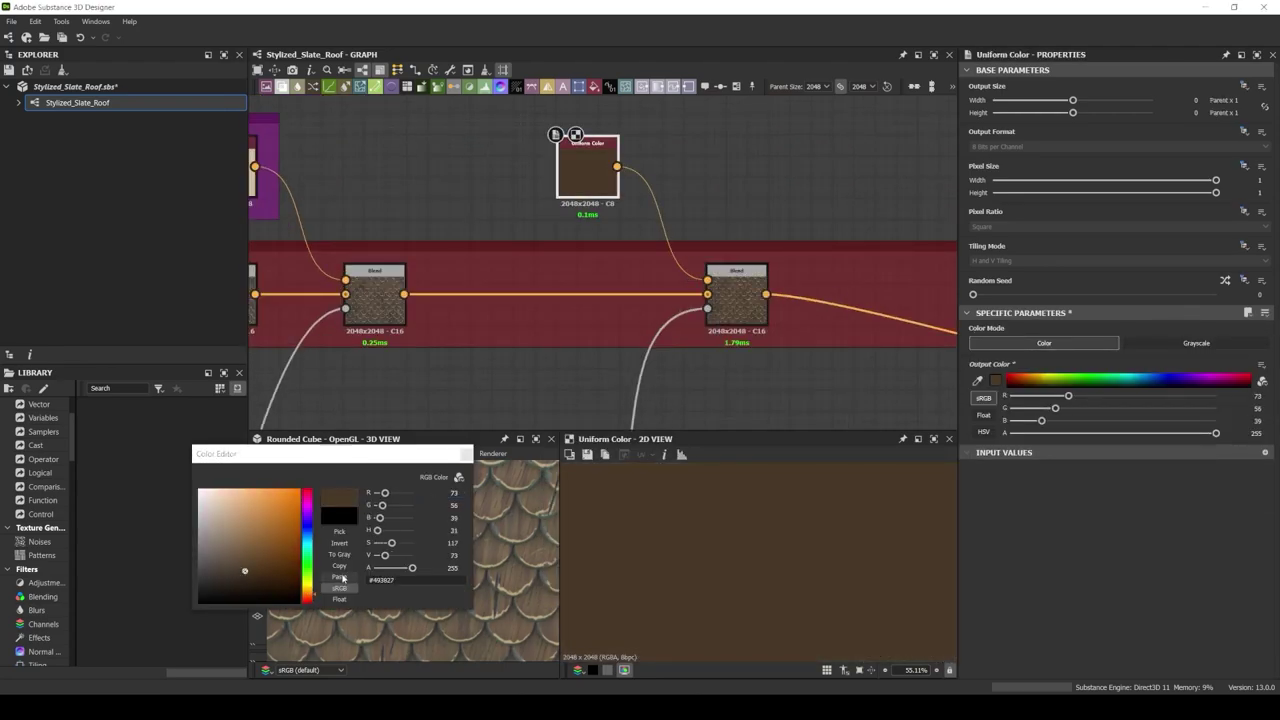
click(466, 454)
click(740, 300)
middle_drag(752, 309, 742, 210)
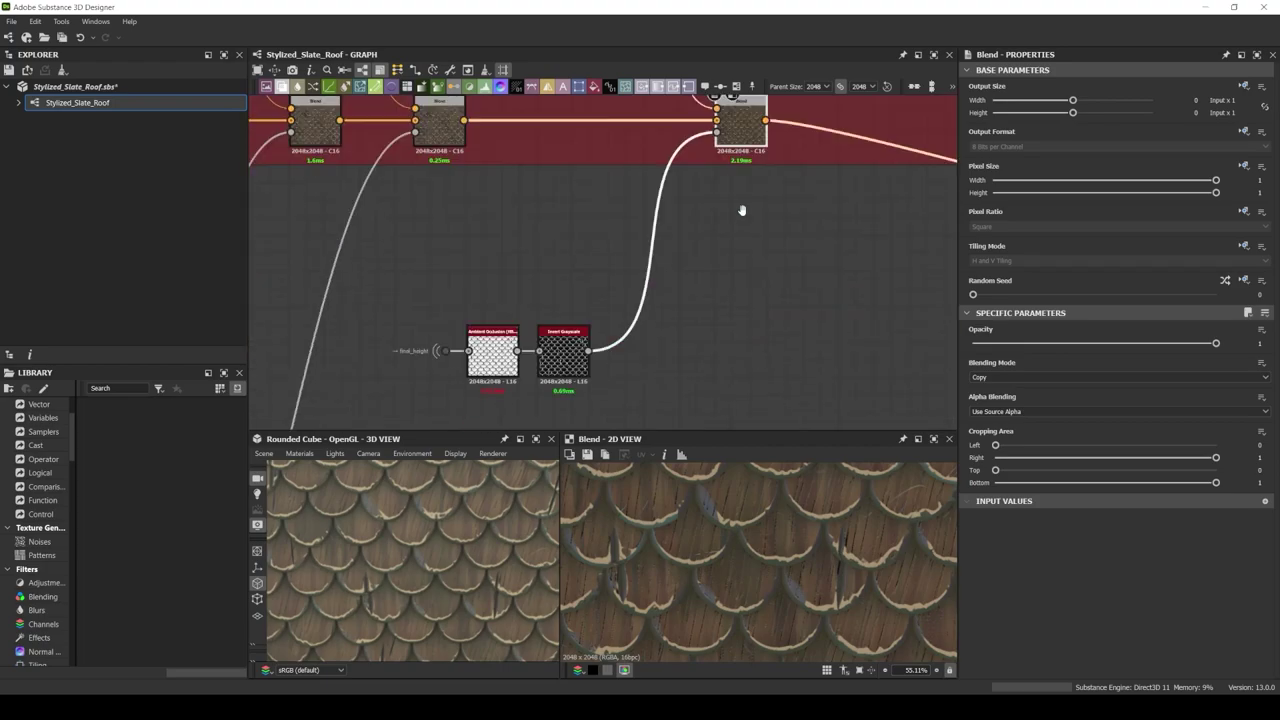
scroll(600, 250, down, 5)
scroll(500, 250, up, 5)
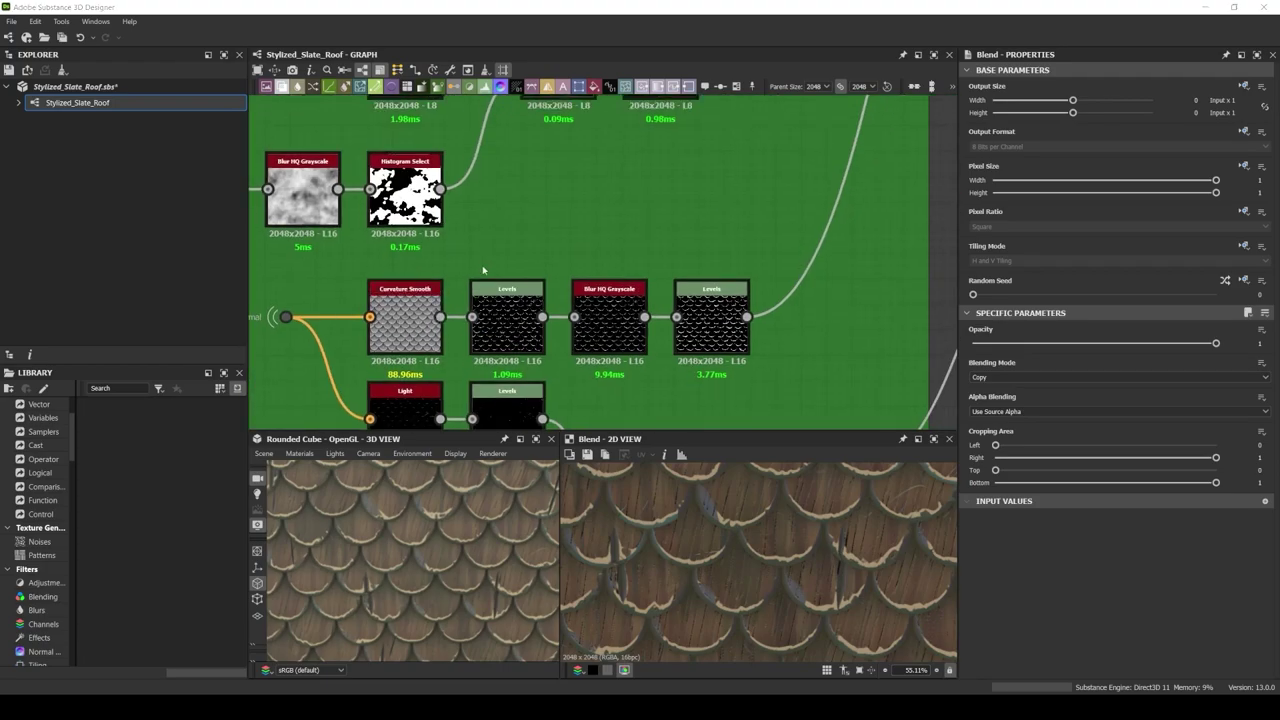
Add a Dot named light_mask_curvature and a second Dot referencing it as input portal
key(space)
text(dot)
key(Return)
scroll(687, 420, down, 3)
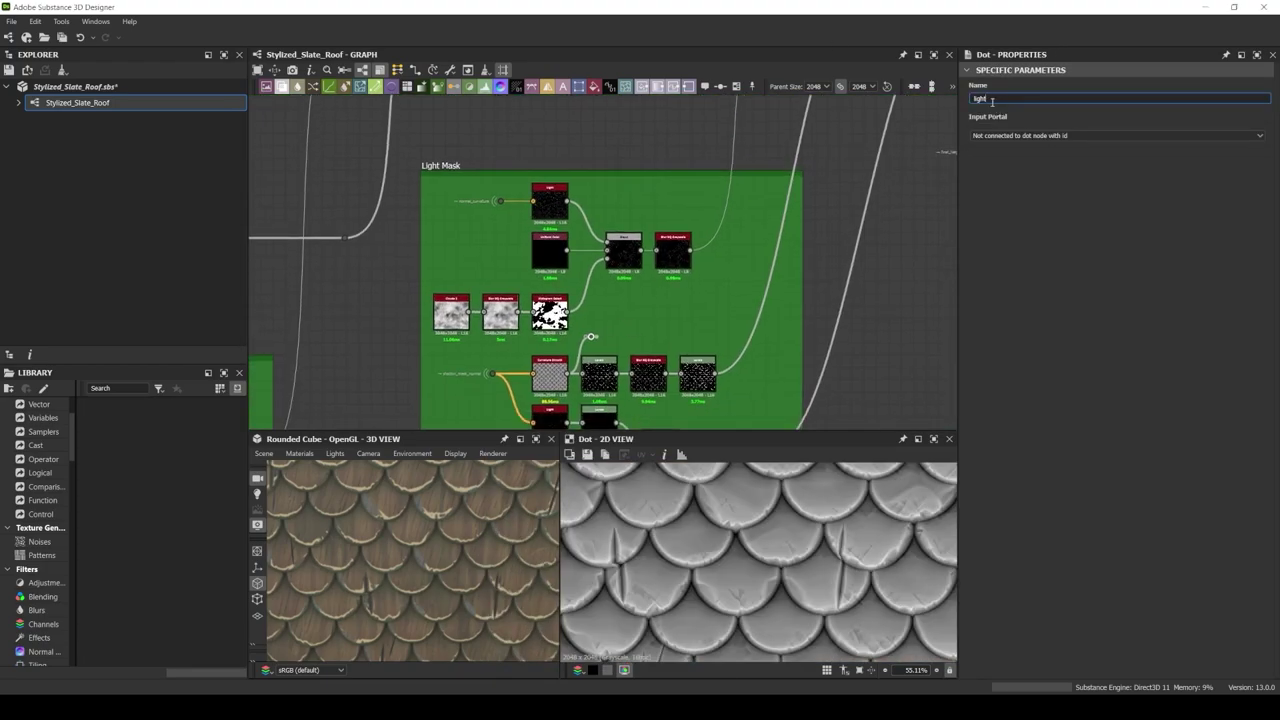
text(rvature)
middle_drag(663, 346, 480, 366)
key(space)
text(dot)
text(curv)
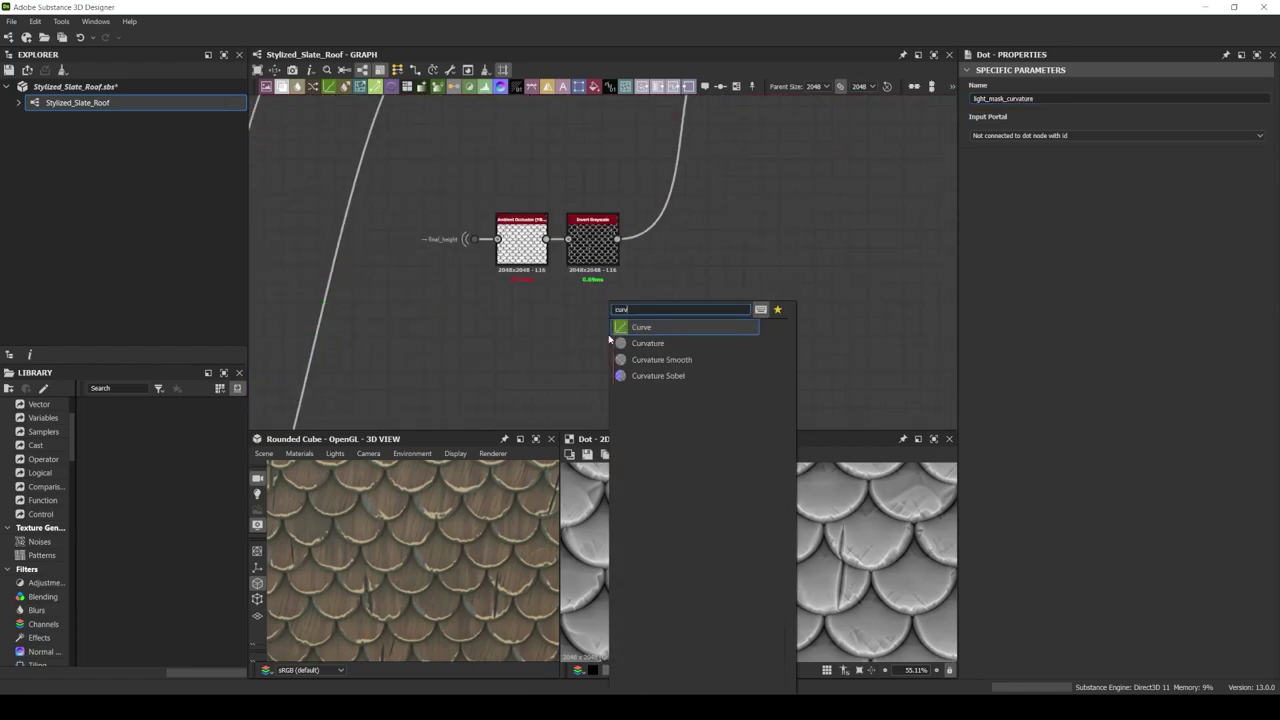
key(Return)
click(1040, 135)
click(1040, 145)
Add a Levels after the dot that crushes the curvature into sharp white edges
key(space)
text(blur)
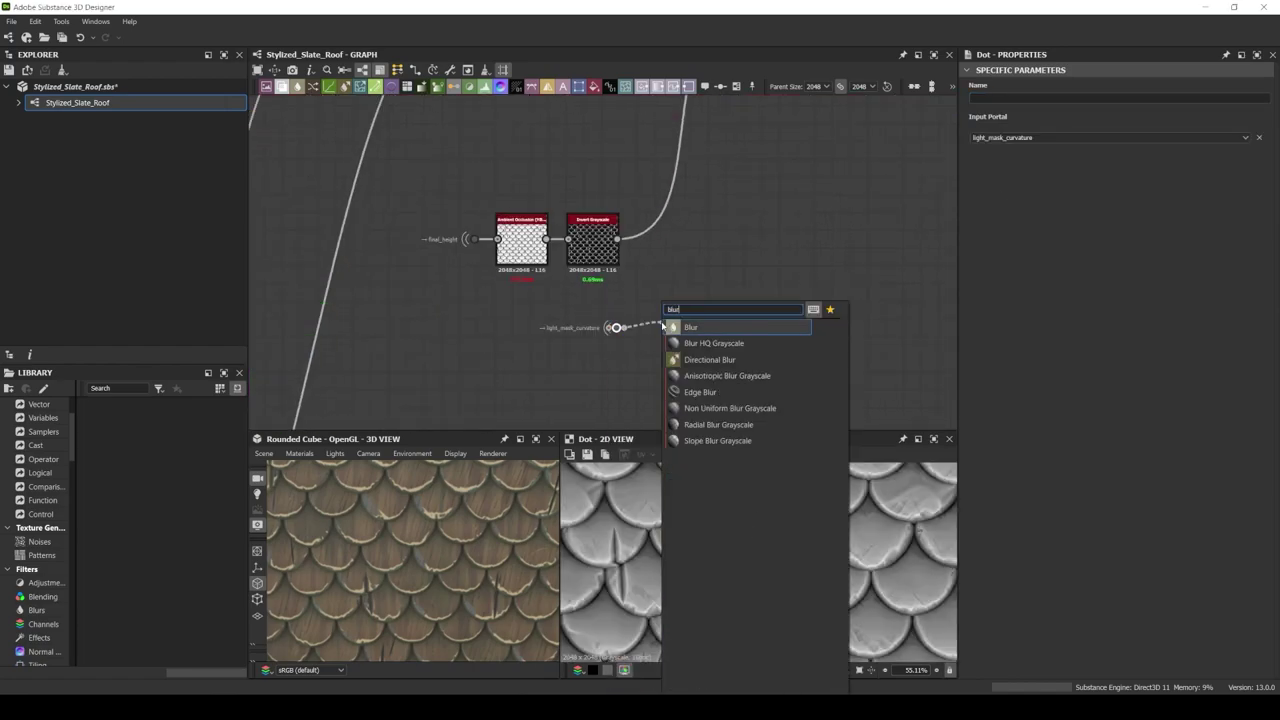
click(740, 346)
key(Delete)
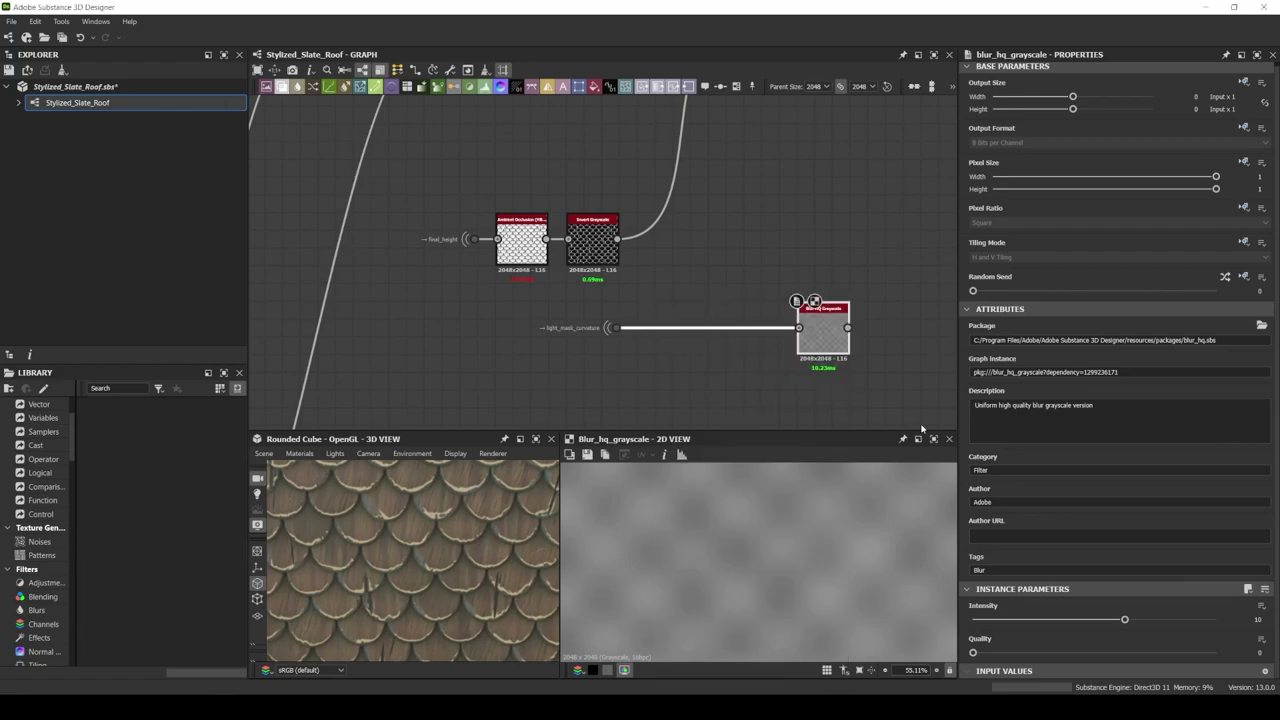
key(space)
text(levels)
key(Return)
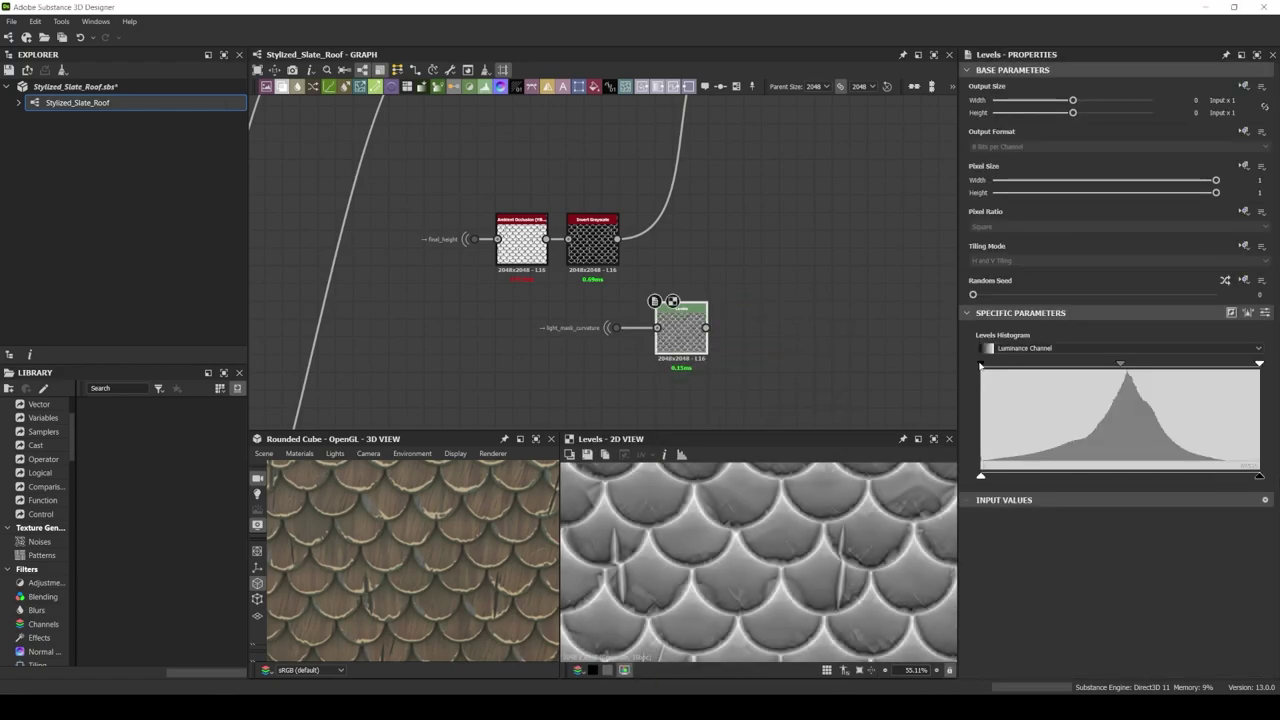
drag(980, 363, 1067, 382)
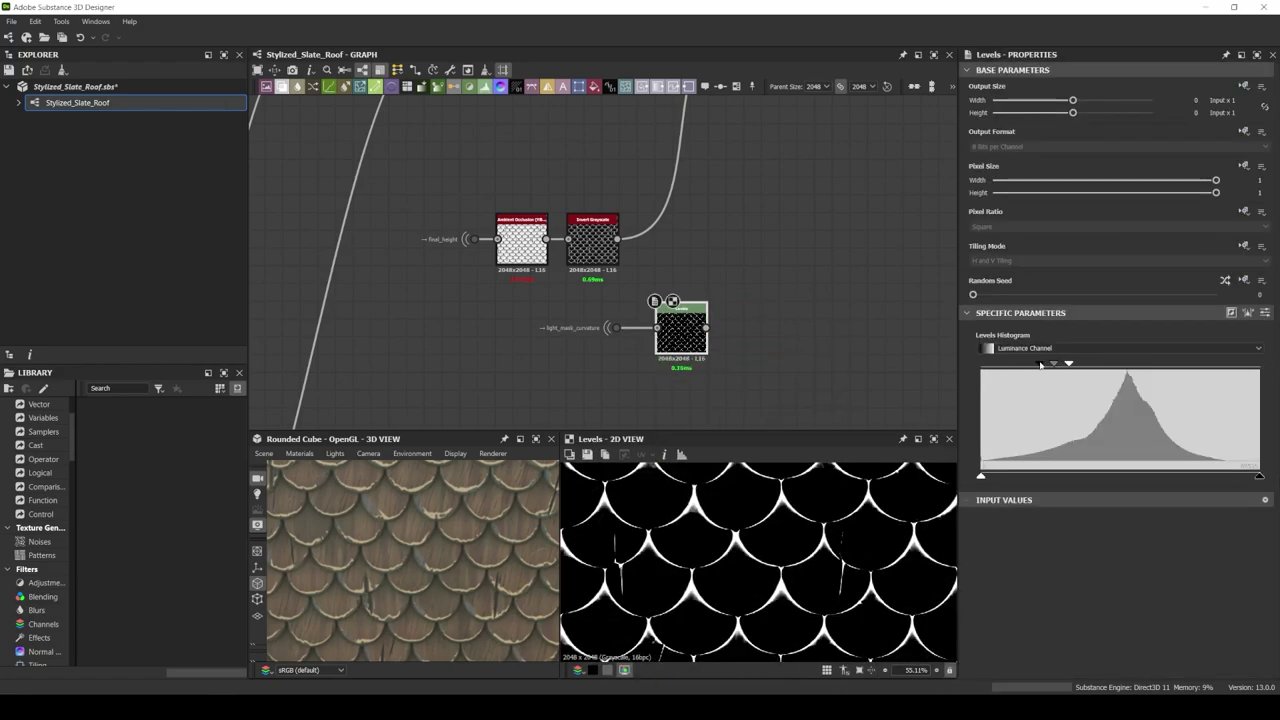
Add Blur HQ Grayscale at 0.7 and two more Levels to thicken then thin the edges
scroll(745, 350, up, 4)
drag(657, 289, 714, 289)
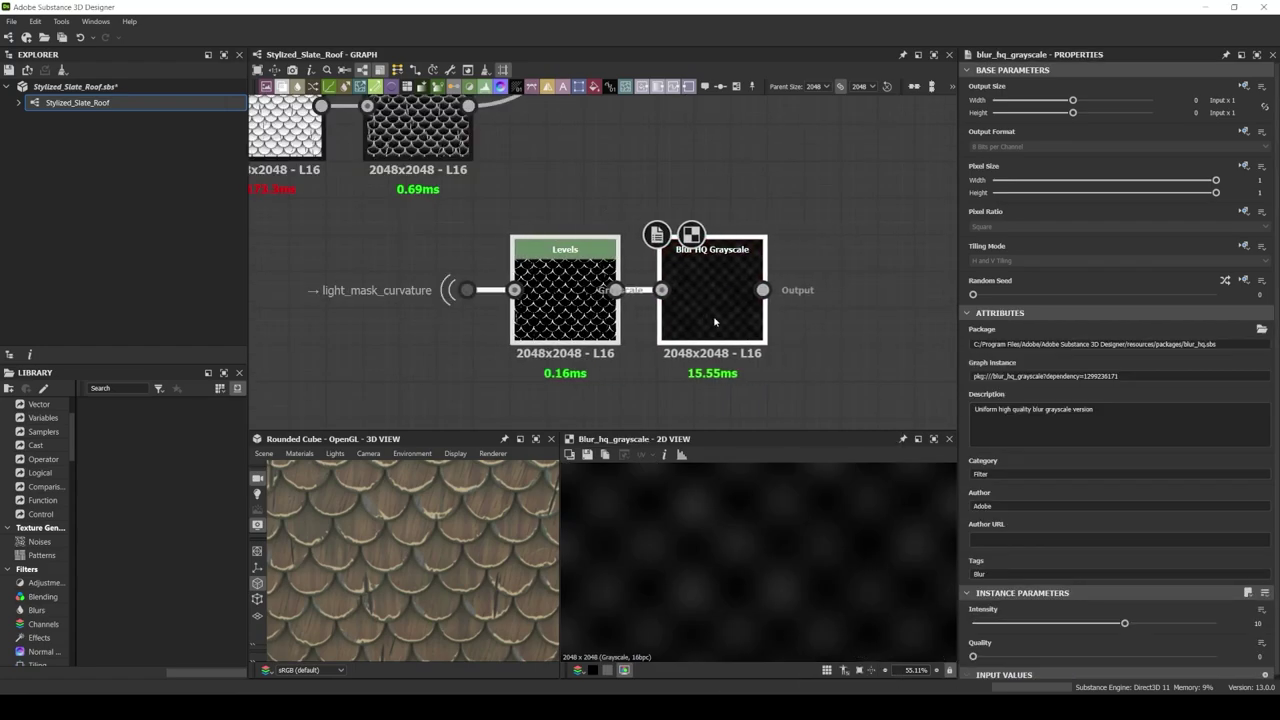
drag(1124, 619, 983, 619)
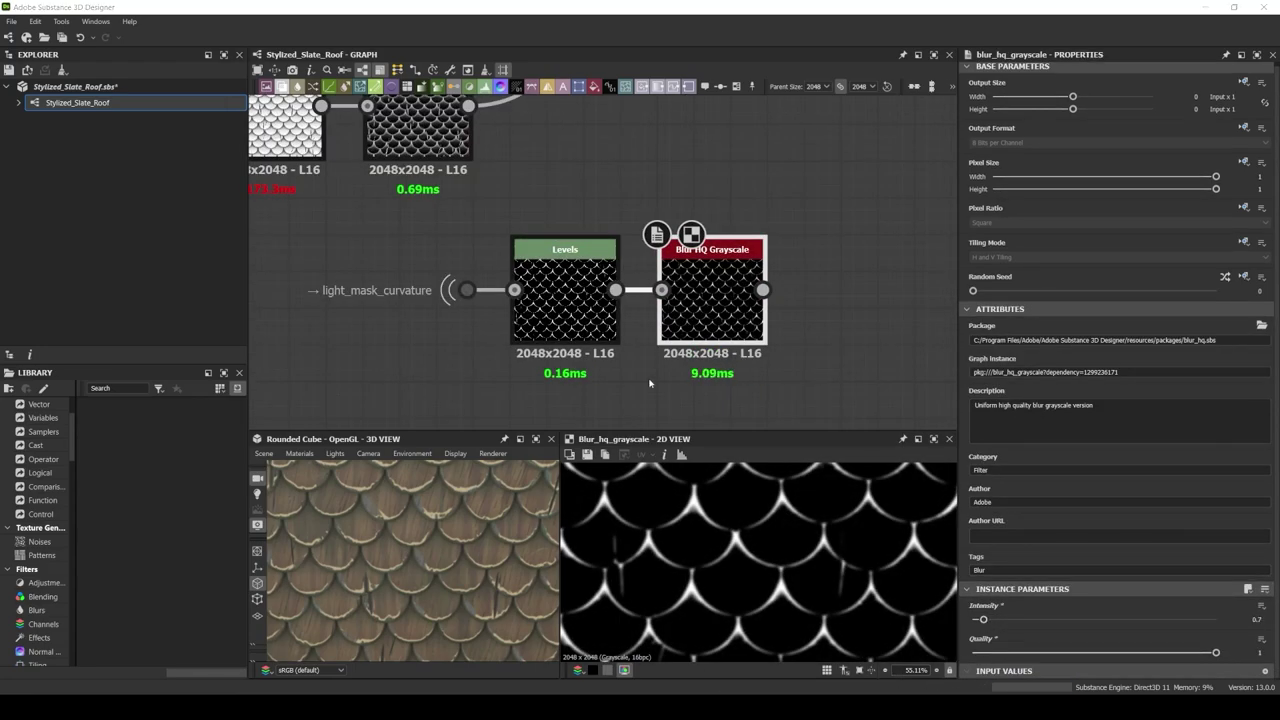
key(ctrl+v)
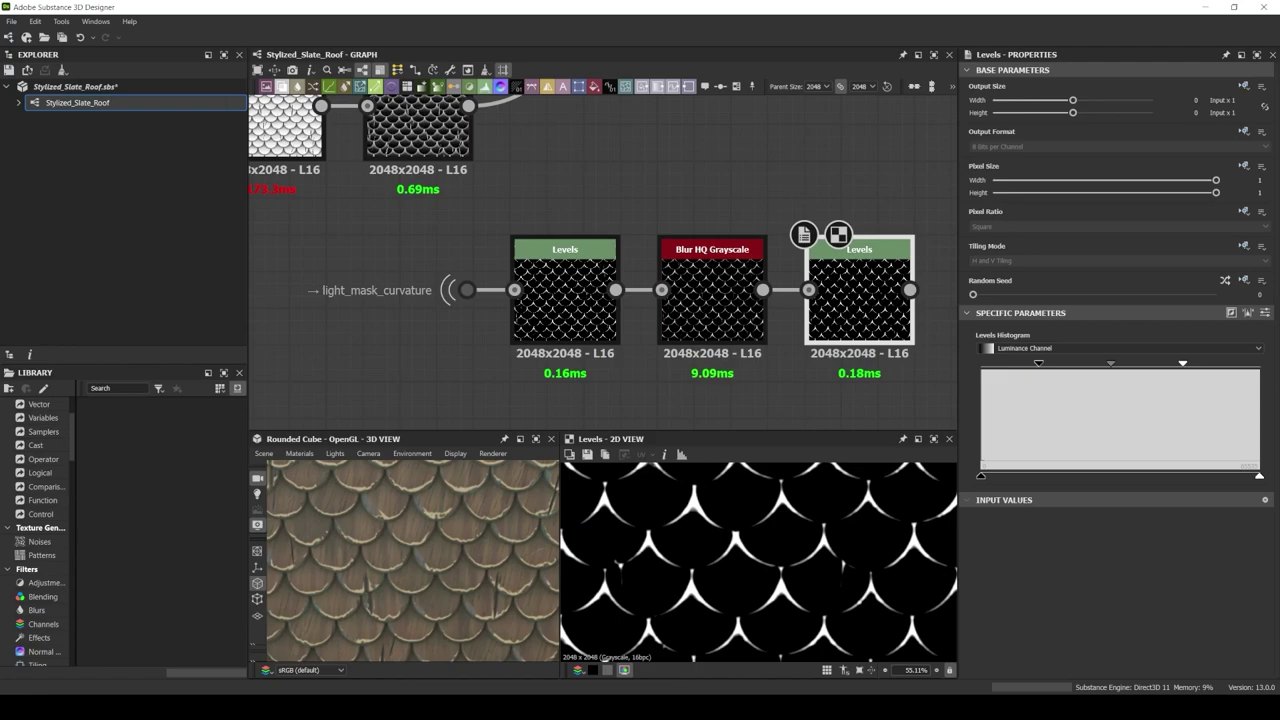
drag(1182, 362, 1107, 362)
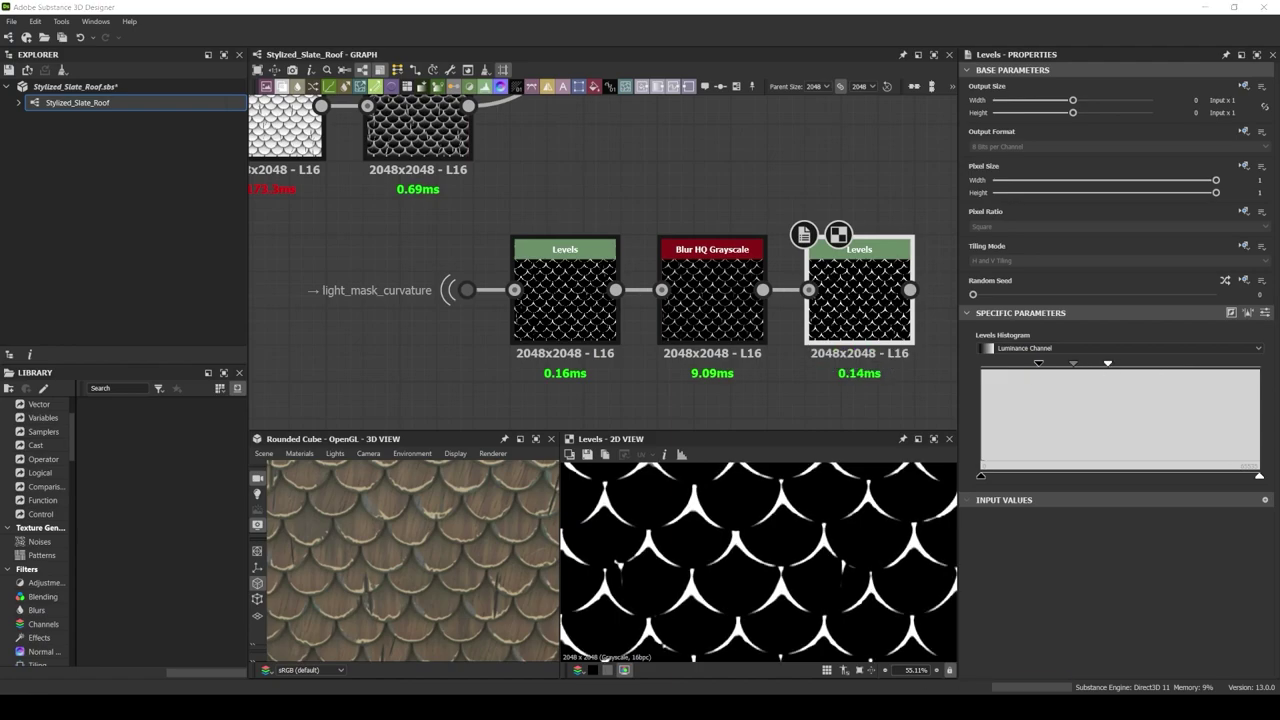
drag(910, 290, 645, 318)
click(665, 330)
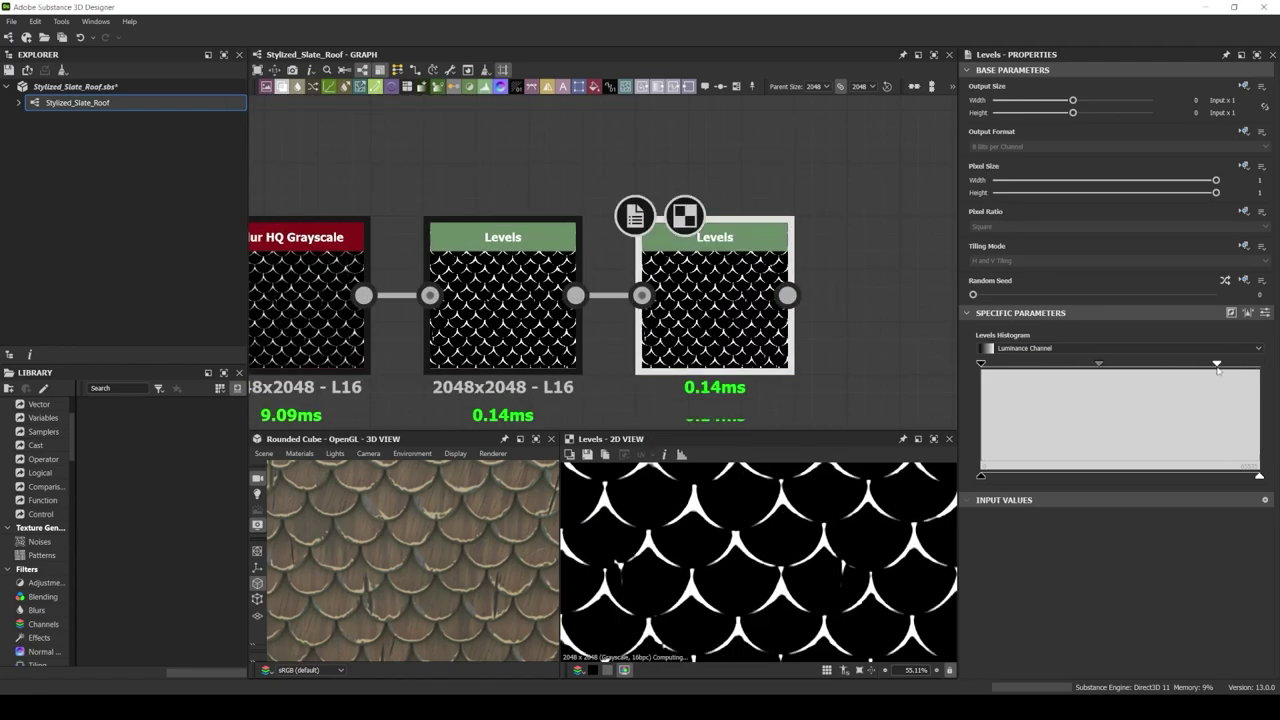
drag(981, 363, 1131, 363)
scroll(600, 300, down, 5)
Blend a dark brown Uniform Color into the colour layers at 0.16 opacity
key(space)
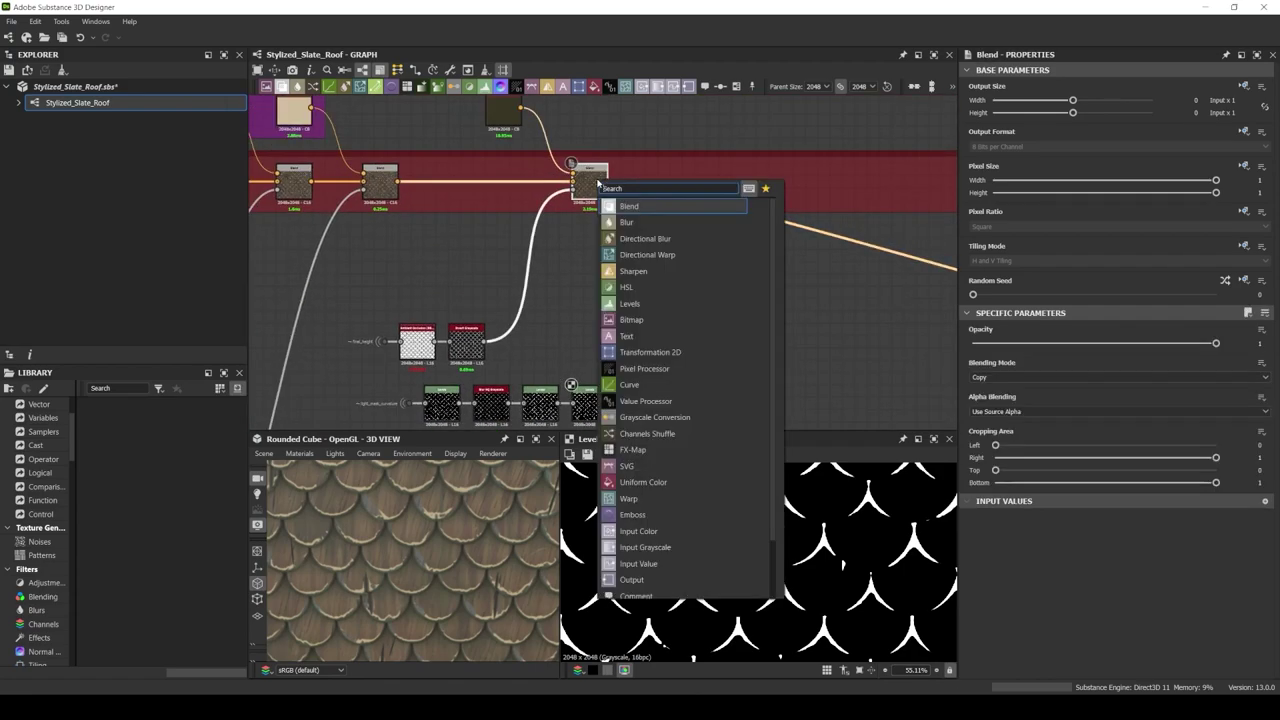
click(620, 215)
key(ctrl+v)
scroll(640, 293, up, 4)
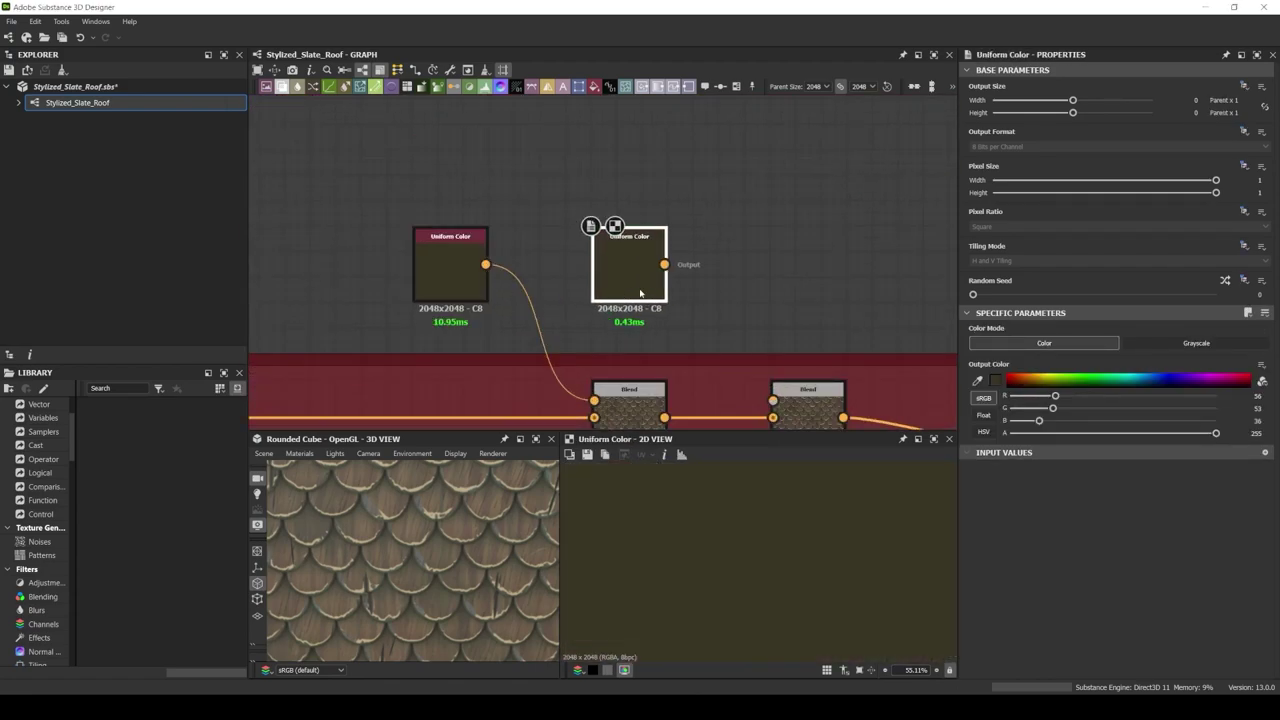
click(994, 380)
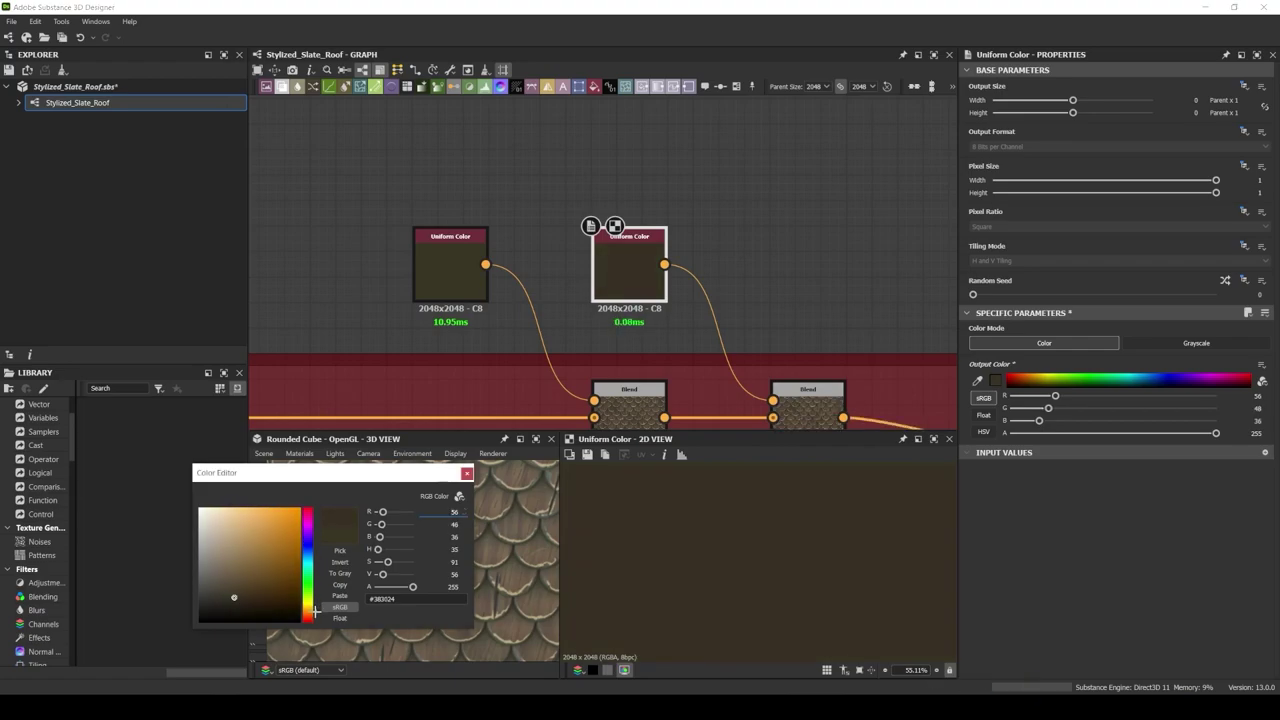
drag(234, 600, 246, 600)
key(Return)
click(808, 395)
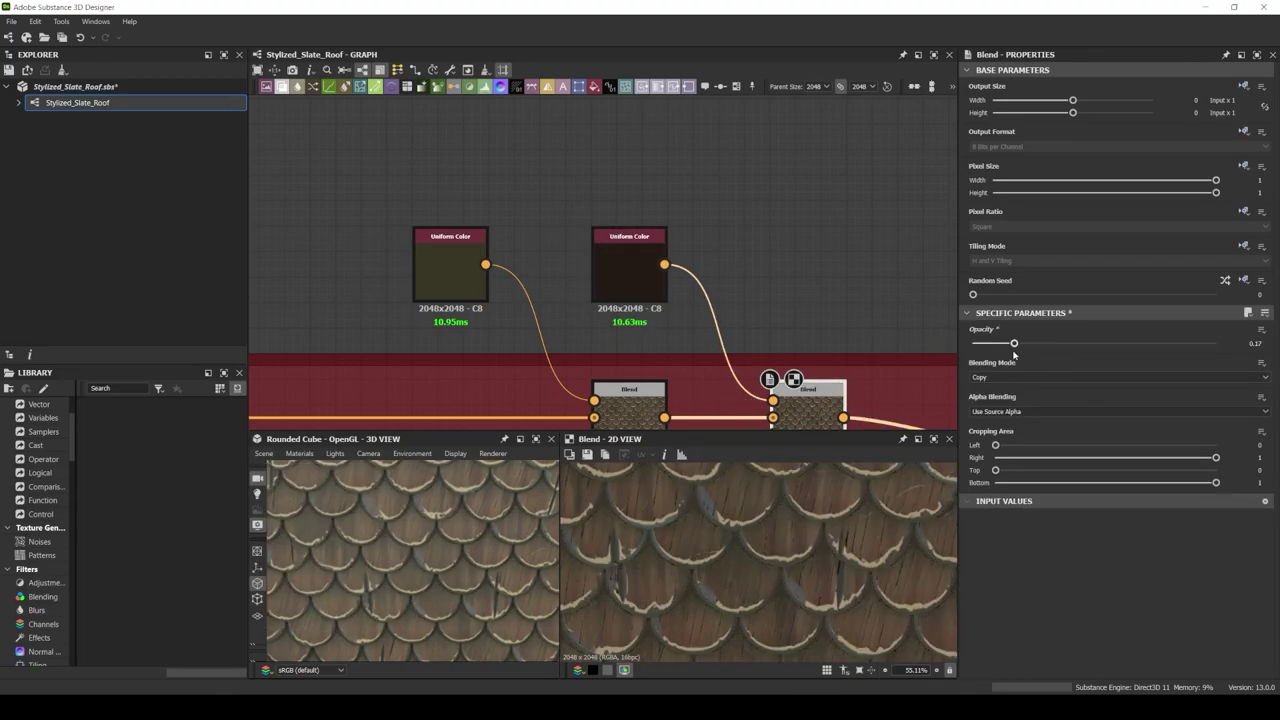
drag(1013, 354, 1010, 354)
scroll(519, 124, down, 5)
scroll(566, 337, up, 5)
Wrap the selected AO colour nodes in a frame titled 'AO Color'
right_click(529, 322)
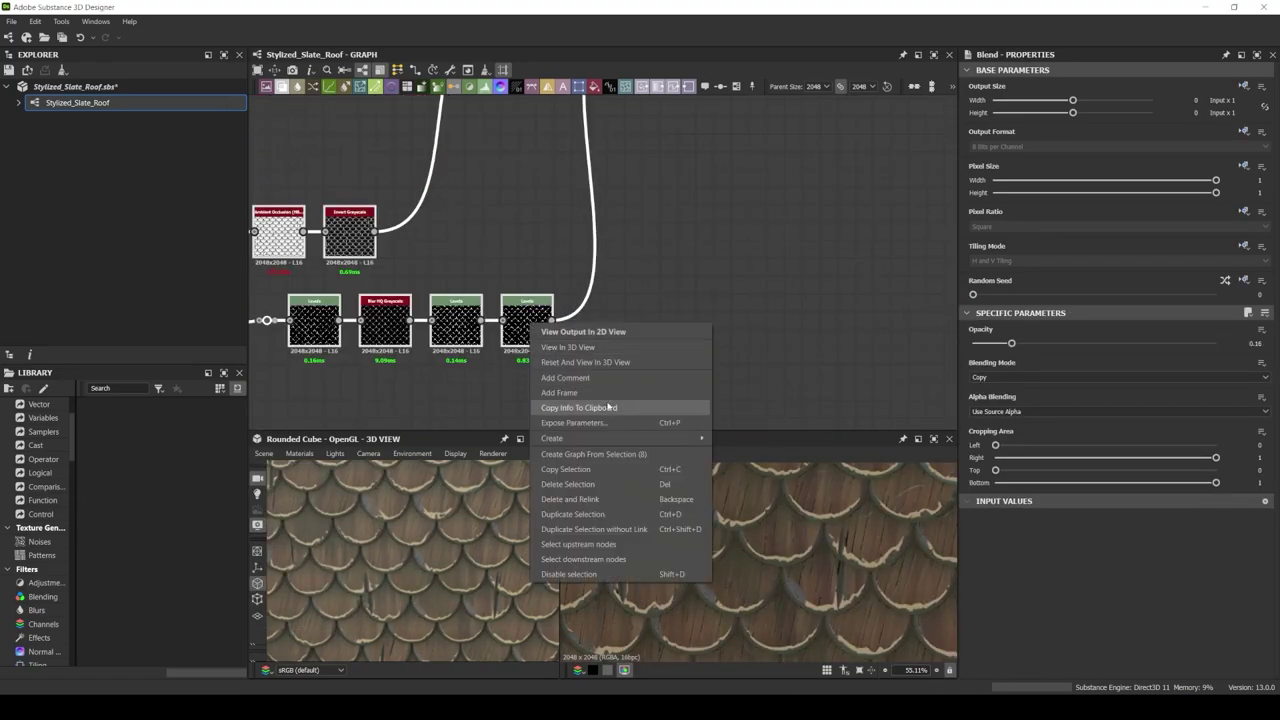
click(600, 470)
click(1008, 133)
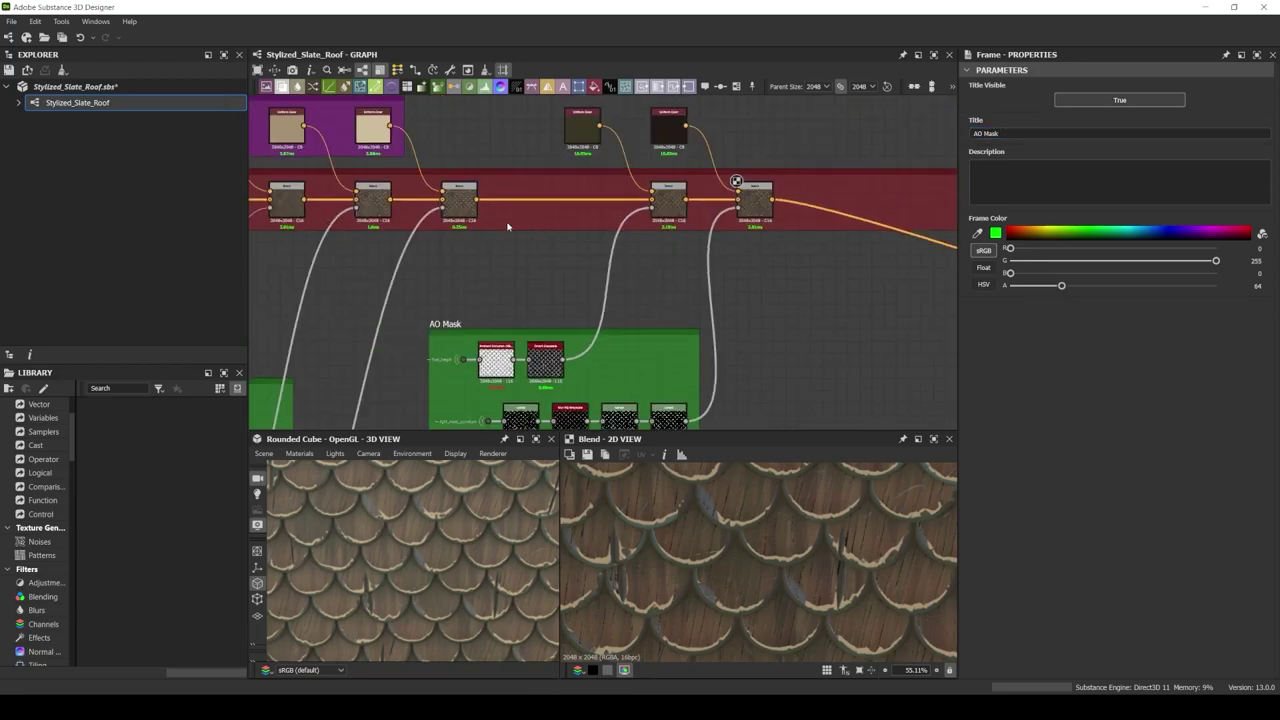
key(Return)
scroll(525, 351, down, 2)
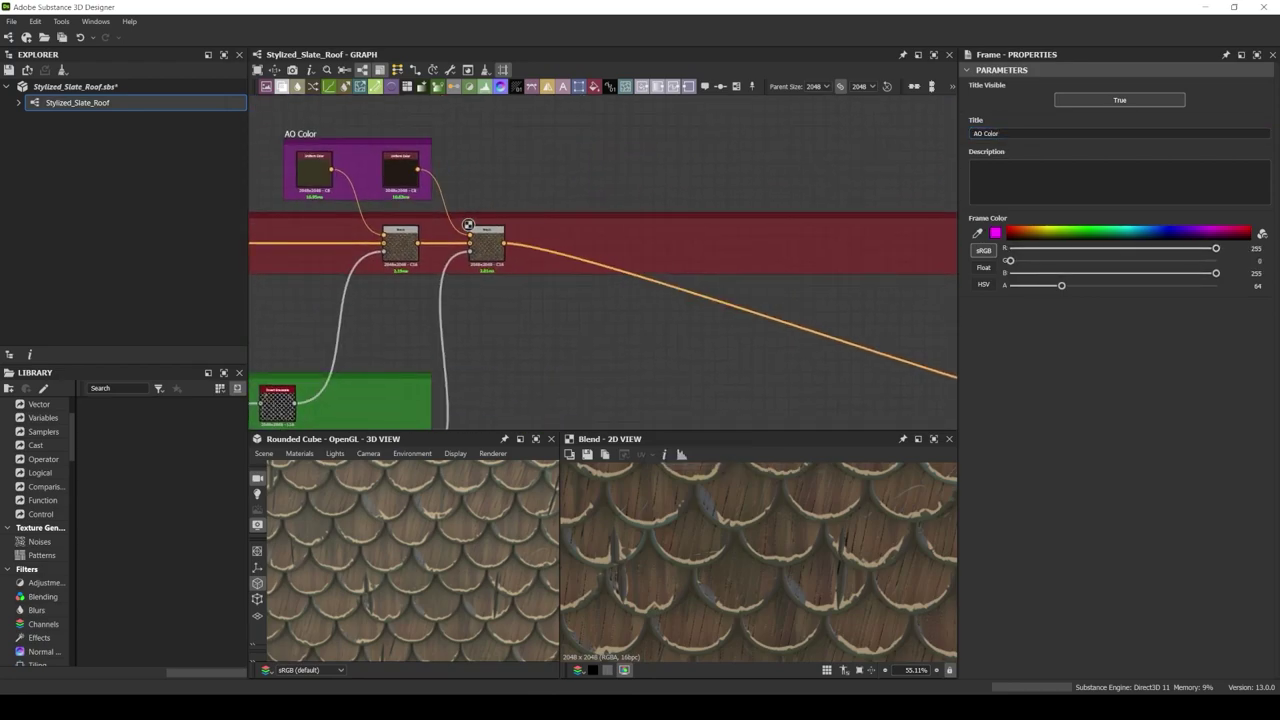
scroll(525, 351, down, 2)
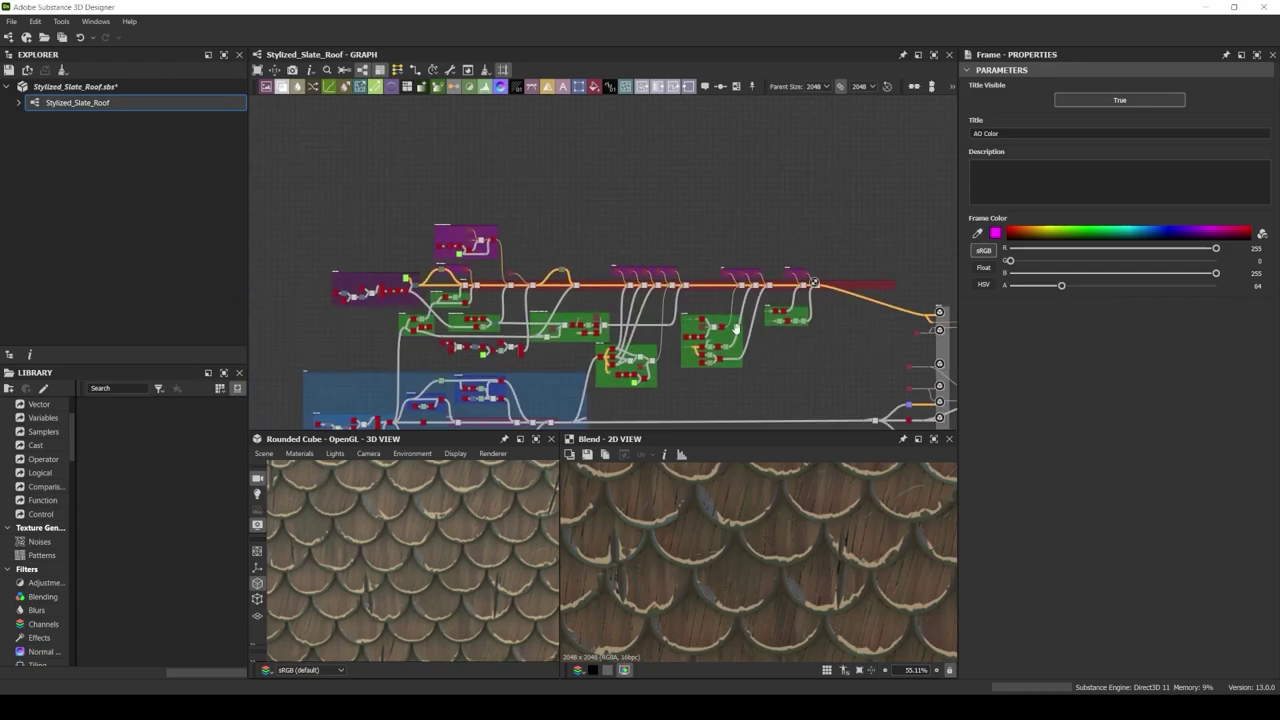
text(dot)
click(991, 101)
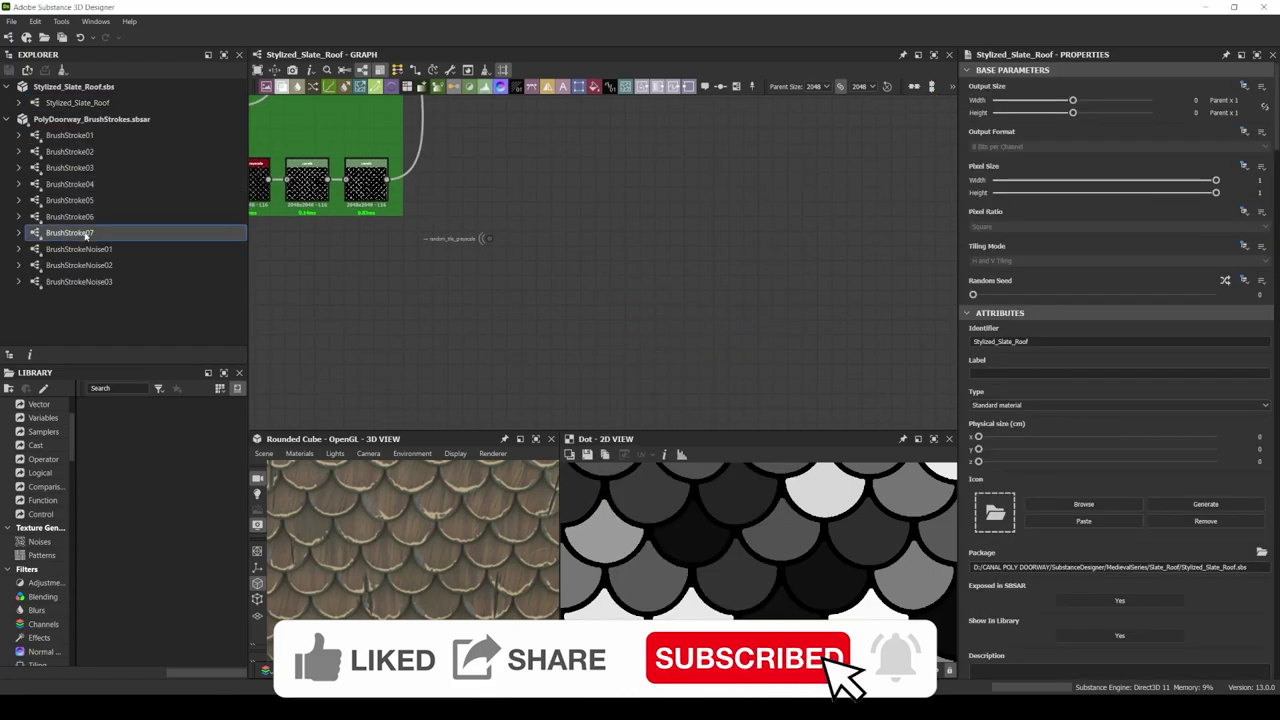
Add a BrushStroke07 pattern fed by the random_tile_greyscale dot
drag(86, 236, 600, 215)
drag(482, 213, 566, 213)
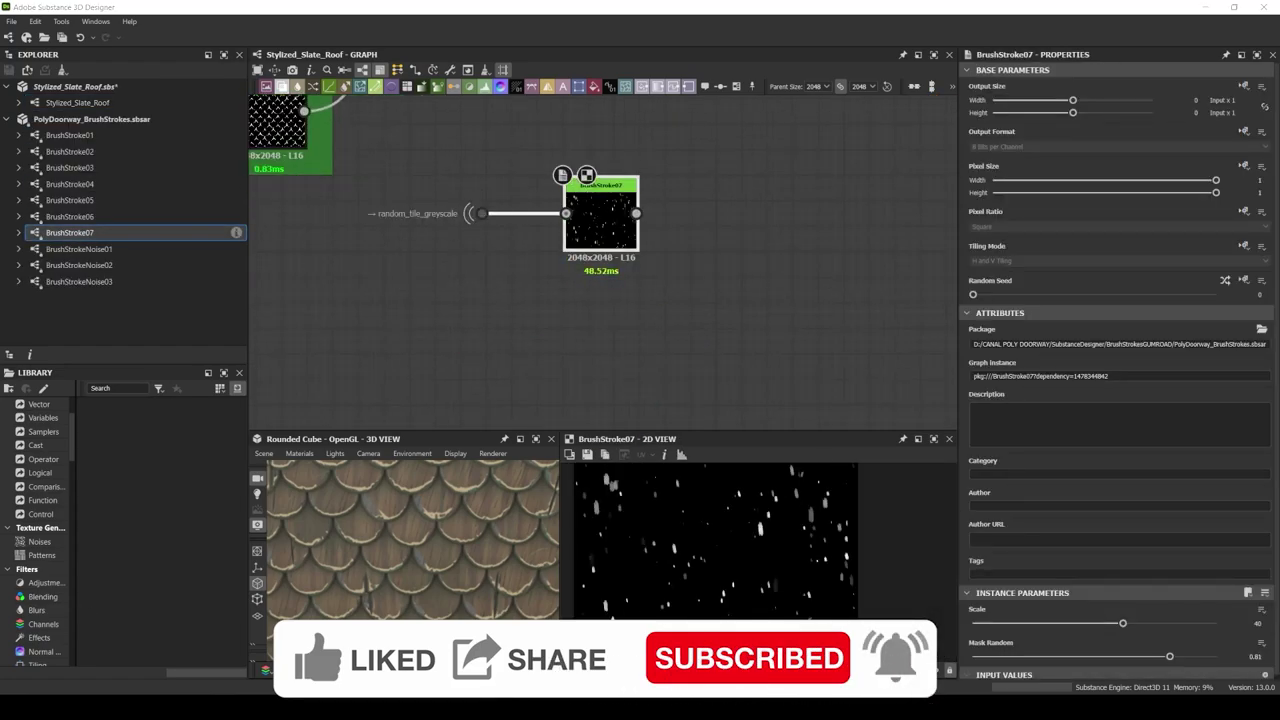
scroll(850, 561, down, 2)
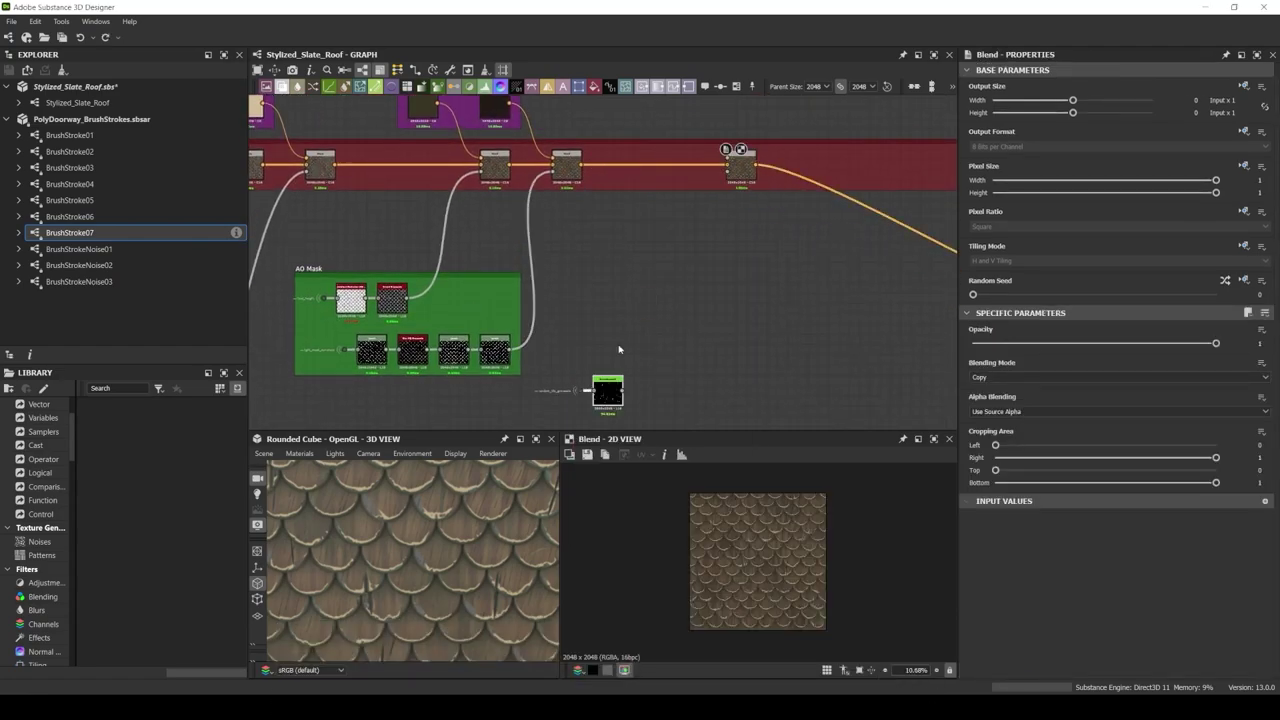
Duplicate the Uniform Color as brown #52443c and blend it at 0.7 opacity
key(ctrl+d)
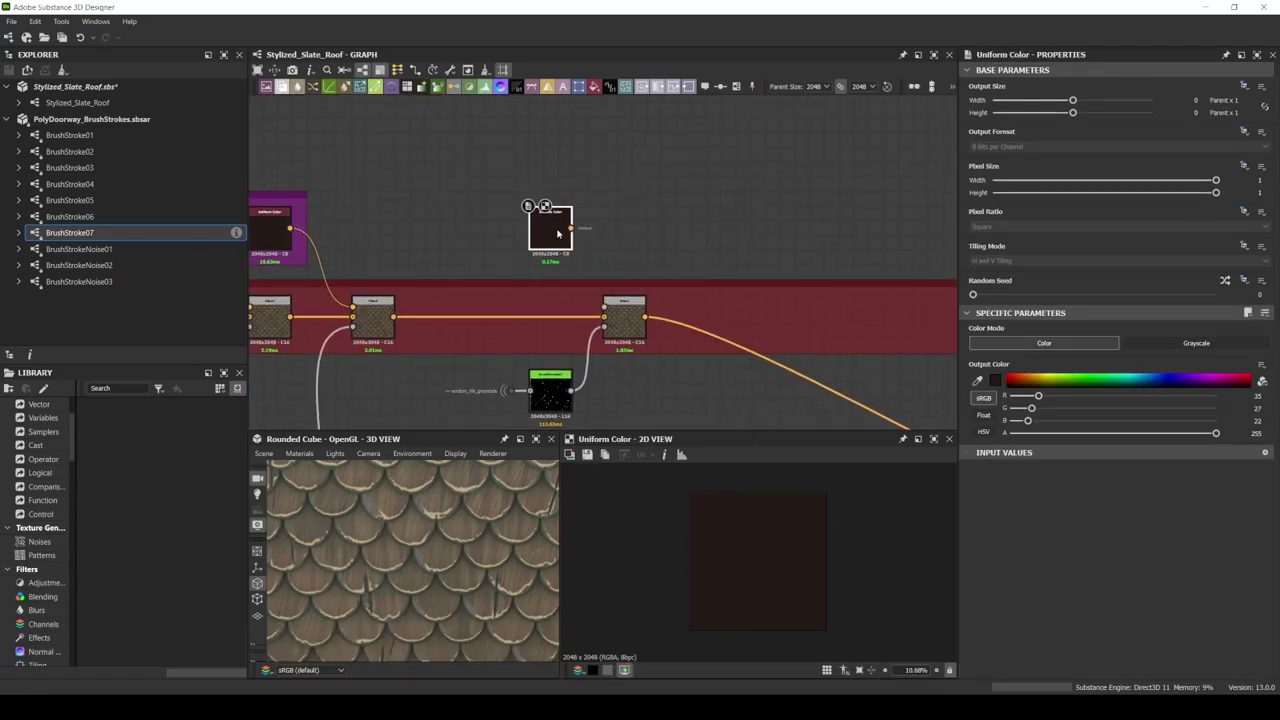
double_click(613, 322)
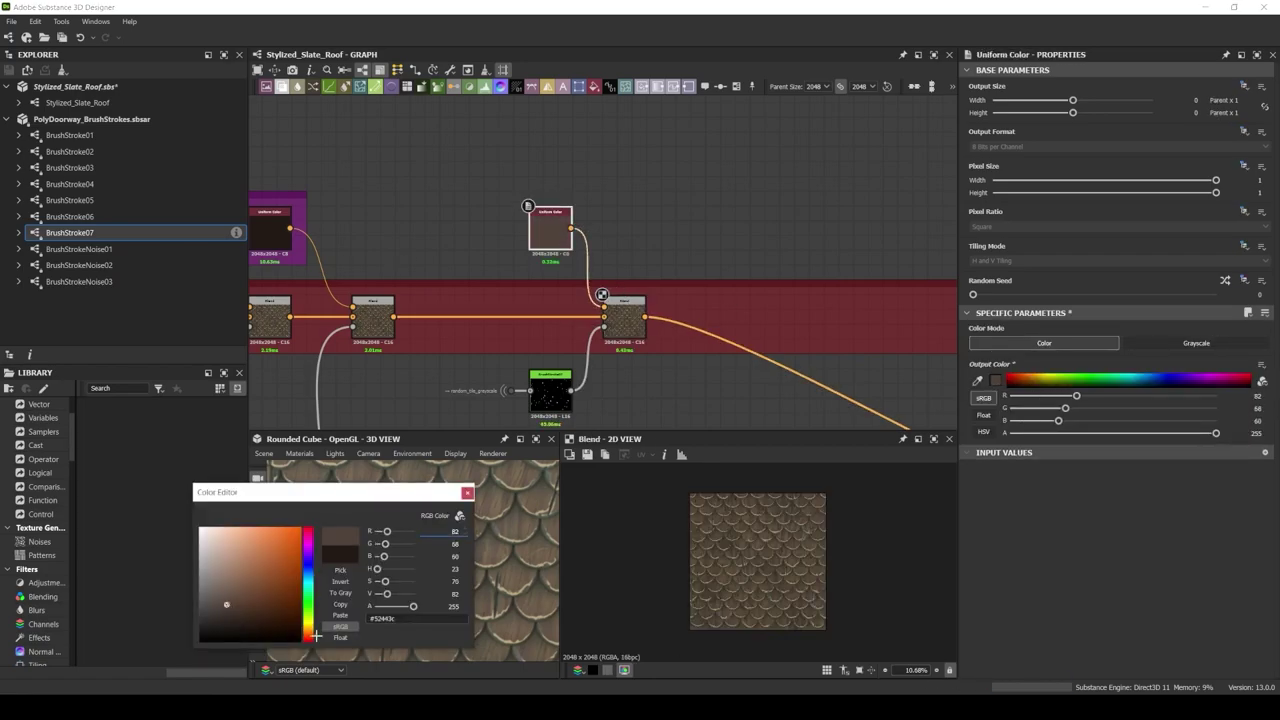
click(467, 492)
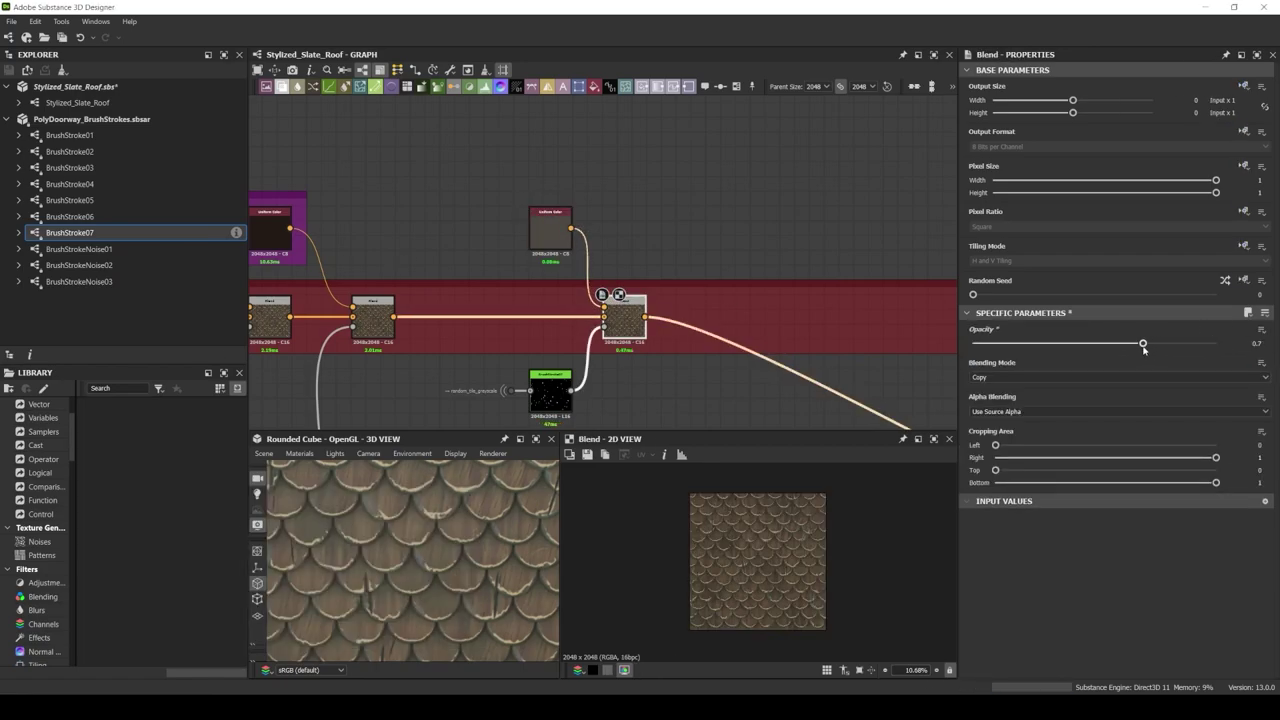
click(380, 325)
drag(1130, 344, 1143, 344)
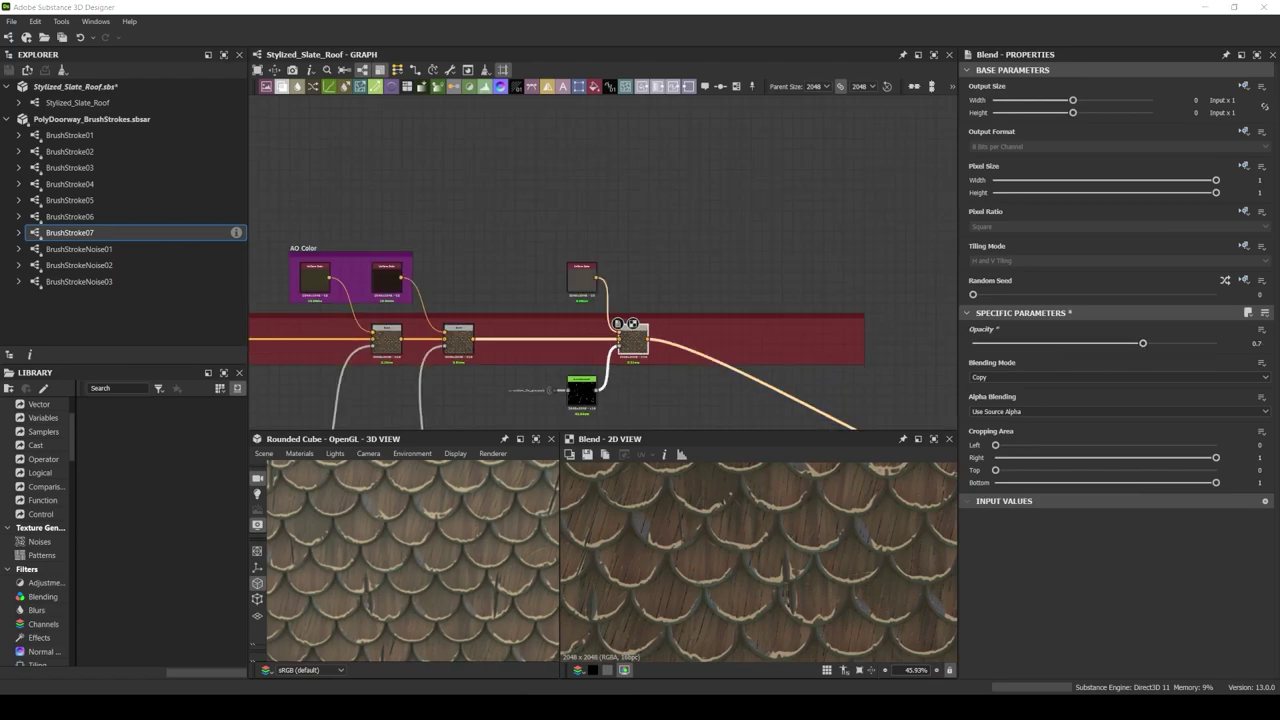
middle_drag(560, 330, 520, 280)
Extend the Outputs and Game Engine frames upward to cover their nodes
click(689, 209)
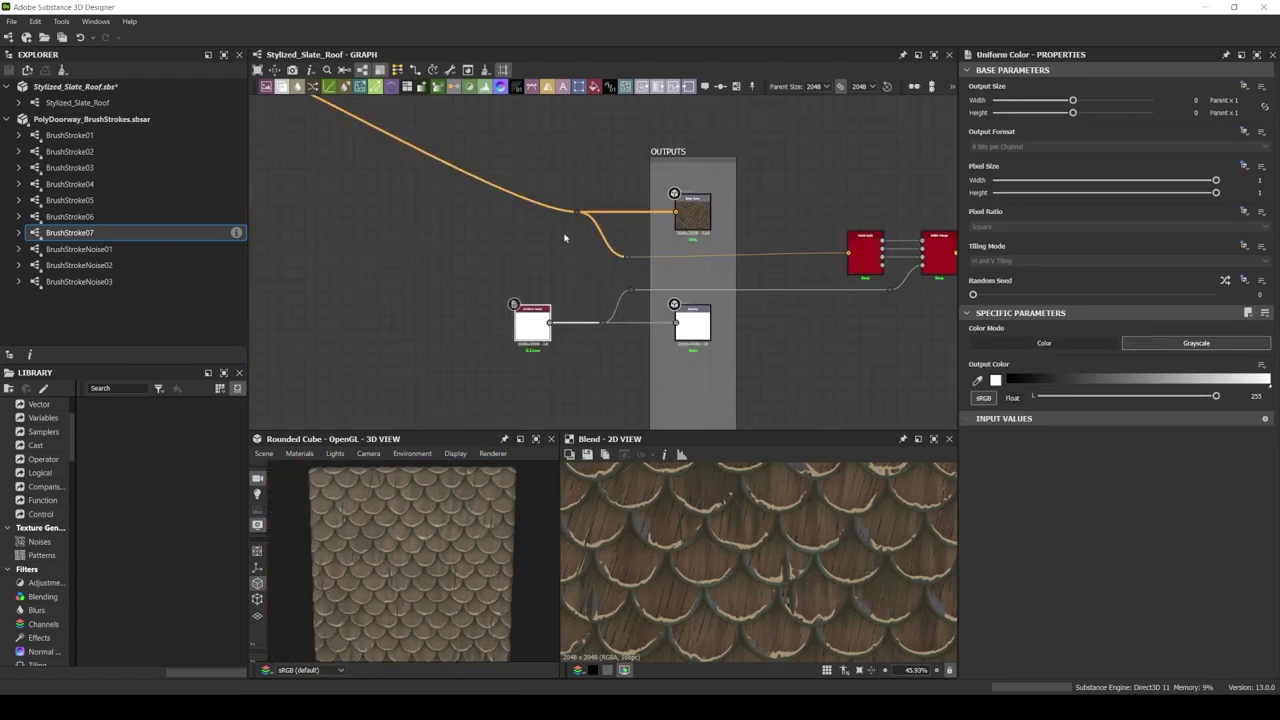
scroll(763, 371, down, 2)
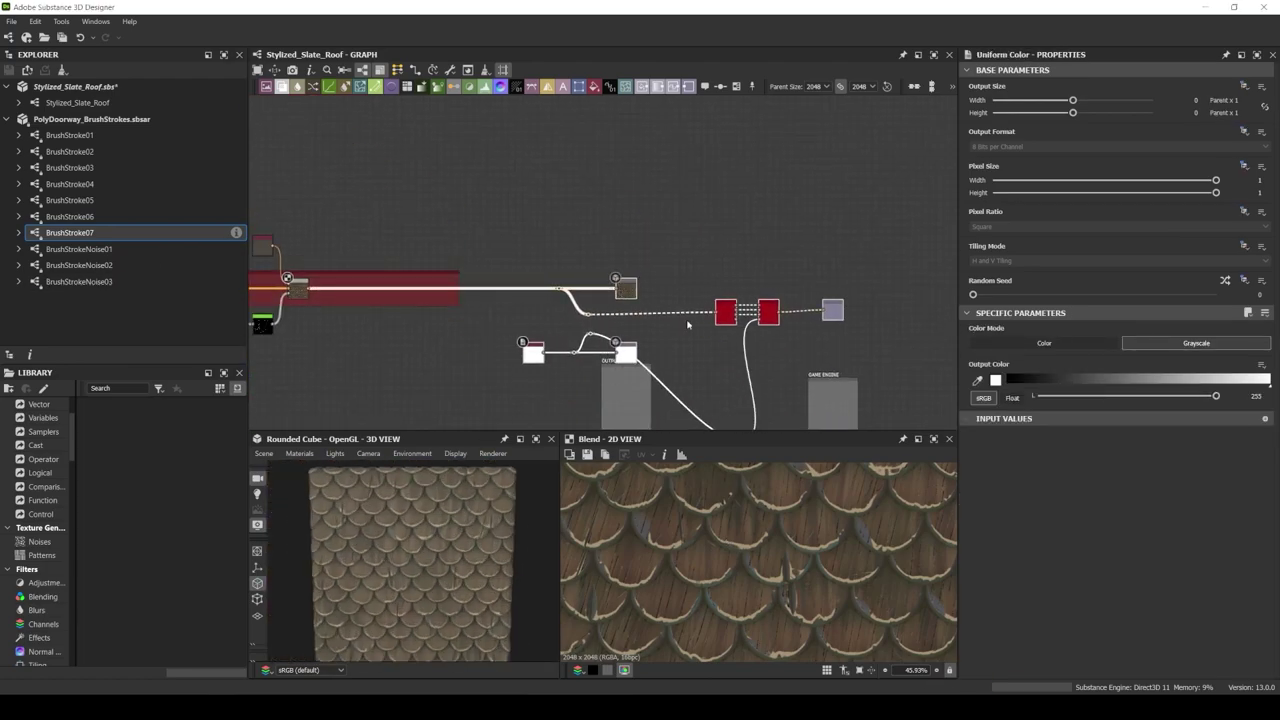
drag(604, 362, 605, 238)
drag(826, 271, 826, 245)
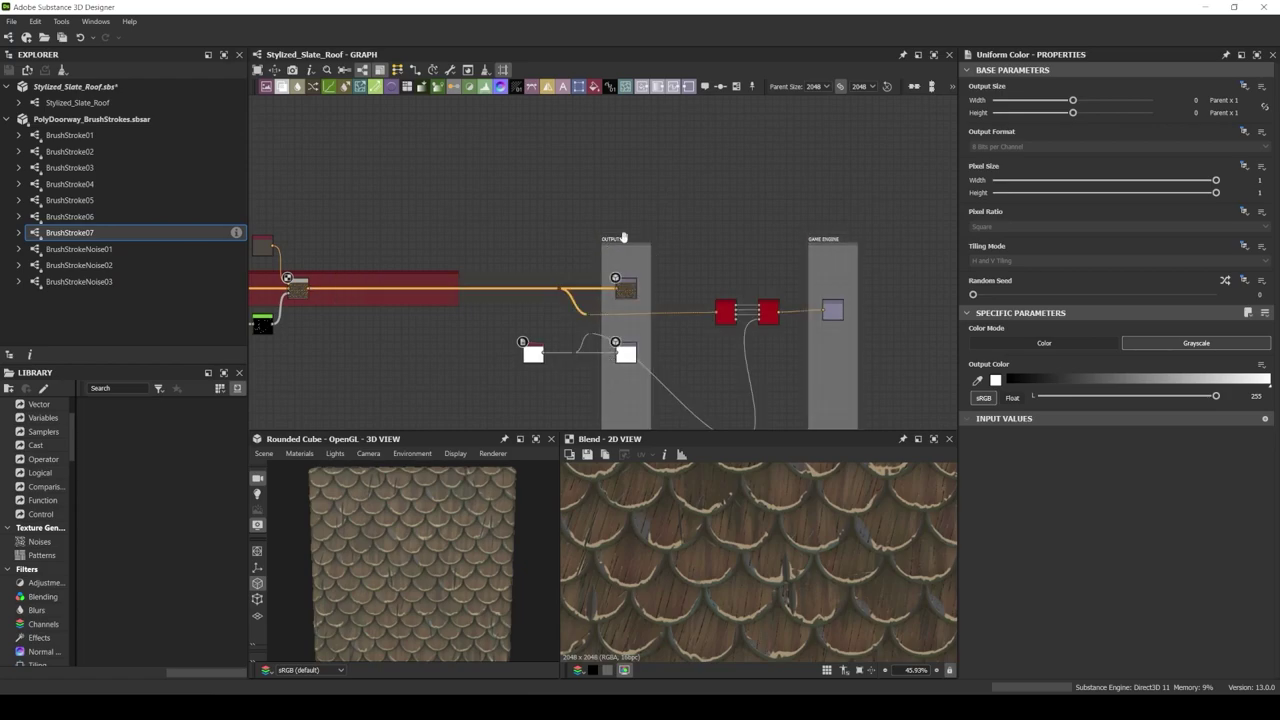
middle_drag(622, 237, 700, 90)
scroll(432, 278, up, 2)
Chain Clouds 2, Auto Levels and Slope Blur Grayscale with 32 samples and lower intensity
key(space)
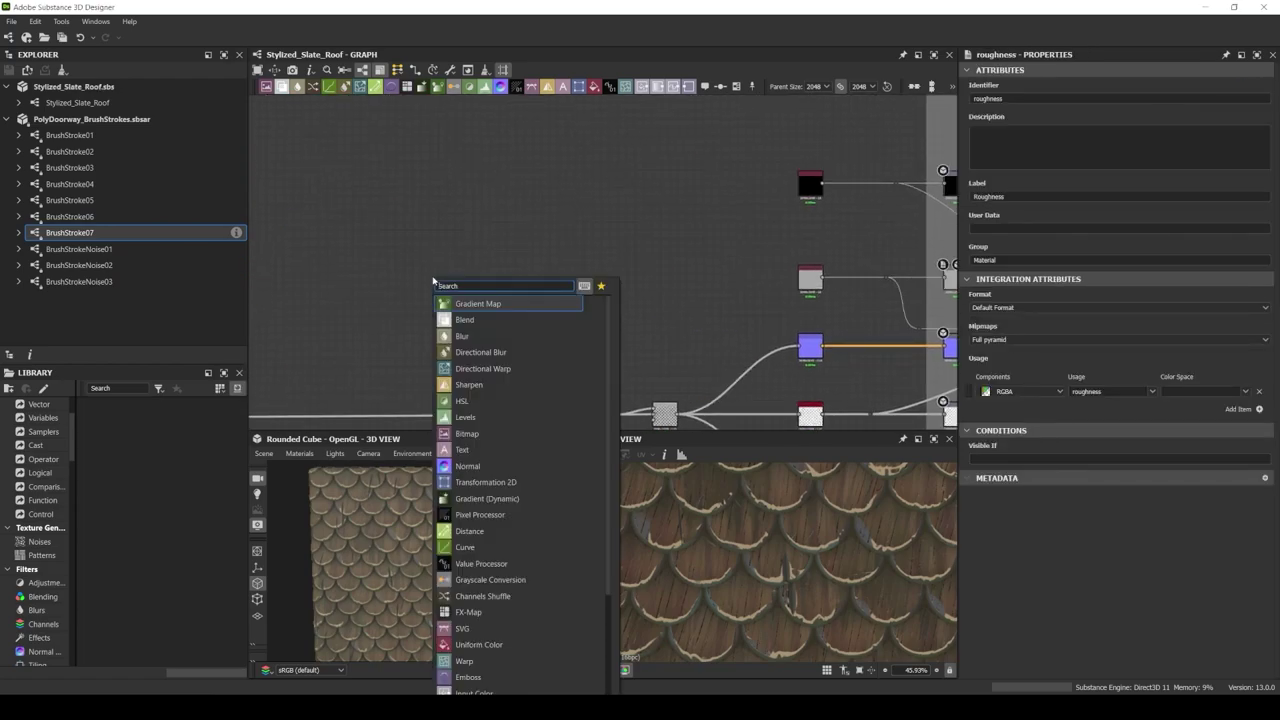
text(clouds 2)
key(Return)
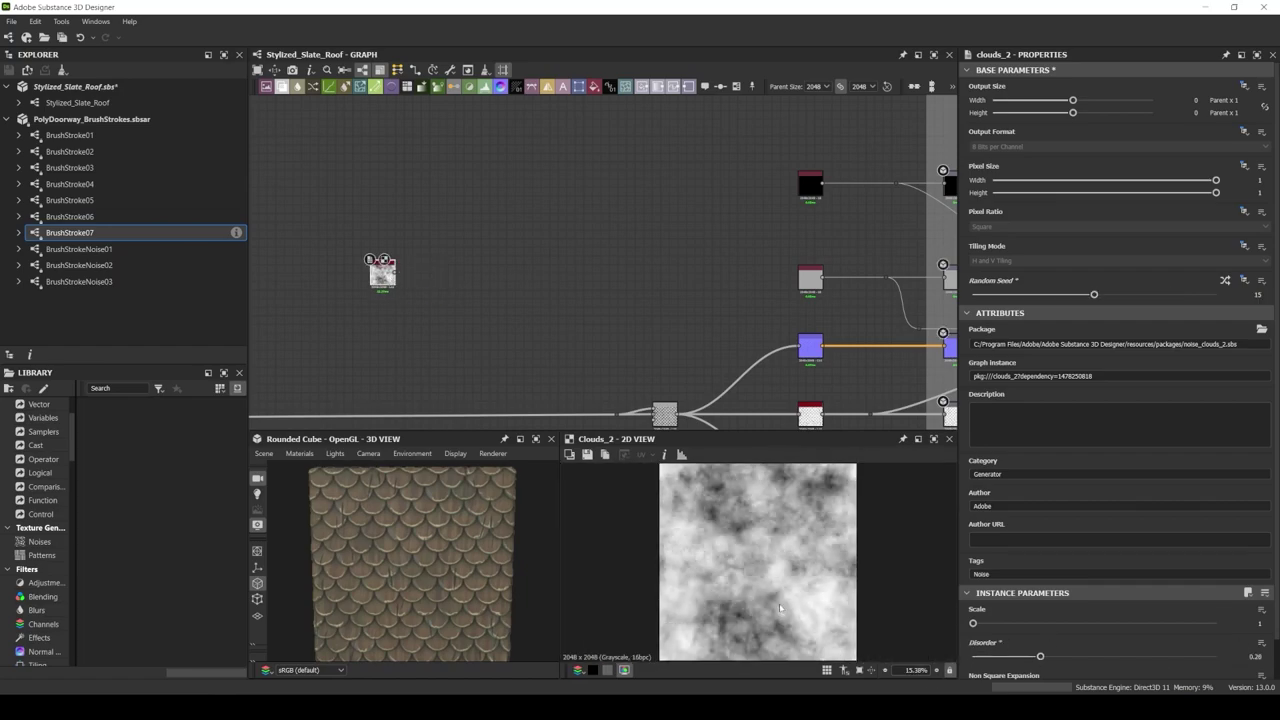
scroll(400, 262, up, 2)
drag(429, 250, 557, 251)
click(520, 265)
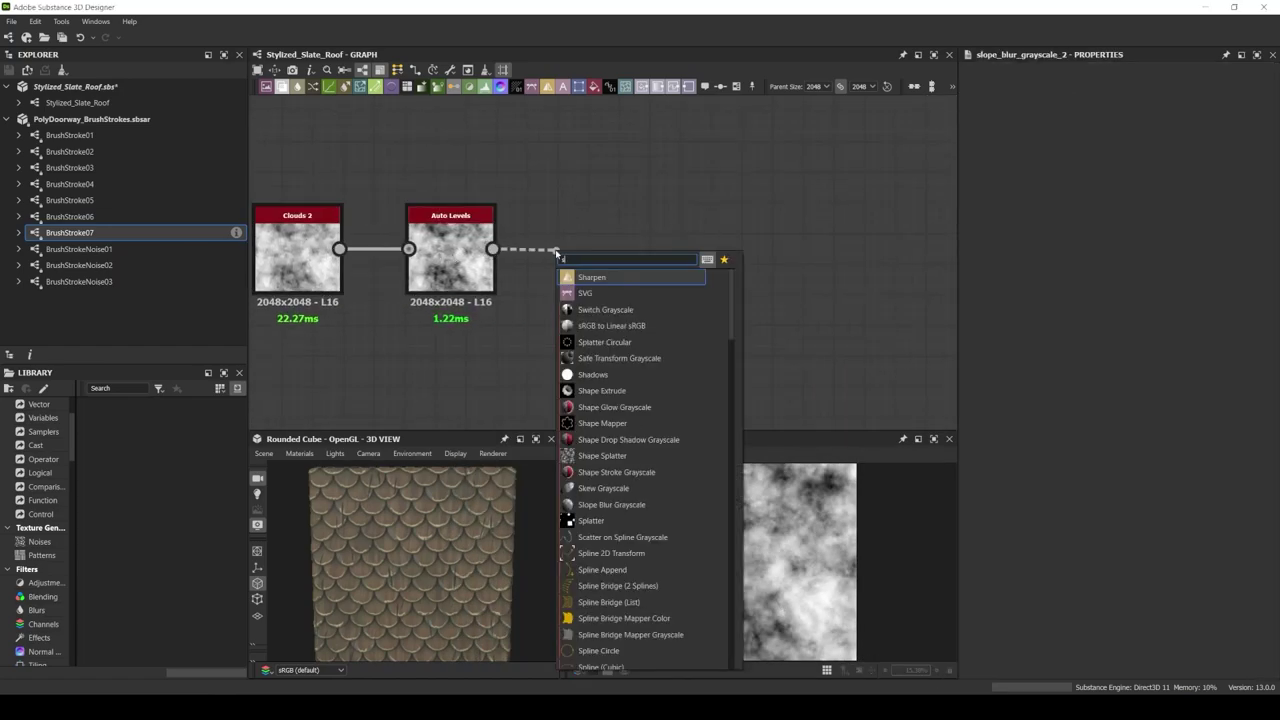
click(600, 590)
drag(1033, 623, 1215, 623)
drag(1124, 656, 1038, 656)
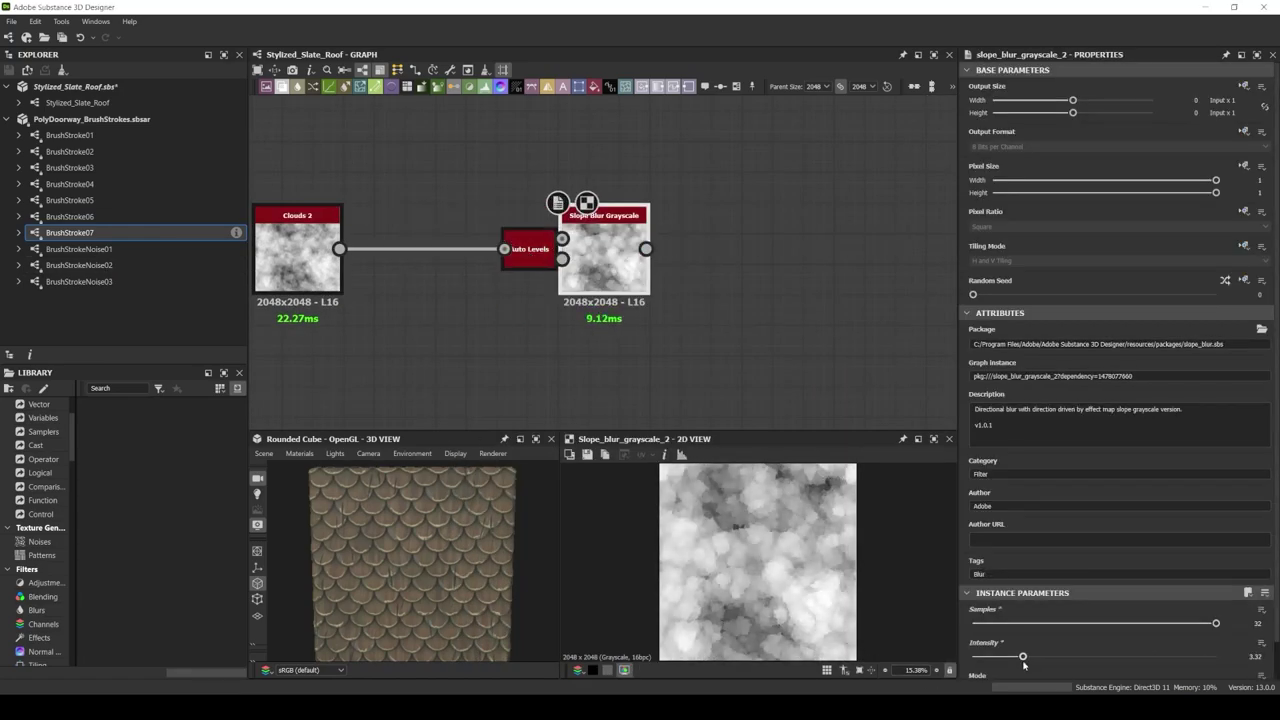
Add a Levels node with a raised black point and narrowed output range
drag(646, 249, 718, 251)
drag(981, 363, 1117, 363)
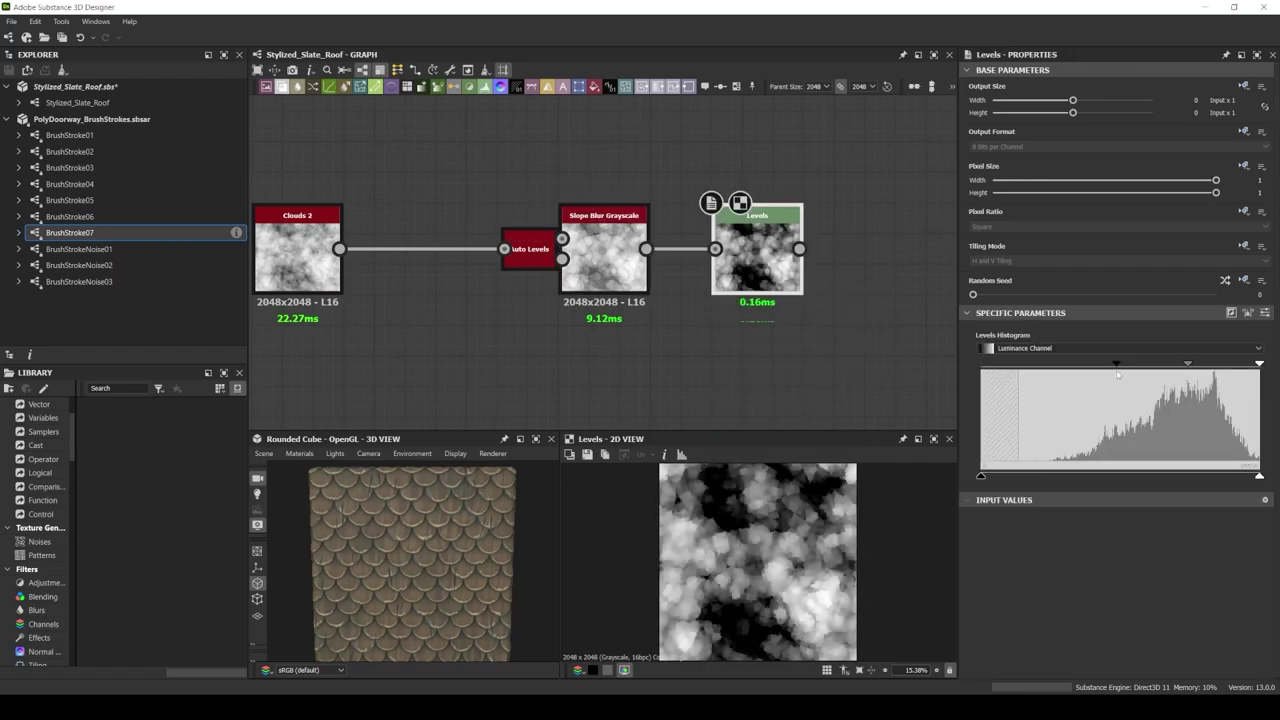
drag(981, 476, 1104, 476)
drag(1259, 476, 1231, 479)
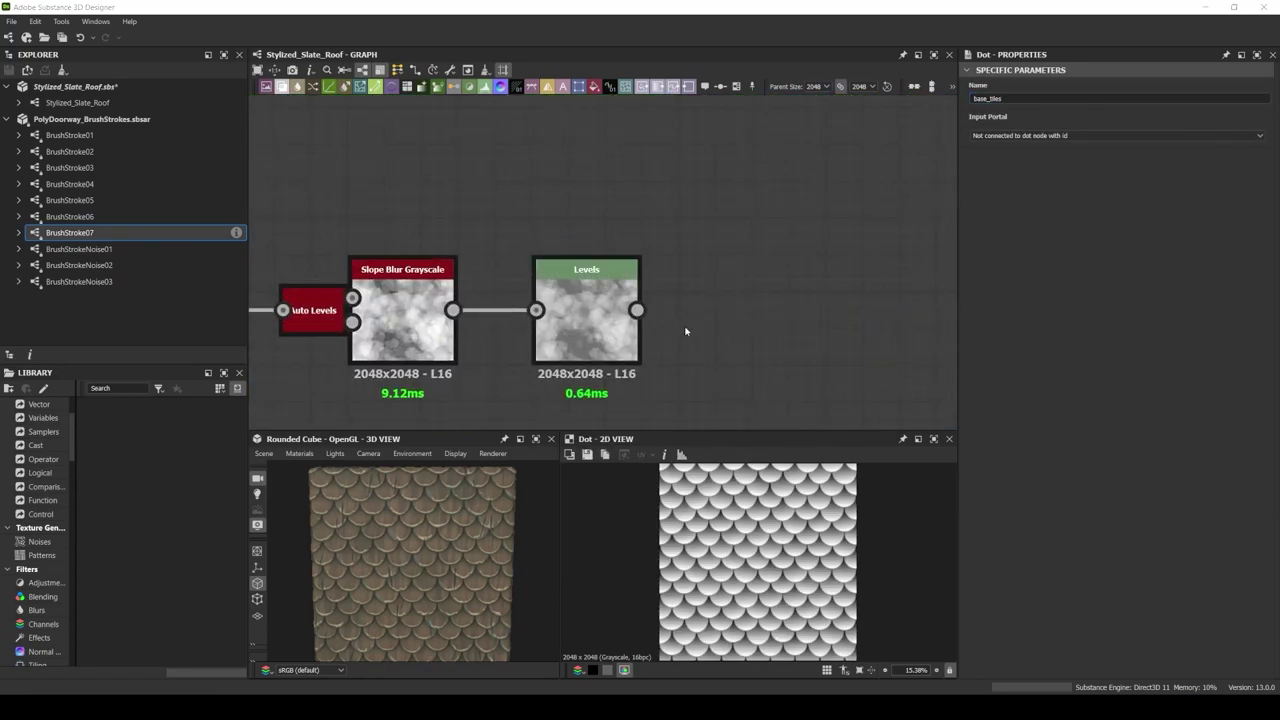
Add a Directional Warp driven by base_tiles with intensity 160
drag(652, 281, 826, 184)
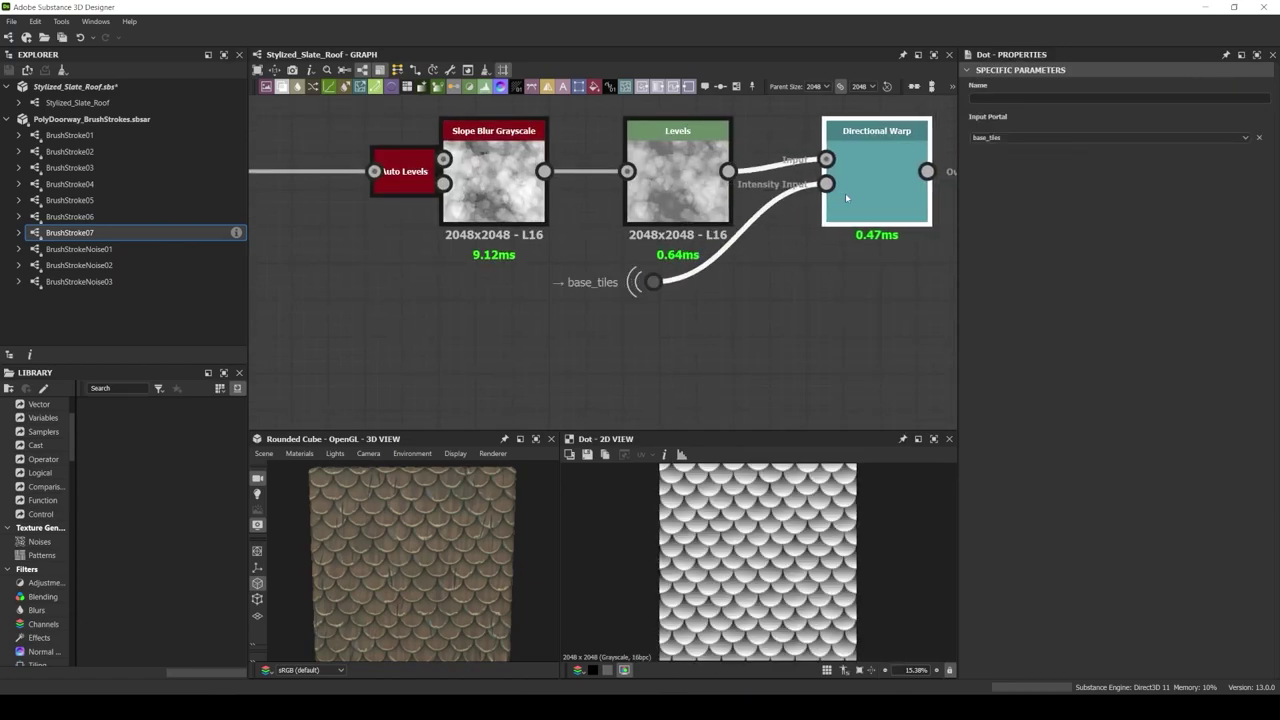
drag(652, 281, 720, 300)
drag(845, 197, 831, 271)
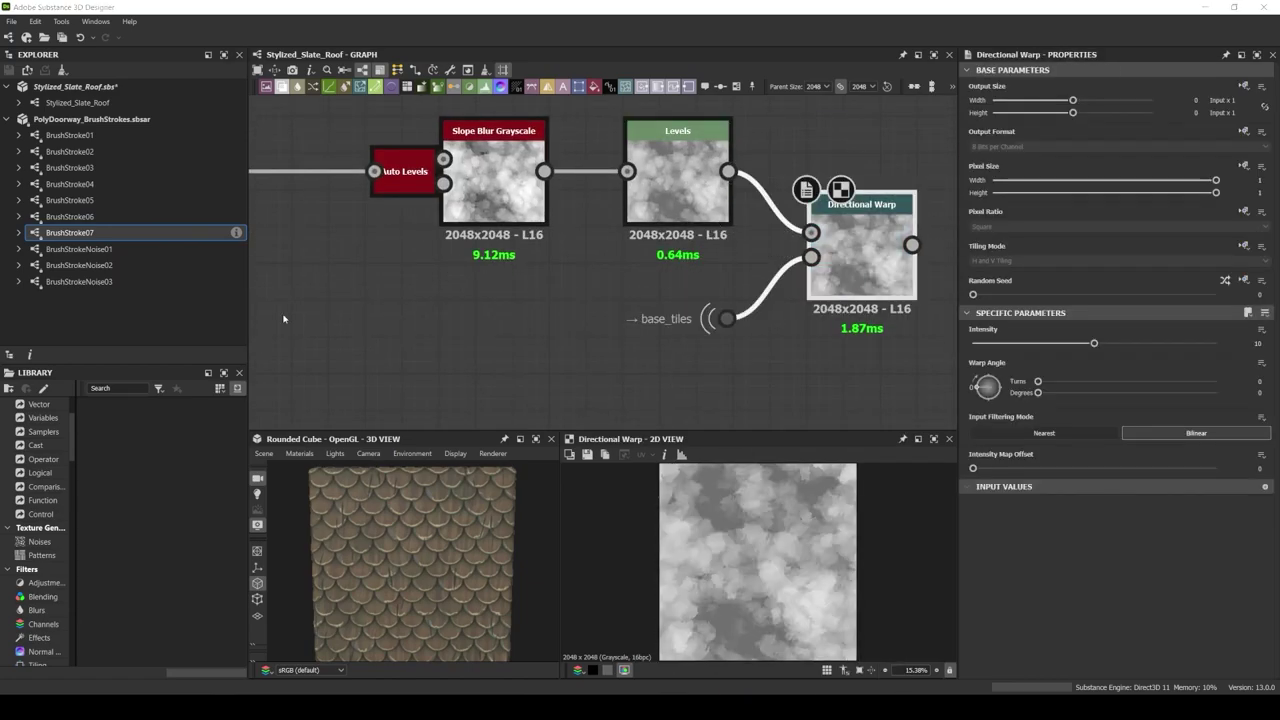
text(37)
key(Return)
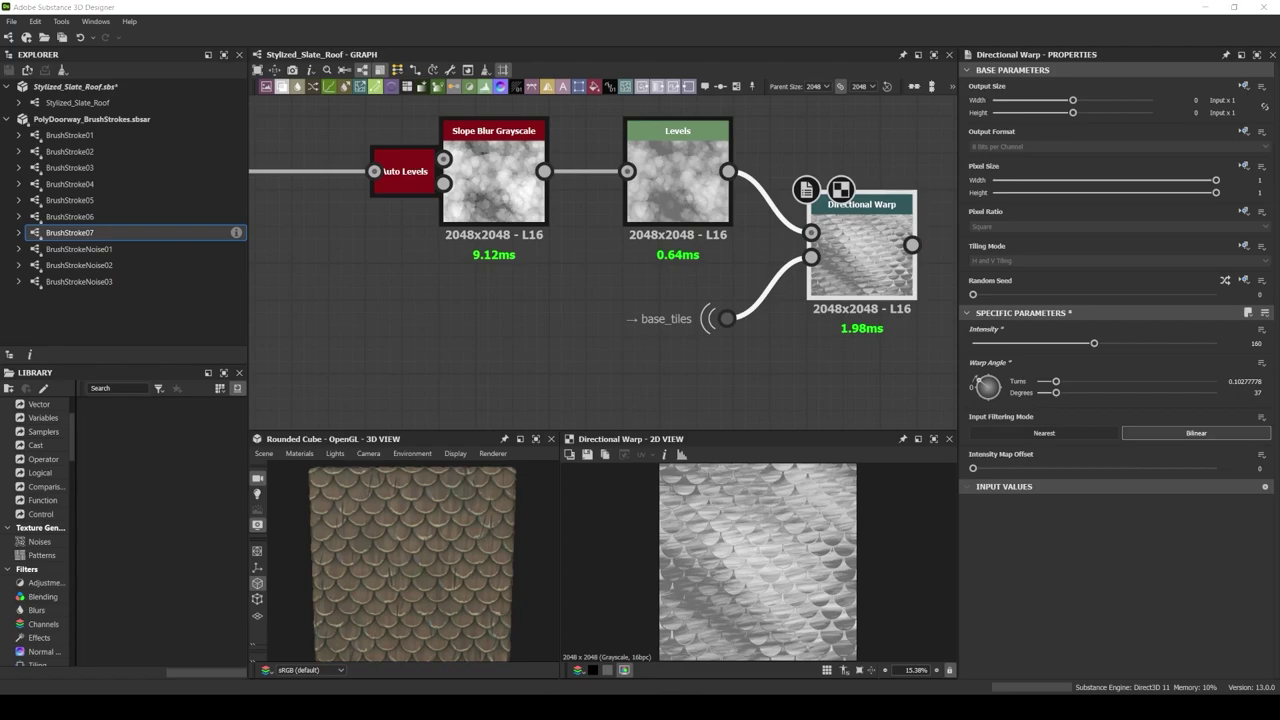
double_click(727, 318)
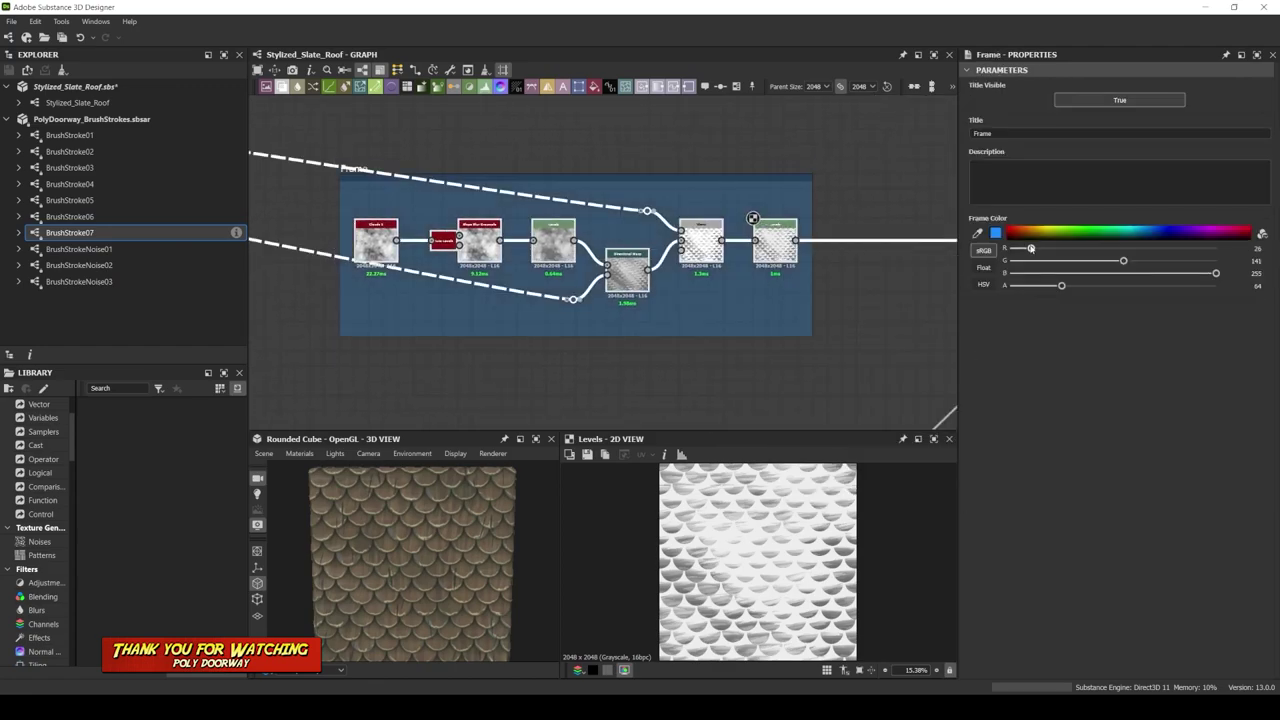
Lower the Frame Color G slider to make the frame brown and rename it Roughness
drag(1123, 260, 1049, 261)
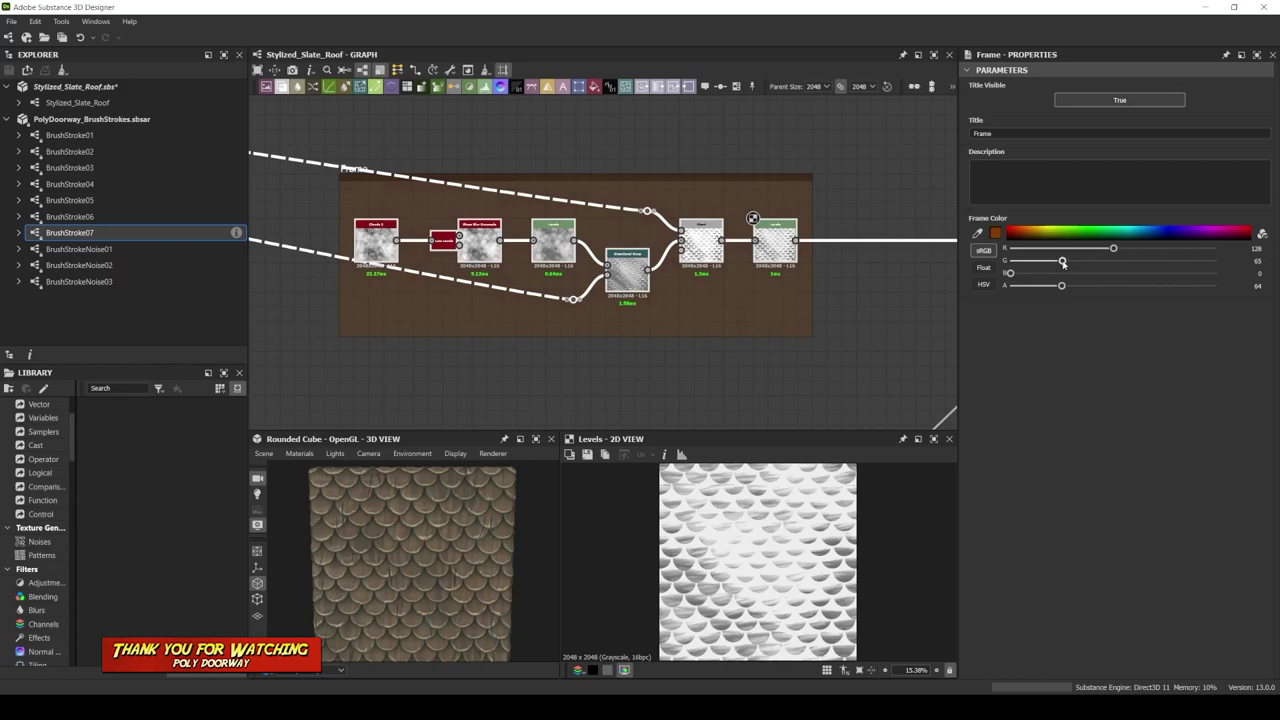
double_click(997, 131)
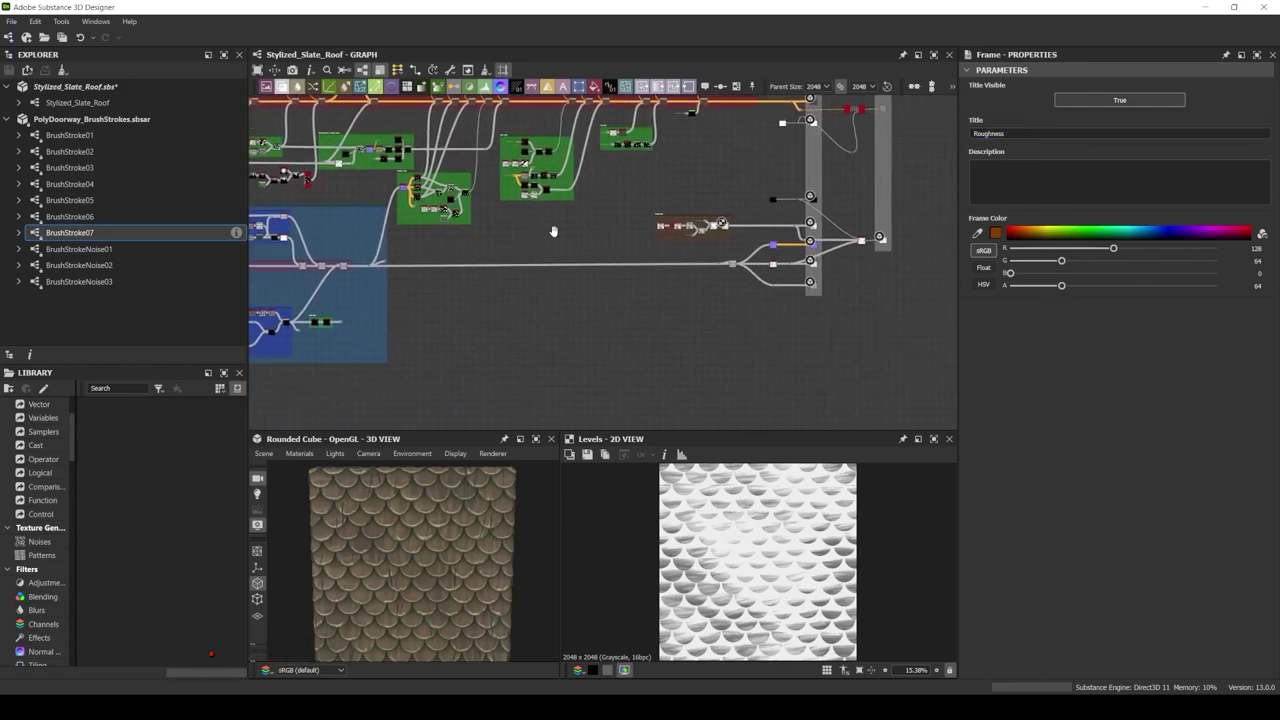